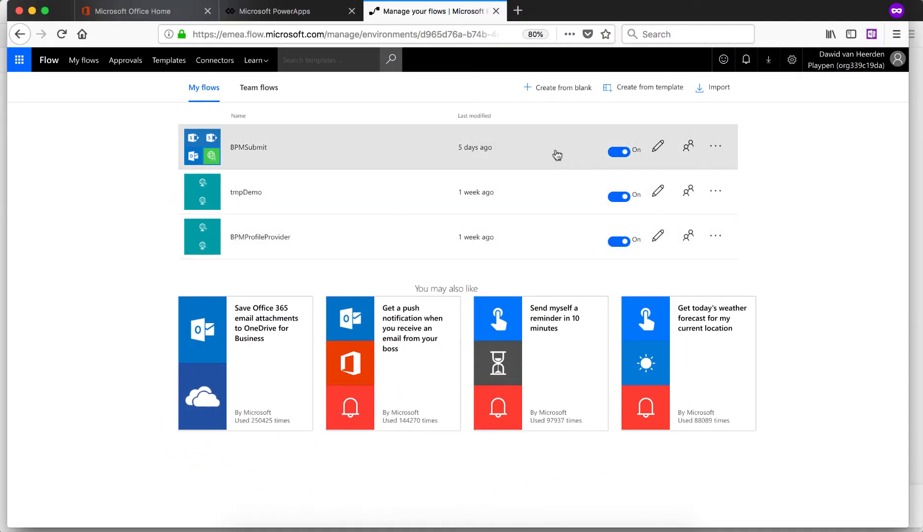
Start a blank flow with the SharePoint 'When an item is created' trigger.
{"action": "left_click", "coordinate": [560, 94]}
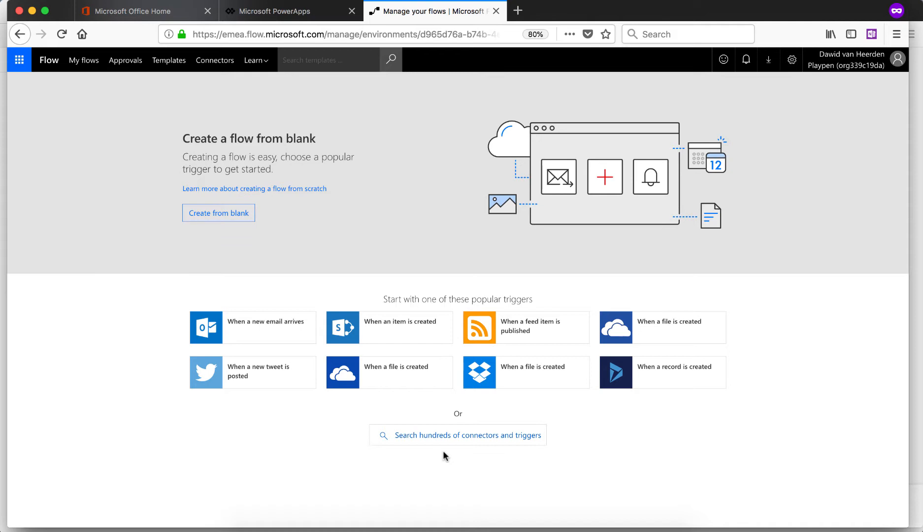
{"action": "left_click", "coordinate": [467, 443]}
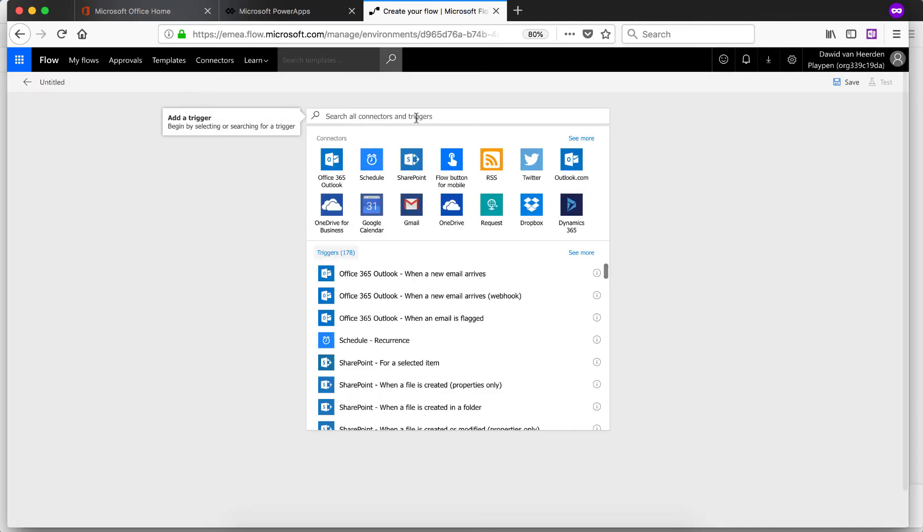
{"action": "left_click", "coordinate": [413, 163]}
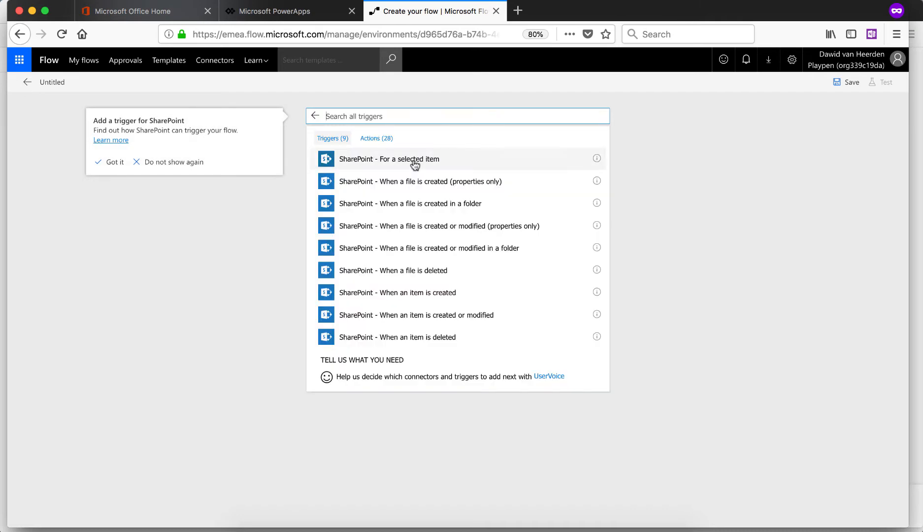
{"action": "left_click", "coordinate": [435, 294]}
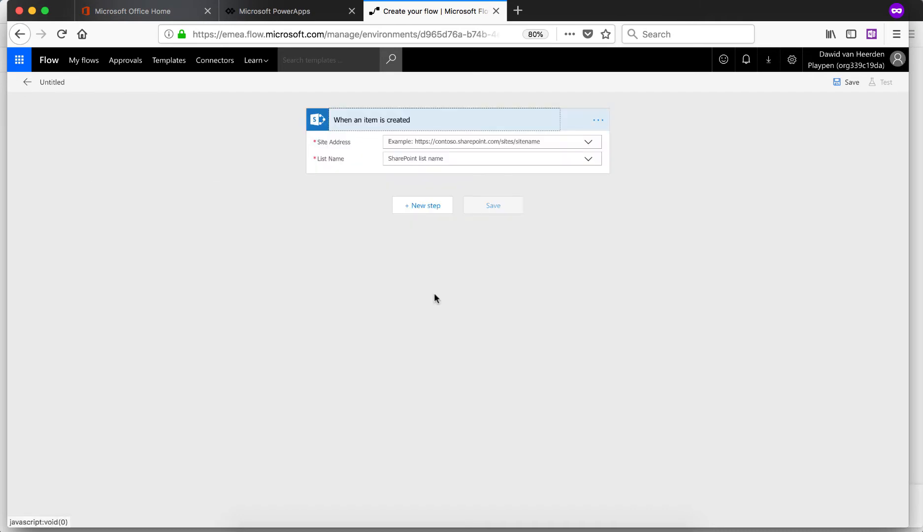
Point the trigger at the custom BMPDemo site address and the StaffOnboarding_Flow_History list.
{"action": "left_click", "coordinate": [524, 143]}
{"action": "left_click", "coordinate": [427, 168]}
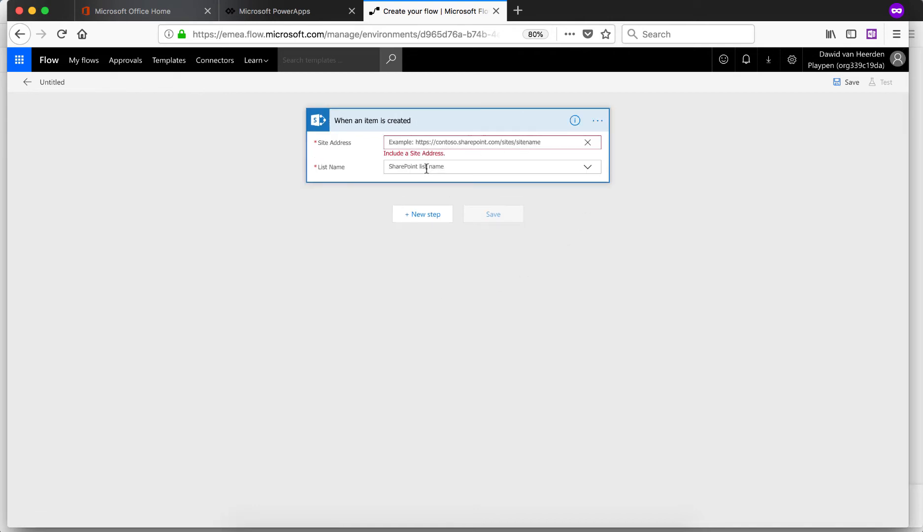
{"action": "type", "text": "https://ukuvuma.sharepoint.com/teams/GRP-Demo/BMPDemo"}
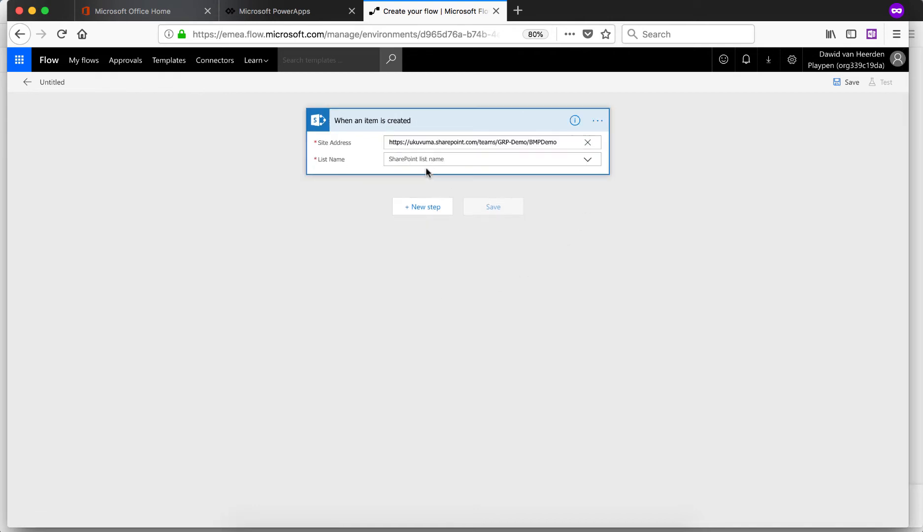
{"action": "left_click", "coordinate": [589, 161]}
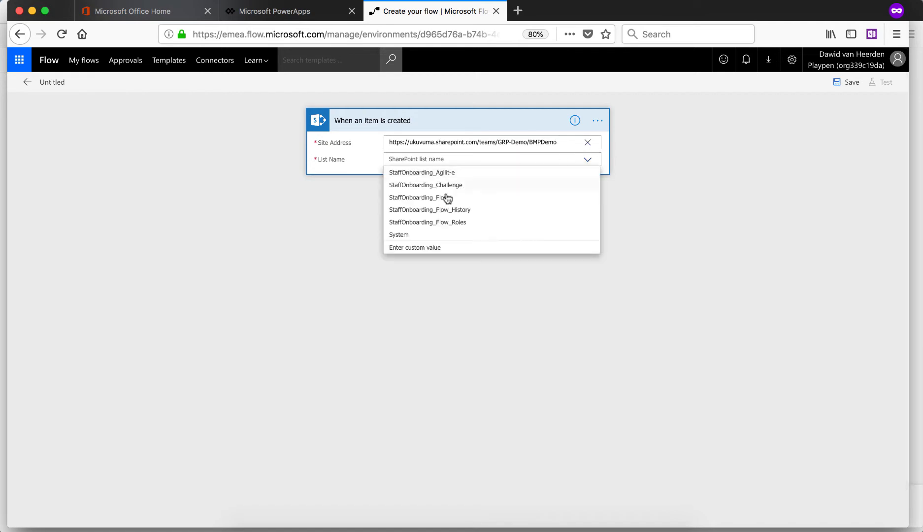
{"action": "left_click", "coordinate": [469, 210]}
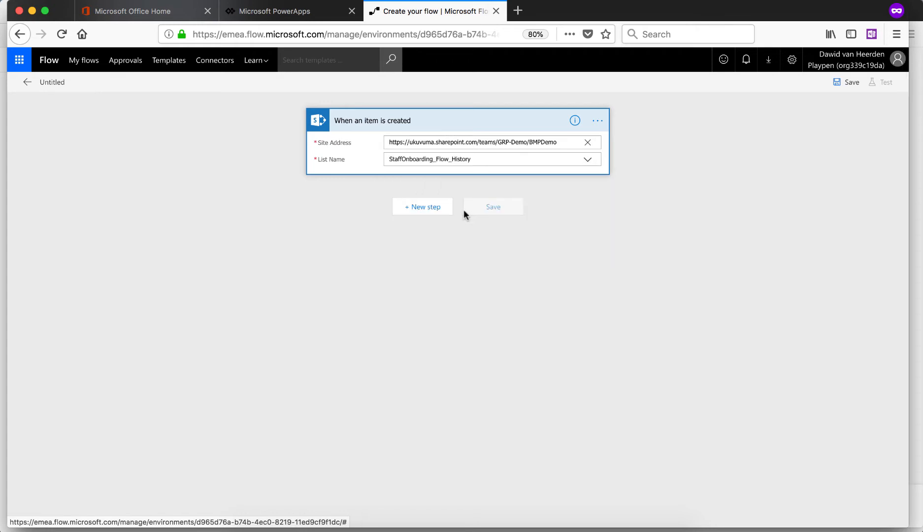
Add an Initialize variable action creating String variable varNextStep with value s1.
{"action": "left_click", "coordinate": [423, 209]}
{"action": "left_click", "coordinate": [406, 235]}
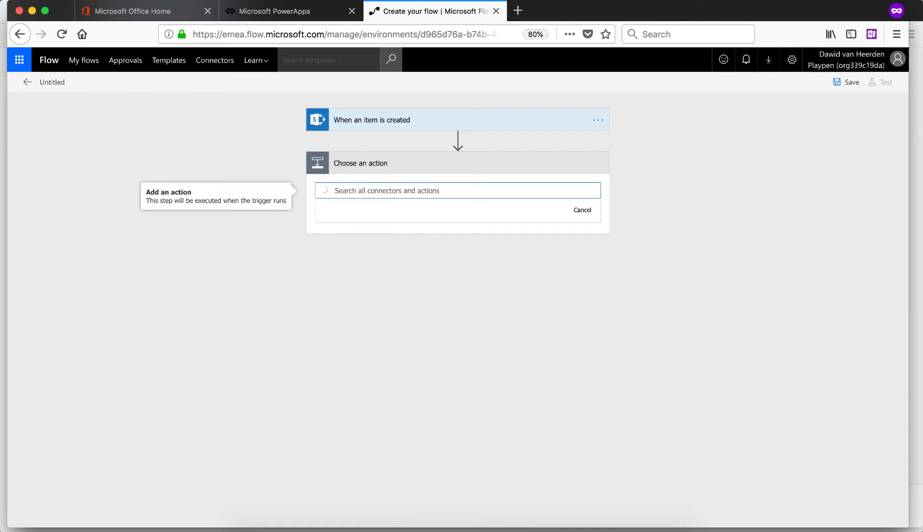
{"action": "type", "text": "variable"}
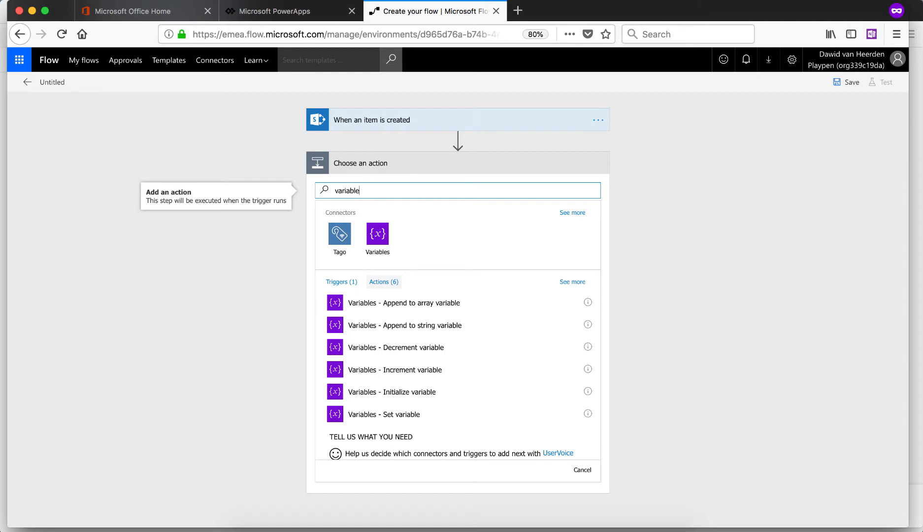
{"action": "left_click", "coordinate": [415, 399]}
{"action": "left_click", "coordinate": [430, 184]}
{"action": "type", "text": "varNextStep"}
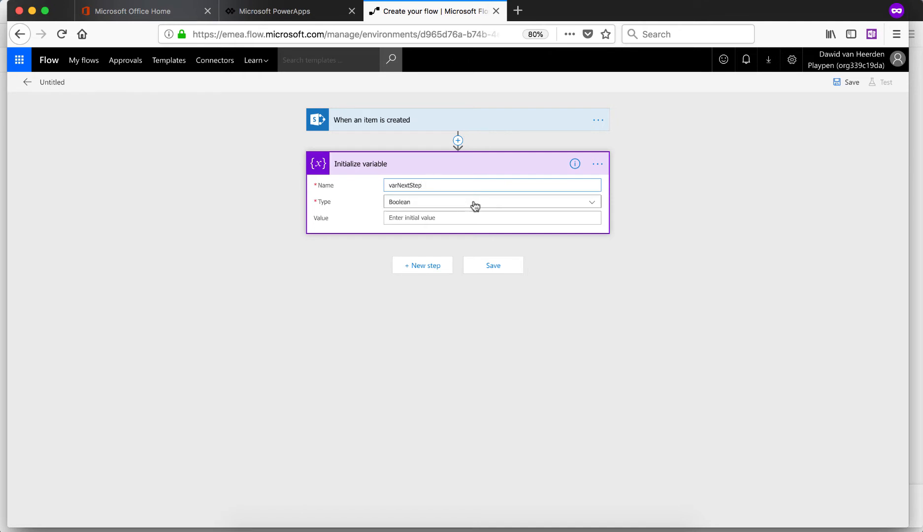
{"action": "left_click", "coordinate": [475, 205]}
{"action": "left_click", "coordinate": [414, 263]}
{"action": "left_click", "coordinate": [406, 213]}
{"action": "type", "text": "s1"}
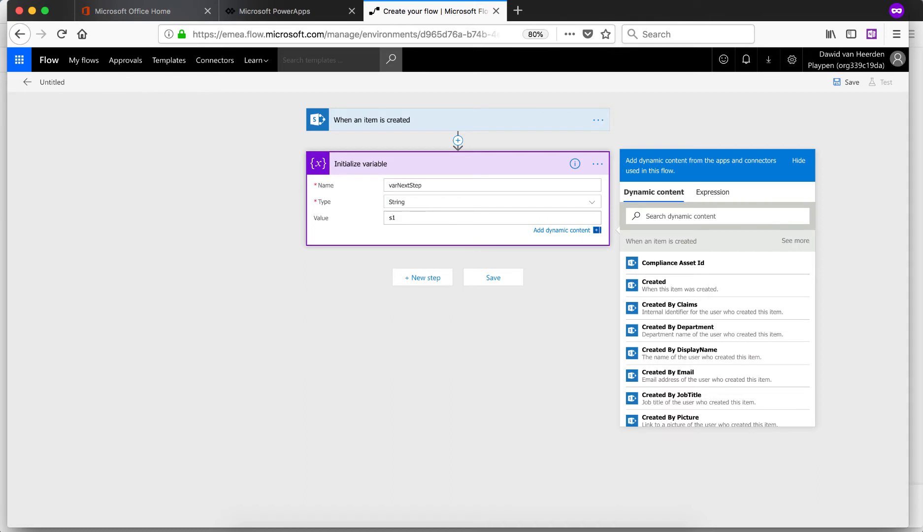
Rename the Initialize variable step to InitVarNextStep.
{"action": "left_click", "coordinate": [596, 164]}
{"action": "left_click", "coordinate": [638, 167]}
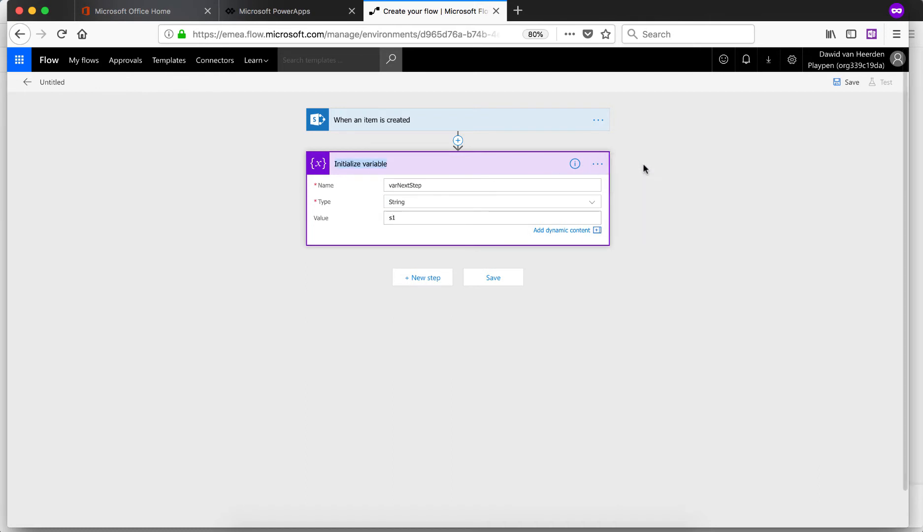
{"action": "key", "text": "BackSpace"}
{"action": "type", "text": "Init"}
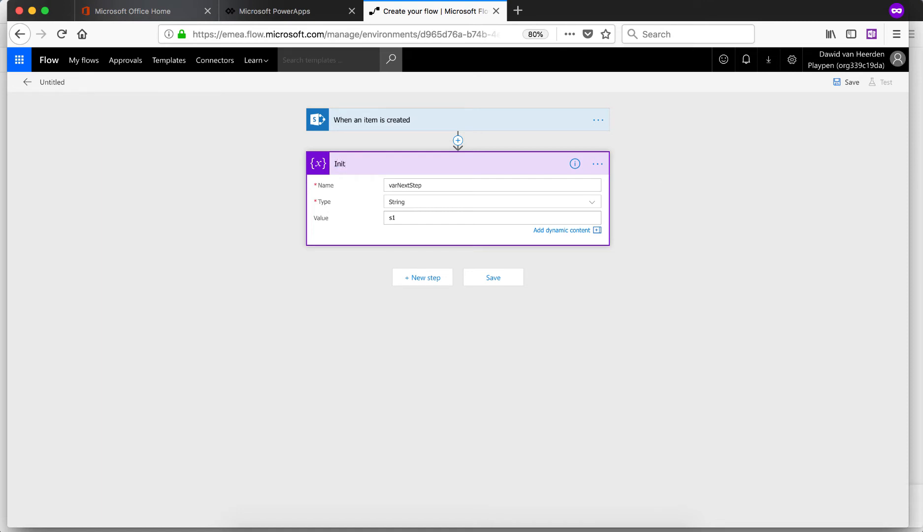
{"action": "type", "text": "VarNextStep"}
Title the flow BPMSubmitDemo and save it.
{"action": "left_click", "coordinate": [49, 82]}
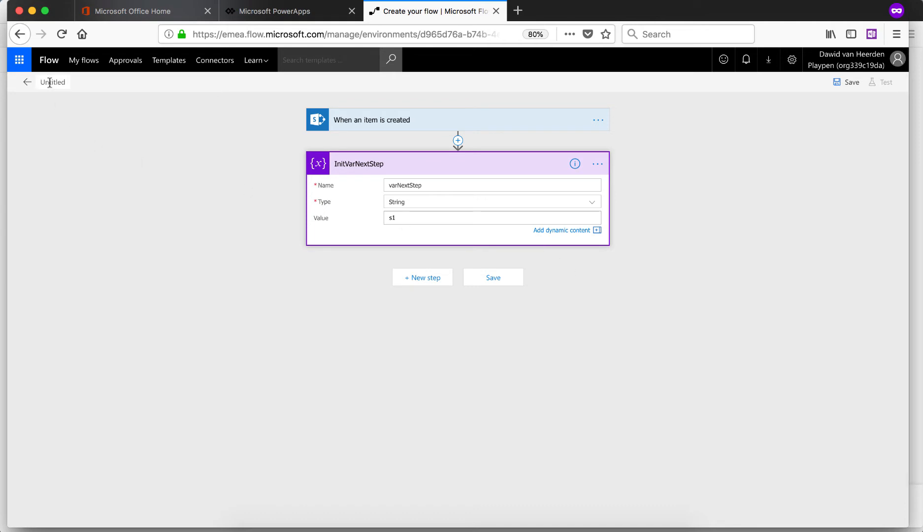
{"action": "type", "text": "BPMSUbm"}
{"action": "key", "text": "BackSpace"}
{"action": "key", "text": "BackSpace"}
{"action": "key", "text": "BackSpace"}
{"action": "type", "text": "ubmitDemo"}
{"action": "left_click", "coordinate": [845, 82]}
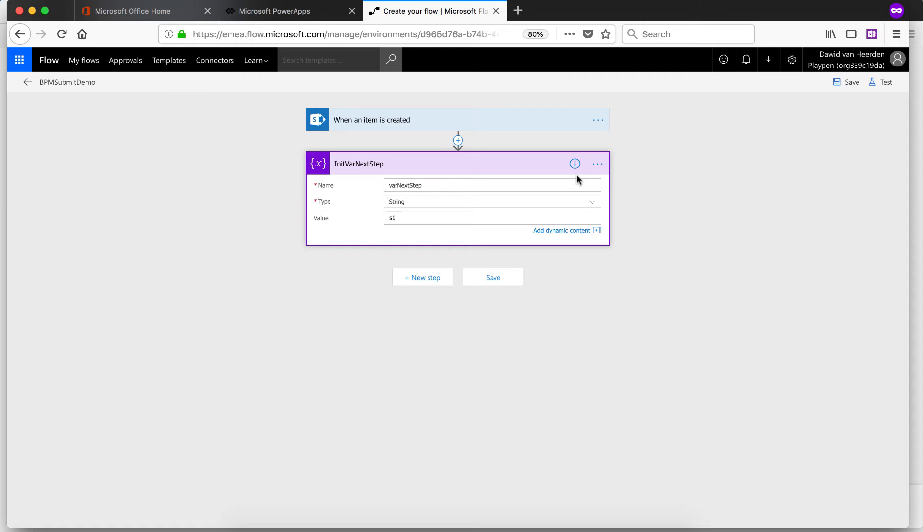
{"action": "left_click", "coordinate": [418, 279]}
Add a SharePoint Get item action after InitVarNextStep.
{"action": "left_click", "coordinate": [409, 304]}
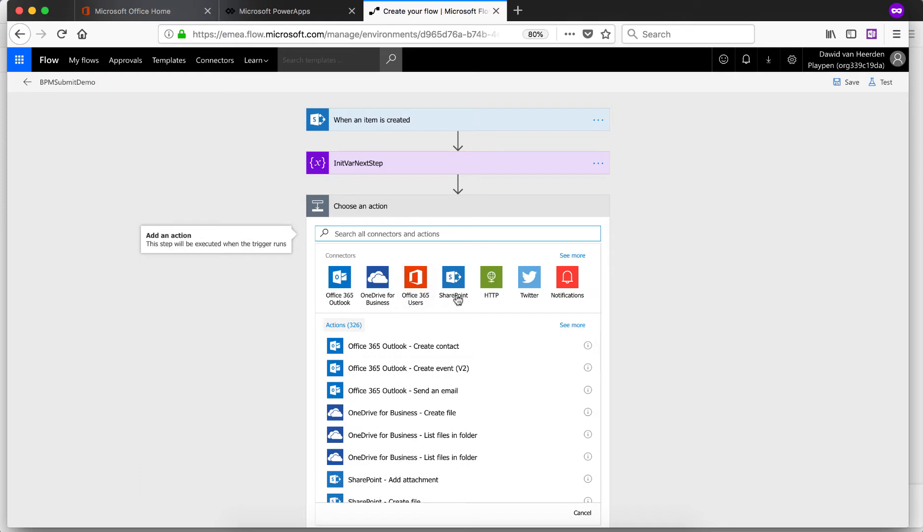
{"action": "left_click", "coordinate": [452, 281]}
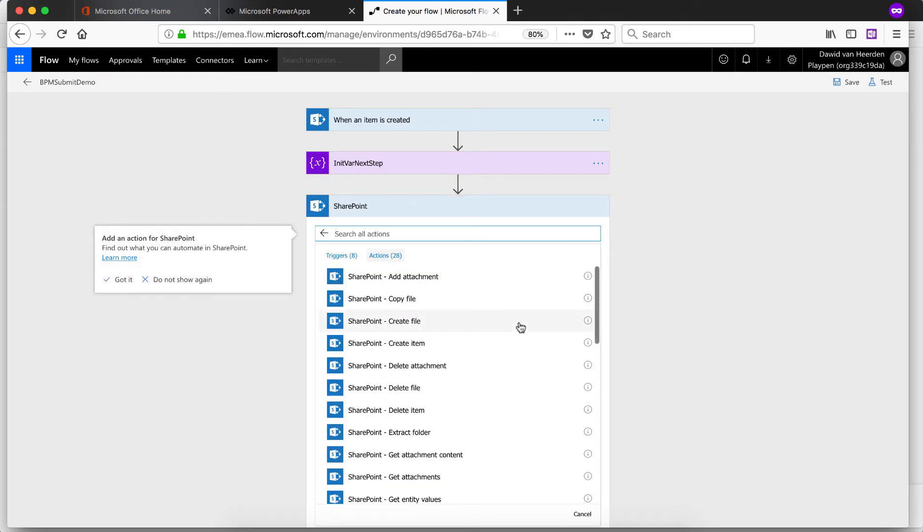
{"action": "scroll", "coordinate": [520, 328], "scroll_direction": "down", "scroll_amount": 5}
{"action": "scroll", "coordinate": [521, 327], "scroll_direction": "down", "scroll_amount": 5}
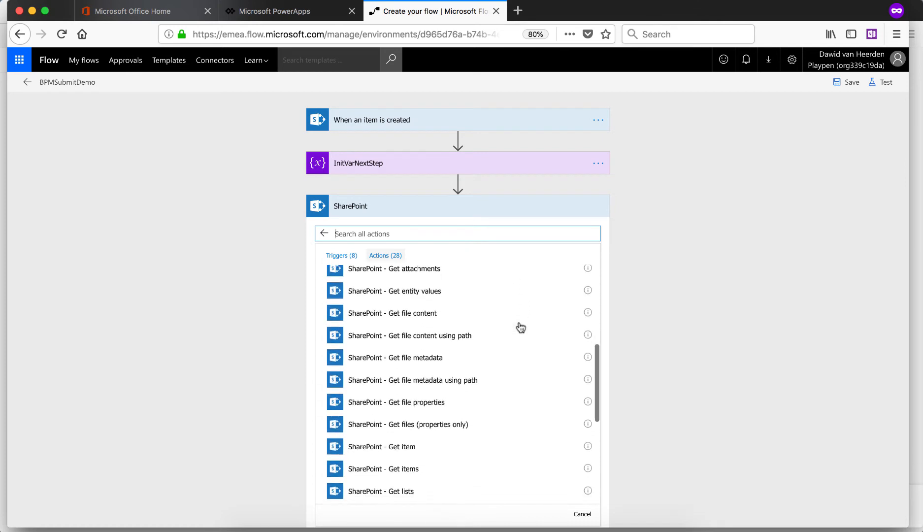
{"action": "left_click", "coordinate": [392, 371]}
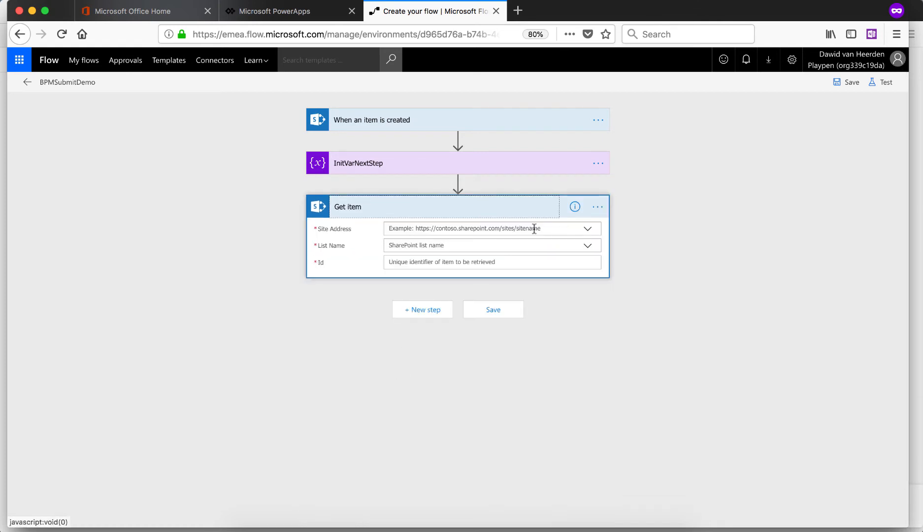
Point Get item at the trigger's BMPDemo site address and the StaffOnboarding_Flow list.
{"action": "left_click", "coordinate": [534, 229]}
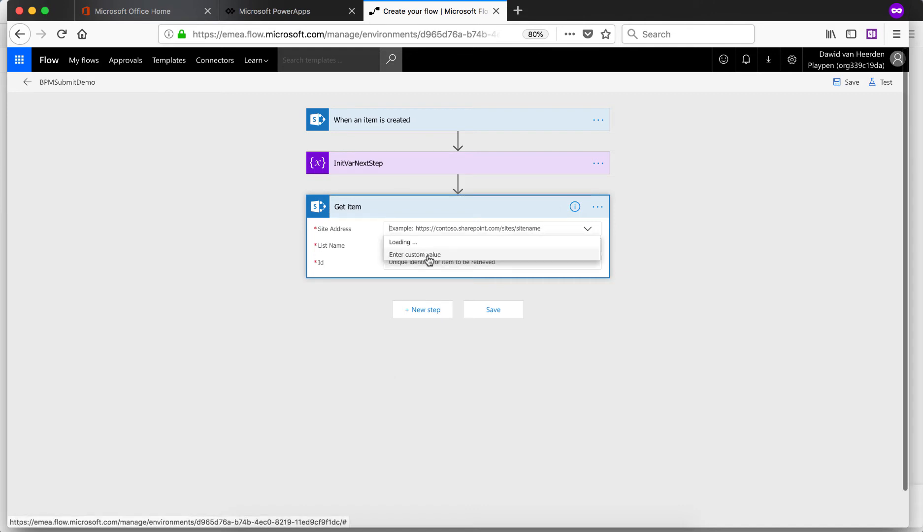
{"action": "left_click", "coordinate": [430, 256]}
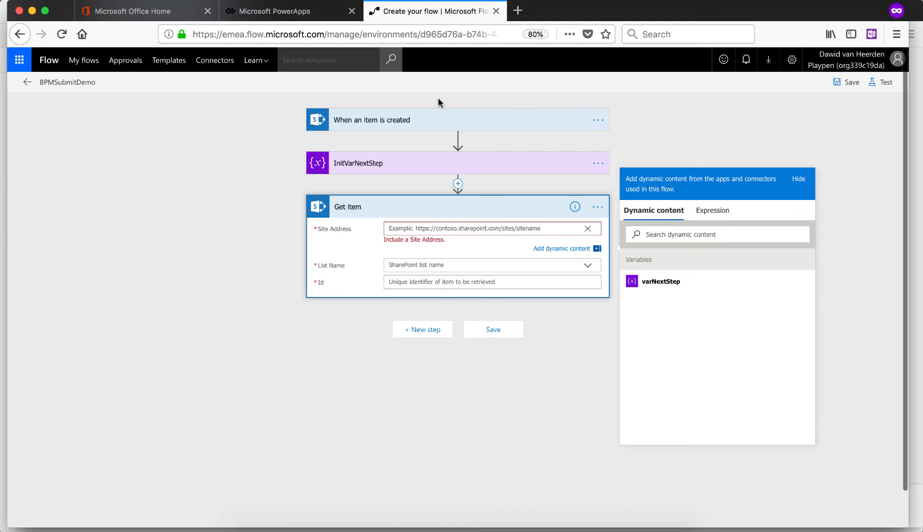
{"action": "left_click", "coordinate": [430, 119]}
{"action": "left_click", "coordinate": [444, 142]}
{"action": "triple_click", "coordinate": [445, 142]}
{"action": "key", "text": "ctrl+c"}
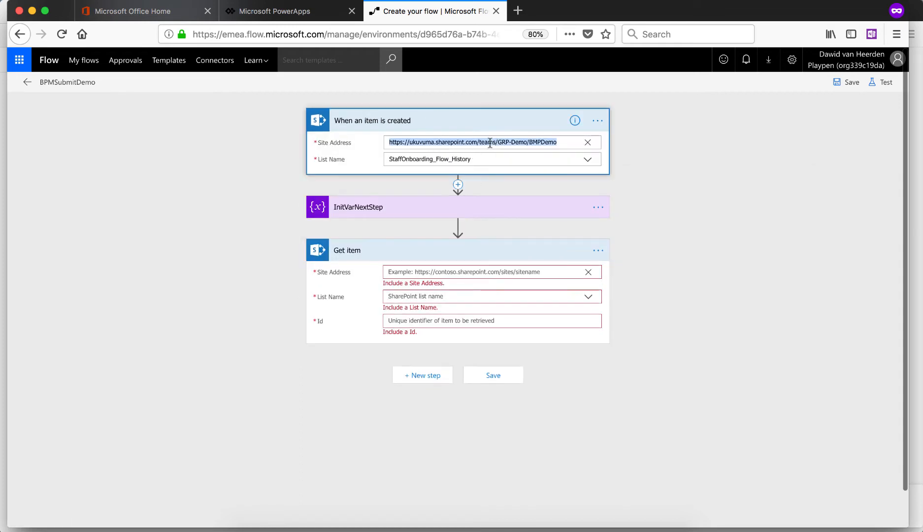
{"action": "left_click", "coordinate": [465, 271]}
{"action": "key", "text": "ctrl+v"}
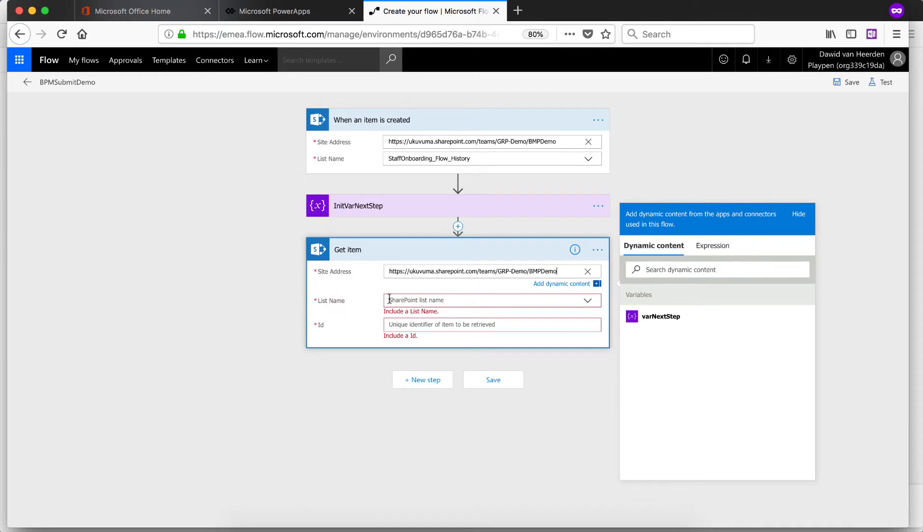
{"action": "left_click", "coordinate": [588, 301]}
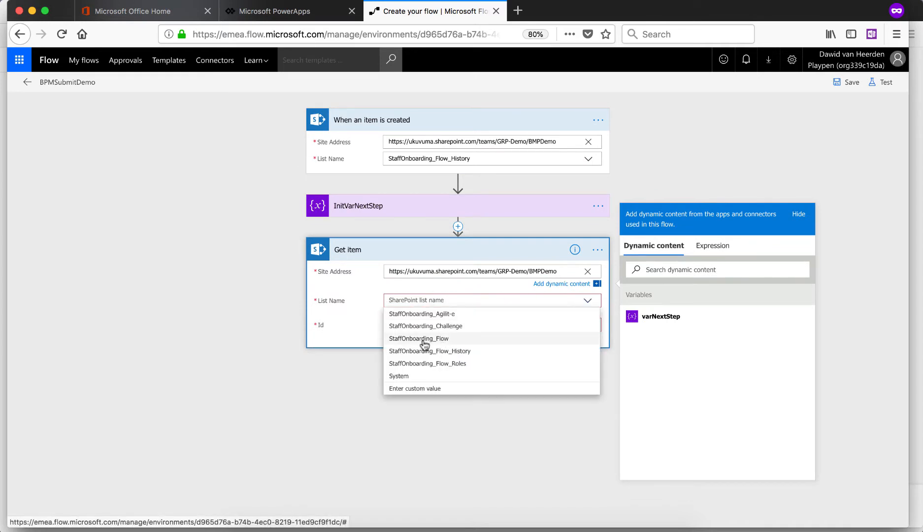
{"action": "left_click", "coordinate": [440, 339]}
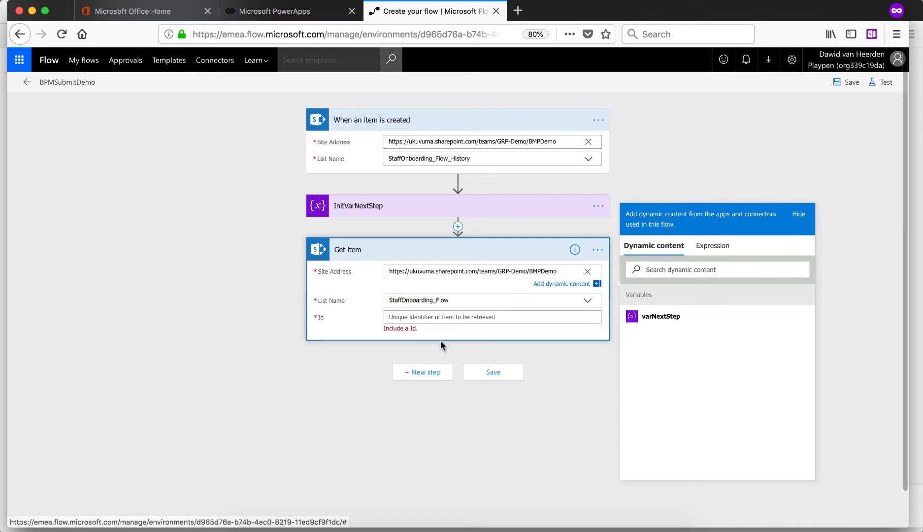
{"action": "left_click", "coordinate": [438, 318]}
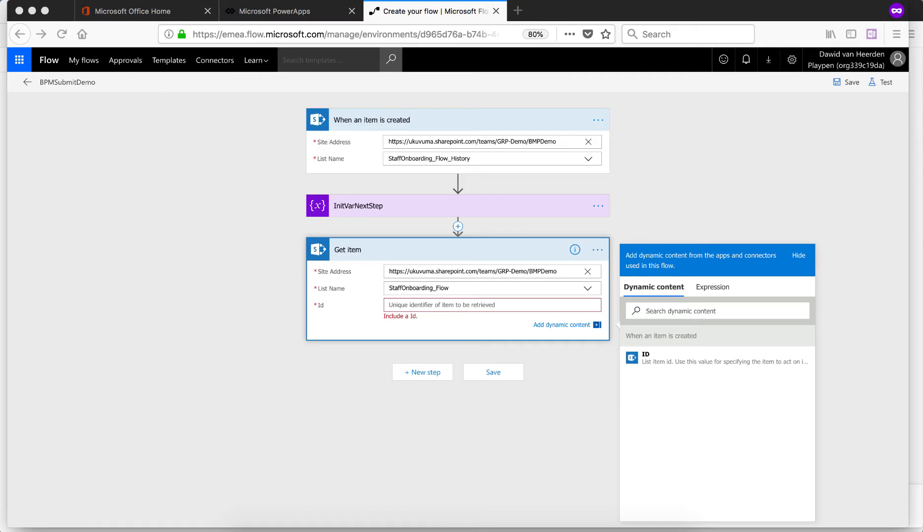
Set Get item's Id to the expression triggerBody()['RecordId'].
{"action": "left_click", "coordinate": [712, 290]}
{"action": "left_click", "coordinate": [712, 289]}
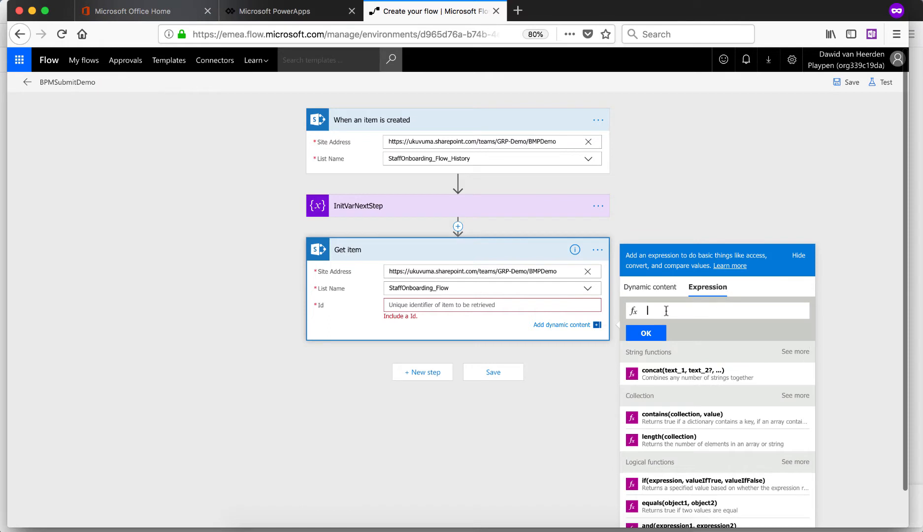
{"action": "scroll", "coordinate": [705, 345], "scroll_direction": "down", "scroll_amount": 10}
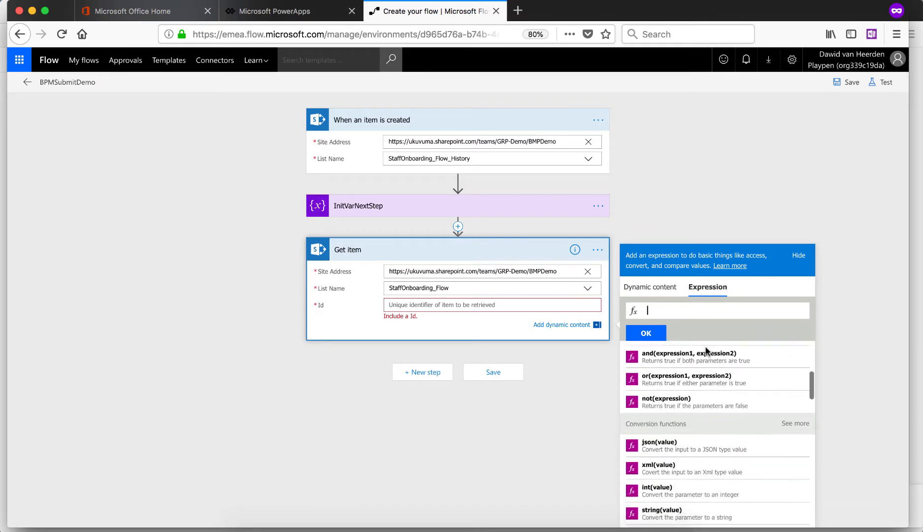
{"action": "scroll", "coordinate": [706, 351], "scroll_direction": "down", "scroll_amount": 15}
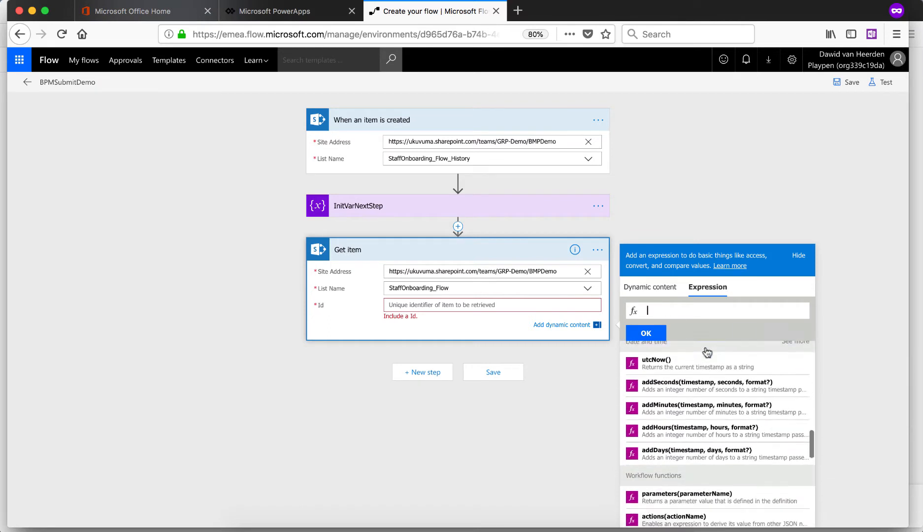
{"action": "scroll", "coordinate": [707, 352], "scroll_direction": "down", "scroll_amount": 10}
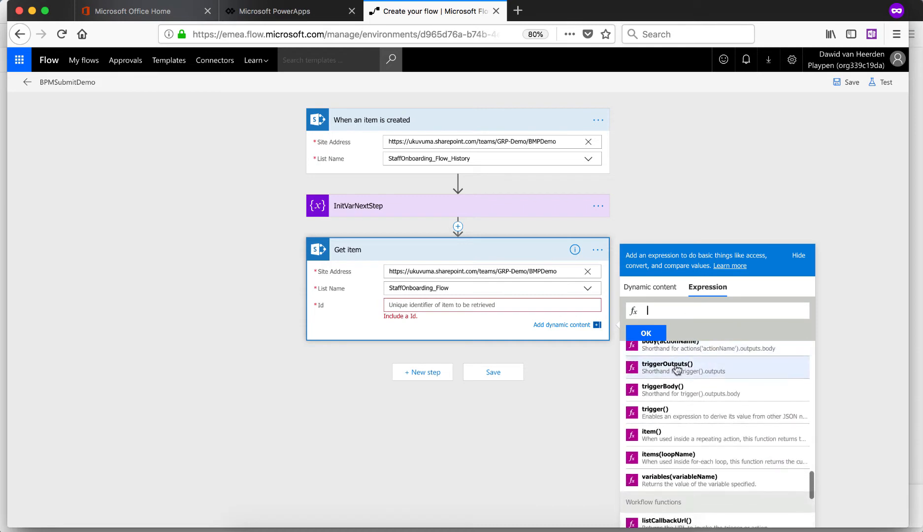
{"action": "left_click", "coordinate": [673, 396]}
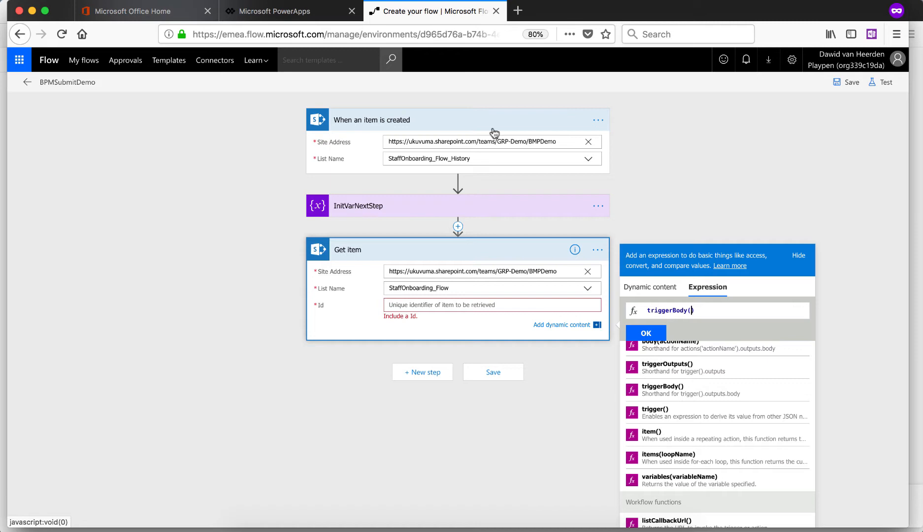
{"action": "type", "text": ")['RecordID"}
{"action": "key", "text": "BackSpace"}
{"action": "type", "text": "d"}
{"action": "left_click", "coordinate": [651, 337]}
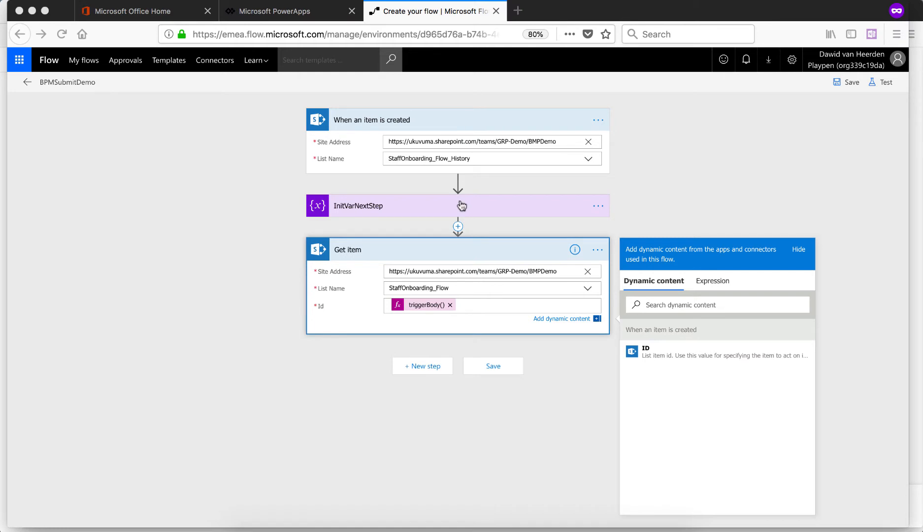
Insert a new parallel branch action beside Get item under InitVarNextStep.
{"action": "left_click", "coordinate": [459, 228]}
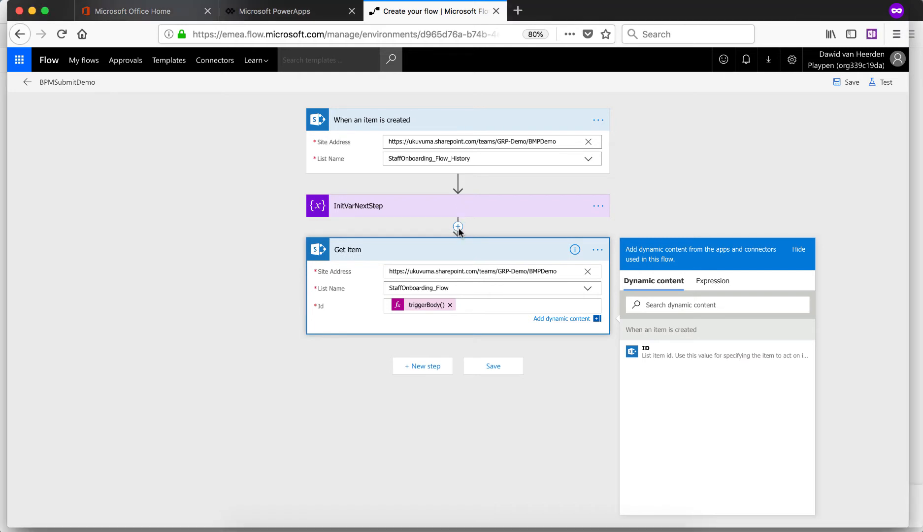
{"action": "left_click", "coordinate": [458, 227]}
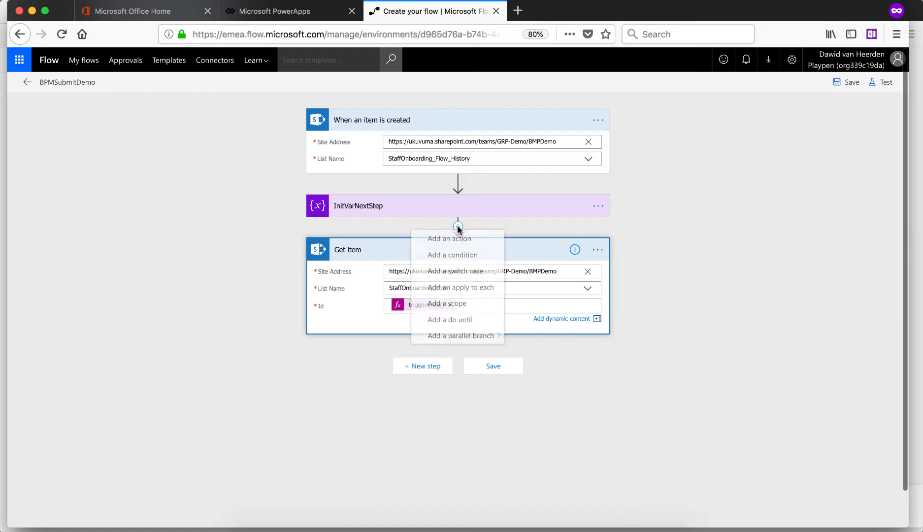
{"action": "mouse_move", "coordinate": [451, 338]}
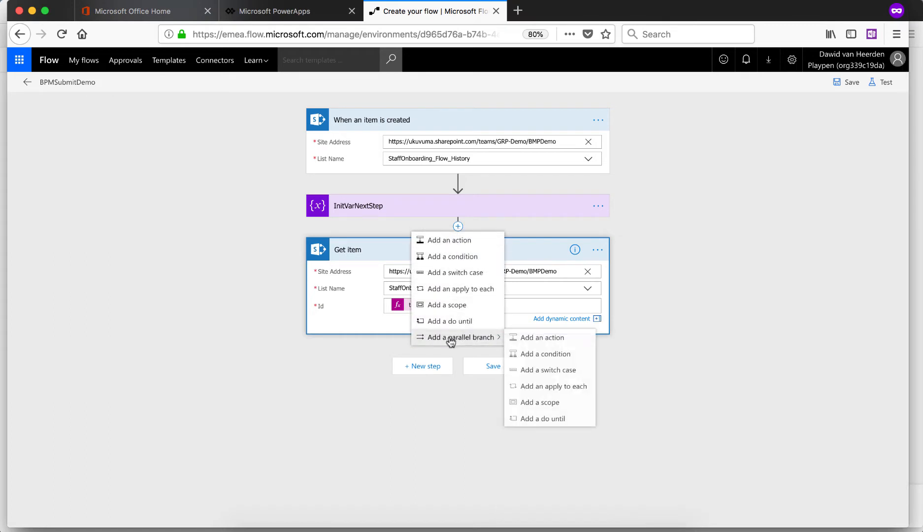
{"action": "left_click", "coordinate": [549, 339]}
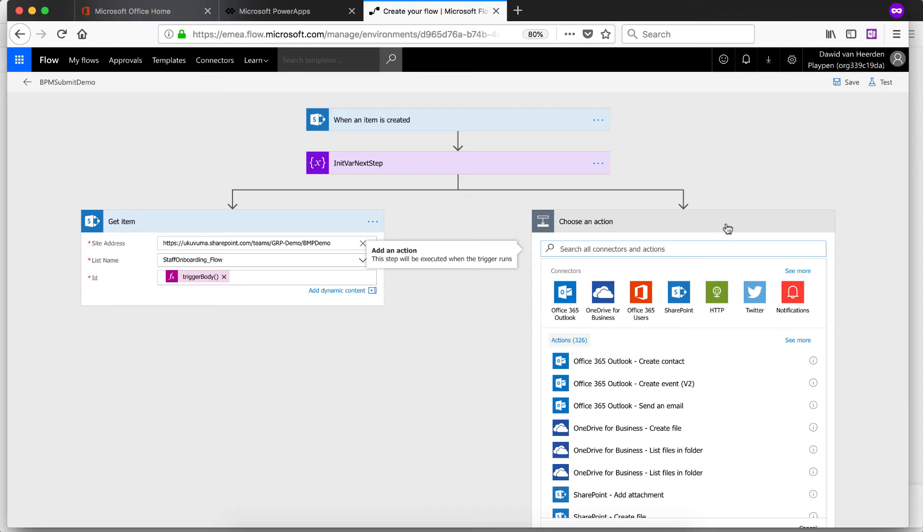
Add the Flow BPM Profile connector's FetchFlowBPMProfile action to the parallel branch.
{"action": "type", "text": "fetch"}
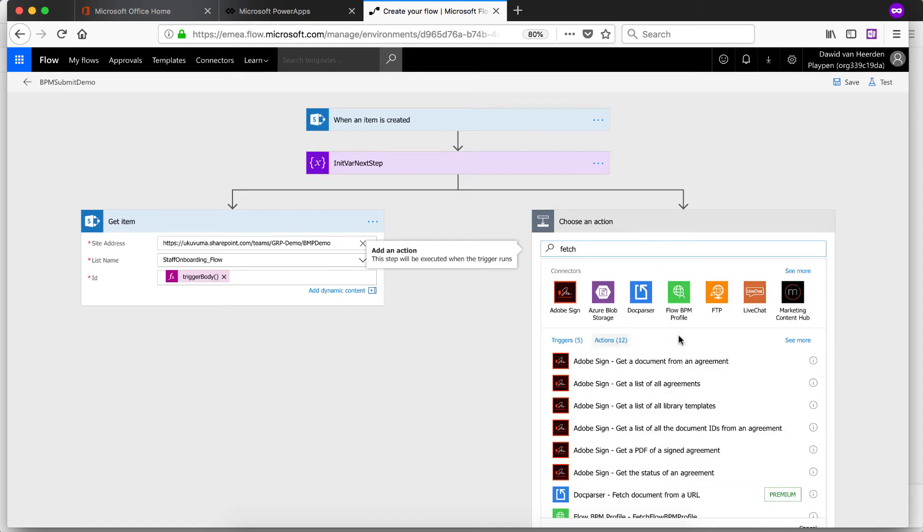
{"action": "left_click", "coordinate": [679, 293]}
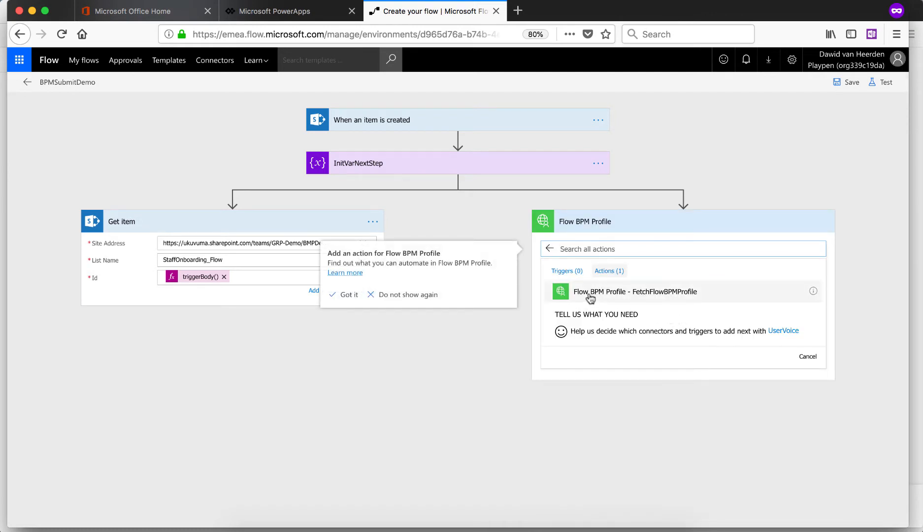
{"action": "left_click", "coordinate": [673, 296]}
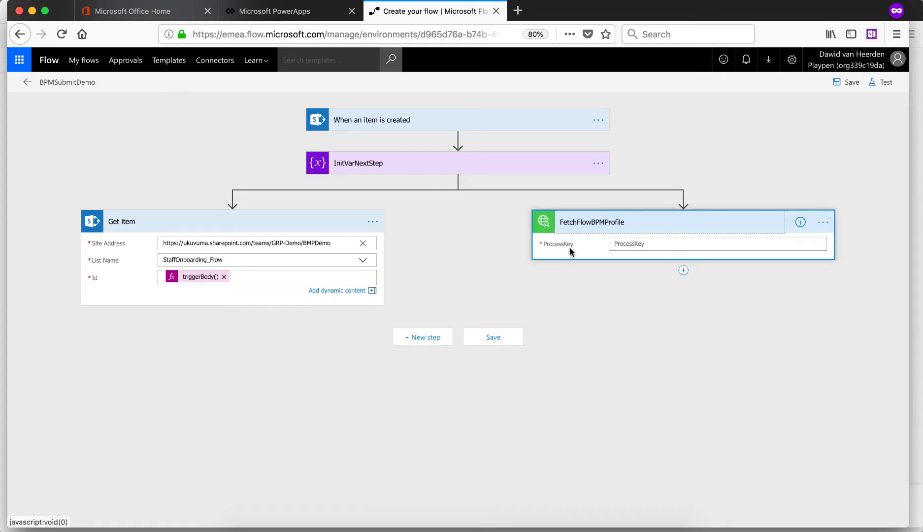
{"action": "left_click", "coordinate": [642, 244]}
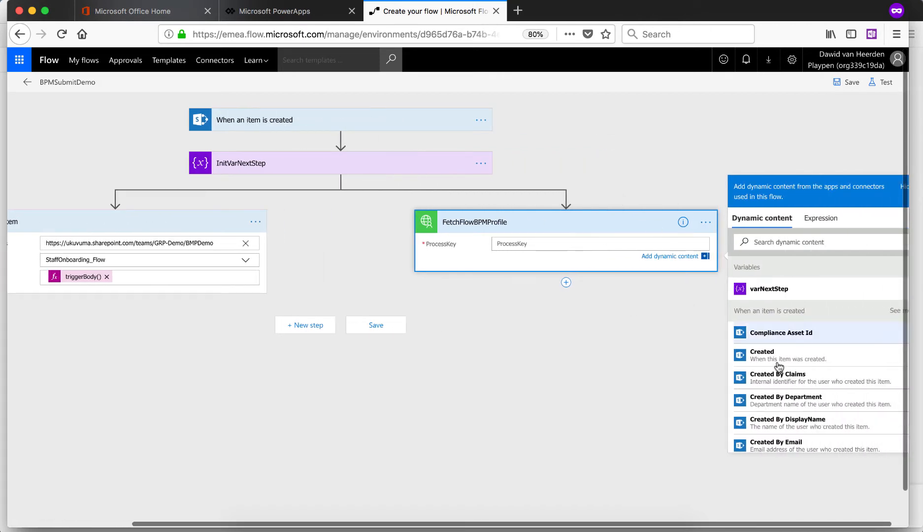
{"action": "scroll", "coordinate": [780, 384], "scroll_direction": "down", "scroll_amount": 10}
{"action": "scroll", "coordinate": [780, 384], "scroll_direction": "down", "scroll_amount": 5}
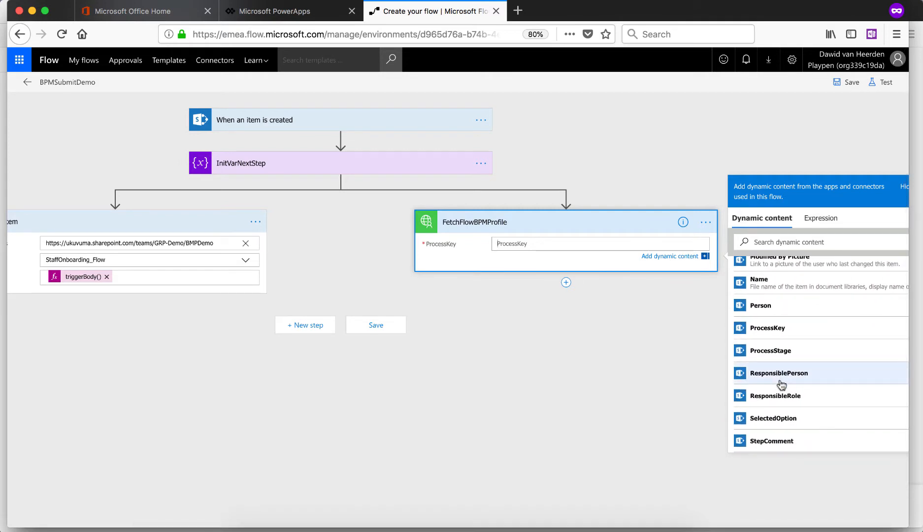
Fill FetchFlowBPMProfile's ProcessKey with the trigger item's ProcessKey dynamic value.
{"action": "scroll", "coordinate": [802, 313], "scroll_direction": "up", "scroll_amount": 5}
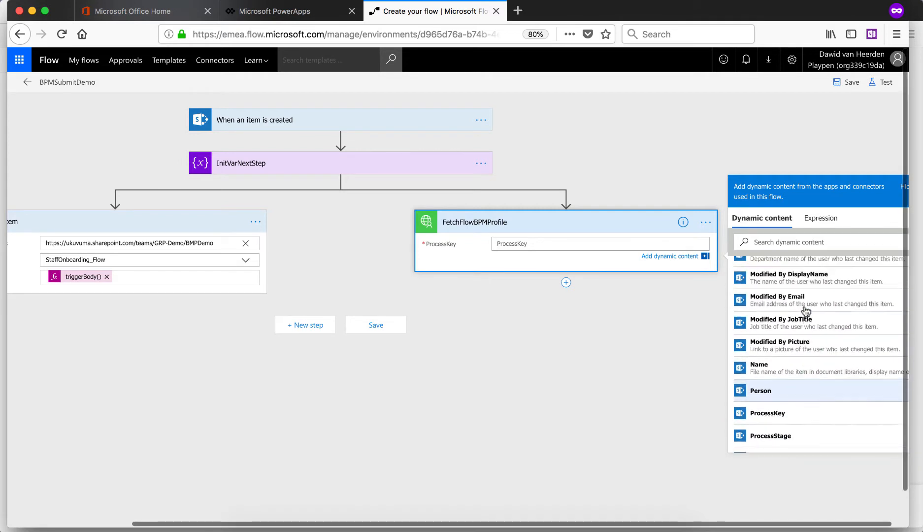
{"action": "scroll", "coordinate": [805, 311], "scroll_direction": "up", "scroll_amount": 10}
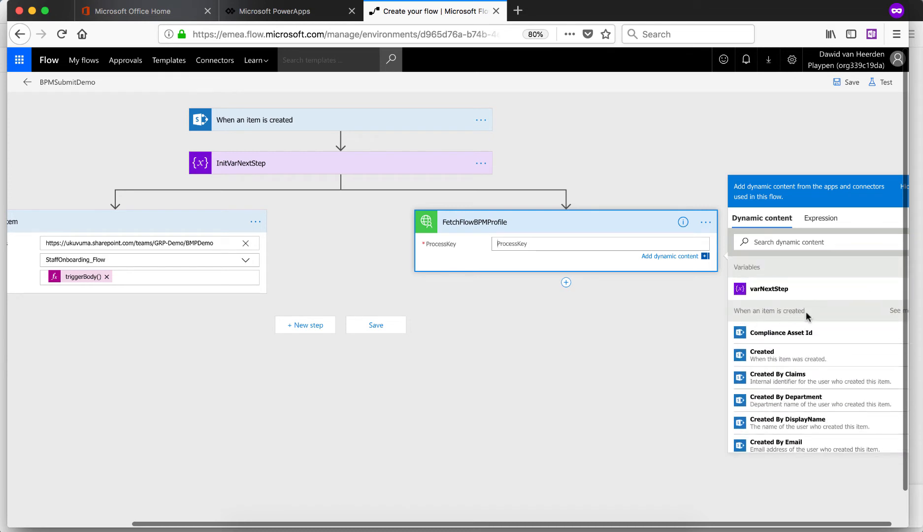
{"action": "scroll", "coordinate": [835, 311], "scroll_direction": "down", "scroll_amount": 10}
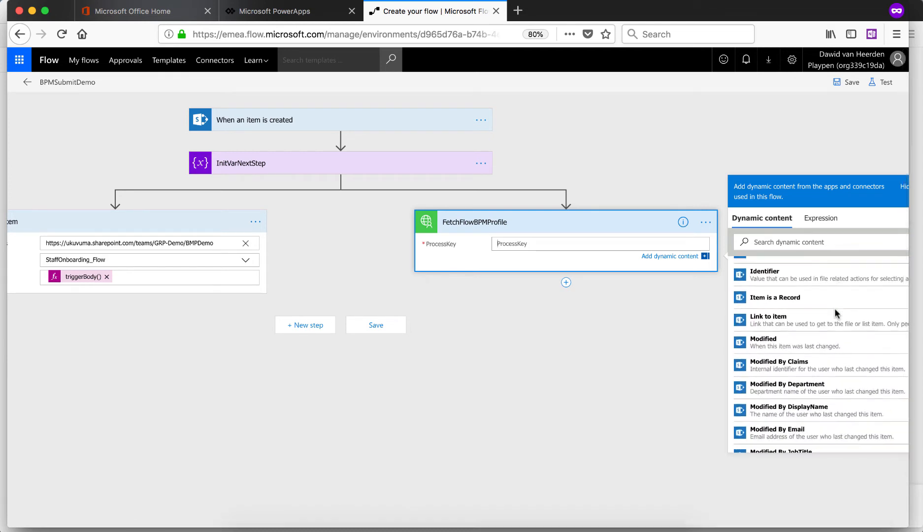
{"action": "scroll", "coordinate": [835, 311], "scroll_direction": "down", "scroll_amount": 5}
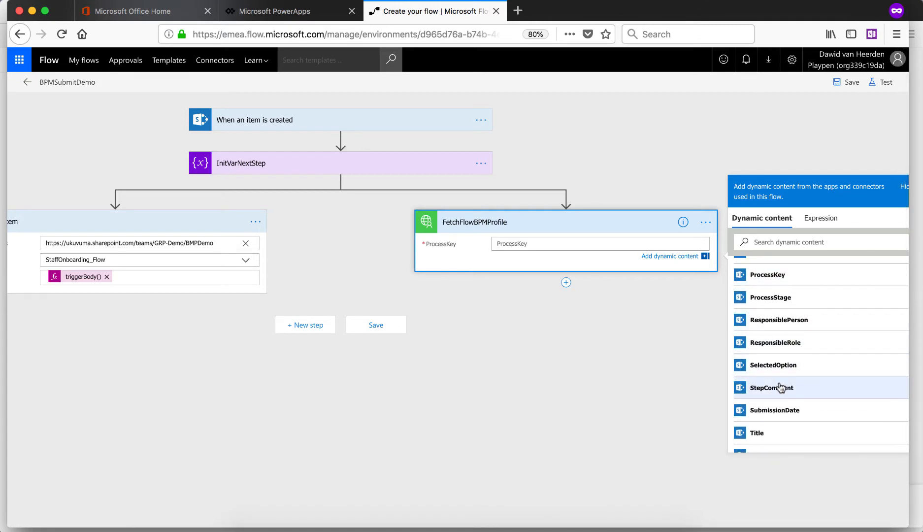
{"action": "left_click", "coordinate": [780, 276]}
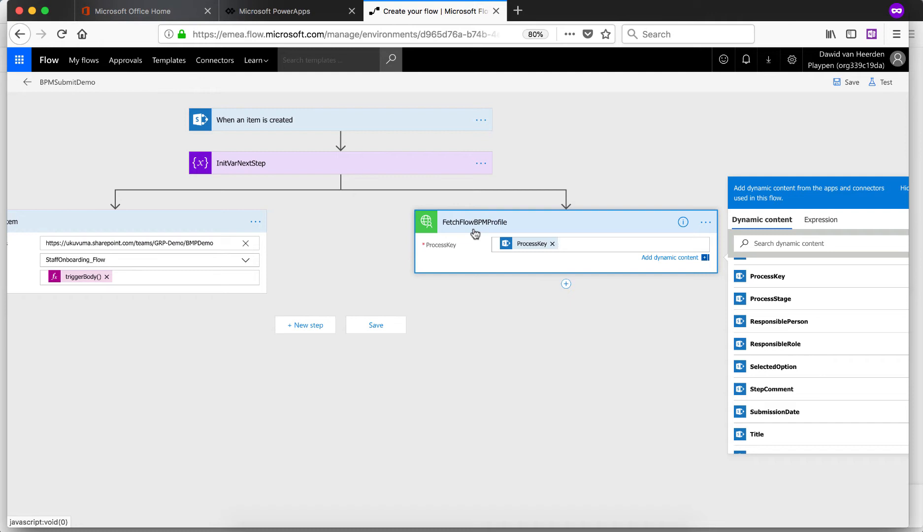
{"action": "scroll", "coordinate": [474, 233], "scroll_direction": "left", "scroll_amount": 4}
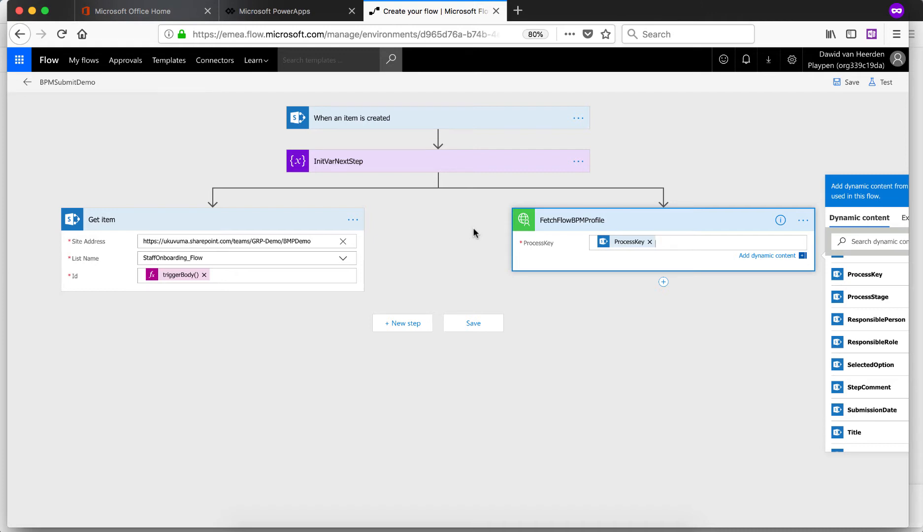
{"action": "mouse_move", "coordinate": [663, 196]}
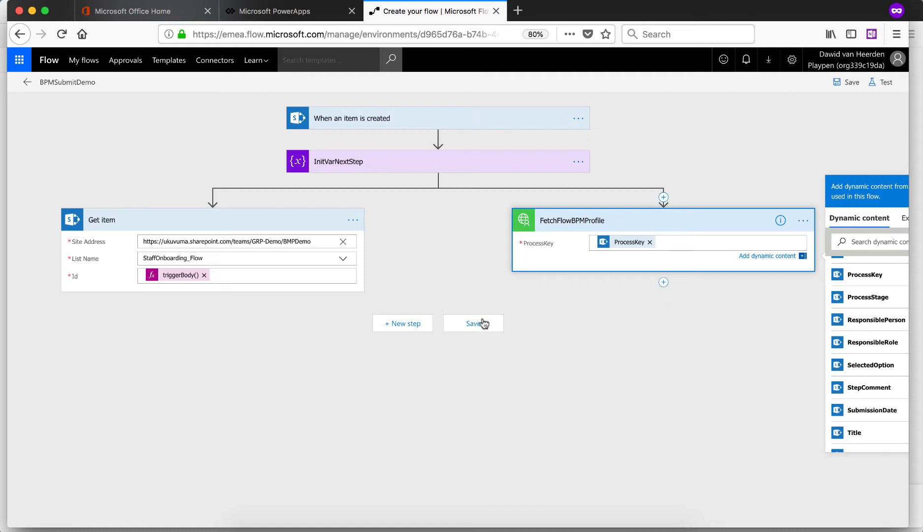
{"action": "scroll", "coordinate": [469, 368], "scroll_direction": "down", "scroll_amount": 1}
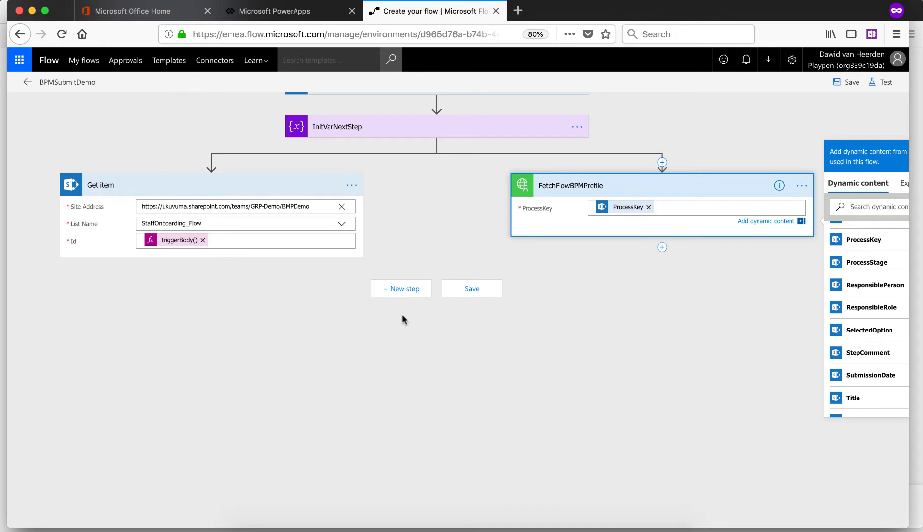
Add a switch step after both branches and rename it ProcessStepandOption.
{"action": "left_click", "coordinate": [401, 291]}
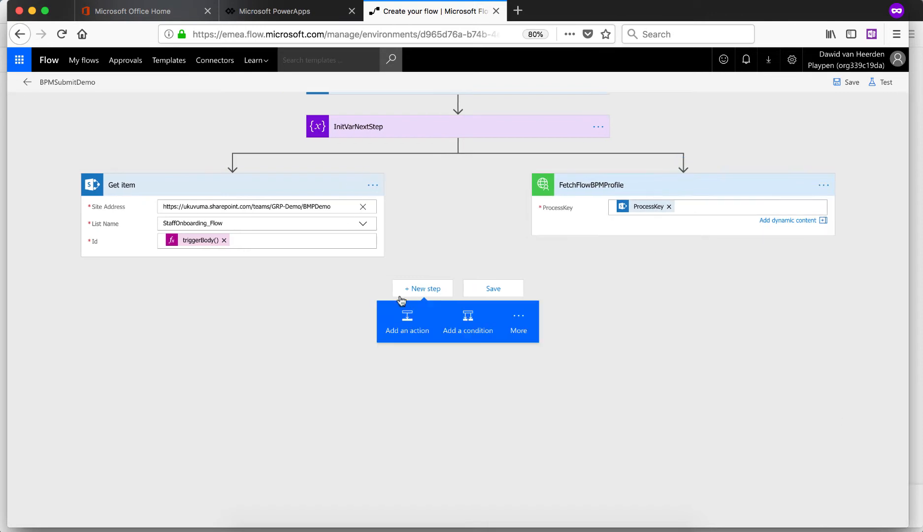
{"action": "left_click", "coordinate": [532, 323]}
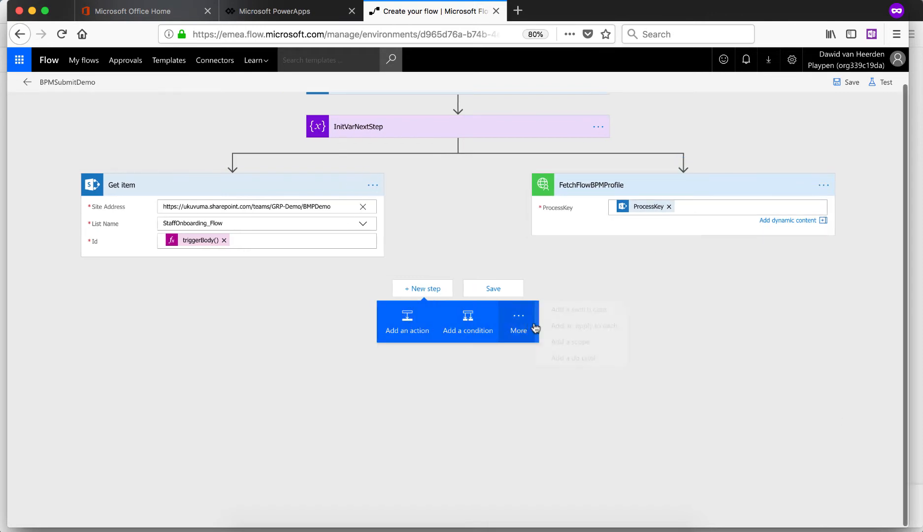
{"action": "left_click", "coordinate": [597, 310]}
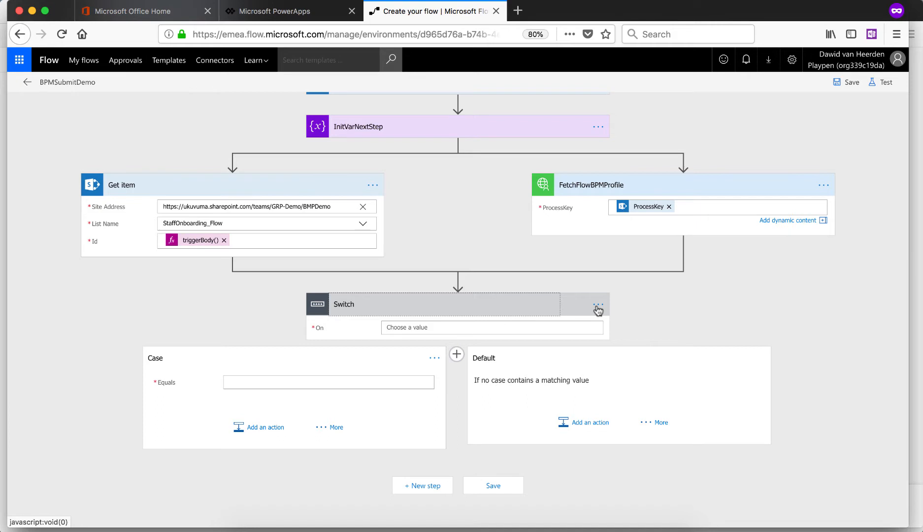
{"action": "left_click", "coordinate": [597, 306]}
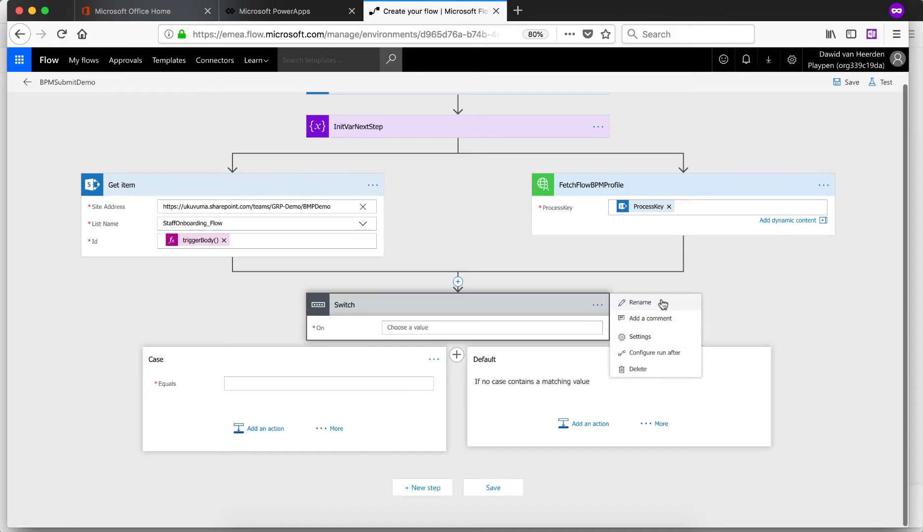
{"action": "left_click", "coordinate": [639, 302]}
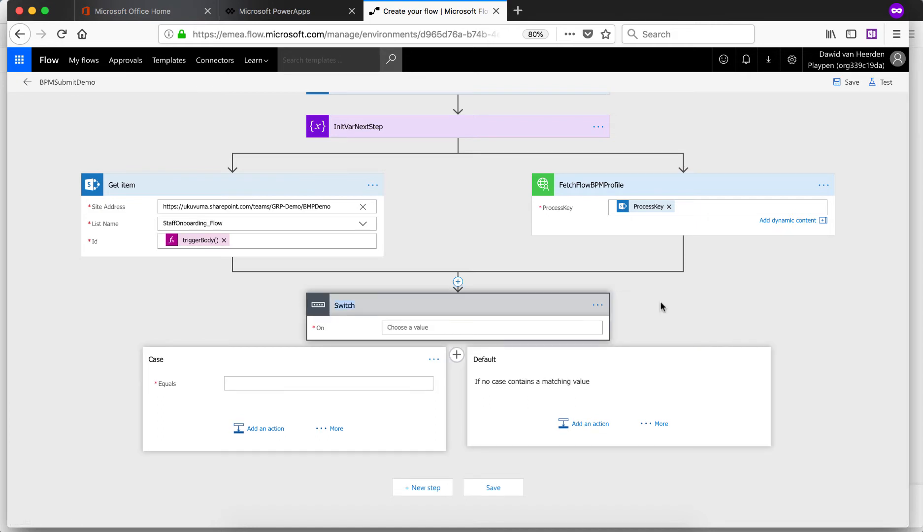
{"action": "type", "text": "ProcessStepand Option"}
{"action": "key", "text": "BackSpace"}
{"action": "key", "text": "BackSpace"}
{"action": "key", "text": "BackSpace"}
{"action": "key", "text": "BackSpace"}
{"action": "key", "text": "BackSpace"}
{"action": "key", "text": "BackSpace"}
{"action": "key", "text": "BackSpace"}
{"action": "type", "text": "Option"}
{"action": "left_click", "coordinate": [366, 312]}
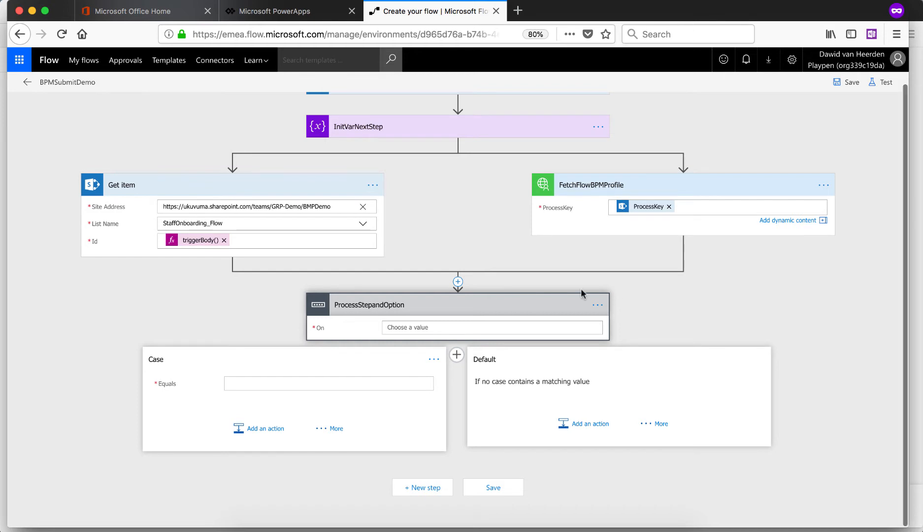
Browse the dynamic content for the switch's On value, leaving it unset.
{"action": "left_click", "coordinate": [429, 322]}
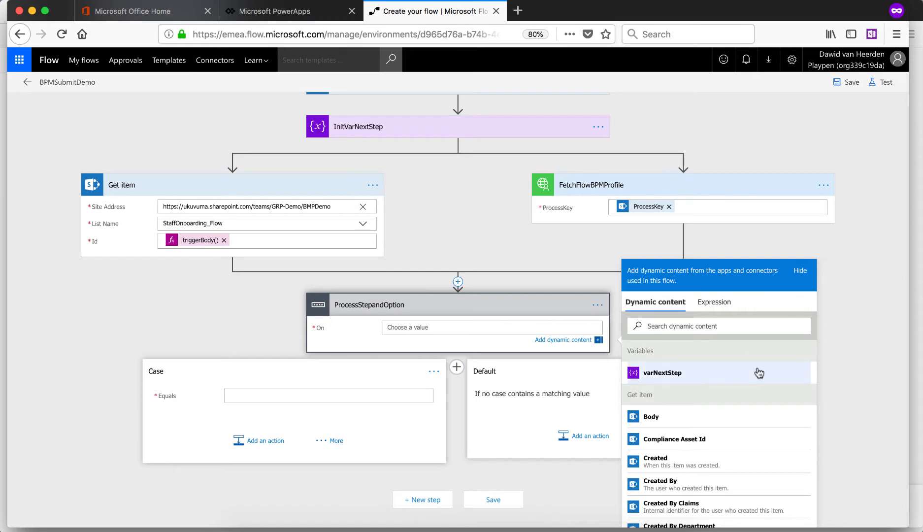
{"action": "scroll", "coordinate": [704, 373], "scroll_direction": "down", "scroll_amount": 1}
{"action": "scroll", "coordinate": [770, 424], "scroll_direction": "down", "scroll_amount": 10}
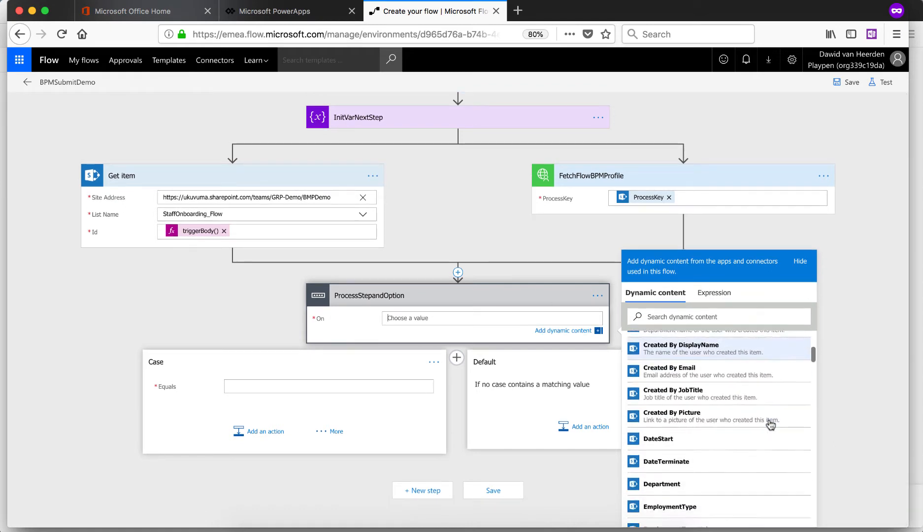
{"action": "scroll", "coordinate": [770, 424], "scroll_direction": "down", "scroll_amount": 2}
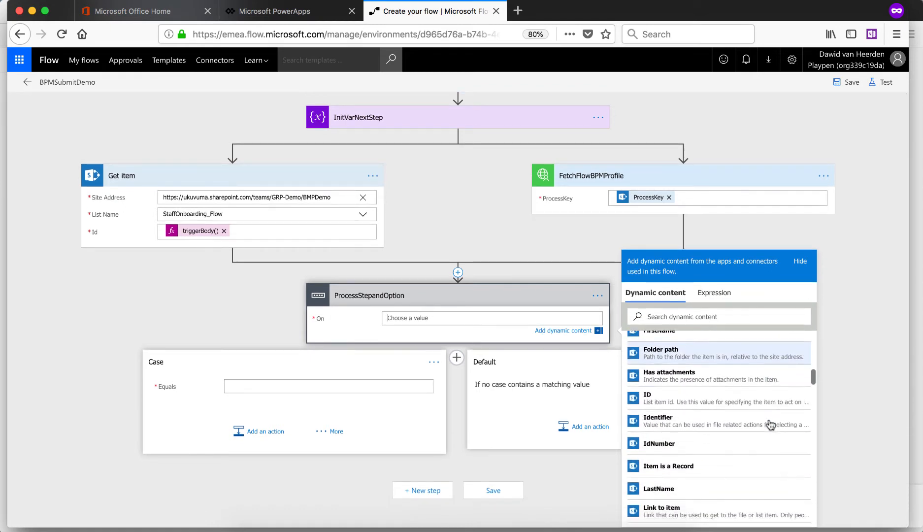
{"action": "scroll", "coordinate": [770, 424], "scroll_direction": "up", "scroll_amount": 2}
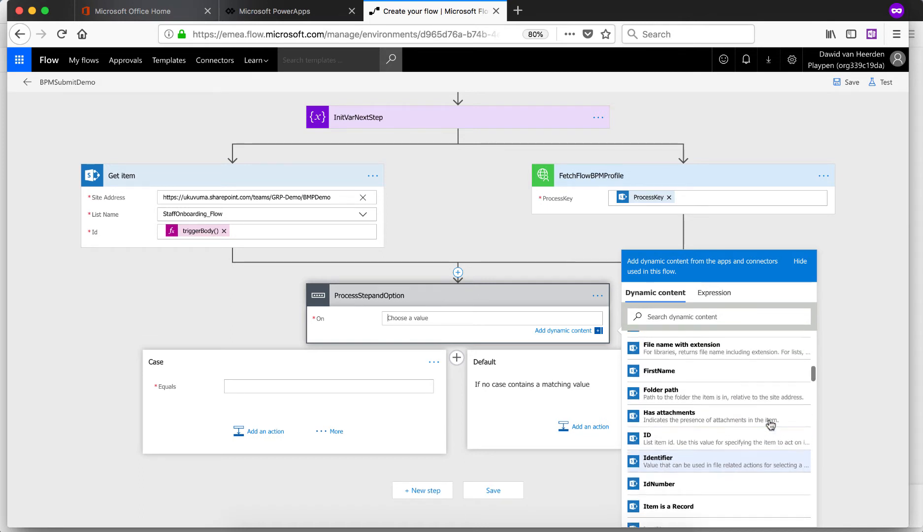
{"action": "scroll", "coordinate": [771, 425], "scroll_direction": "down", "scroll_amount": 3}
{"action": "scroll", "coordinate": [770, 425], "scroll_direction": "up", "scroll_amount": 15}
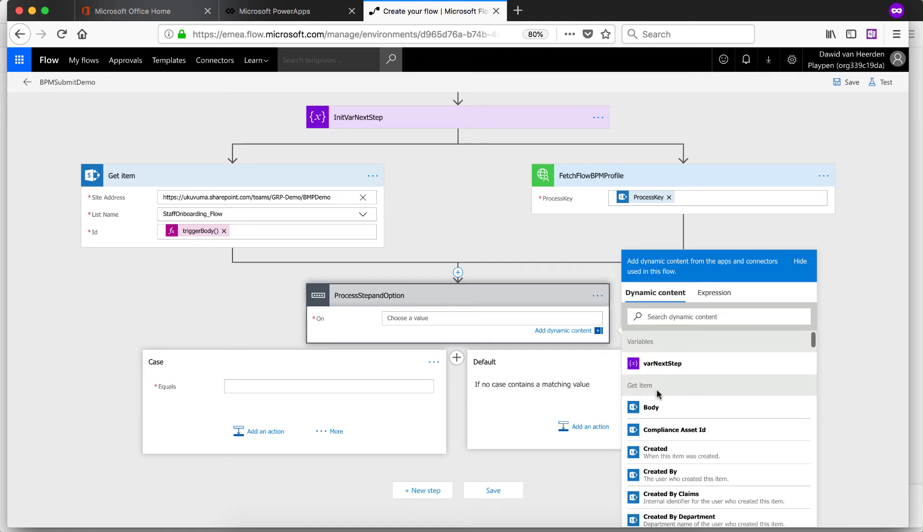
Rename the SharePoint Get item step to GetData.
{"action": "left_click", "coordinate": [373, 175]}
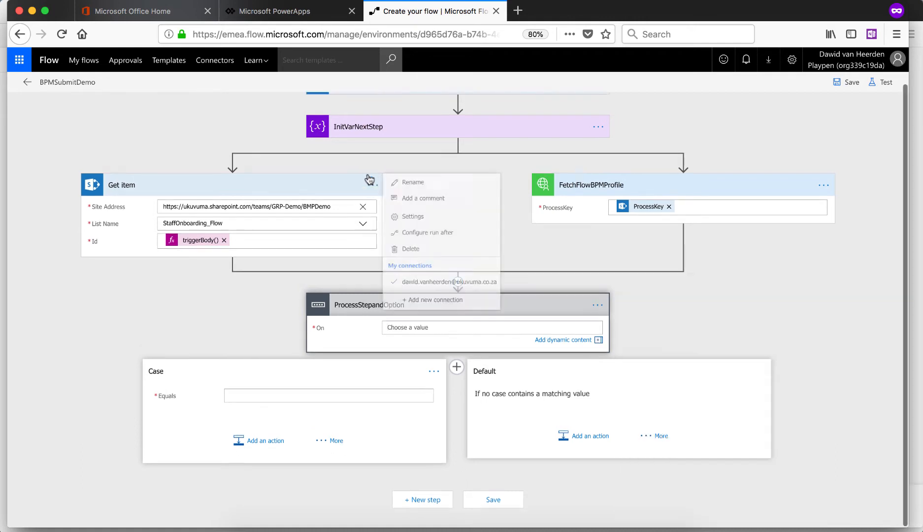
{"action": "left_click", "coordinate": [423, 182]}
{"action": "type", "text": "G"}
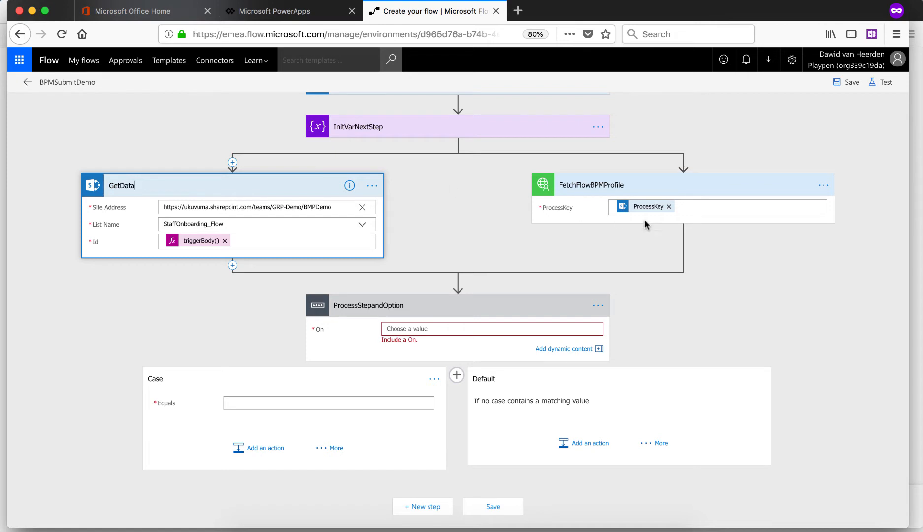
{"action": "left_click", "coordinate": [438, 241]}
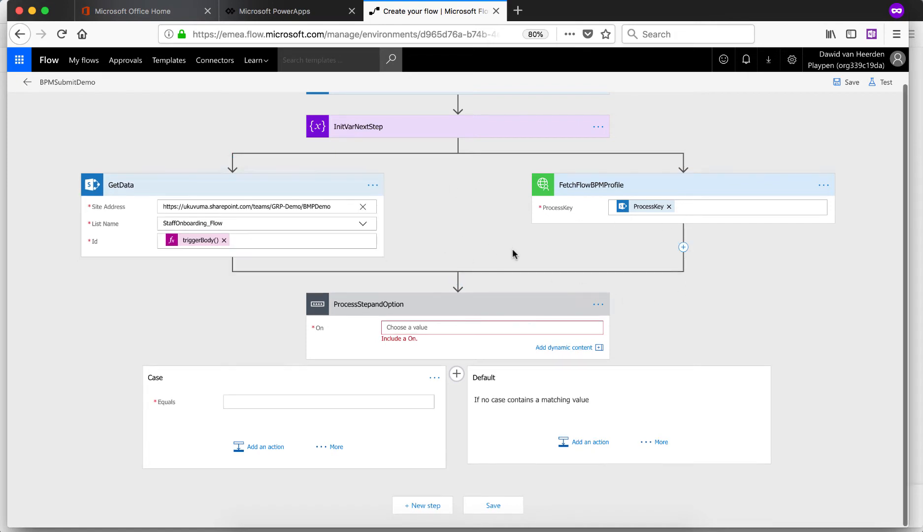
Make the ProcessStepandOption switch evaluate the trigger item's FromStep dynamic value.
{"action": "left_click", "coordinate": [430, 328]}
{"action": "scroll", "coordinate": [702, 389], "scroll_direction": "down", "scroll_amount": 3}
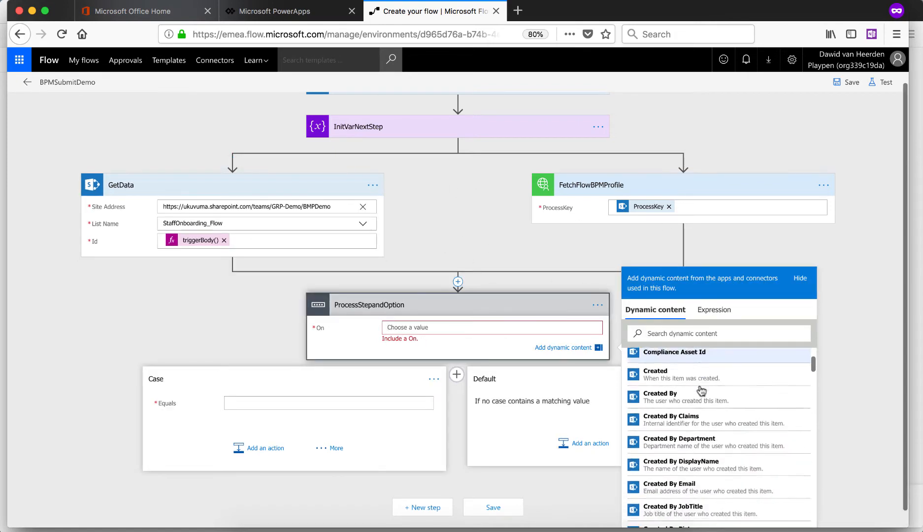
{"action": "scroll", "coordinate": [701, 391], "scroll_direction": "down", "scroll_amount": 15}
{"action": "scroll", "coordinate": [701, 390], "scroll_direction": "down", "scroll_amount": 15}
{"action": "scroll", "coordinate": [701, 390], "scroll_direction": "up", "scroll_amount": 10}
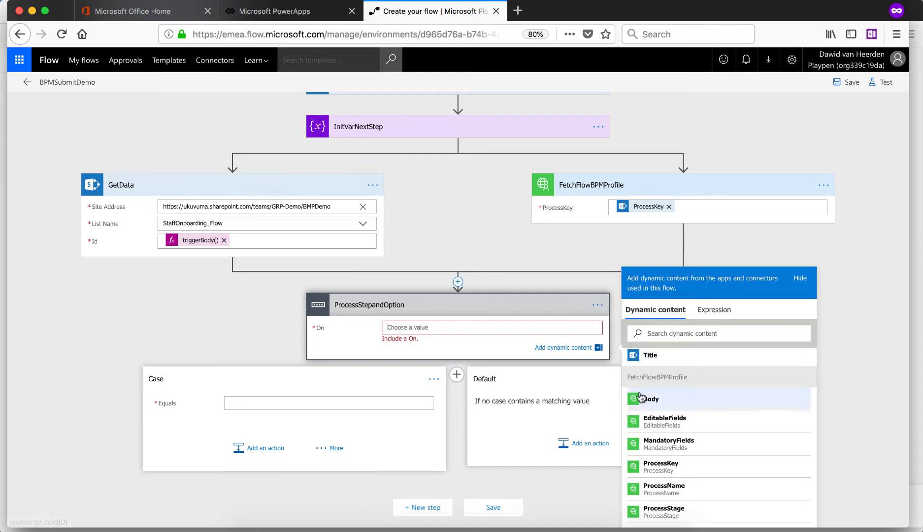
{"action": "scroll", "coordinate": [692, 443], "scroll_direction": "down", "scroll_amount": 10}
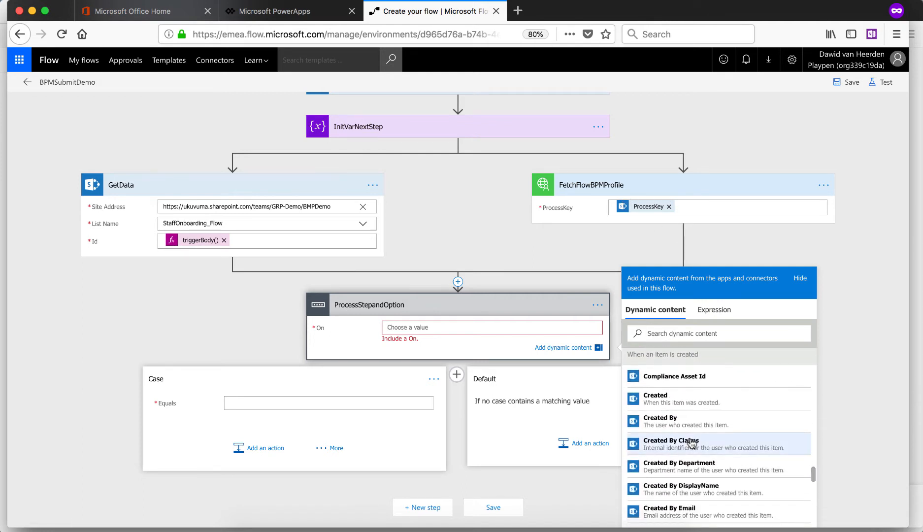
{"action": "scroll", "coordinate": [691, 444], "scroll_direction": "down", "scroll_amount": 5}
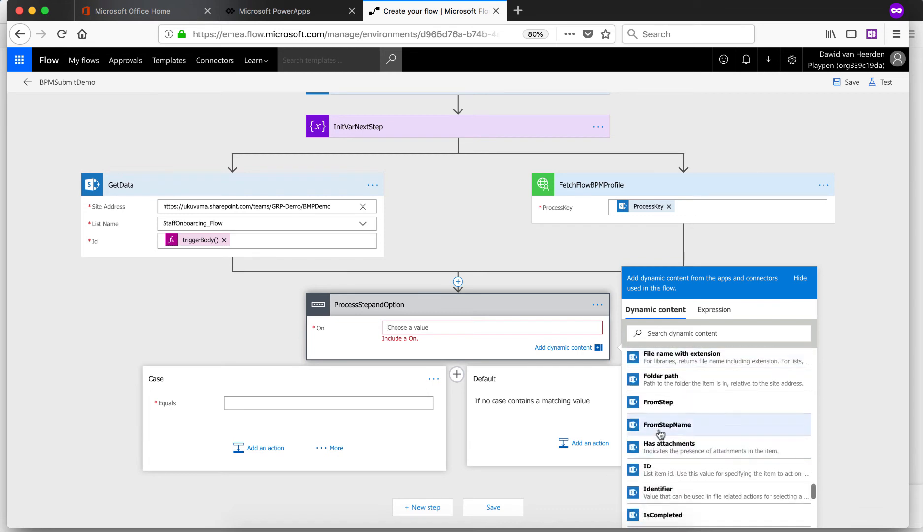
{"action": "left_click", "coordinate": [668, 406]}
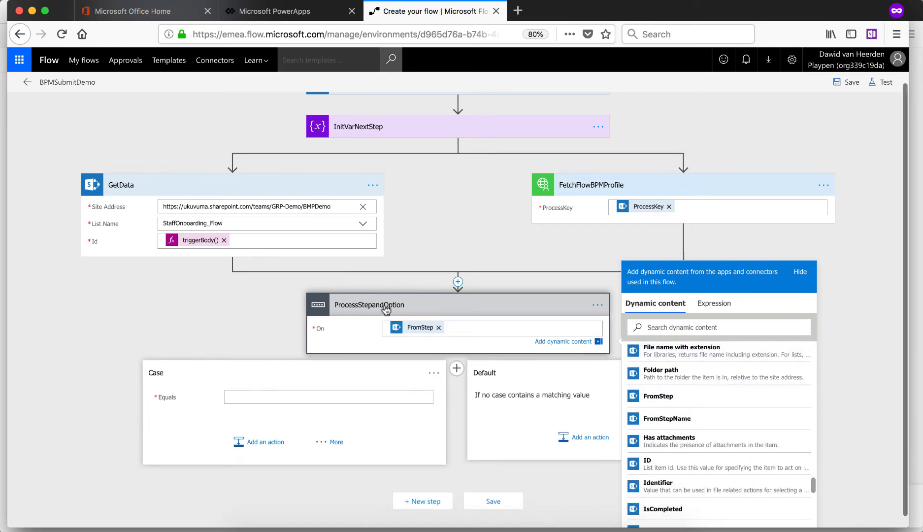
{"action": "mouse_move", "coordinate": [425, 331]}
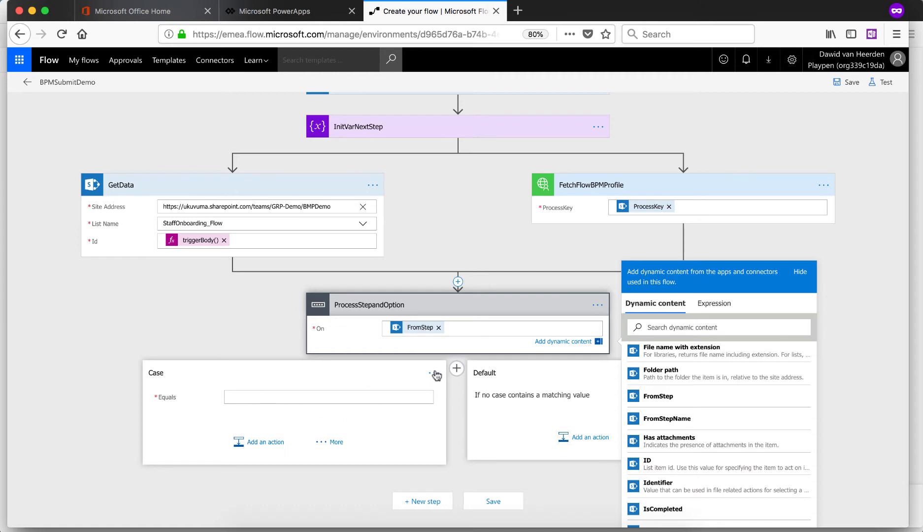
Fill the switch with cases matching s1, s2 and s3, adding Case 2 and Case 3.
{"action": "left_click", "coordinate": [245, 397]}
{"action": "type", "text": "s1"}
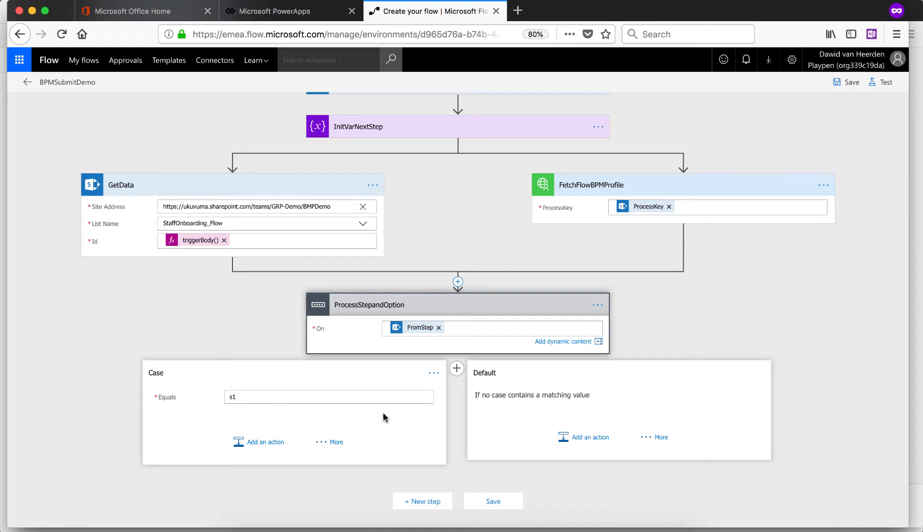
{"action": "left_click", "coordinate": [457, 368]}
{"action": "left_click", "coordinate": [457, 397]}
{"action": "type", "text": "s2"}
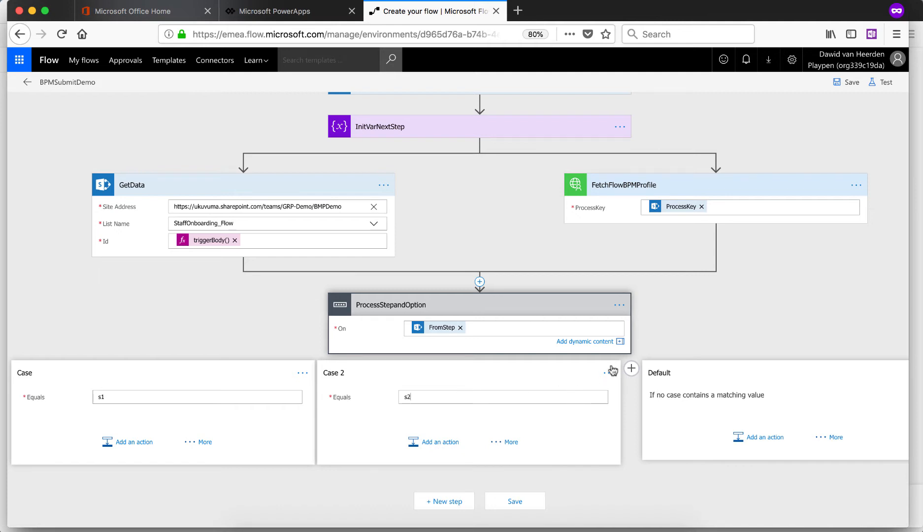
{"action": "left_click", "coordinate": [631, 368]}
{"action": "left_click", "coordinate": [707, 396]}
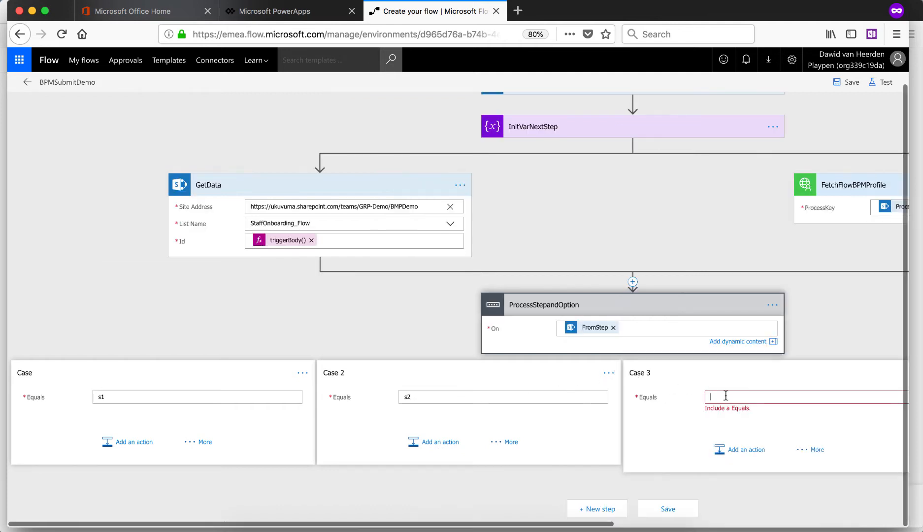
{"action": "type", "text": "s3"}
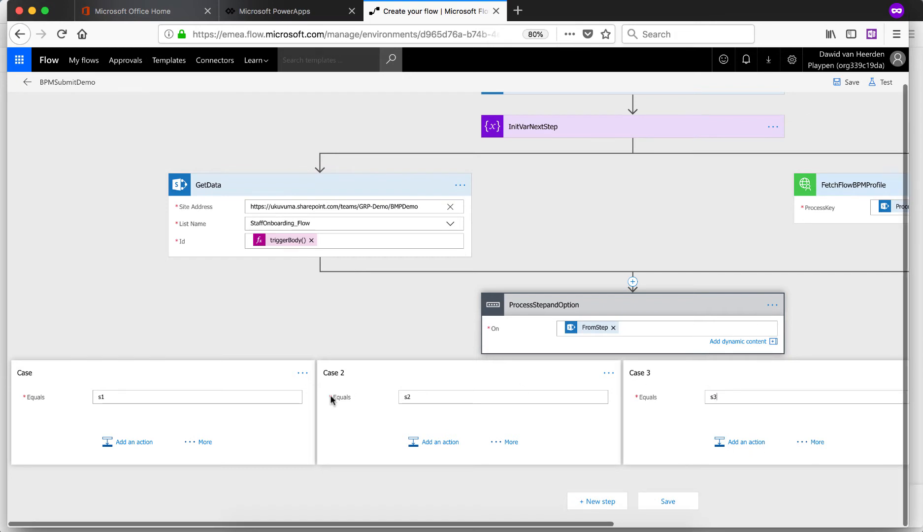
{"action": "left_click", "coordinate": [129, 445]}
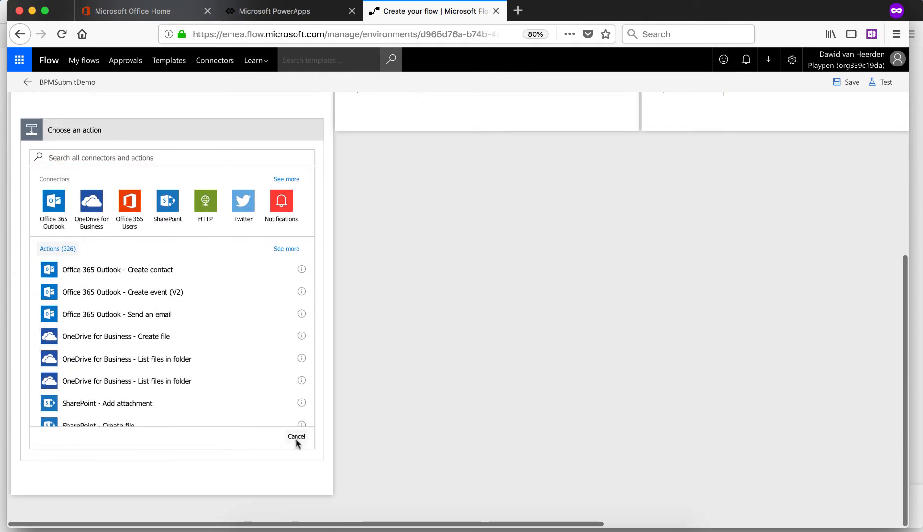
Insert a nested switch into the s1 case instead of a plain action.
{"action": "left_click", "coordinate": [296, 437]}
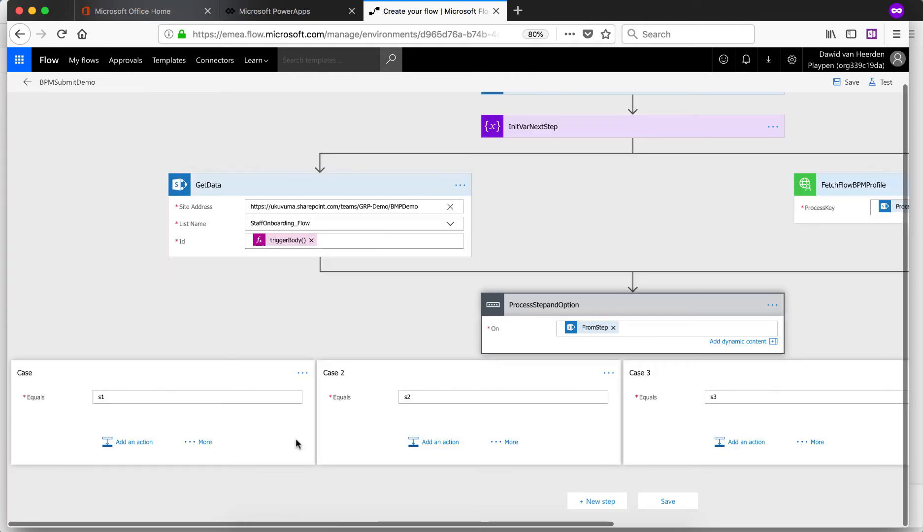
{"action": "left_click", "coordinate": [204, 443]}
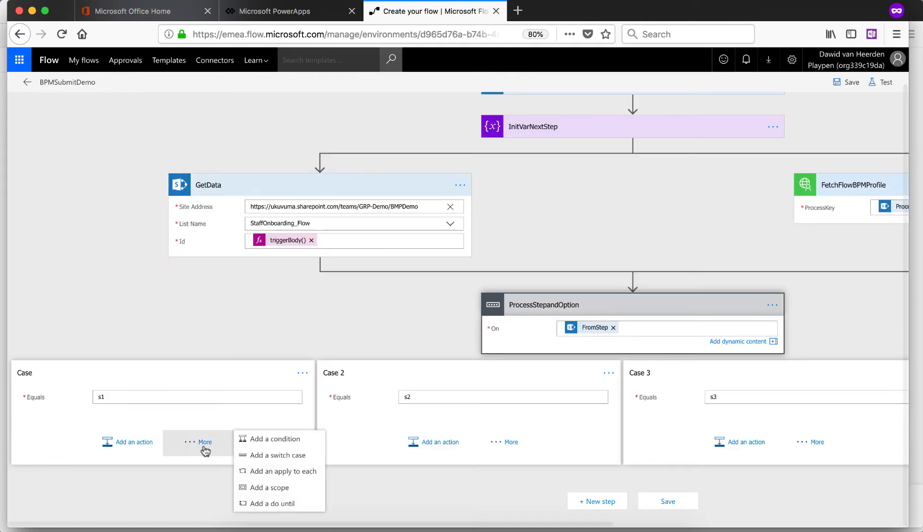
{"action": "left_click", "coordinate": [272, 455]}
{"action": "scroll", "coordinate": [405, 370], "scroll_direction": "down", "scroll_amount": 2}
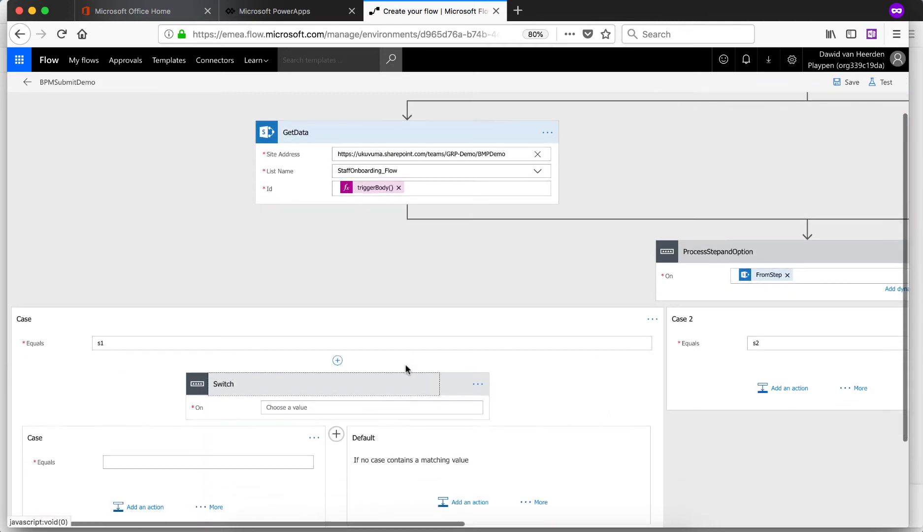
Make the nested switch test the SelectedOption dynamic value.
{"action": "left_click", "coordinate": [299, 407]}
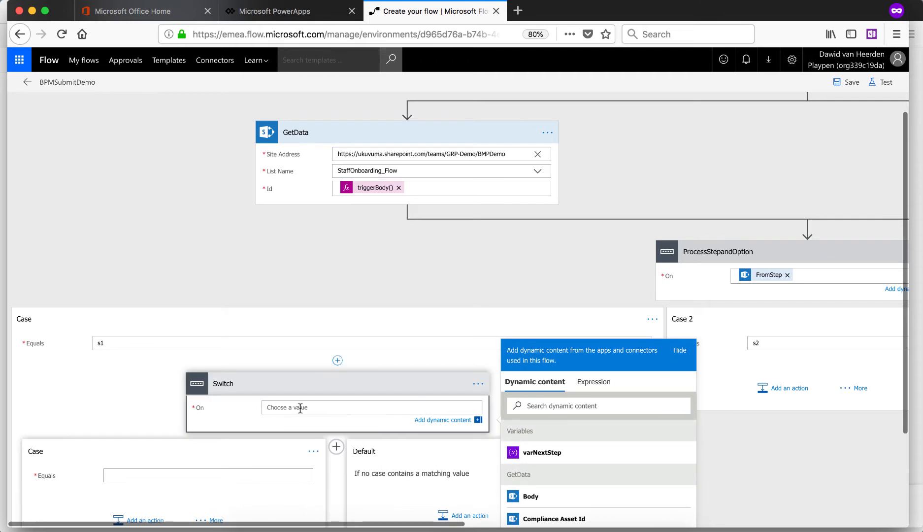
{"action": "scroll", "coordinate": [725, 428], "scroll_direction": "down", "scroll_amount": 3}
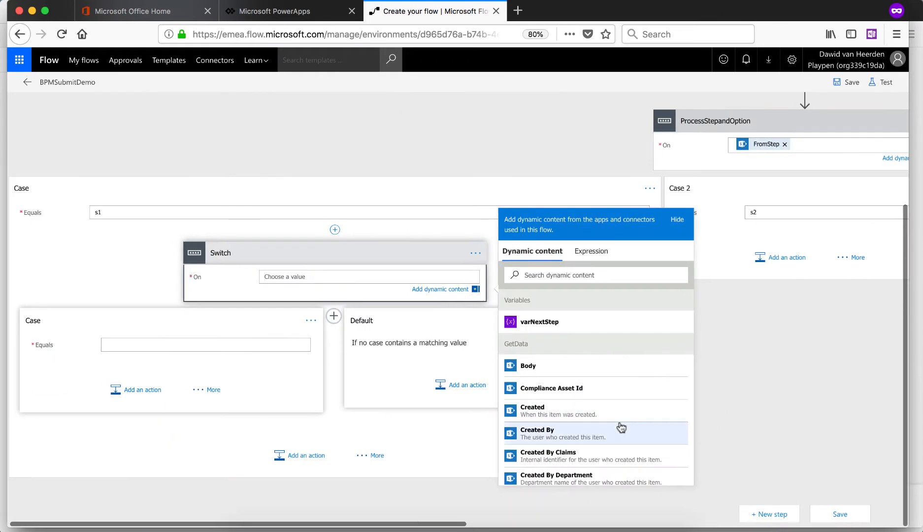
{"action": "scroll", "coordinate": [621, 428], "scroll_direction": "down", "scroll_amount": 15}
{"action": "scroll", "coordinate": [621, 427], "scroll_direction": "up", "scroll_amount": 15}
{"action": "scroll", "coordinate": [621, 427], "scroll_direction": "down", "scroll_amount": 5}
{"action": "scroll", "coordinate": [620, 428], "scroll_direction": "down", "scroll_amount": 10}
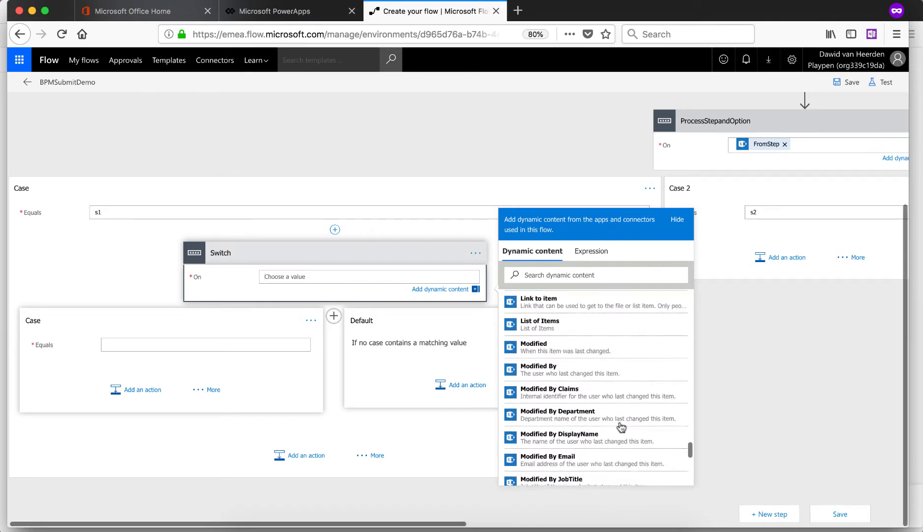
{"action": "scroll", "coordinate": [621, 427], "scroll_direction": "down", "scroll_amount": 8}
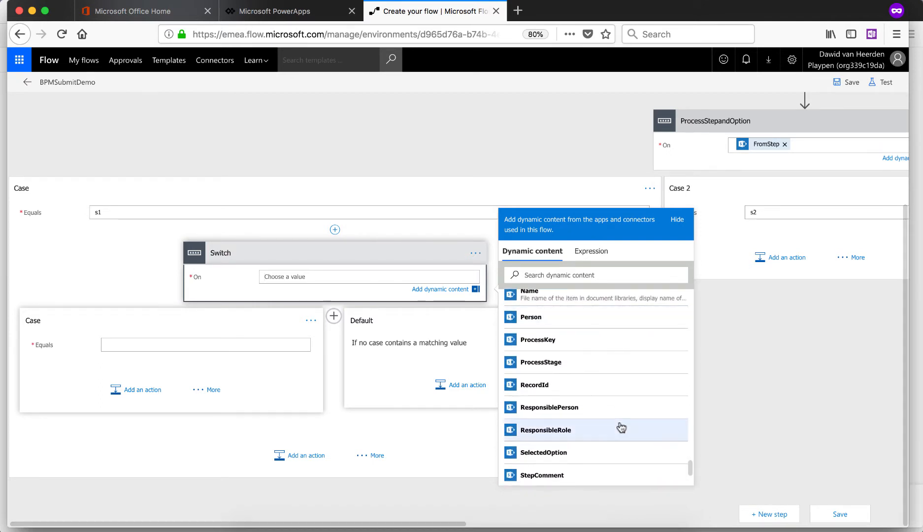
{"action": "scroll", "coordinate": [620, 427], "scroll_direction": "down", "scroll_amount": 2}
{"action": "left_click", "coordinate": [558, 402]}
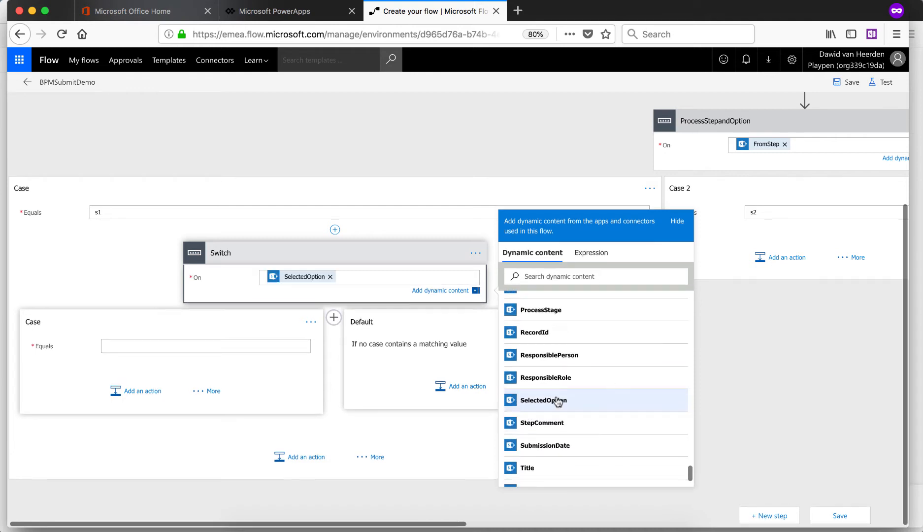
{"action": "left_click", "coordinate": [150, 344]}
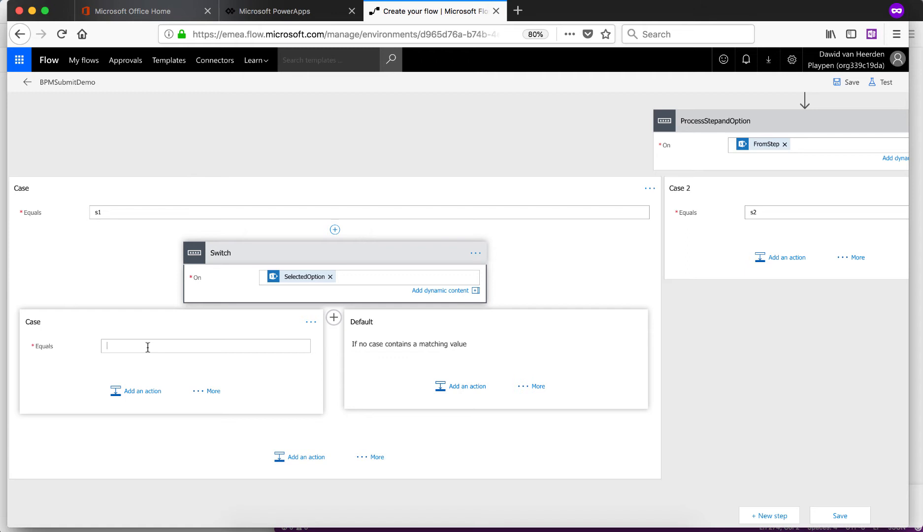
{"action": "key", "text": "super+Tab"}
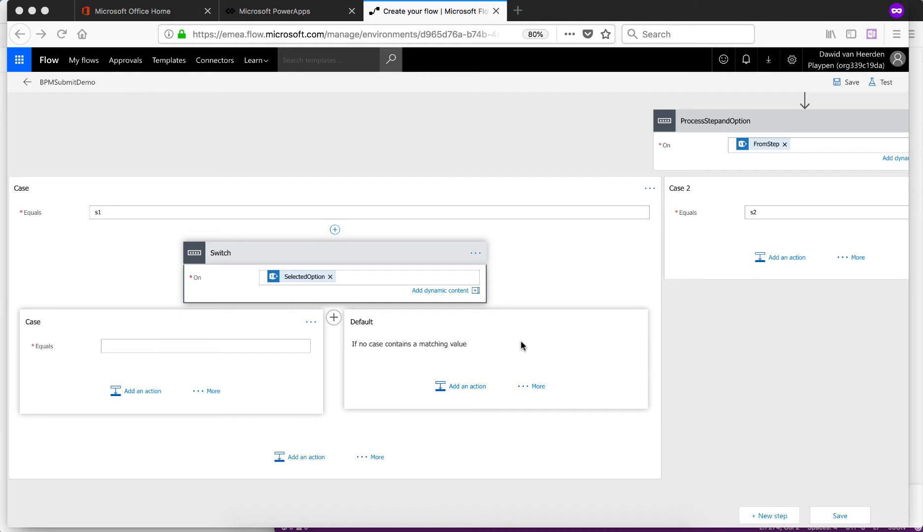
Copy 'Submit Request' from the process JSON in VS Code into the nested case's Equals value.
{"action": "key", "text": "super+Tab"}
{"action": "key", "text": "super+Tab"}
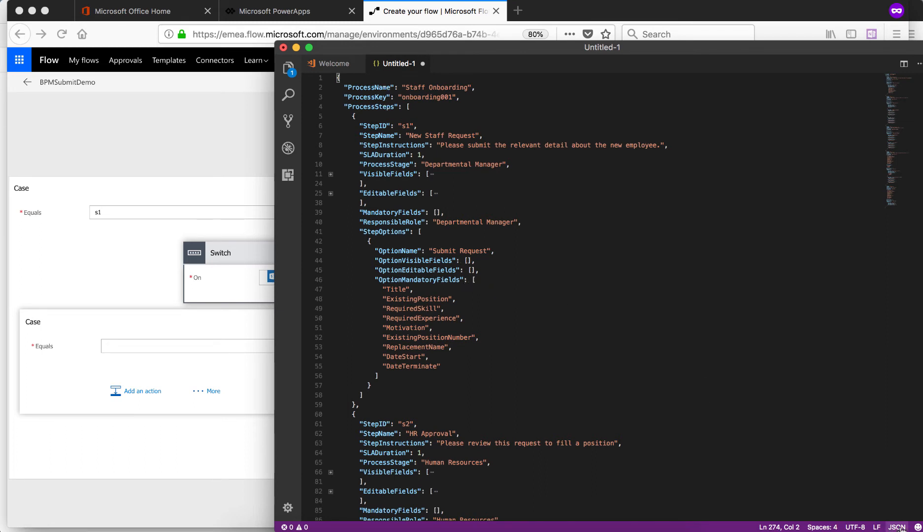
{"action": "scroll", "coordinate": [467, 235], "scroll_direction": "down", "scroll_amount": 1}
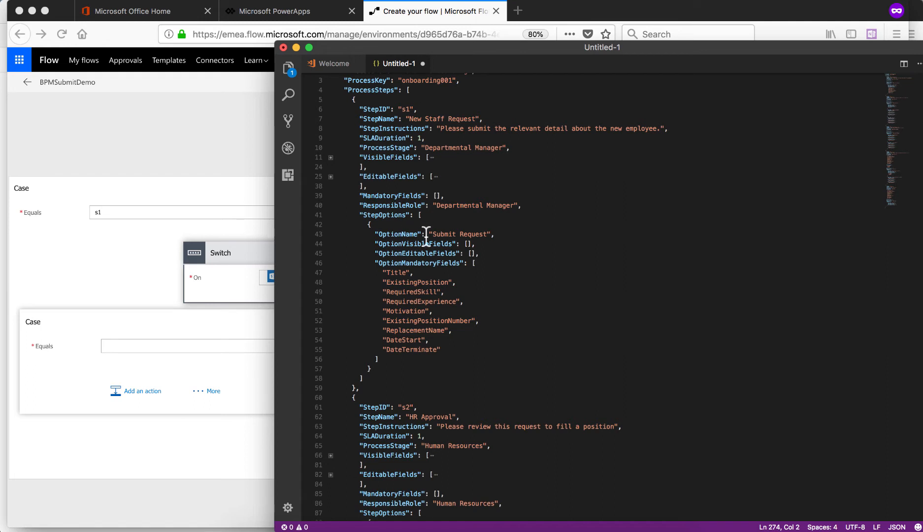
{"action": "left_click_drag", "start_coordinate": [433, 234], "coordinate": [488, 234]}
{"action": "key", "text": "super+c"}
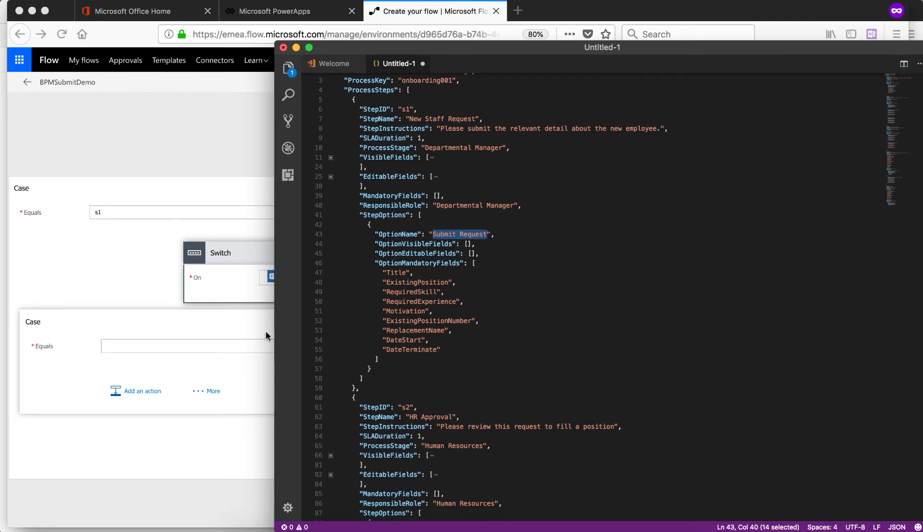
{"action": "left_click", "coordinate": [182, 348]}
{"action": "key", "text": "super+v"}
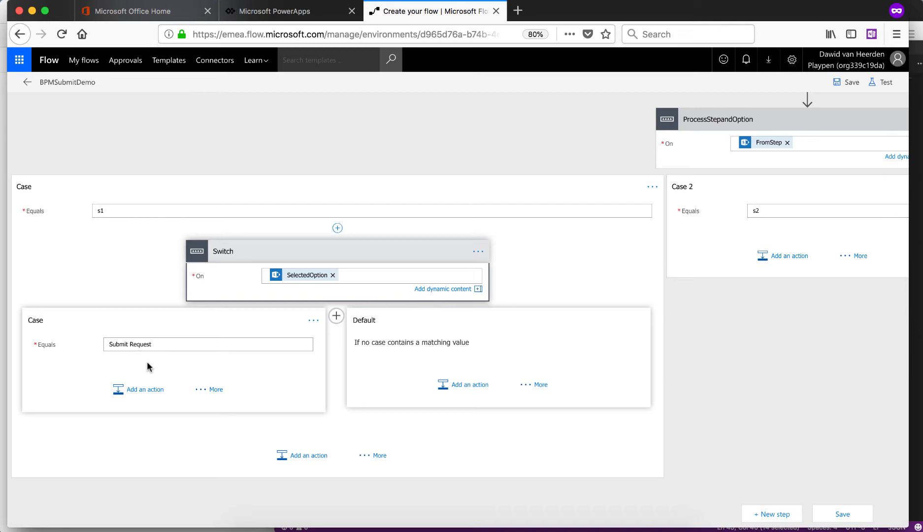
Add a Set variable action in the Submit Request case setting varNextStep to s2.
{"action": "left_click", "coordinate": [138, 390]}
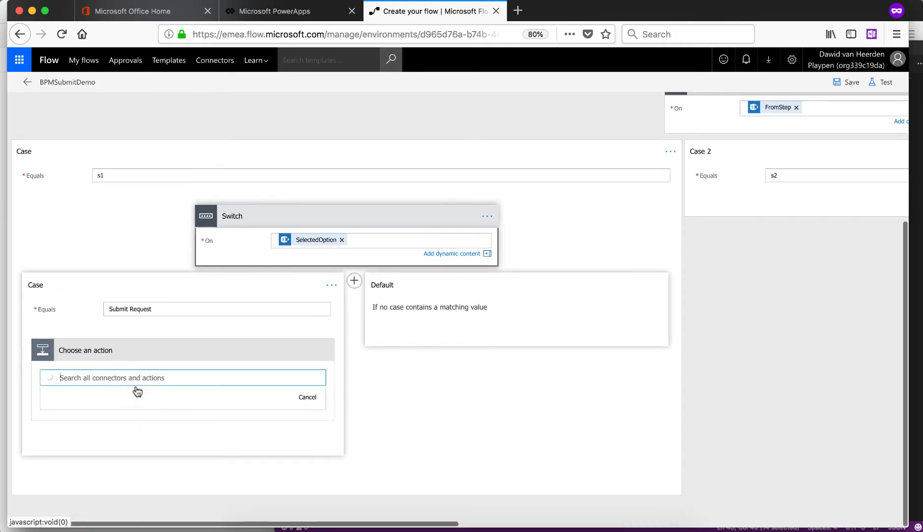
{"action": "type", "text": "variable"}
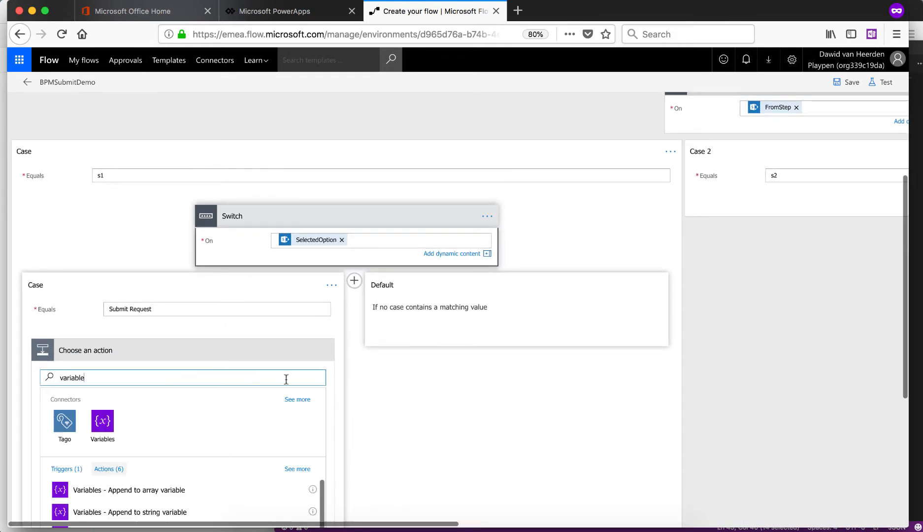
{"action": "scroll", "coordinate": [312, 388], "scroll_direction": "down", "scroll_amount": 3}
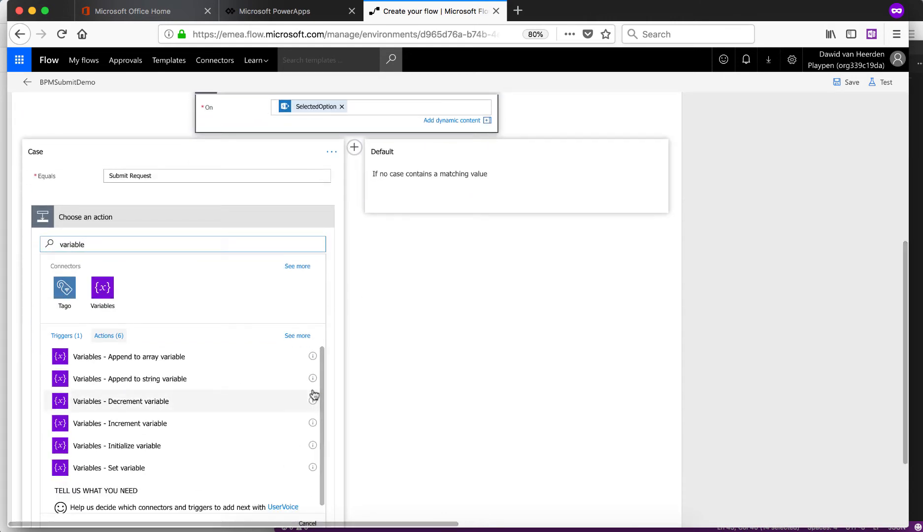
{"action": "left_click", "coordinate": [129, 469]}
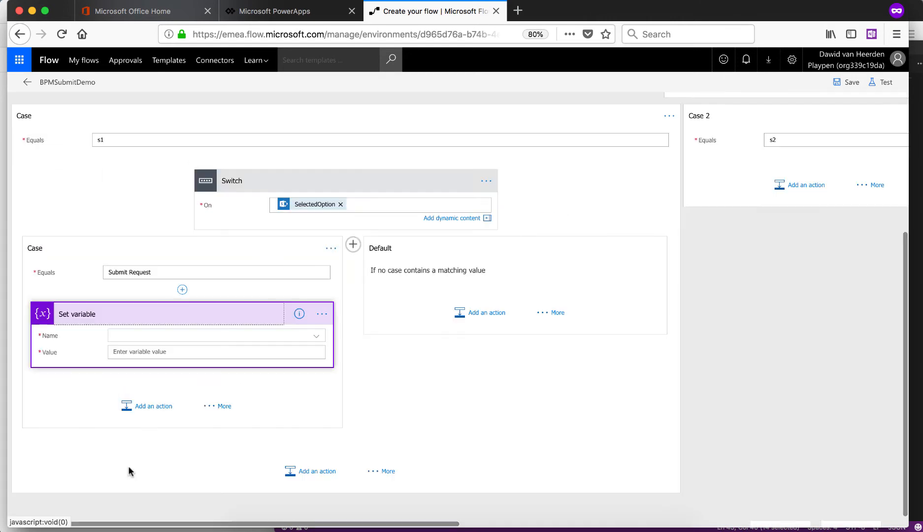
{"action": "left_click", "coordinate": [315, 335]}
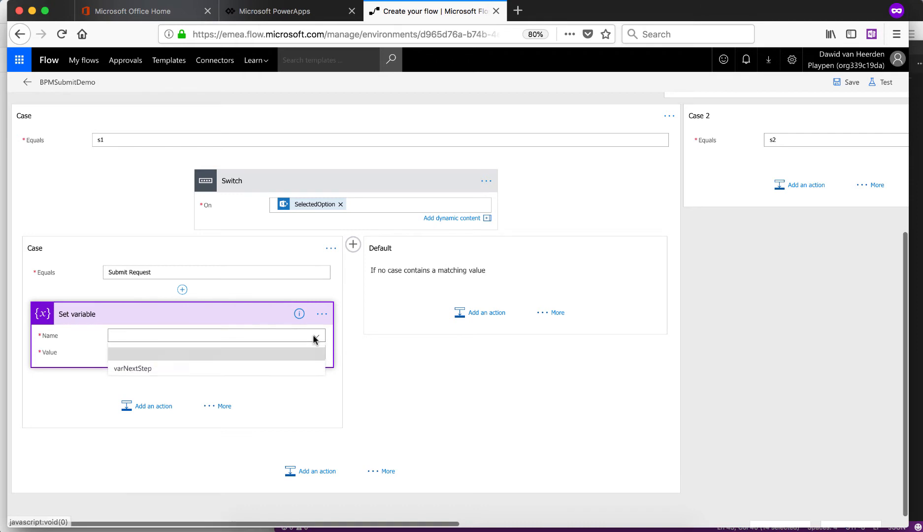
{"action": "left_click", "coordinate": [140, 369]}
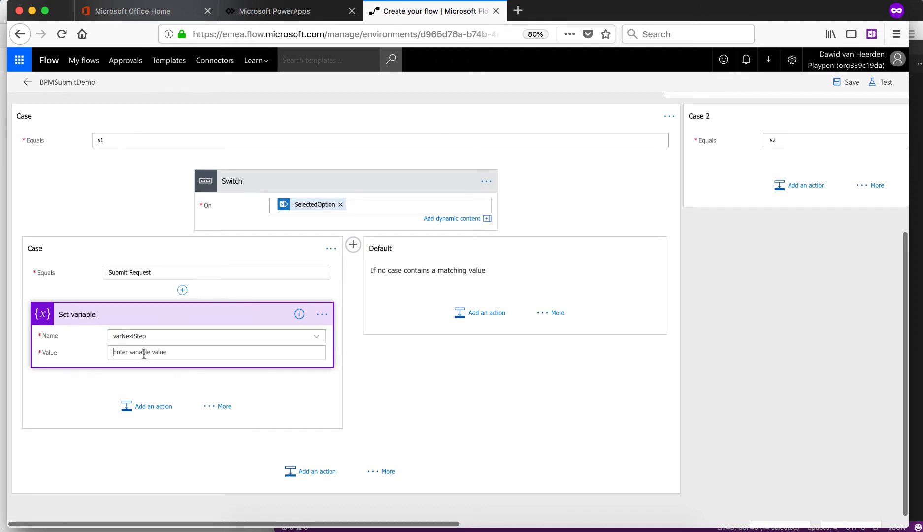
{"action": "left_click", "coordinate": [144, 353]}
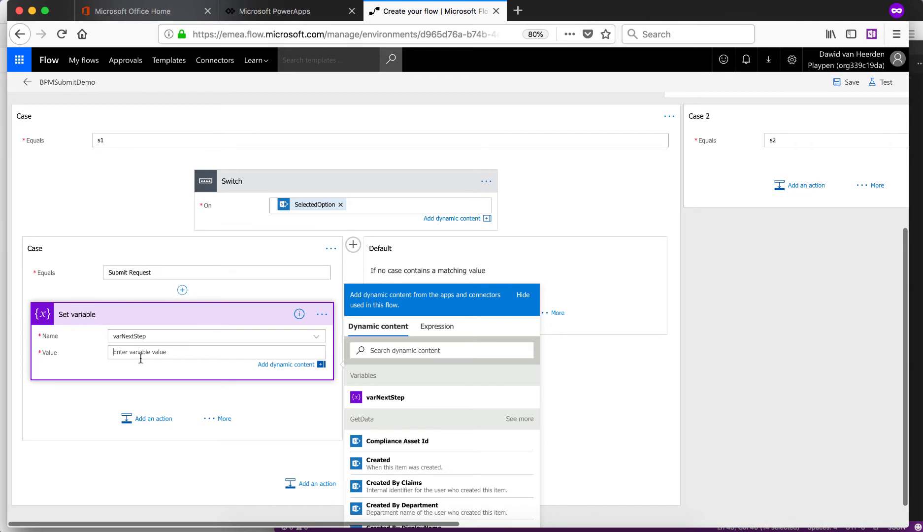
{"action": "type", "text": "s2"}
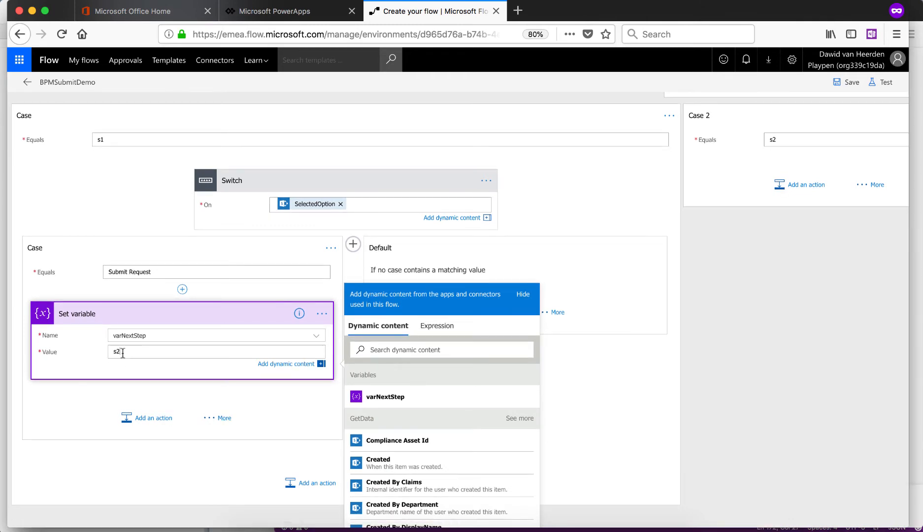
{"action": "scroll", "coordinate": [457, 332], "scroll_direction": "up", "scroll_amount": 2}
{"action": "scroll", "coordinate": [457, 331], "scroll_direction": "right", "scroll_amount": 2}
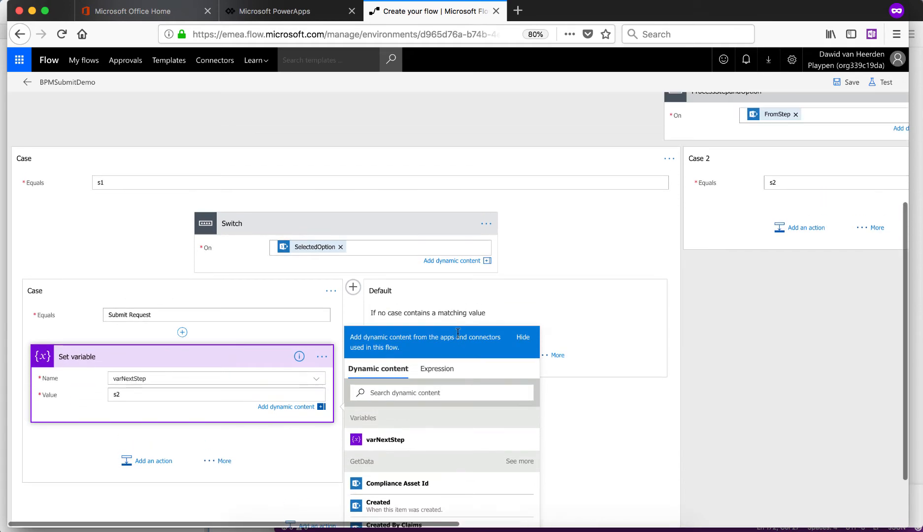
{"action": "scroll", "coordinate": [458, 333], "scroll_direction": "right", "scroll_amount": 3}
{"action": "scroll", "coordinate": [457, 333], "scroll_direction": "up", "scroll_amount": 1}
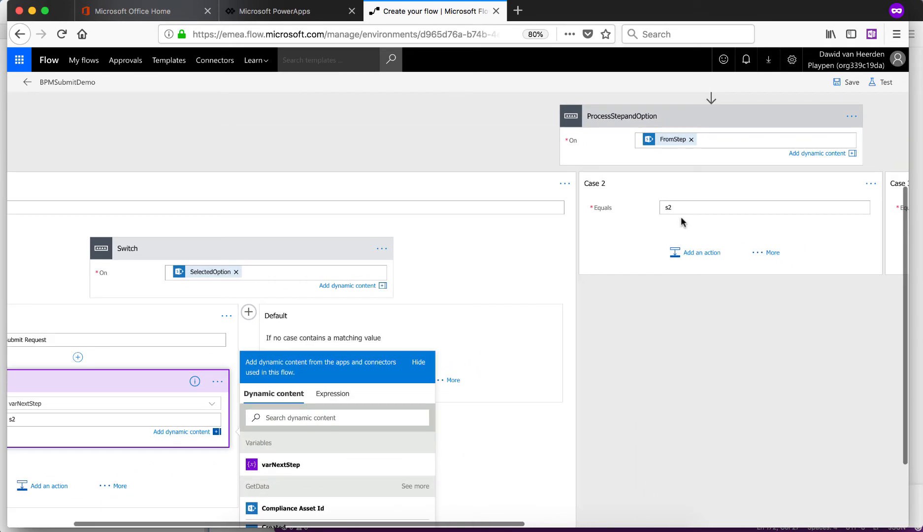
{"action": "scroll", "coordinate": [681, 216], "scroll_direction": "right", "scroll_amount": 5}
{"action": "scroll", "coordinate": [680, 217], "scroll_direction": "up", "scroll_amount": 1}
Add Switch 2 inside the s2 case, evaluating SelectedOption.
{"action": "left_click", "coordinate": [586, 286]}
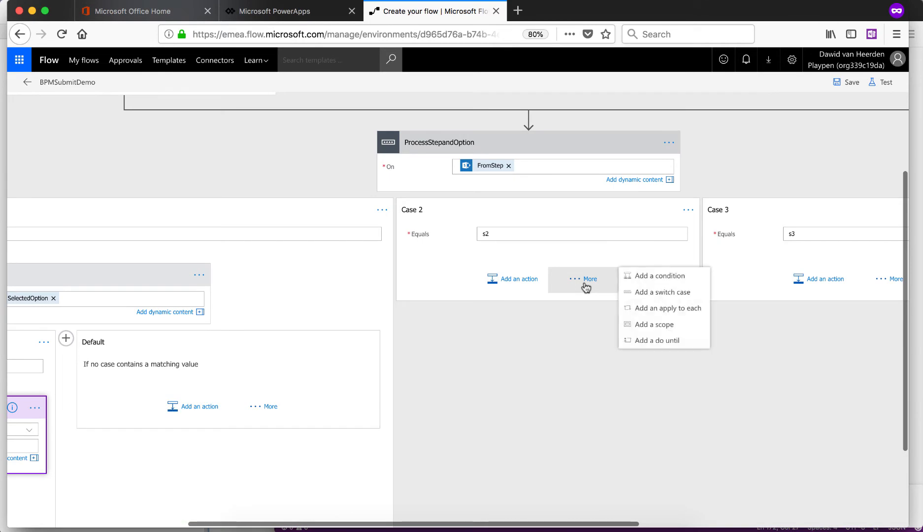
{"action": "left_click", "coordinate": [653, 293]}
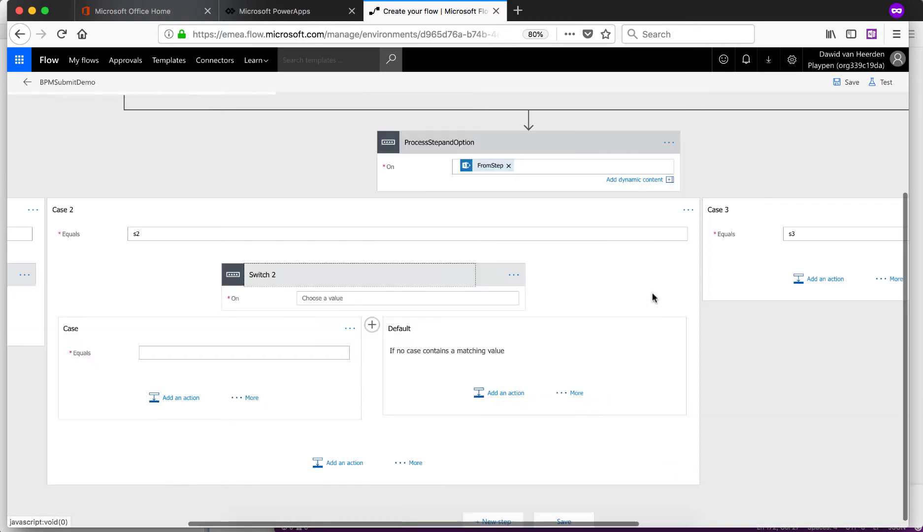
{"action": "left_click", "coordinate": [412, 300]}
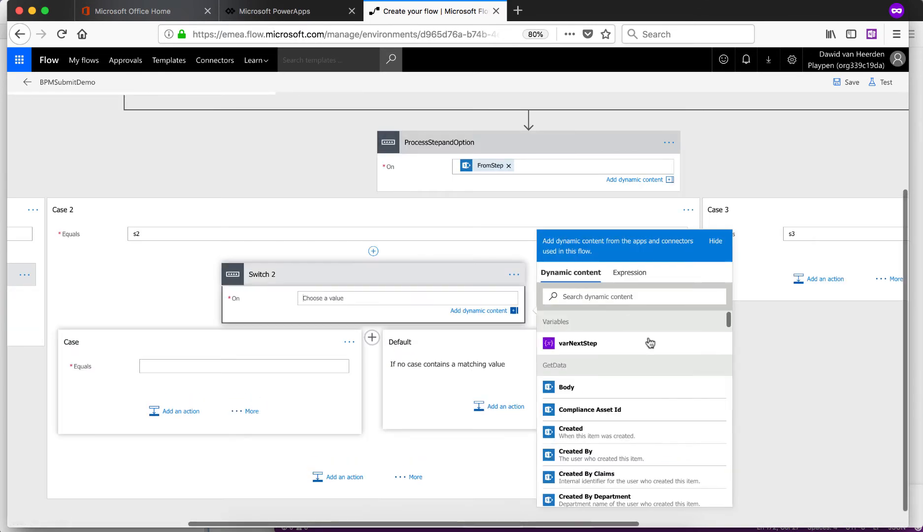
{"action": "scroll", "coordinate": [649, 406], "scroll_direction": "down", "scroll_amount": 10}
{"action": "scroll", "coordinate": [649, 406], "scroll_direction": "down", "scroll_amount": 10}
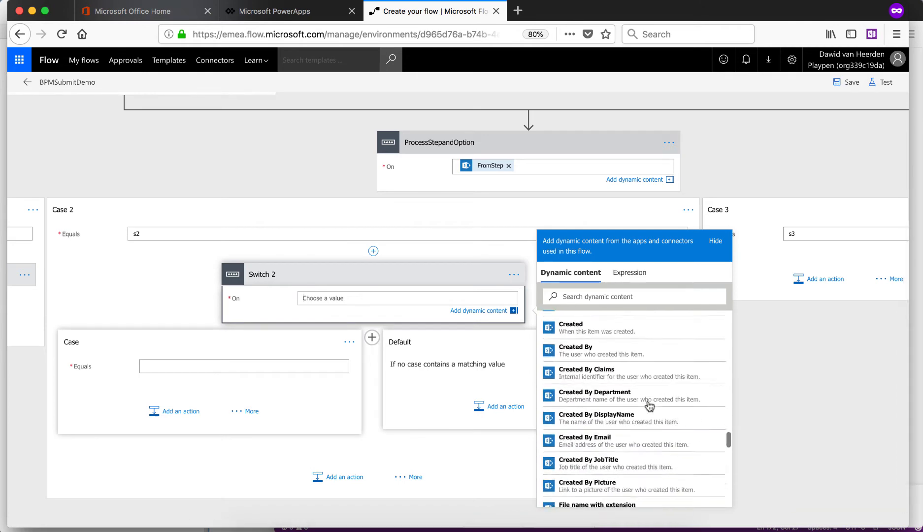
{"action": "scroll", "coordinate": [648, 406], "scroll_direction": "down", "scroll_amount": 10}
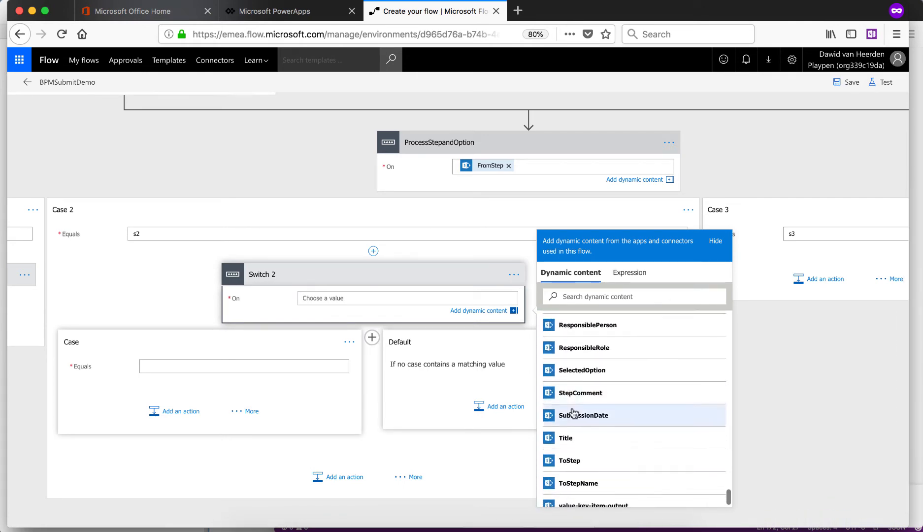
{"action": "left_click", "coordinate": [591, 372]}
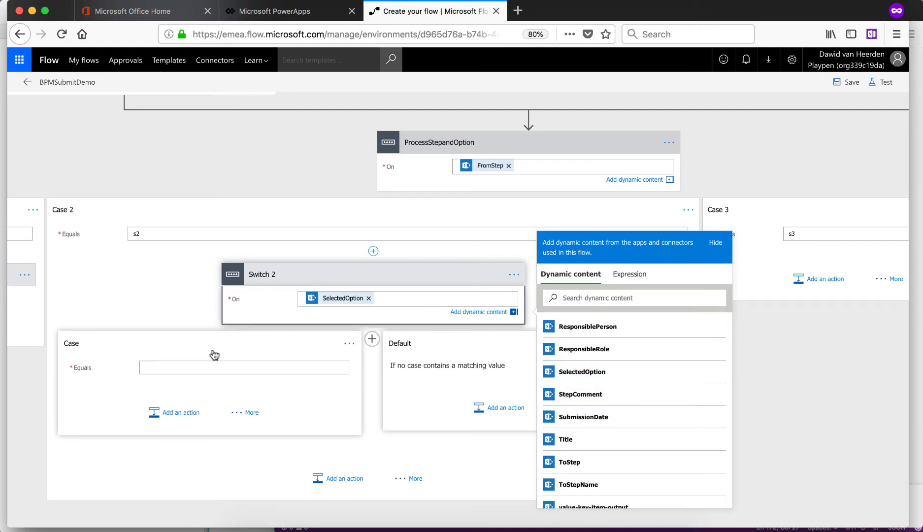
{"action": "left_click", "coordinate": [187, 369]}
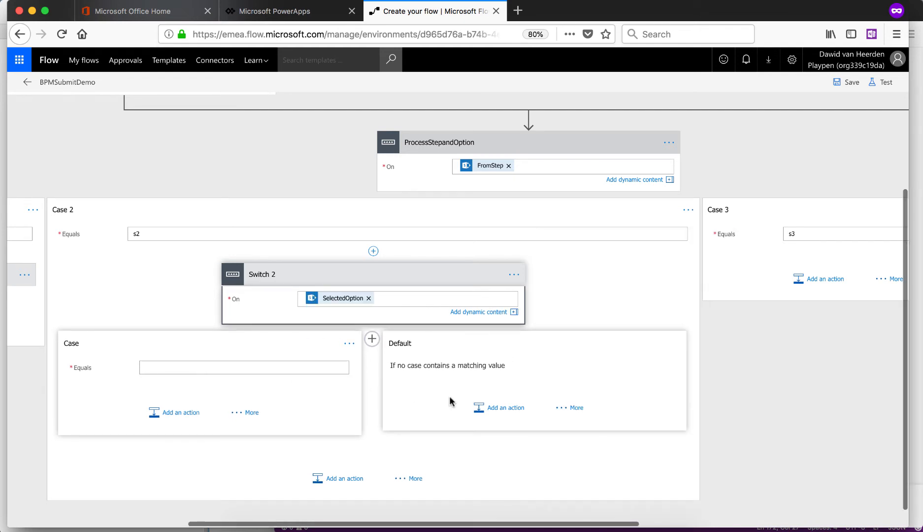
Copy 'Approve' from the JSON in VS Code into Switch 2's first case value.
{"action": "left_click", "coordinate": [546, 524]}
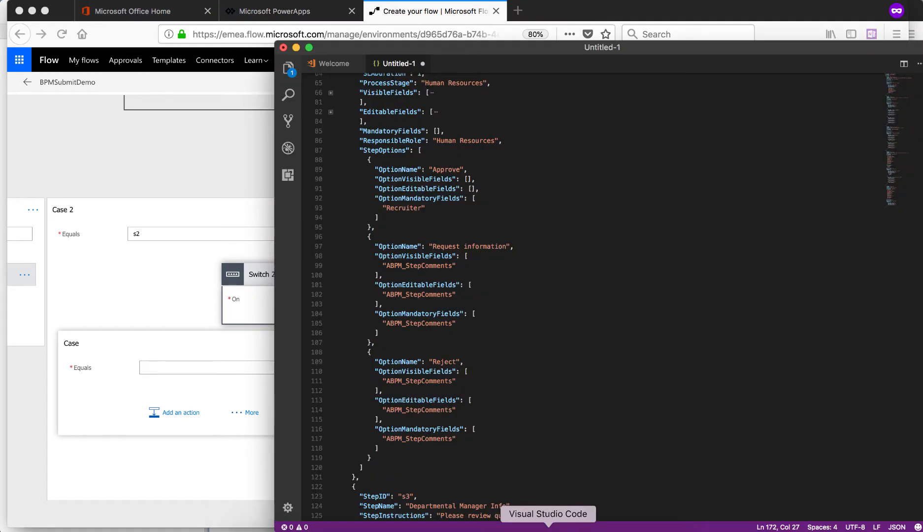
{"action": "scroll", "coordinate": [584, 285], "scroll_direction": "up", "scroll_amount": 8}
{"action": "scroll", "coordinate": [584, 285], "scroll_direction": "down", "scroll_amount": 2}
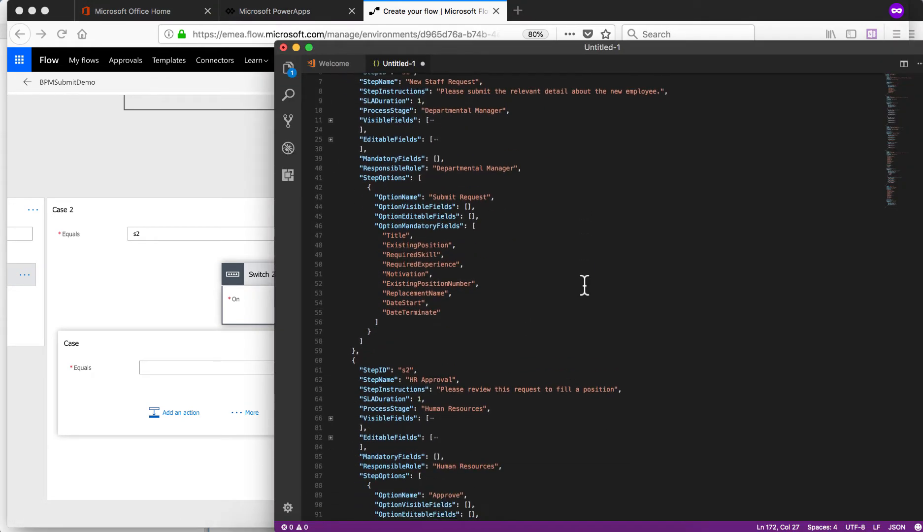
{"action": "scroll", "coordinate": [413, 368], "scroll_direction": "down", "scroll_amount": 6}
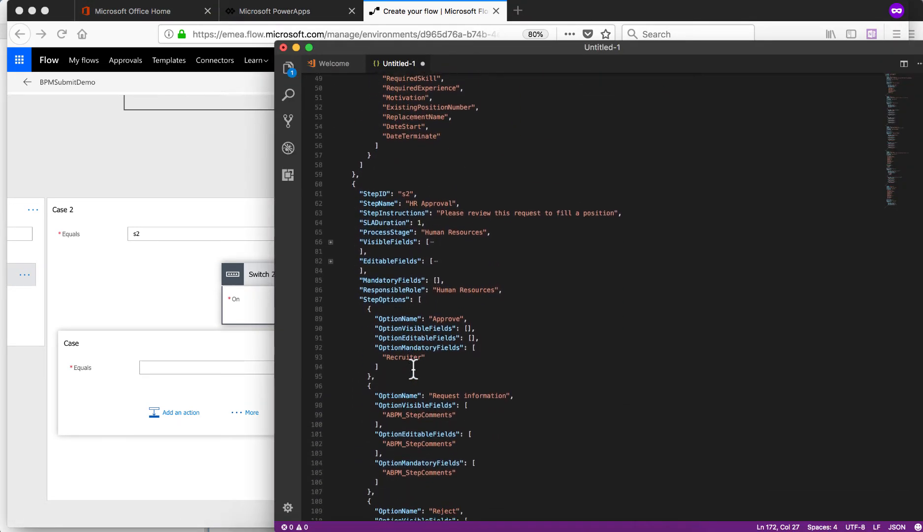
{"action": "left_click", "coordinate": [431, 393]}
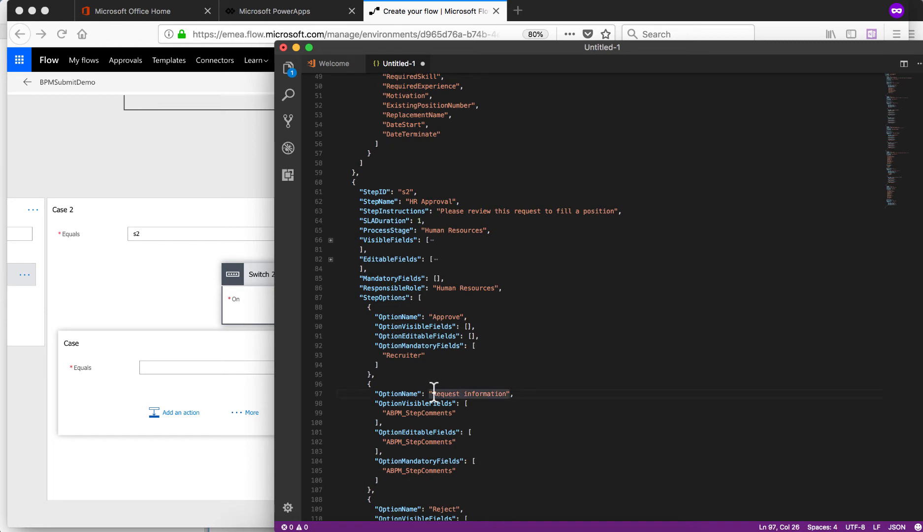
{"action": "double_click", "coordinate": [445, 317]}
{"action": "key", "text": "super+c"}
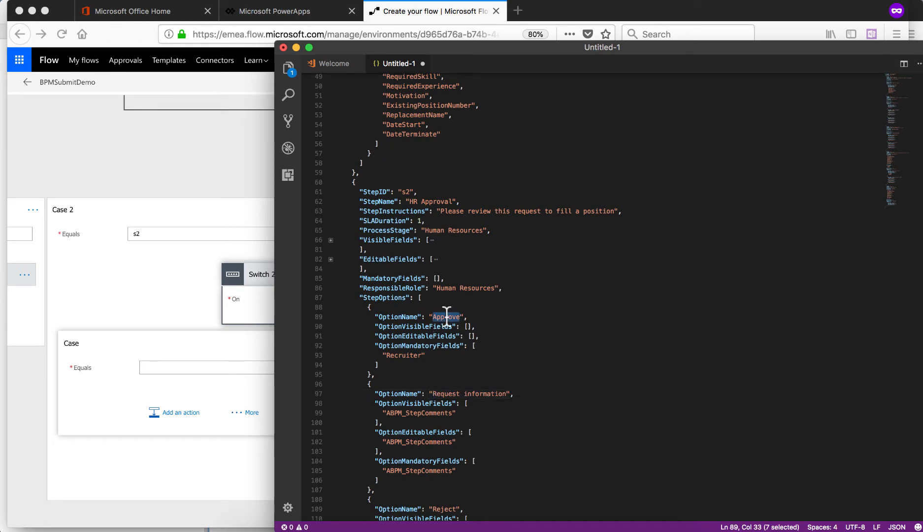
{"action": "key", "text": "super+Tab"}
{"action": "left_click", "coordinate": [199, 370]}
{"action": "key", "text": "super+v"}
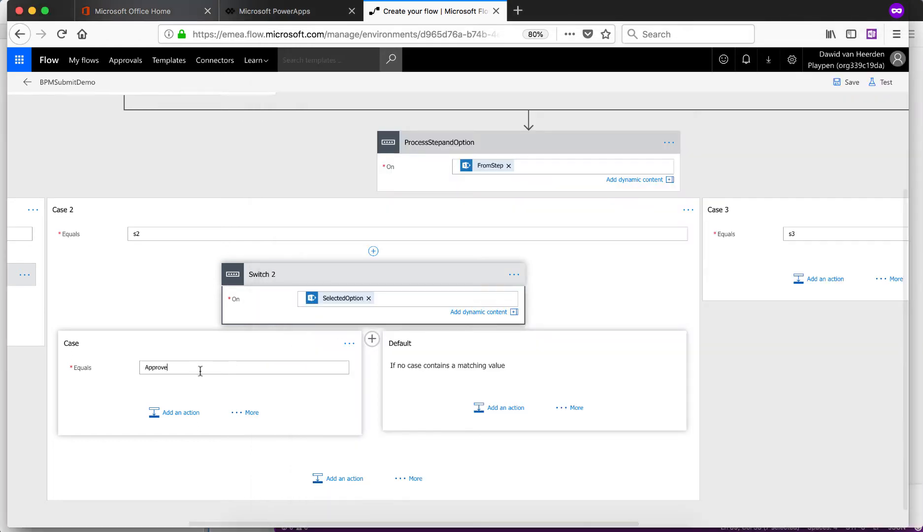
Add a second case to Switch 2 with the value 'Request information' copied from the JSON.
{"action": "left_click", "coordinate": [371, 339]}
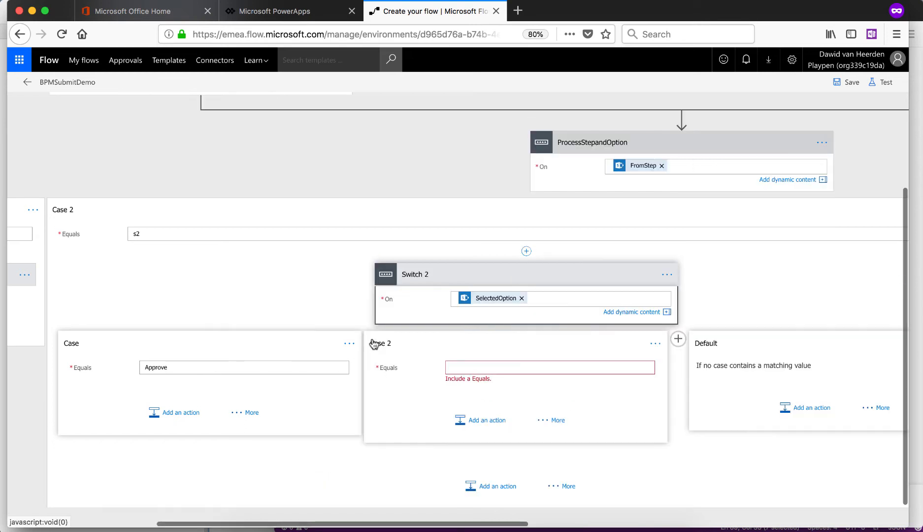
{"action": "key", "text": "super+Tab"}
{"action": "left_click", "coordinate": [432, 393]}
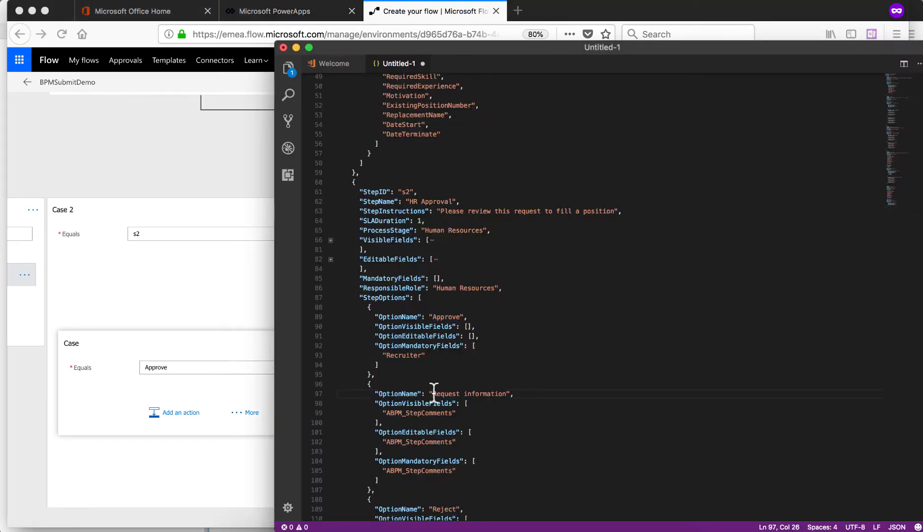
{"action": "left_click", "coordinate": [507, 393], "text": "shift"}
{"action": "key", "text": "ctrl+c"}
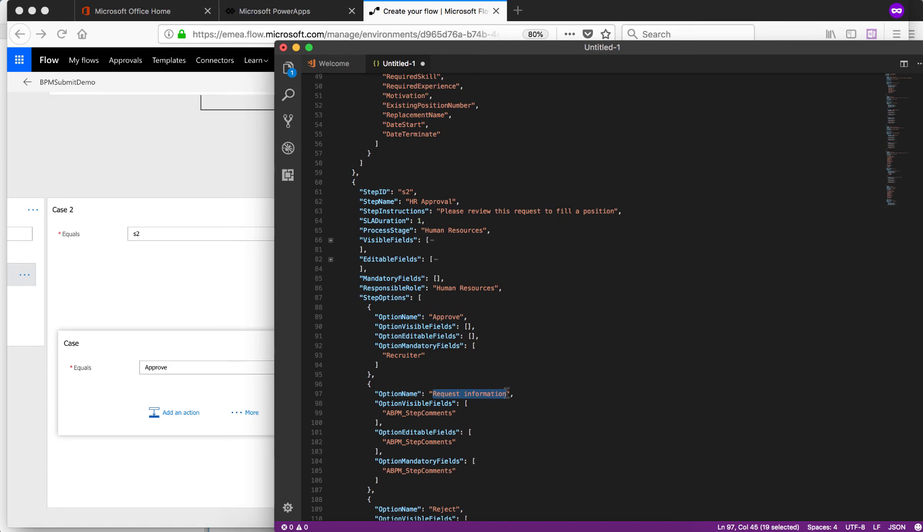
{"action": "key", "text": "super+Tab"}
{"action": "left_click", "coordinate": [510, 367]}
{"action": "key", "text": "ctrl+v"}
Copy 'Reject' from the JSON and add a third case to Switch 2.
{"action": "key", "text": "super+Tab"}
{"action": "scroll", "coordinate": [508, 367], "scroll_direction": "down", "scroll_amount": 3}
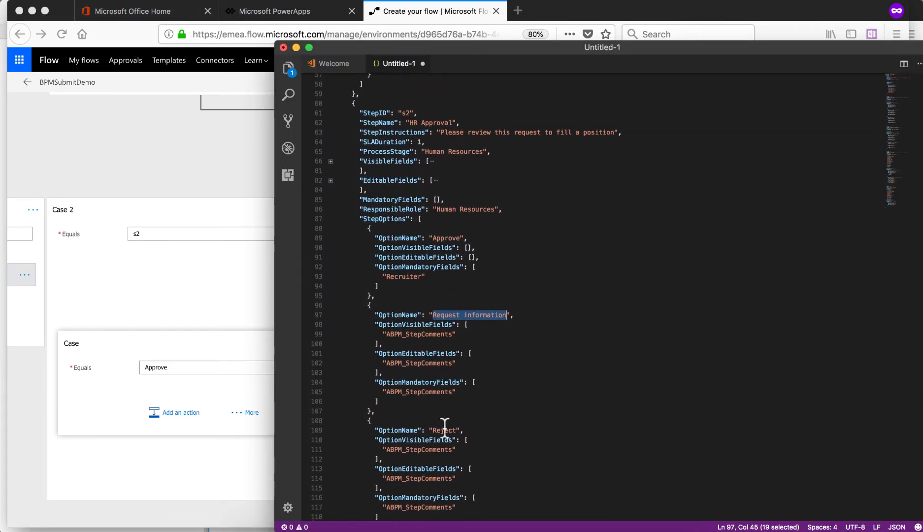
{"action": "double_click", "coordinate": [443, 431]}
{"action": "key", "text": "super+Tab"}
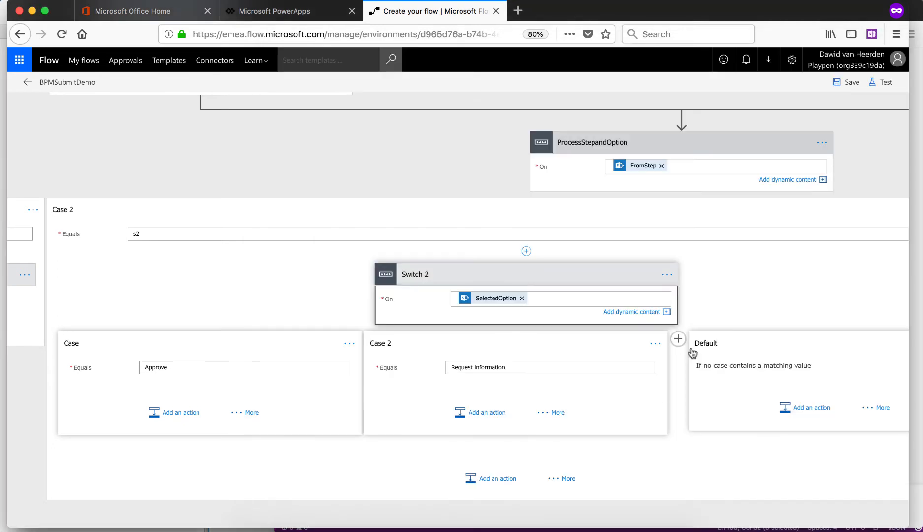
{"action": "left_click", "coordinate": [678, 340]}
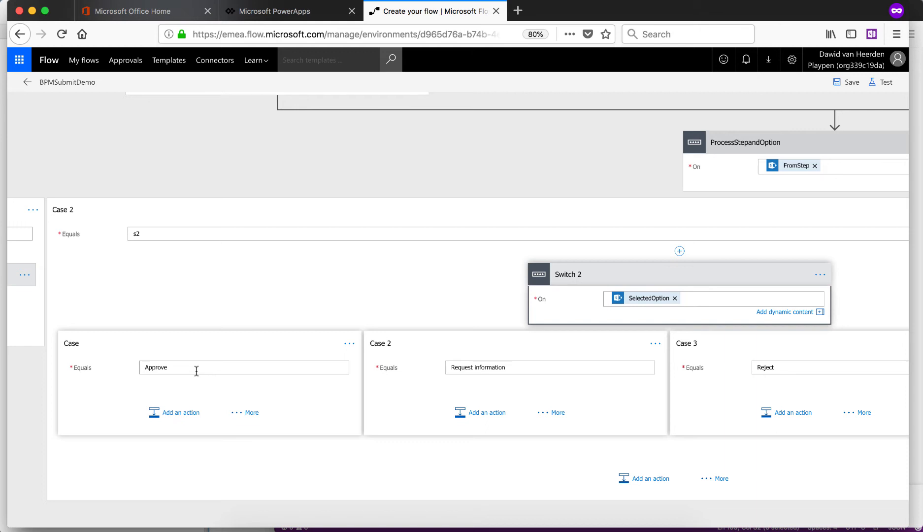
Add a Set variable 2 action under the Approve case targeting varNextStep.
{"action": "scroll", "coordinate": [196, 371], "scroll_direction": "down", "scroll_amount": 1}
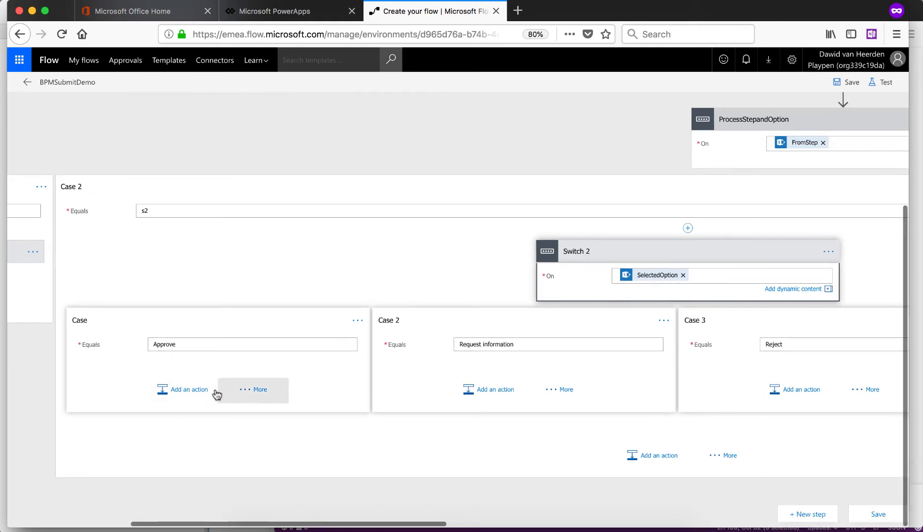
{"action": "left_click", "coordinate": [183, 397]}
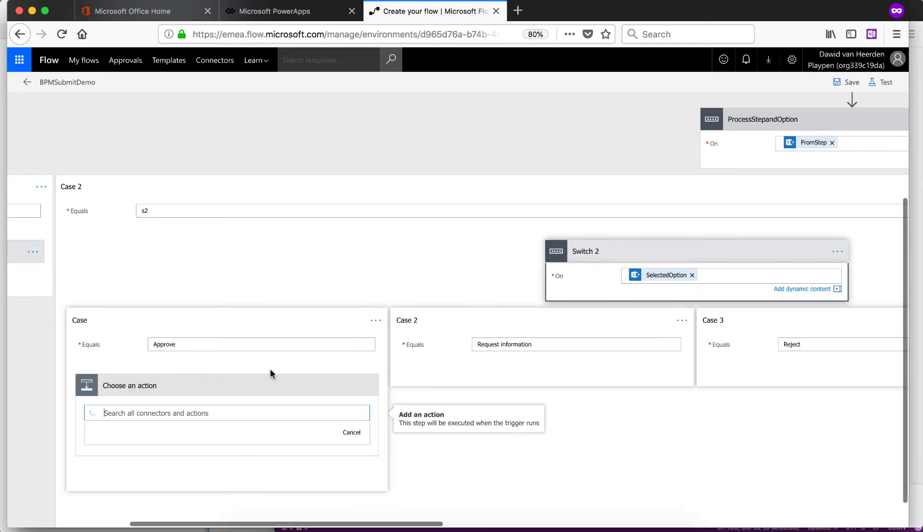
{"action": "type", "text": "variable"}
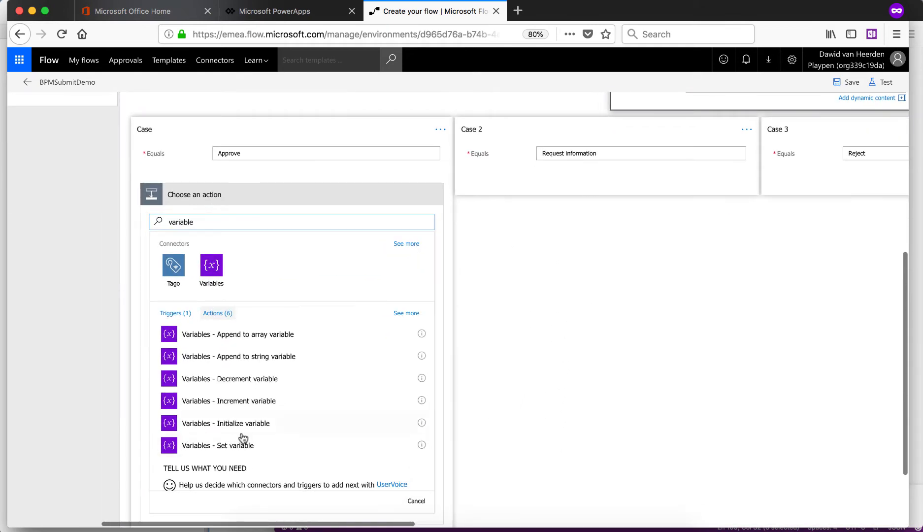
{"action": "left_click", "coordinate": [240, 445]}
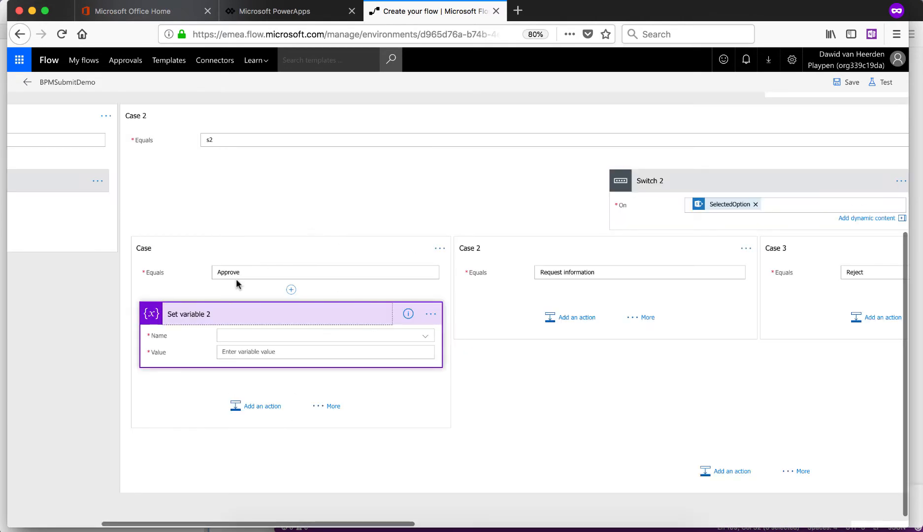
{"action": "left_click", "coordinate": [255, 341]}
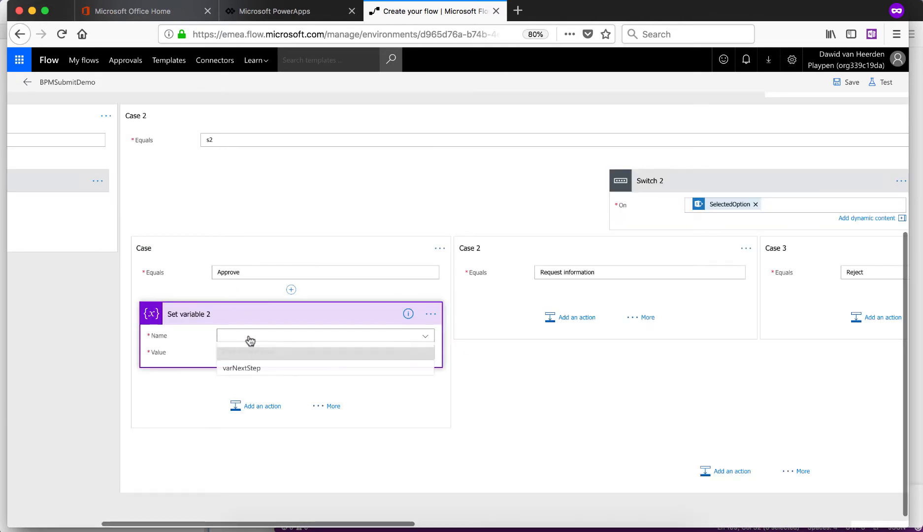
{"action": "left_click", "coordinate": [245, 368]}
{"action": "left_click", "coordinate": [274, 351]}
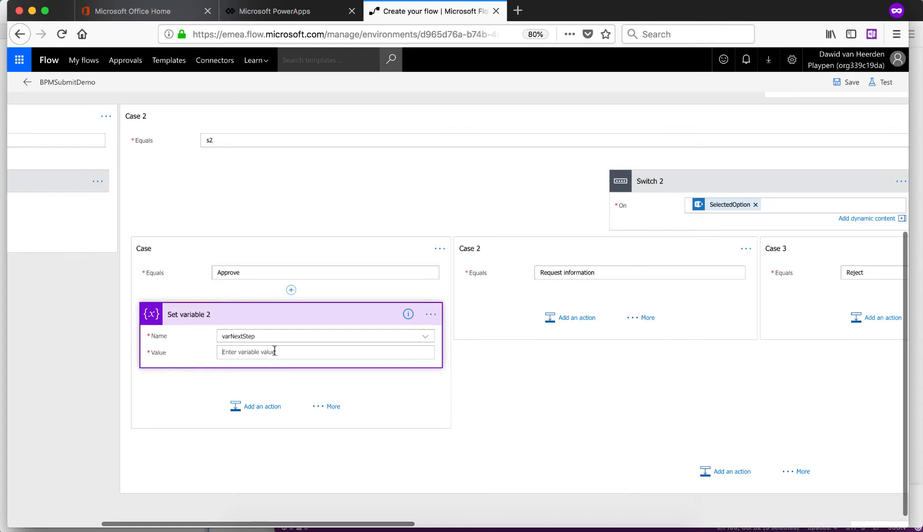
Check the step ids in the JSON, then enter s4 as its value.
{"action": "key", "text": "super+Tab"}
{"action": "scroll", "coordinate": [458, 372], "scroll_direction": "down", "scroll_amount": 8}
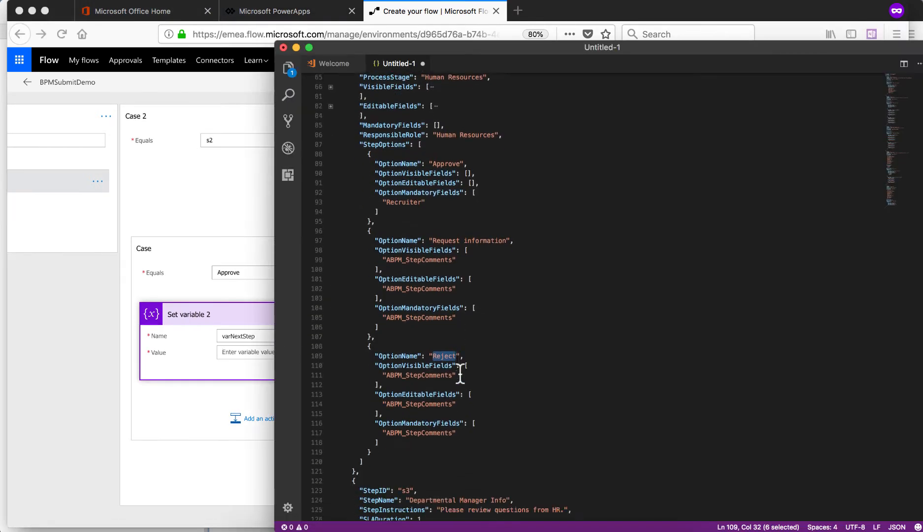
{"action": "scroll", "coordinate": [481, 371], "scroll_direction": "down", "scroll_amount": 20}
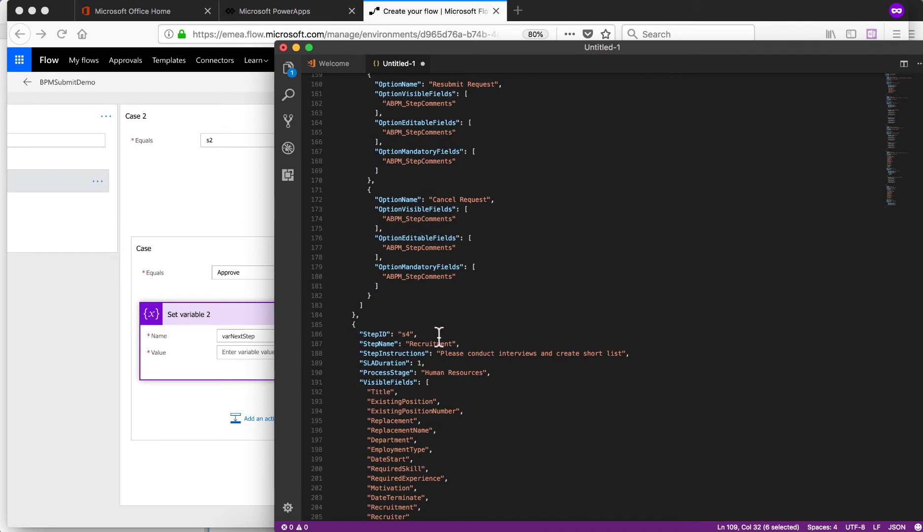
{"action": "scroll", "coordinate": [438, 335], "scroll_direction": "up", "scroll_amount": 18}
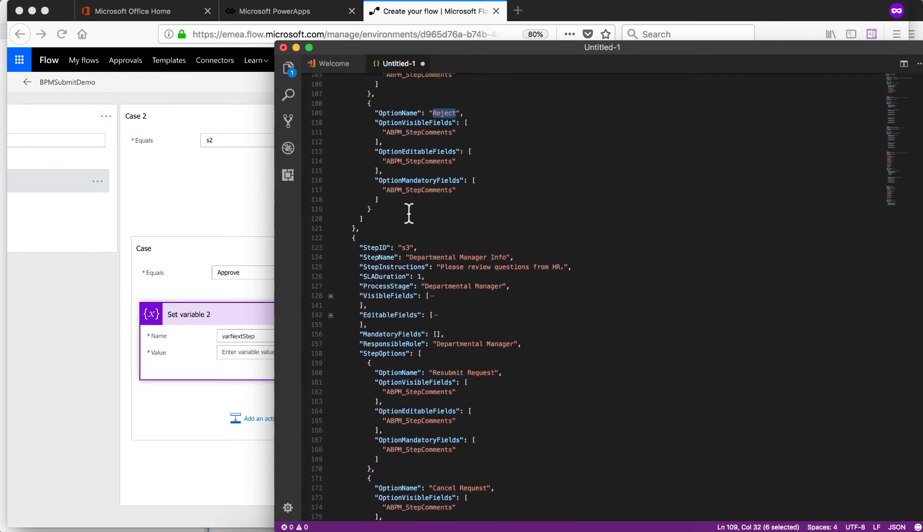
{"action": "left_click", "coordinate": [233, 350]}
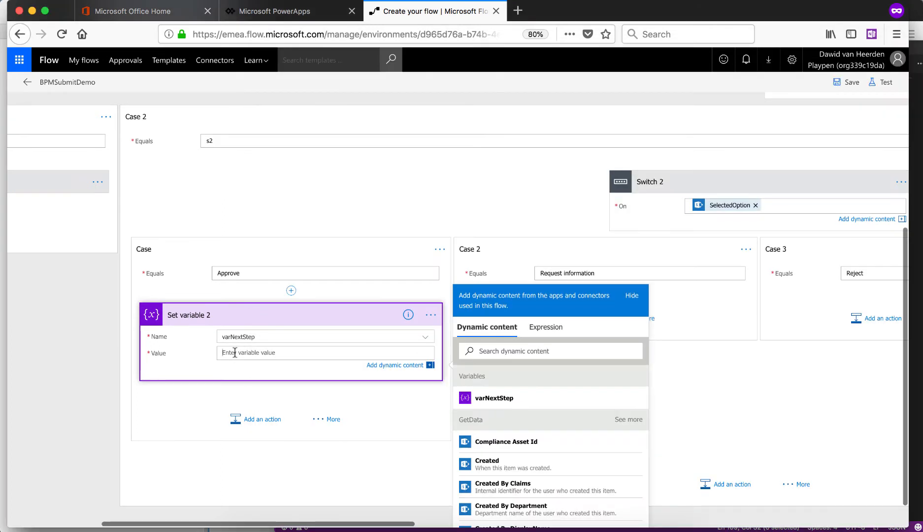
{"action": "type", "text": "s4"}
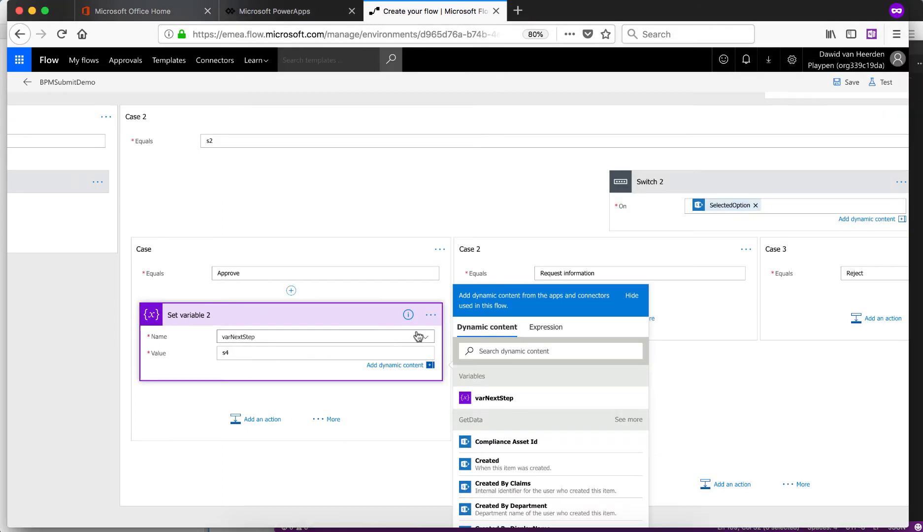
{"action": "left_click", "coordinate": [692, 302]}
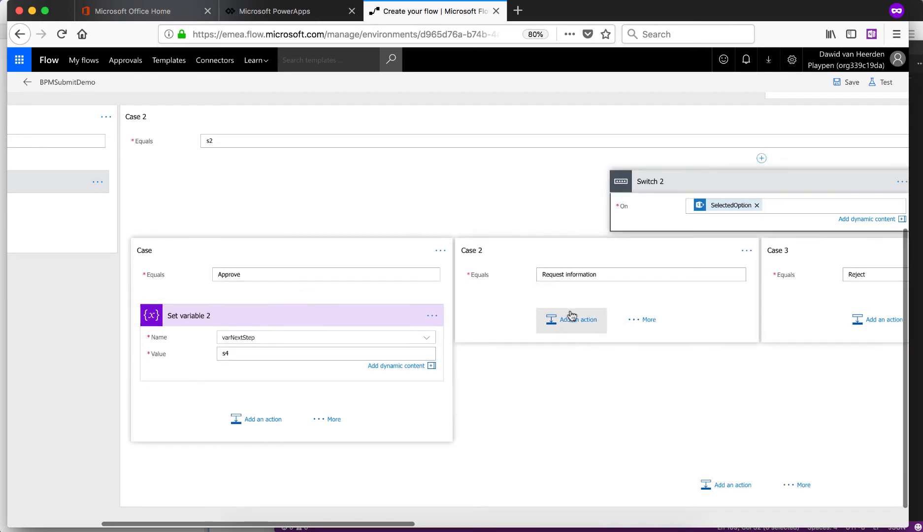
Add Set variable 3 to the Request information case, setting varNextStep to s3.
{"action": "left_click", "coordinate": [569, 319]}
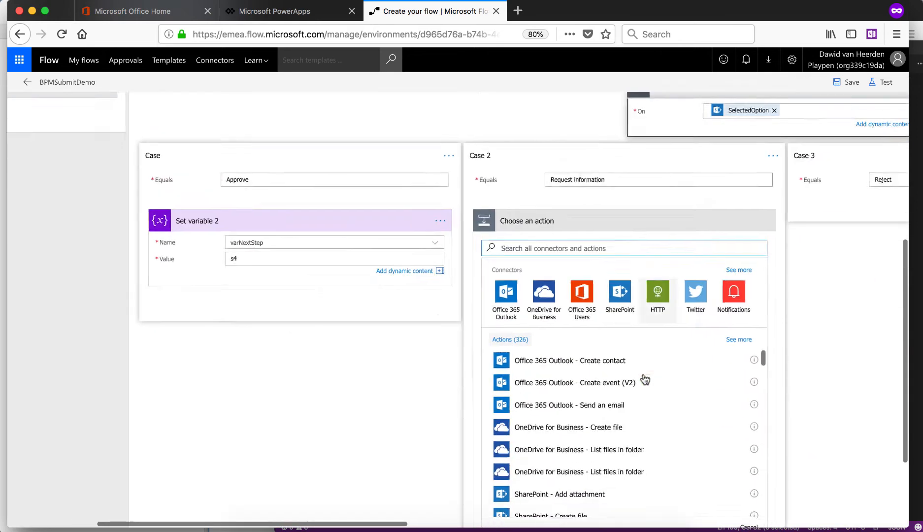
{"action": "left_click", "coordinate": [610, 182]}
{"action": "type", "text": "v"}
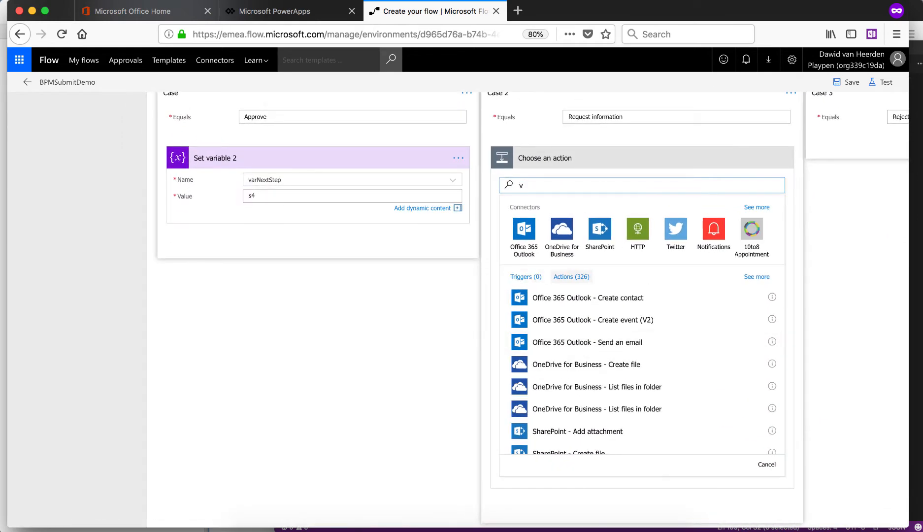
{"action": "type", "text": "ariabe"}
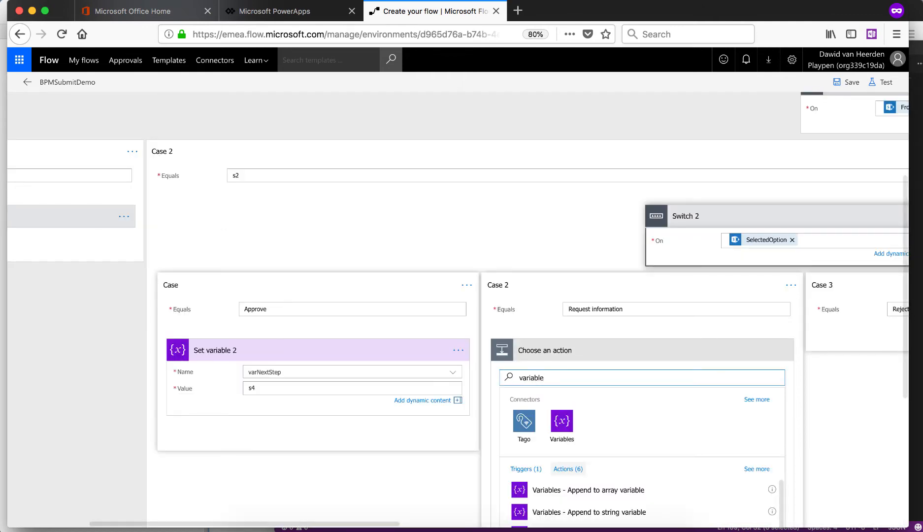
{"action": "key", "text": "BackSpace"}
{"action": "type", "text": "le"}
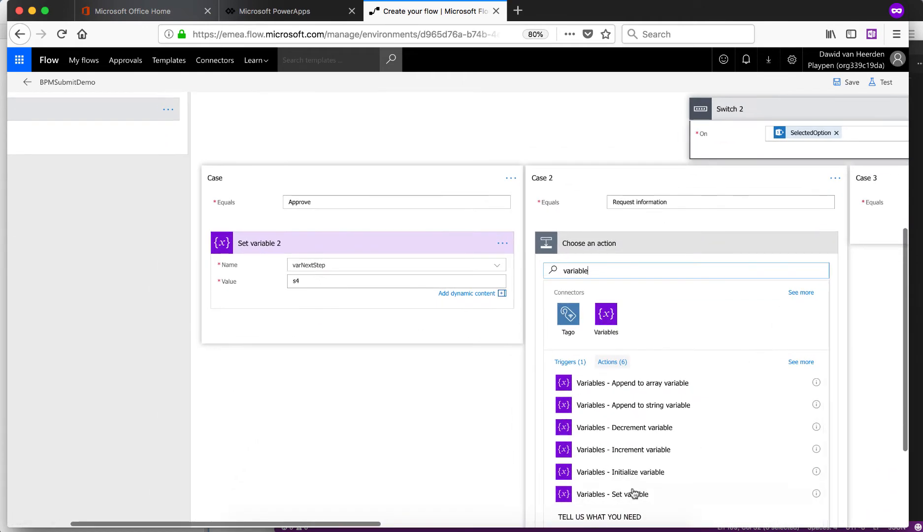
{"action": "left_click", "coordinate": [630, 493]}
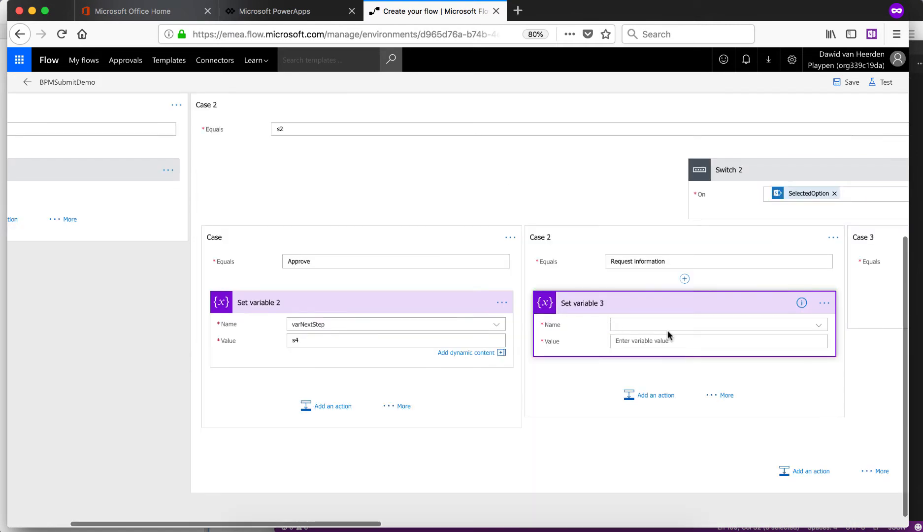
{"action": "left_click", "coordinate": [689, 325]}
{"action": "left_click", "coordinate": [635, 357]}
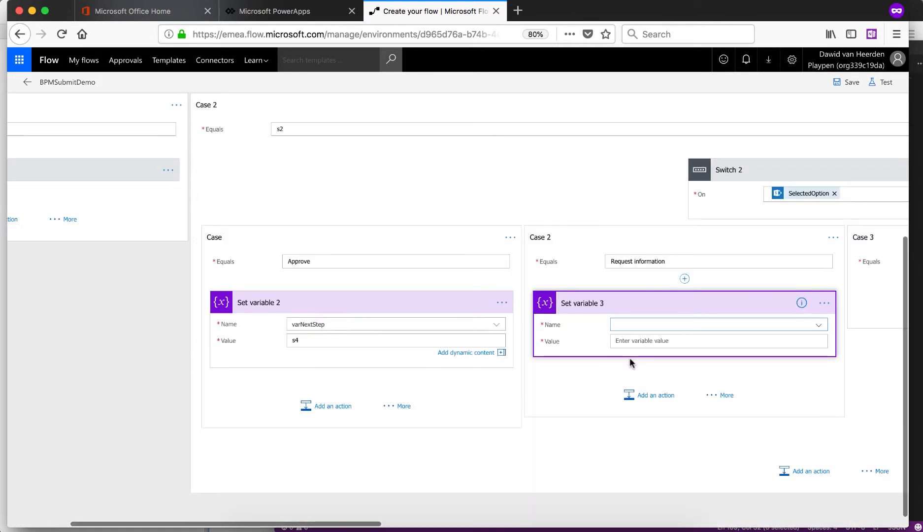
{"action": "left_click", "coordinate": [660, 340]}
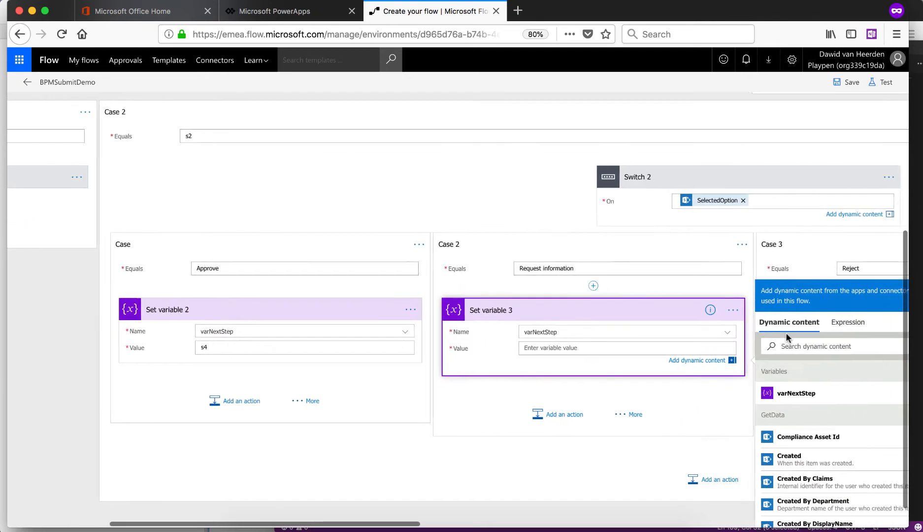
{"action": "type", "text": "s3"}
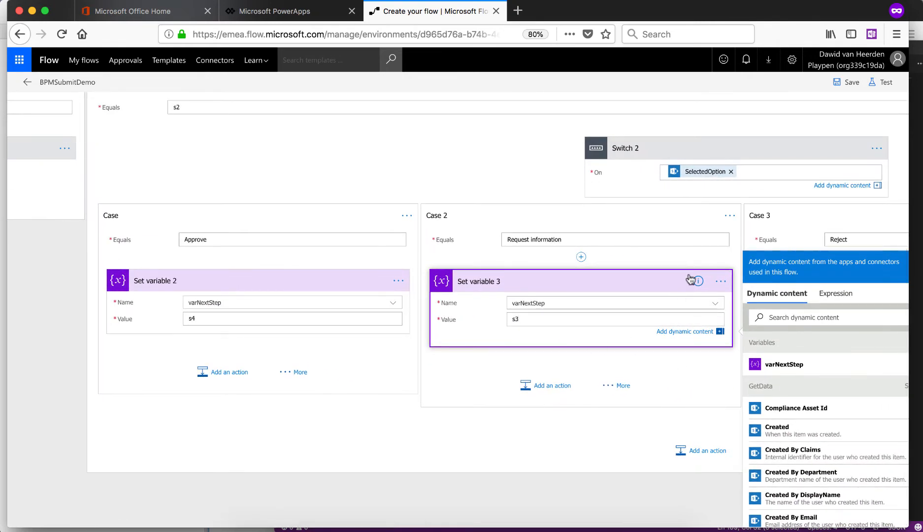
{"action": "scroll", "coordinate": [689, 279], "scroll_direction": "right", "scroll_amount": 3}
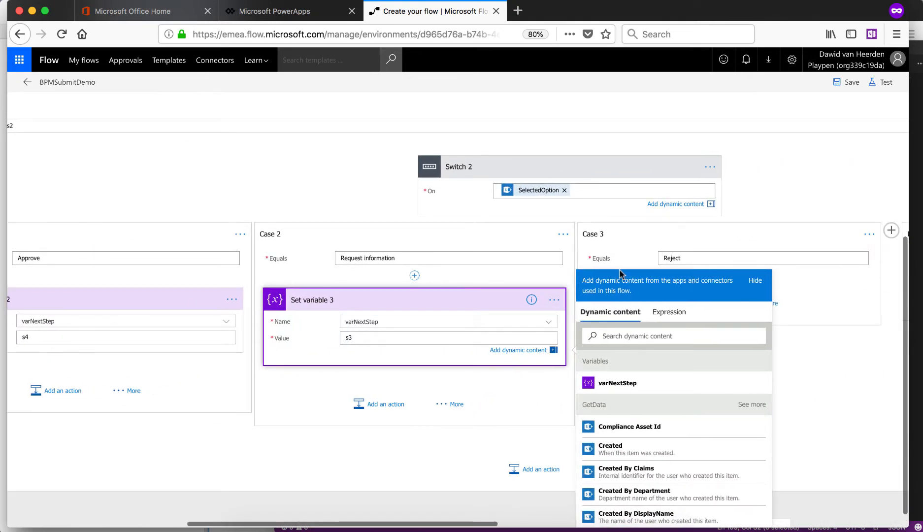
{"action": "left_click", "coordinate": [710, 240]}
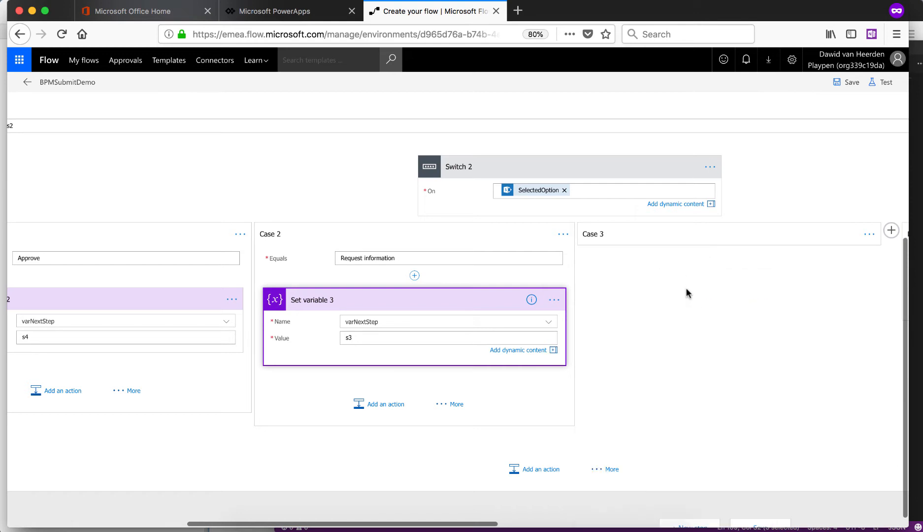
Add a Set variable 4 action to the Reject case targeting varNextStep.
{"action": "left_click", "coordinate": [697, 315]}
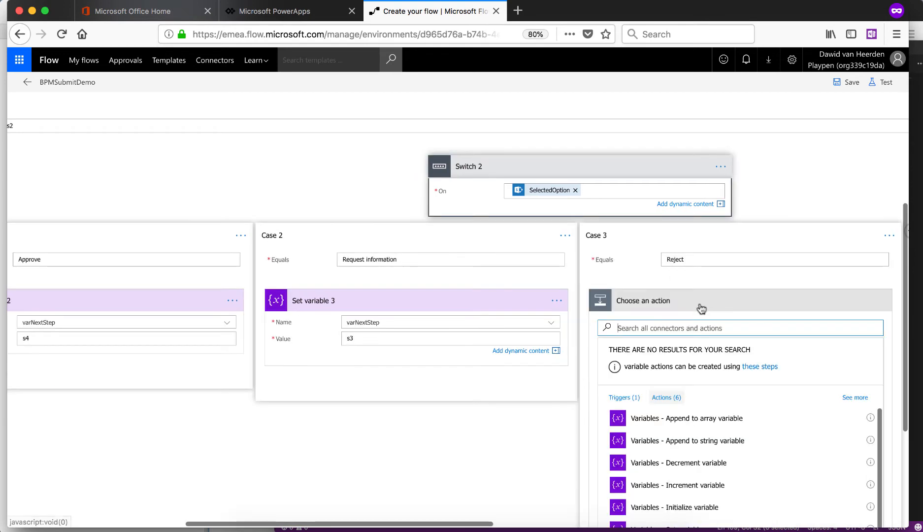
{"action": "type", "text": "vaiable"}
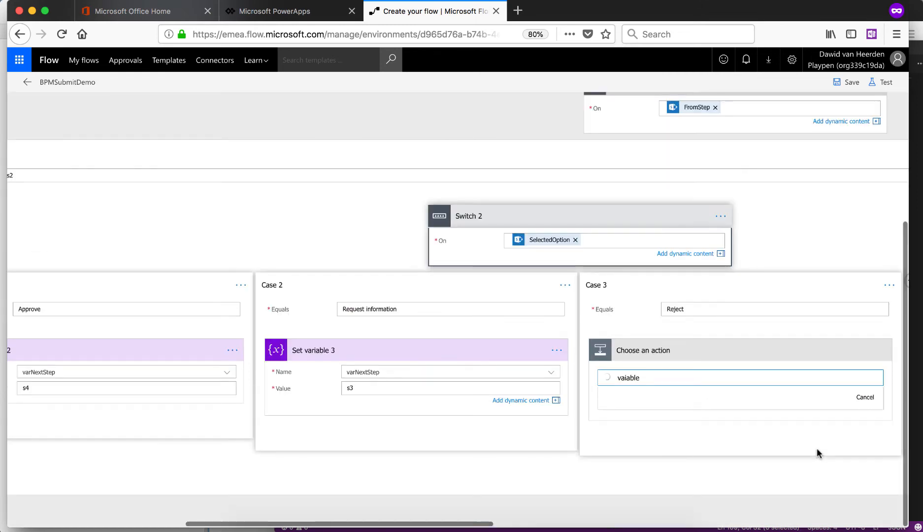
{"action": "scroll", "coordinate": [816, 447], "scroll_direction": "down", "scroll_amount": 2}
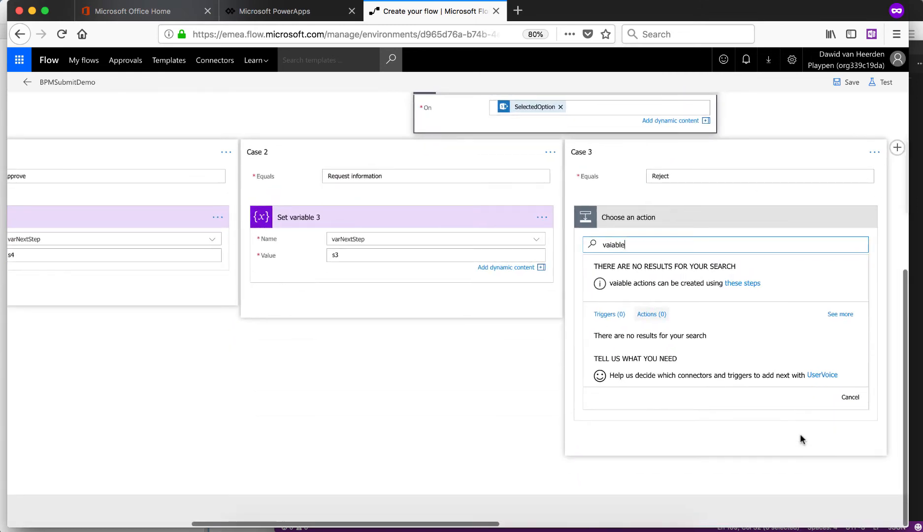
{"action": "left_click", "coordinate": [614, 244]}
{"action": "type", "text": "r"}
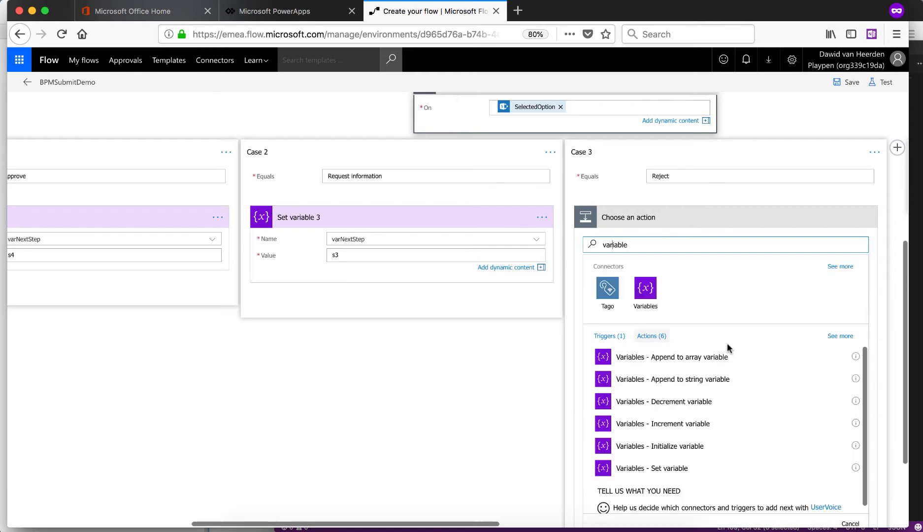
{"action": "left_click", "coordinate": [665, 469]}
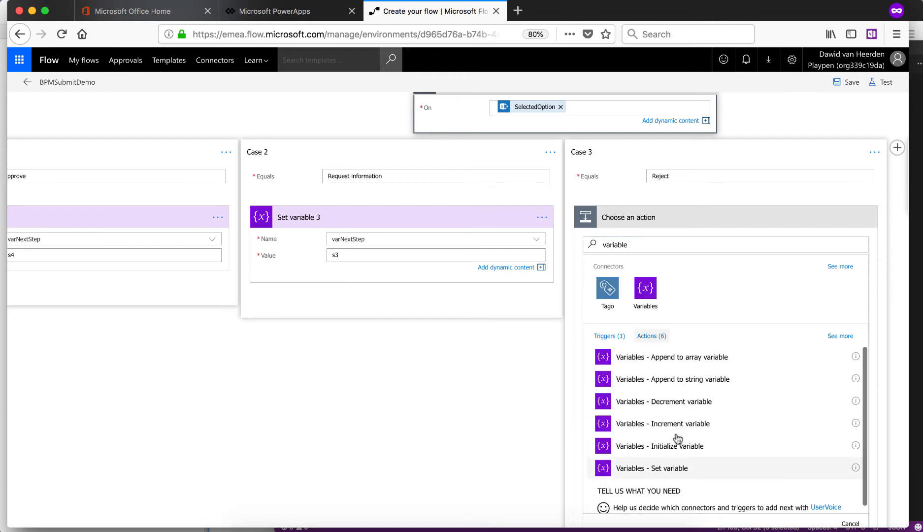
{"action": "left_click", "coordinate": [681, 336]}
{"action": "left_click", "coordinate": [680, 359]}
After checking the JSON step definitions, enter the placeholder szz as its value.
{"action": "left_click", "coordinate": [715, 341]}
{"action": "type", "text": "s"}
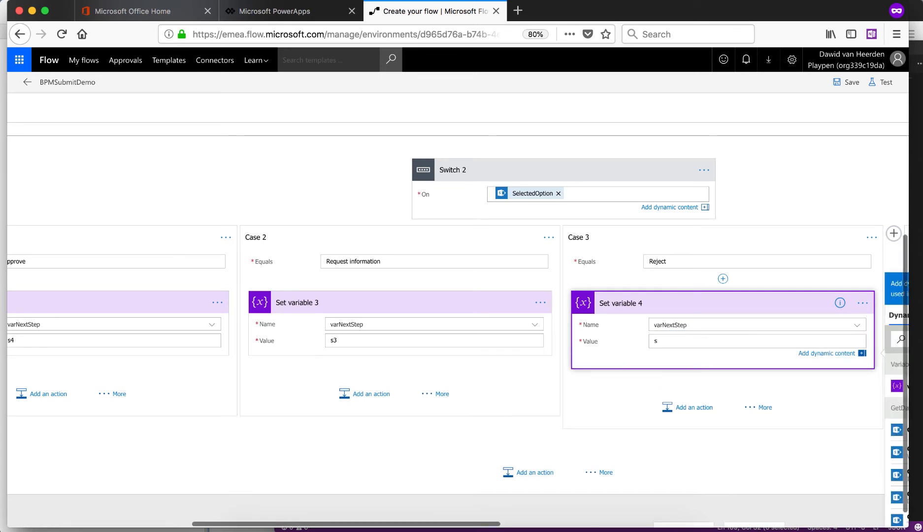
{"action": "key", "text": "super+Tab"}
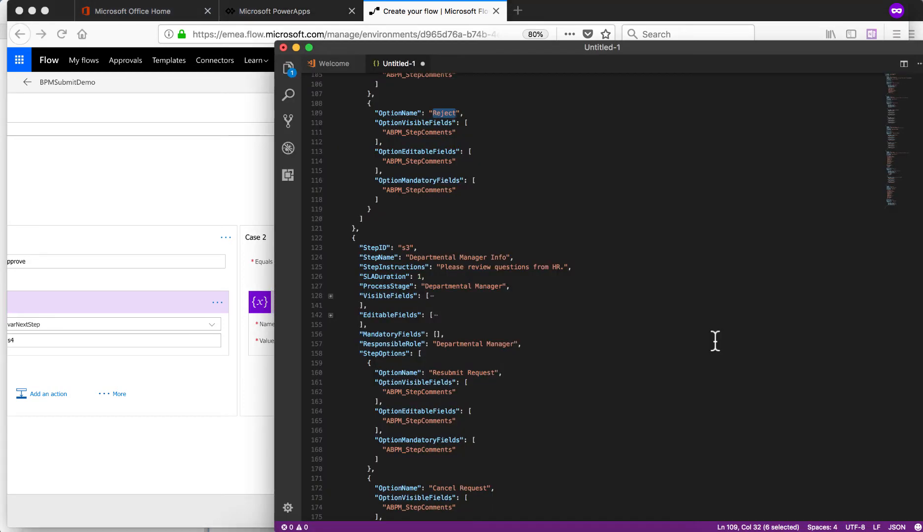
{"action": "key", "text": "super+Tab"}
{"action": "key", "text": "super+Tab"}
{"action": "scroll", "coordinate": [451, 309], "scroll_direction": "down", "scroll_amount": 2}
{"action": "key", "text": "super+Tab"}
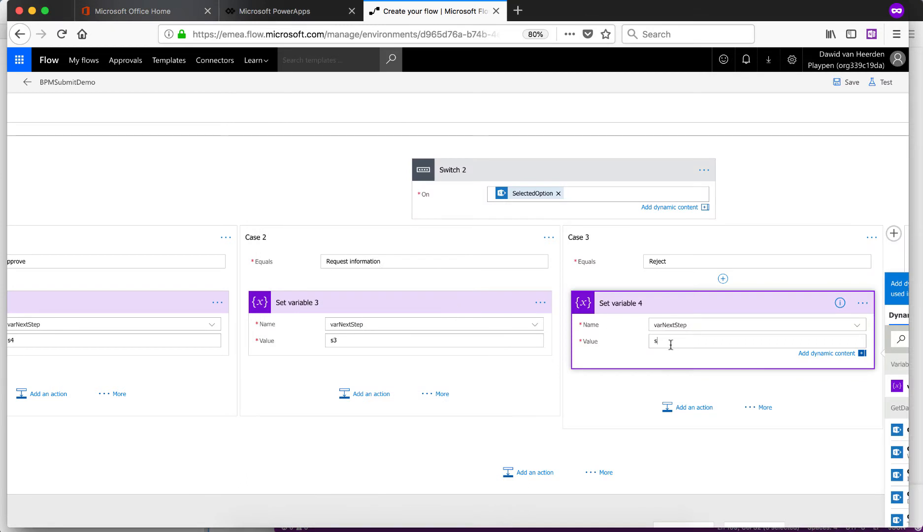
{"action": "key", "text": "BackSpace"}
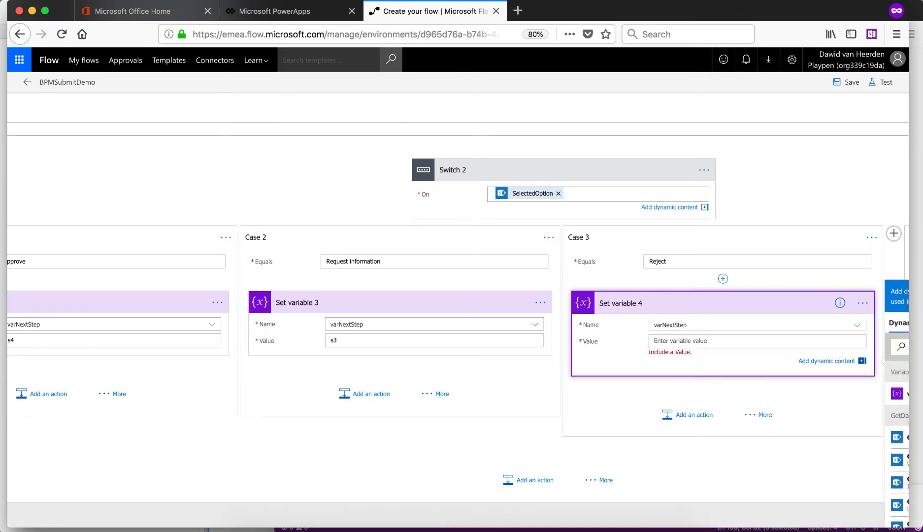
{"action": "type", "text": "szz"}
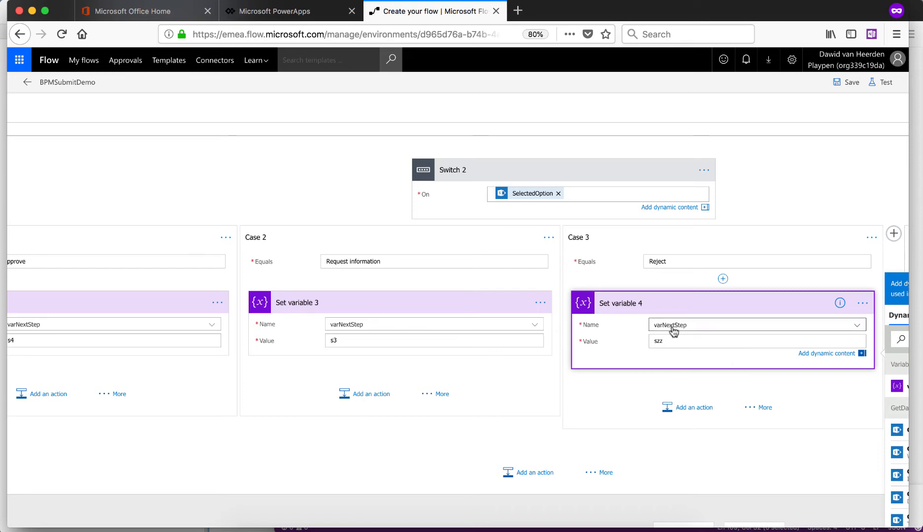
{"action": "left_click", "coordinate": [678, 261]}
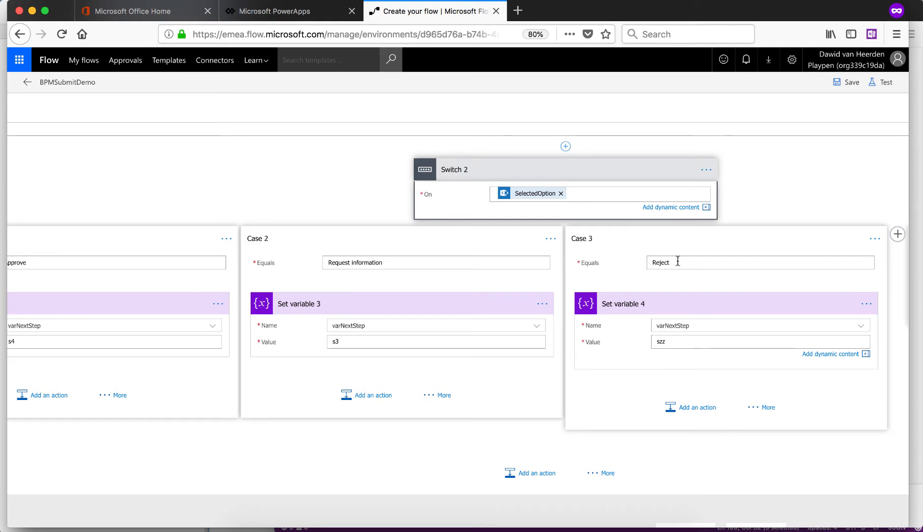
{"action": "left_click", "coordinate": [693, 341]}
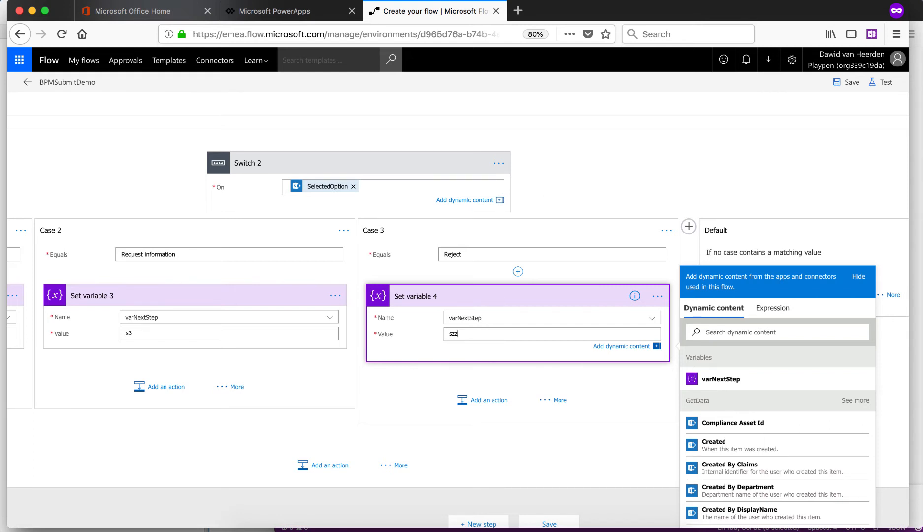
{"action": "key", "text": "super+Tab"}
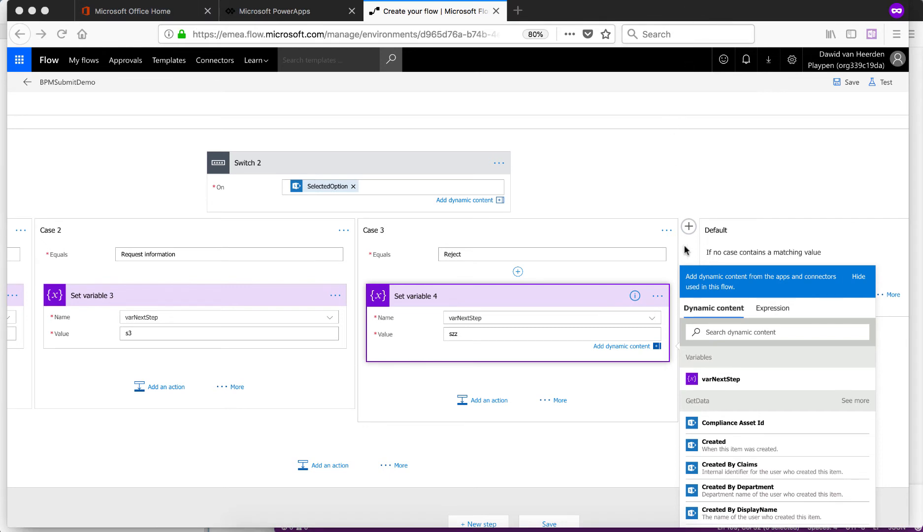
Clear Set variable 4's Value and paste the TemporaryPosition if(equals(...)) expression as its expression.
{"action": "left_click", "coordinate": [605, 338]}
{"action": "key", "text": "BackSpace"}
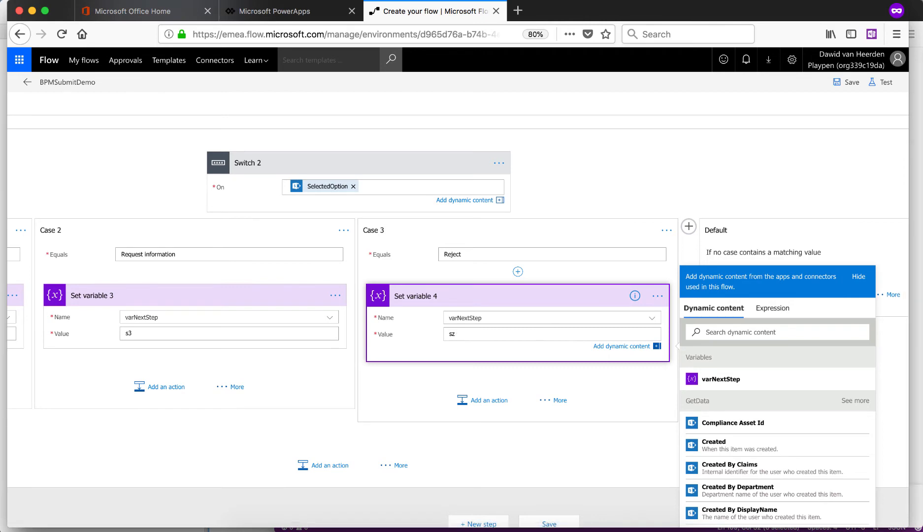
{"action": "key", "text": "BackSpace"}
{"action": "key", "text": "BackSpace"}
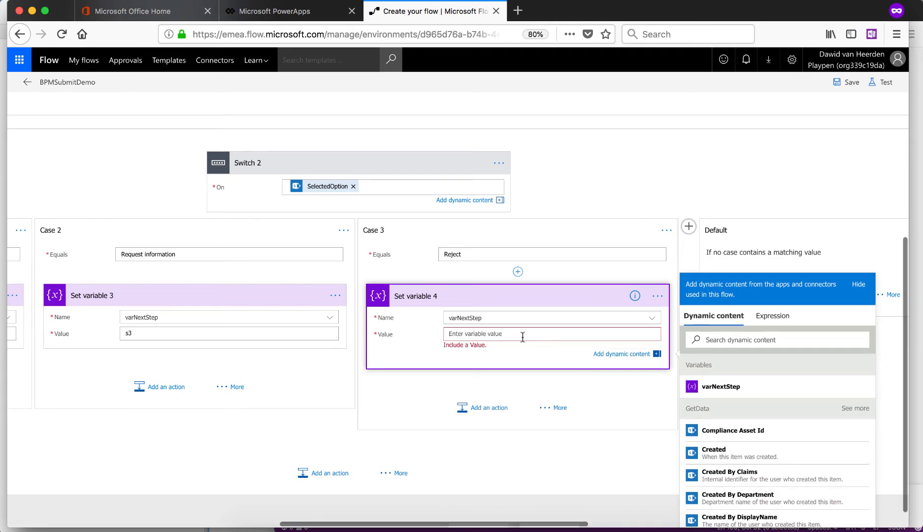
{"action": "left_click", "coordinate": [772, 317]}
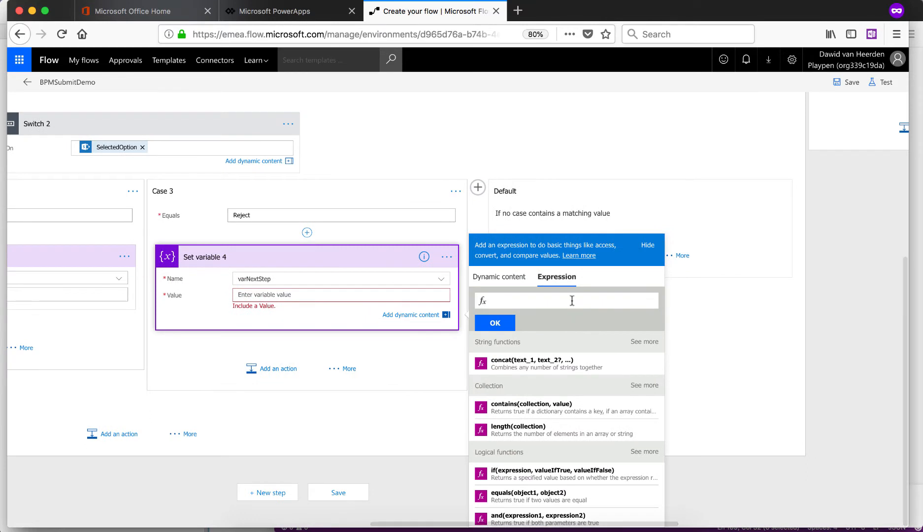
{"action": "key", "text": "super+v"}
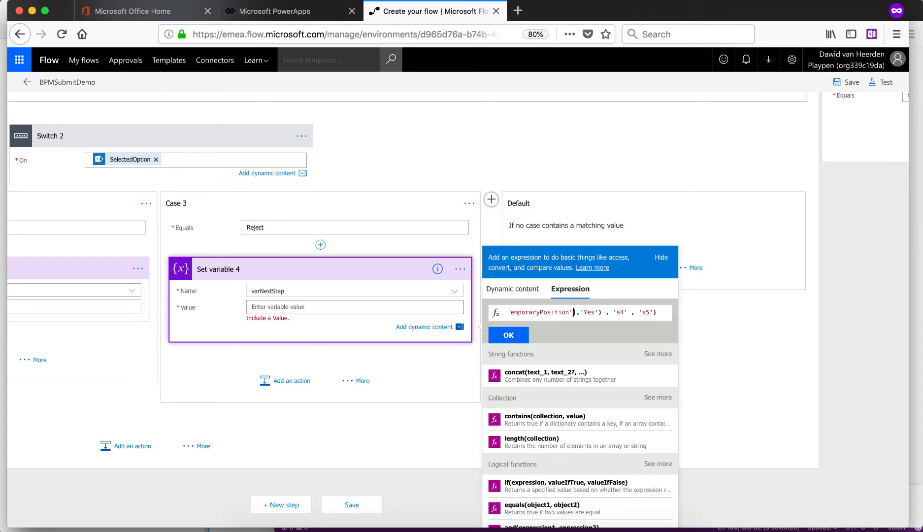
Review the pasted if(equals(actionOutputs('GetData')...)) expression in the expression editor.
{"action": "key", "text": "Left"}
{"action": "key", "text": "Left"}
{"action": "key", "text": "Left"}
{"action": "key", "text": "Left"}
{"action": "key", "text": "Left"}
{"action": "key", "text": "Left"}
{"action": "key", "text": "Left"}
{"action": "key", "text": "Left"}
{"action": "key", "text": "Left"}
{"action": "key", "text": "Left"}
{"action": "key", "text": "Left"}
{"action": "key", "text": "Left"}
{"action": "key", "text": "Left"}
{"action": "key", "text": "Left"}
{"action": "key", "text": "Left"}
{"action": "key", "text": "Left"}
{"action": "key", "text": "Left"}
{"action": "key", "text": "Left"}
{"action": "key", "text": "Left"}
{"action": "key", "text": "Left"}
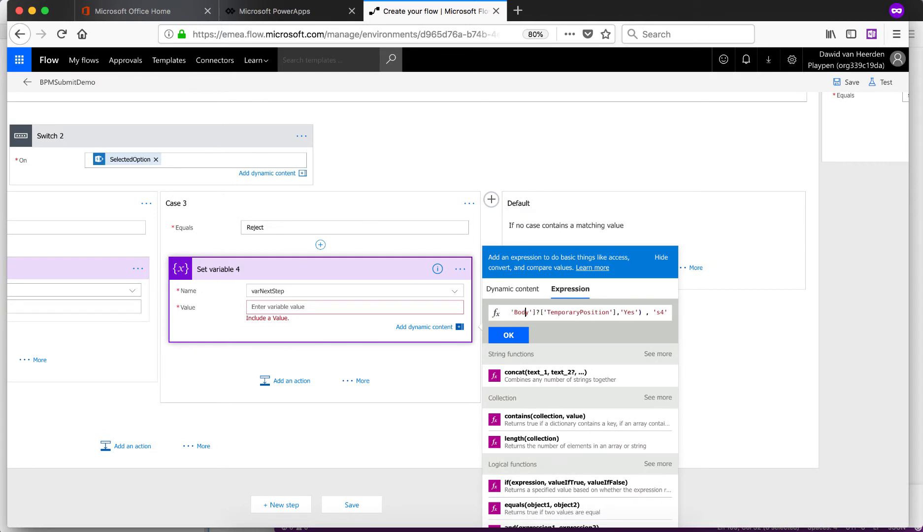
{"action": "key", "text": "Left"}
{"action": "key", "text": "Left"}
{"action": "key", "text": "Left"}
{"action": "key", "text": "Left"}
{"action": "key", "text": "Left"}
{"action": "key", "text": "Left"}
{"action": "key", "text": "Left"}
{"action": "key", "text": "Left"}
{"action": "key", "text": "Left"}
{"action": "key", "text": "Left"}
{"action": "key", "text": "Left"}
{"action": "key", "text": "Left"}
{"action": "key", "text": "Left"}
{"action": "key", "text": "Left"}
{"action": "key", "text": "Left"}
{"action": "key", "text": "Left"}
{"action": "key", "text": "Left"}
{"action": "key", "text": "Left"}
{"action": "key", "text": "Left"}
{"action": "key", "text": "Left"}
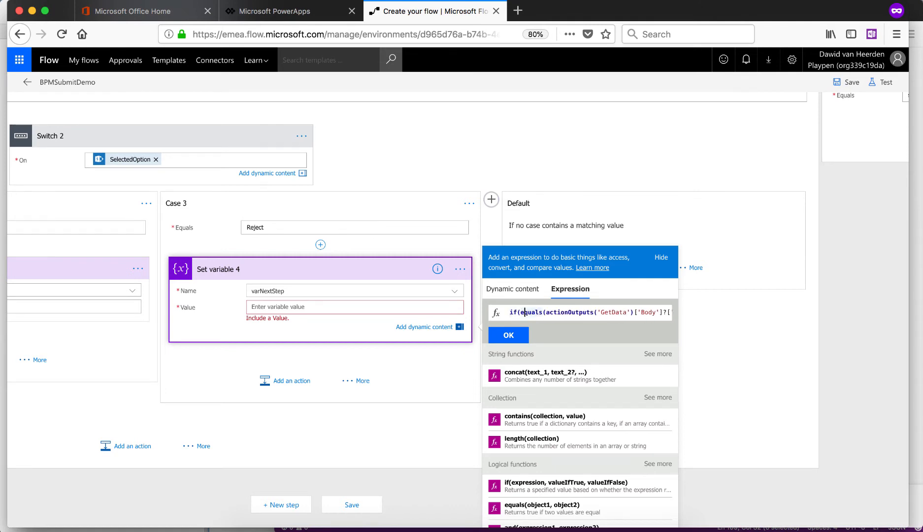
{"action": "scroll", "coordinate": [589, 312], "scroll_direction": "right", "scroll_amount": 2}
{"action": "scroll", "coordinate": [588, 312], "scroll_direction": "up", "scroll_amount": 1}
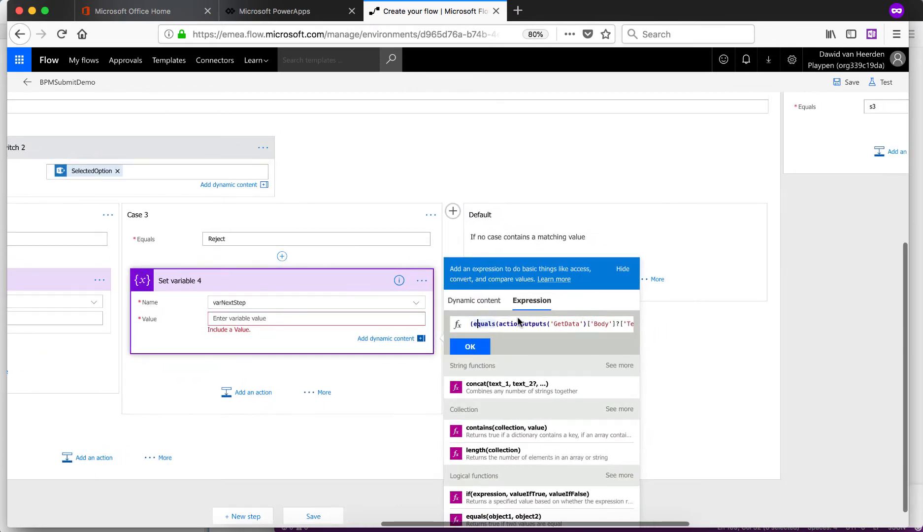
{"action": "key", "text": "Right"}
{"action": "key", "text": "Right"}
{"action": "key", "text": "Right"}
{"action": "key", "text": "Right"}
{"action": "key", "text": "Right"}
{"action": "key", "text": "Right"}
{"action": "key", "text": "Right"}
{"action": "key", "text": "Right"}
{"action": "key", "text": "Right"}
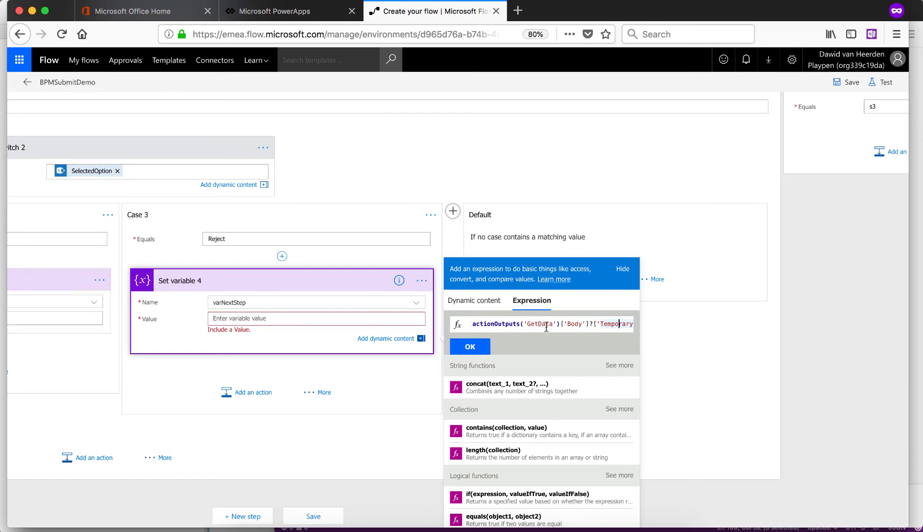
{"action": "scroll", "coordinate": [546, 327], "scroll_direction": "up", "scroll_amount": 10}
{"action": "scroll", "coordinate": [546, 327], "scroll_direction": "left", "scroll_amount": 15}
{"action": "scroll", "coordinate": [546, 327], "scroll_direction": "up", "scroll_amount": 3}
{"action": "scroll", "coordinate": [546, 328], "scroll_direction": "left", "scroll_amount": 5}
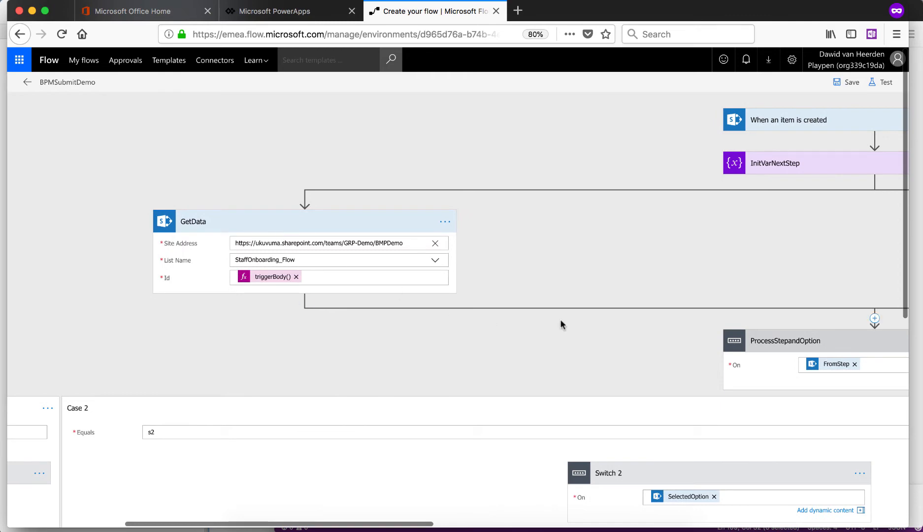
{"action": "scroll", "coordinate": [579, 318], "scroll_direction": "right", "scroll_amount": 10}
{"action": "scroll", "coordinate": [579, 318], "scroll_direction": "down", "scroll_amount": 5}
{"action": "scroll", "coordinate": [579, 318], "scroll_direction": "right", "scroll_amount": 4}
{"action": "scroll", "coordinate": [579, 318], "scroll_direction": "down", "scroll_amount": 3}
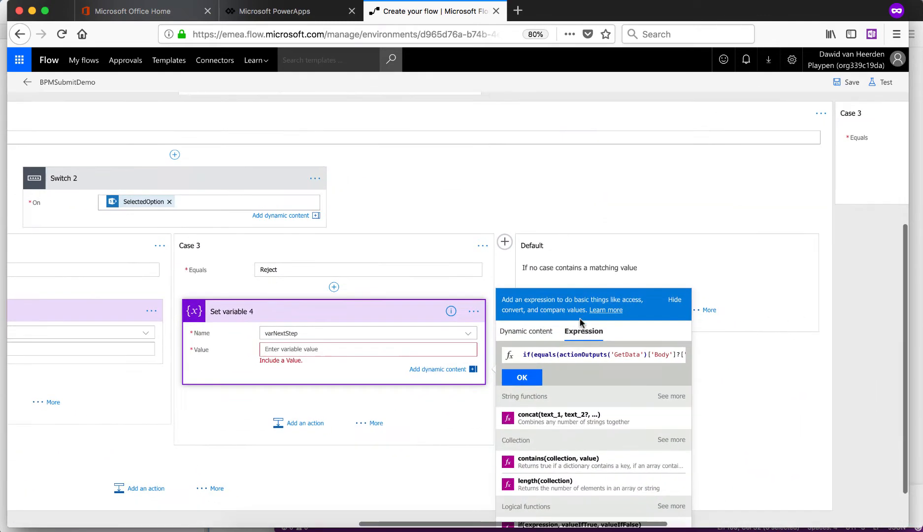
{"action": "scroll", "coordinate": [595, 340], "scroll_direction": "right", "scroll_amount": 3}
{"action": "scroll", "coordinate": [595, 339], "scroll_direction": "right", "scroll_amount": 4}
{"action": "scroll", "coordinate": [583, 327], "scroll_direction": "down", "scroll_amount": 3}
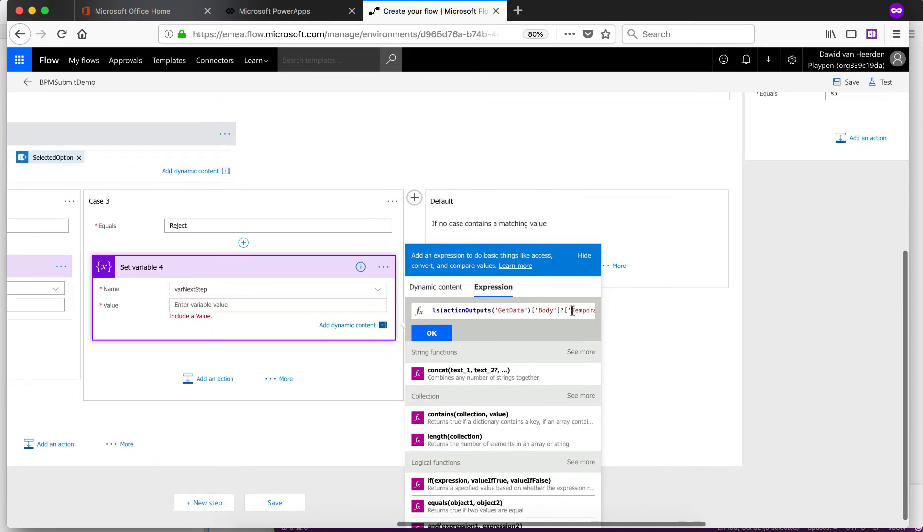
Complete the expression with 's4','s5' and insert it into Set variable 4's Value.
{"action": "scroll", "coordinate": [573, 311], "scroll_direction": "right", "scroll_amount": 3}
{"action": "scroll", "coordinate": [580, 310], "scroll_direction": "right", "scroll_amount": 3}
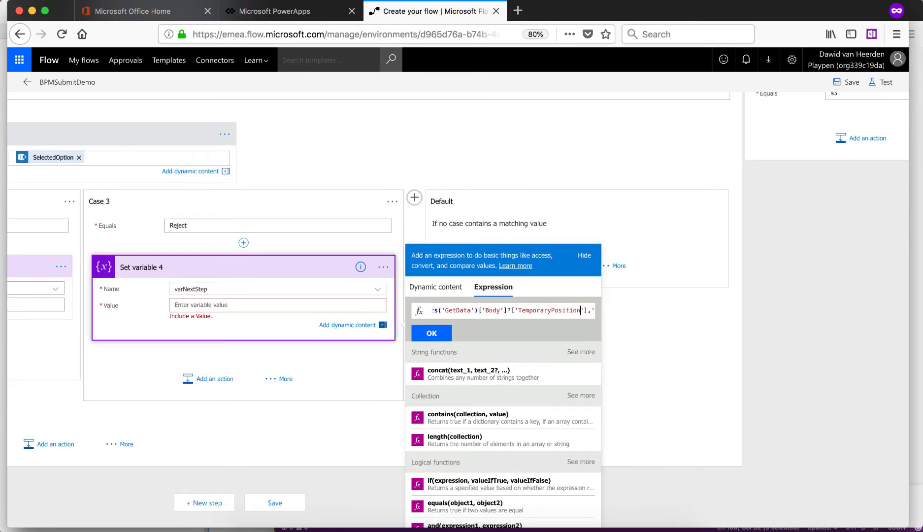
{"action": "scroll", "coordinate": [580, 310], "scroll_direction": "right", "scroll_amount": 2}
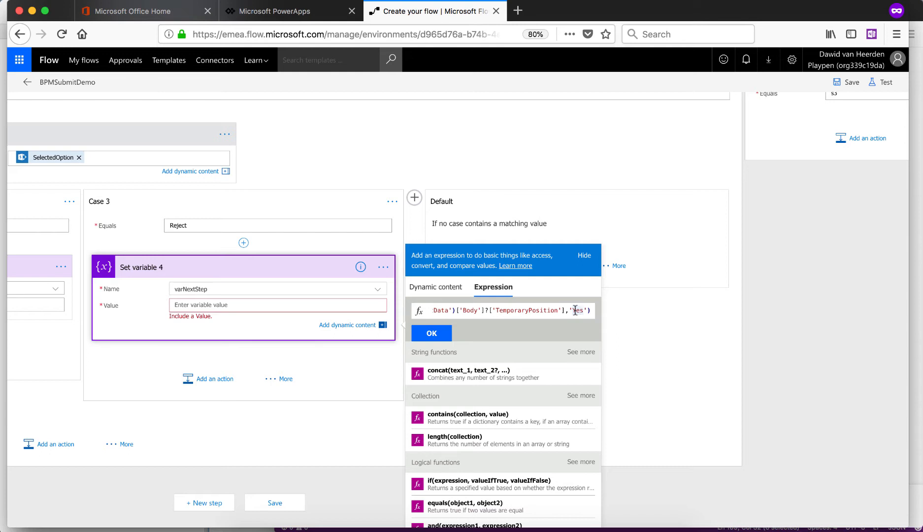
{"action": "type", "text": ", 's4'"}
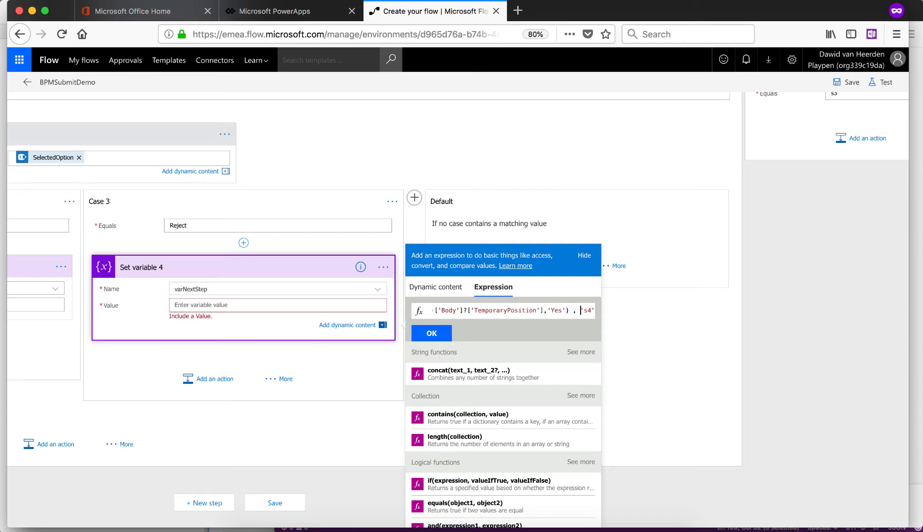
{"action": "type", "text": " , 's5"}
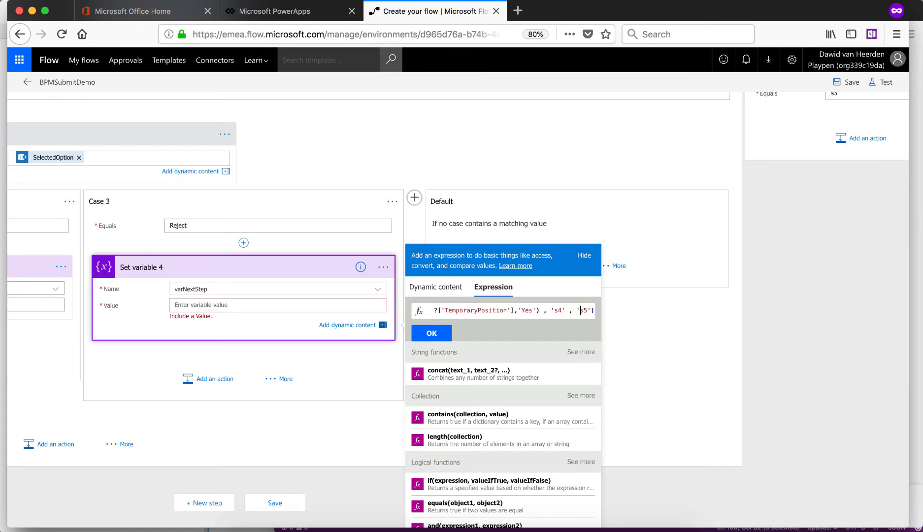
{"action": "key", "text": "Right"}
{"action": "key", "text": "Right"}
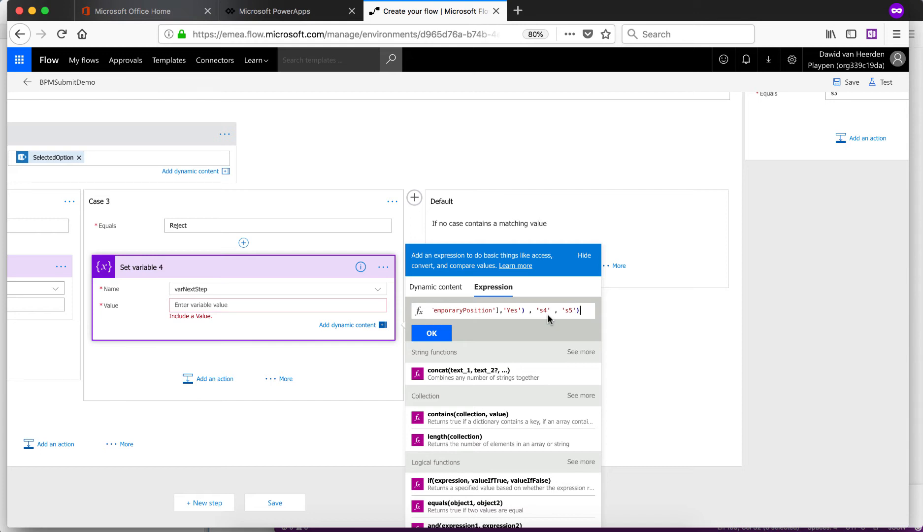
{"action": "left_click", "coordinate": [484, 310]}
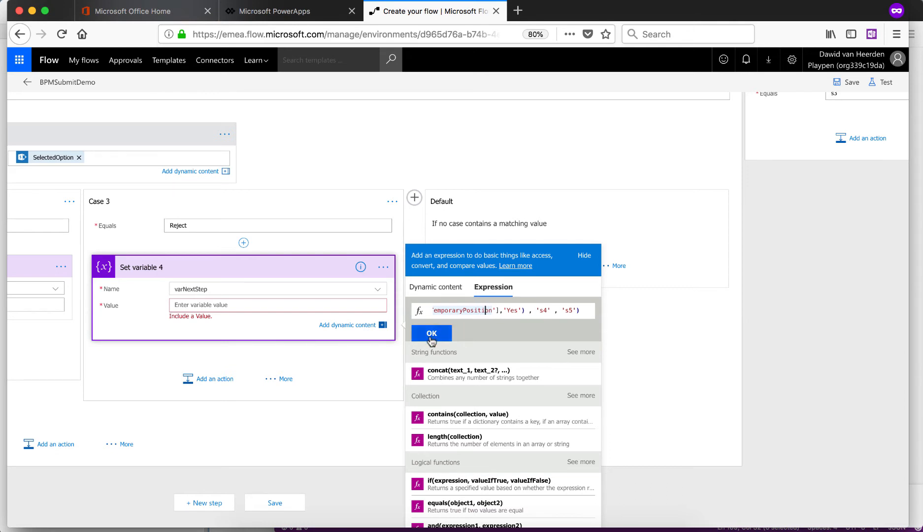
{"action": "left_click", "coordinate": [431, 334]}
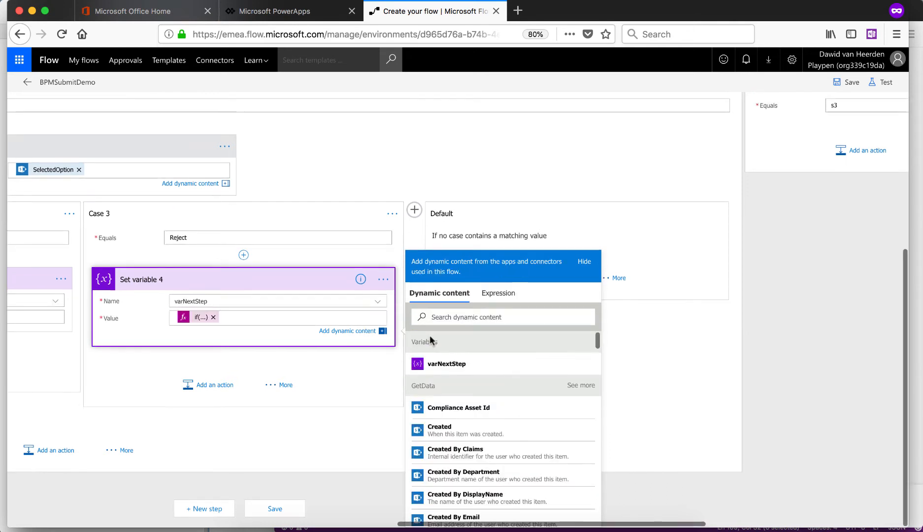
Remove the if expression token and restore the placeholder value 'szz'.
{"action": "left_click", "coordinate": [213, 318]}
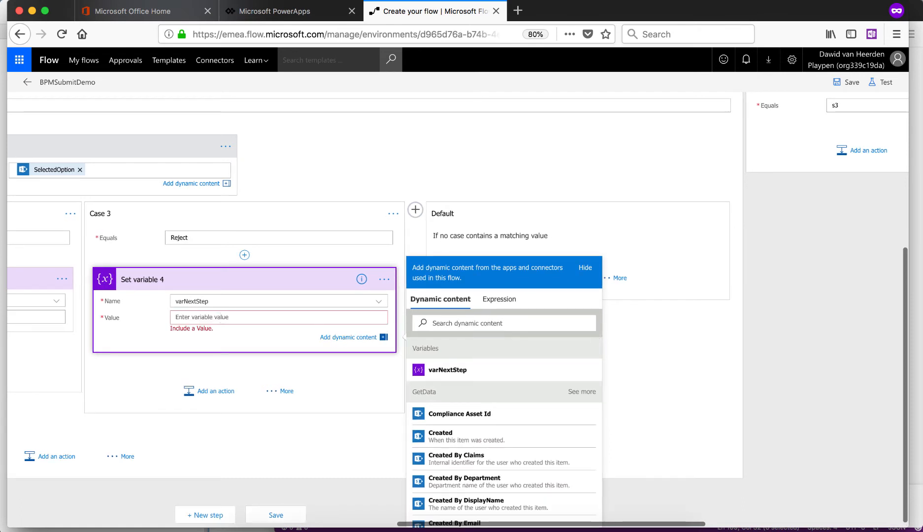
{"action": "type", "text": "szz"}
{"action": "scroll", "coordinate": [286, 325], "scroll_direction": "left", "scroll_amount": 5}
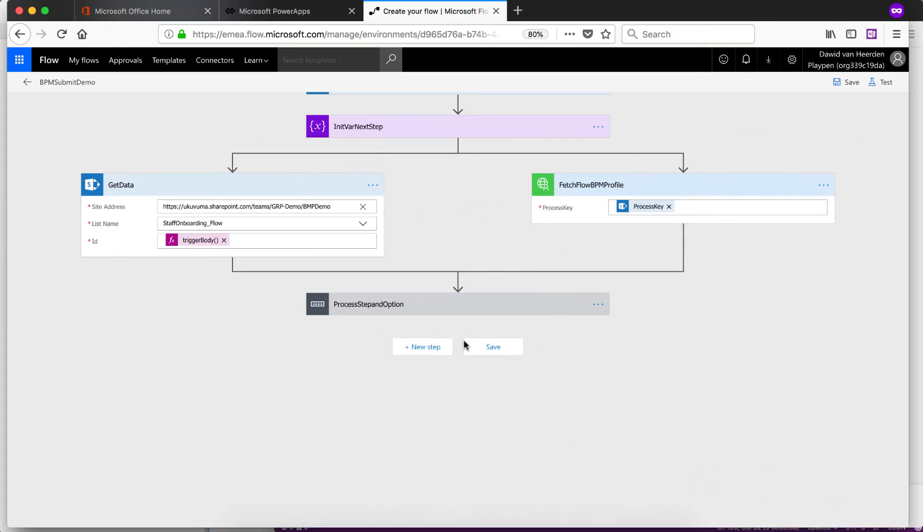
Check the ProcessStepandOption cases, then start a new action beneath the switch.
{"action": "scroll", "coordinate": [488, 401], "scroll_direction": "down", "scroll_amount": 1}
{"action": "left_click", "coordinate": [434, 307]}
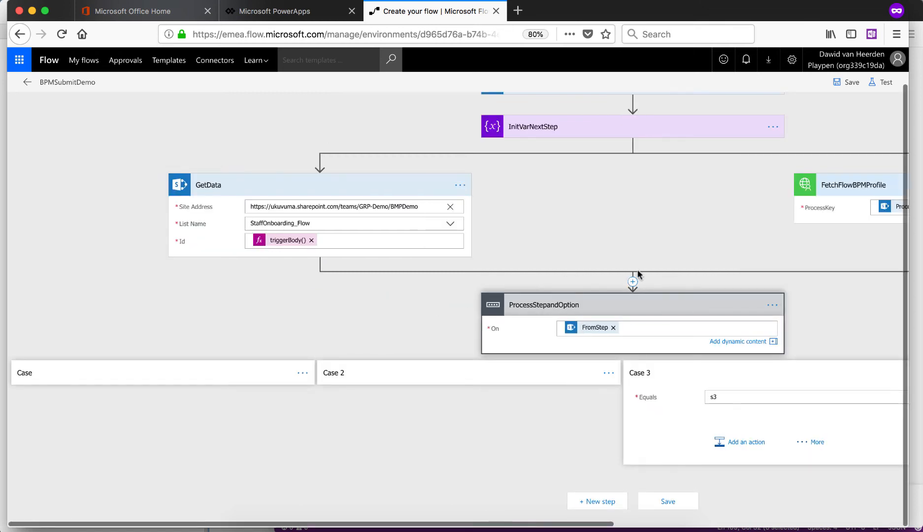
{"action": "left_click", "coordinate": [601, 299]}
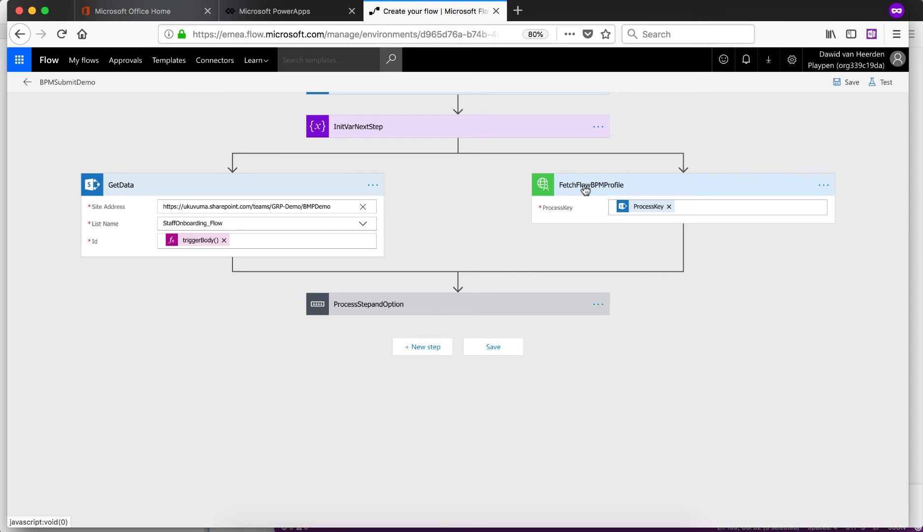
{"action": "left_click", "coordinate": [420, 350]}
{"action": "left_click", "coordinate": [406, 382]}
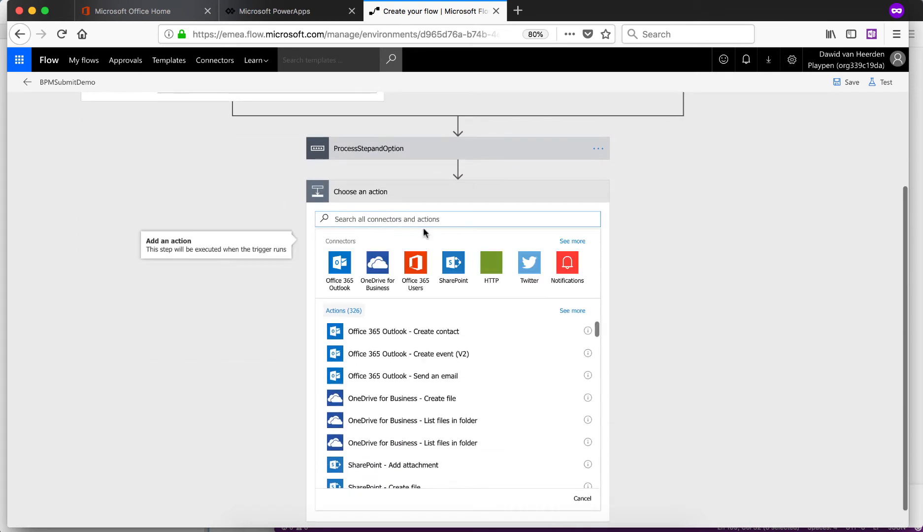
Add a Filter array action that draws from ProcessSteps.
{"action": "type", "text": "filter"}
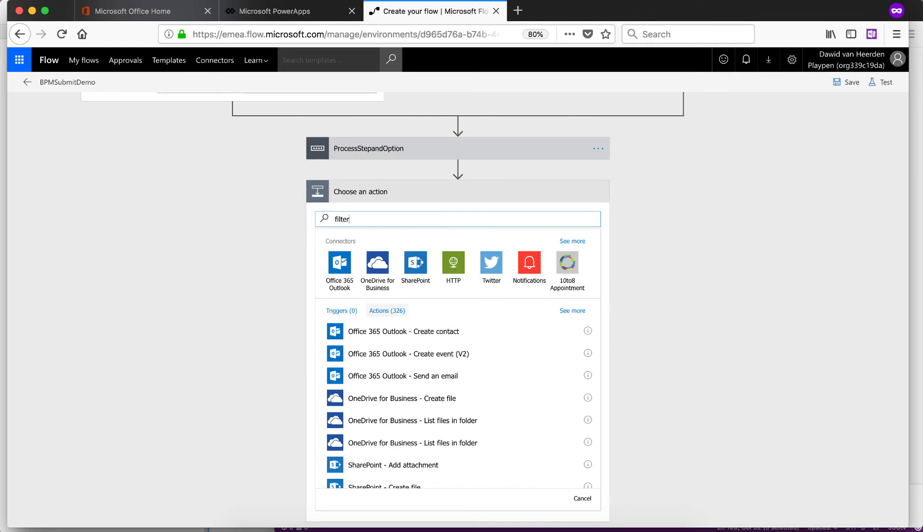
{"action": "left_click", "coordinate": [367, 386]}
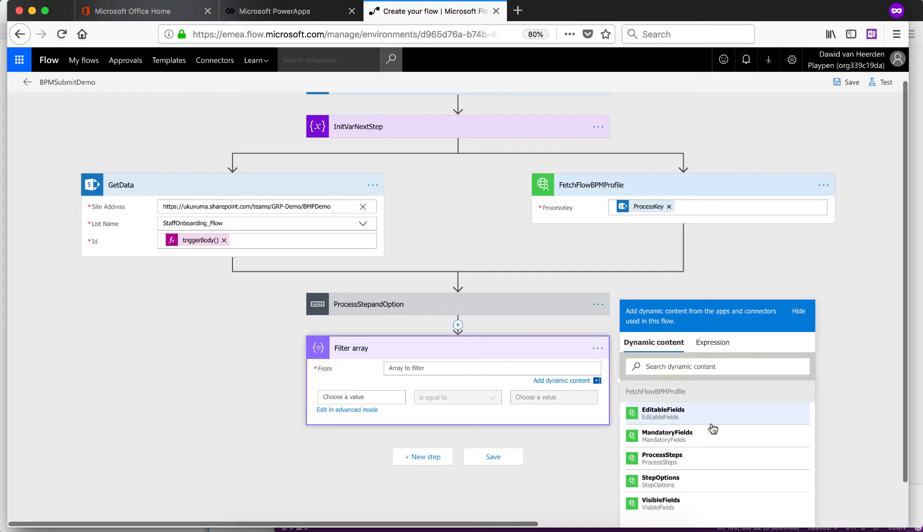
{"action": "left_click", "coordinate": [672, 458]}
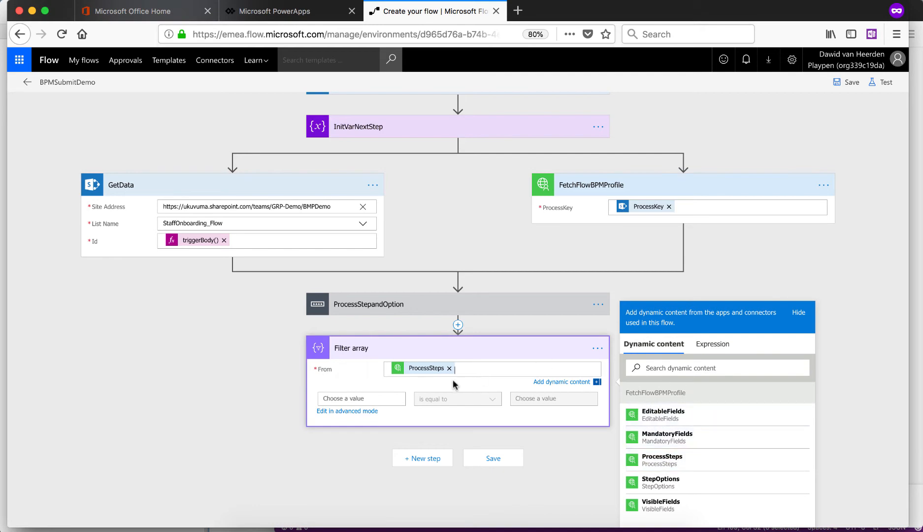
Set the filter condition's left-hand value to StepID, is equal to.
{"action": "left_click", "coordinate": [362, 400]}
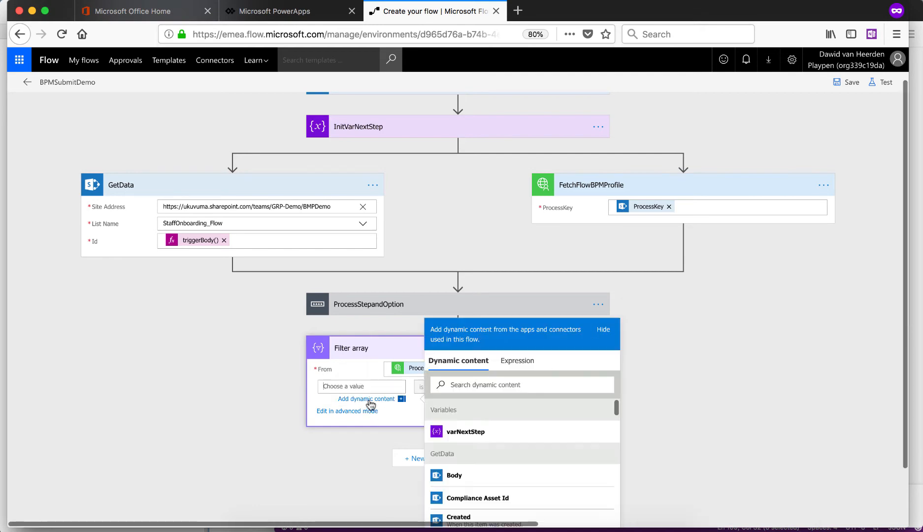
{"action": "scroll", "coordinate": [705, 403], "scroll_direction": "down", "scroll_amount": 3}
{"action": "scroll", "coordinate": [522, 465], "scroll_direction": "down", "scroll_amount": 10}
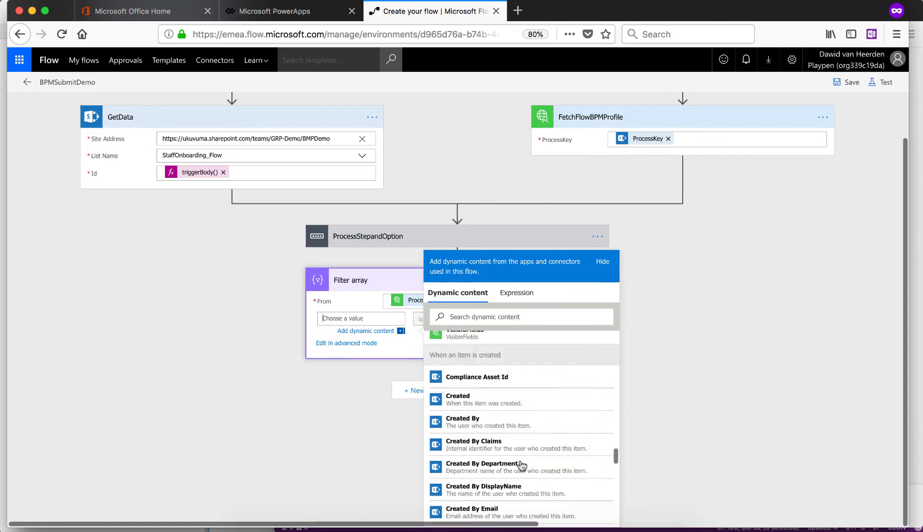
{"action": "scroll", "coordinate": [521, 466], "scroll_direction": "up", "scroll_amount": 5}
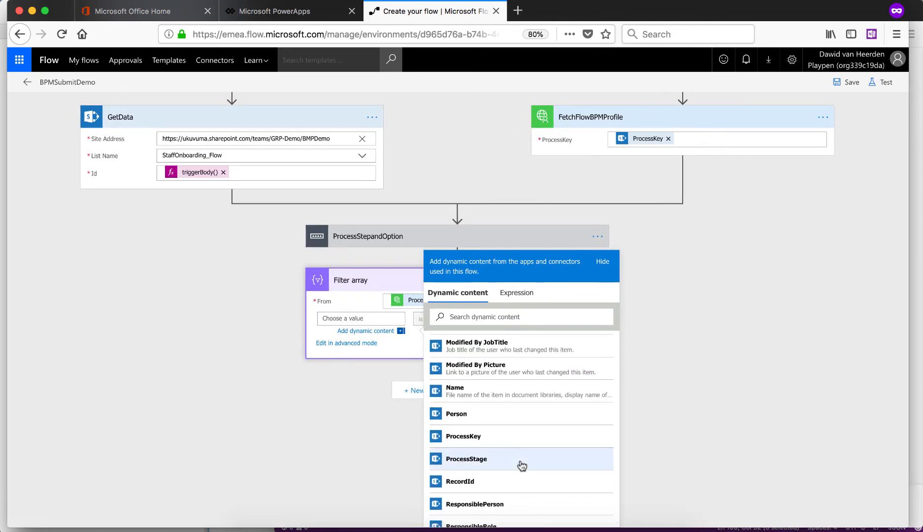
{"action": "scroll", "coordinate": [522, 465], "scroll_direction": "down", "scroll_amount": 3}
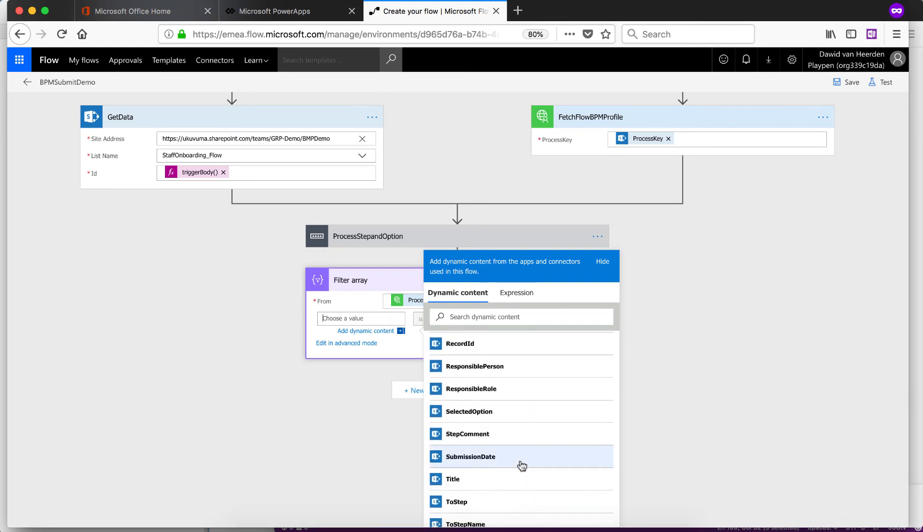
{"action": "scroll", "coordinate": [522, 465], "scroll_direction": "down", "scroll_amount": 1}
{"action": "scroll", "coordinate": [522, 465], "scroll_direction": "up", "scroll_amount": 2}
{"action": "scroll", "coordinate": [522, 465], "scroll_direction": "down", "scroll_amount": 2}
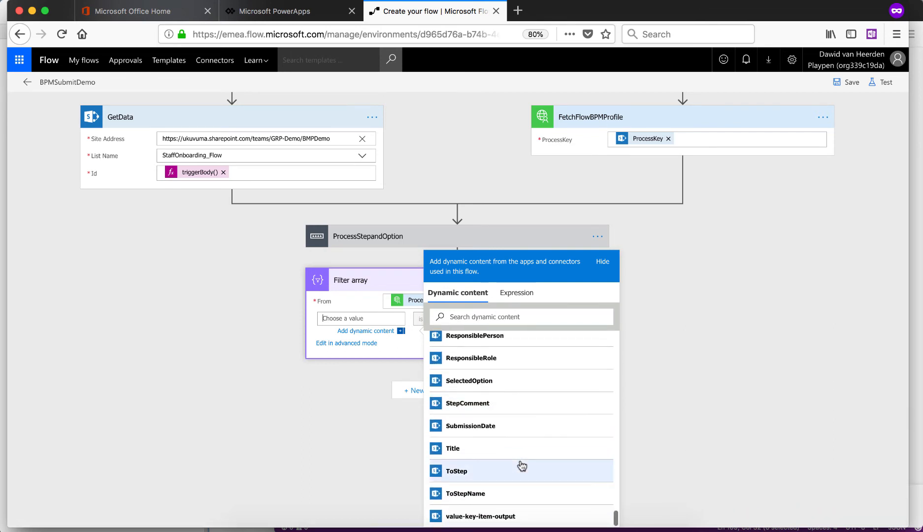
{"action": "scroll", "coordinate": [522, 466], "scroll_direction": "up", "scroll_amount": 6}
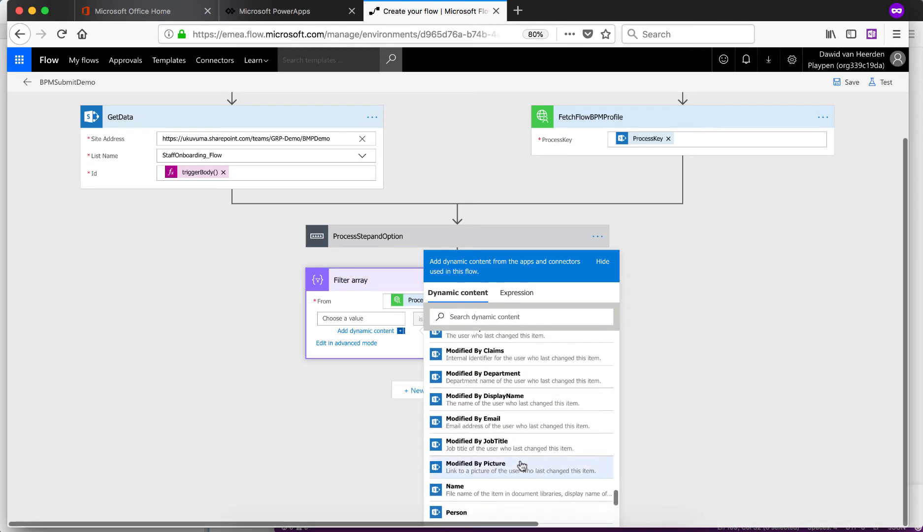
{"action": "scroll", "coordinate": [521, 465], "scroll_direction": "up", "scroll_amount": 10}
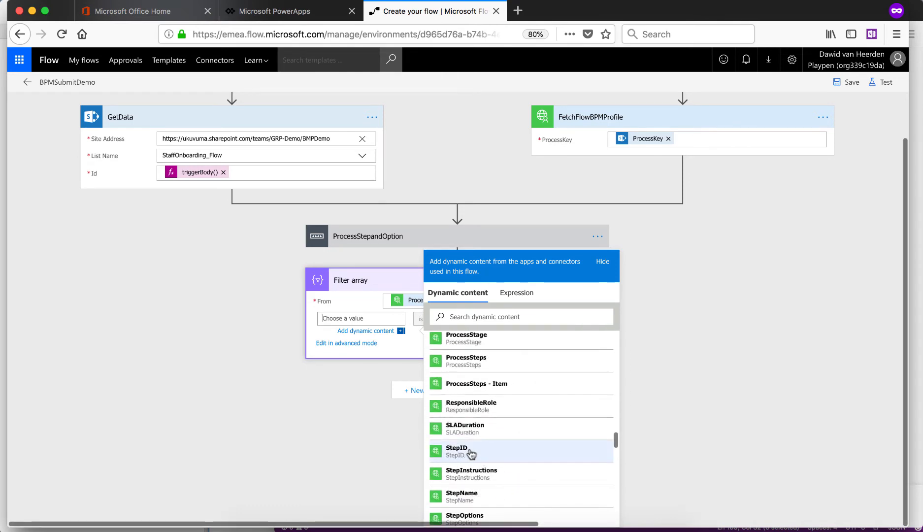
{"action": "left_click", "coordinate": [464, 457]}
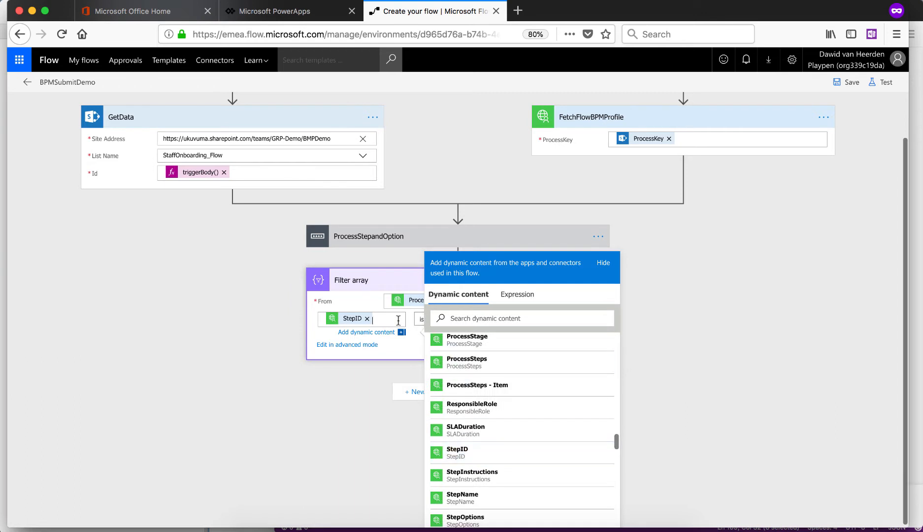
{"action": "left_click", "coordinate": [407, 350]}
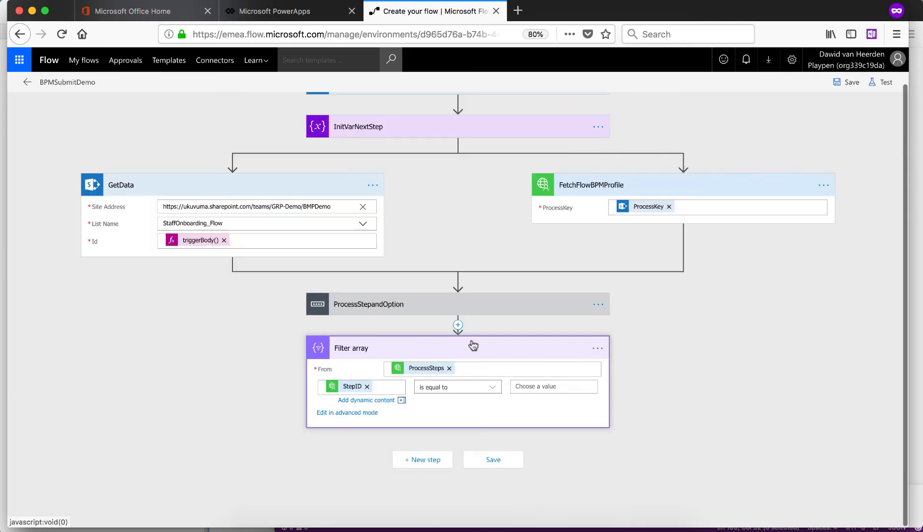
{"action": "left_click", "coordinate": [544, 386]}
Make the filter compare StepID to varNextStep and rename it GetDestinationStepWokflowProfile.
{"action": "left_click", "coordinate": [662, 437]}
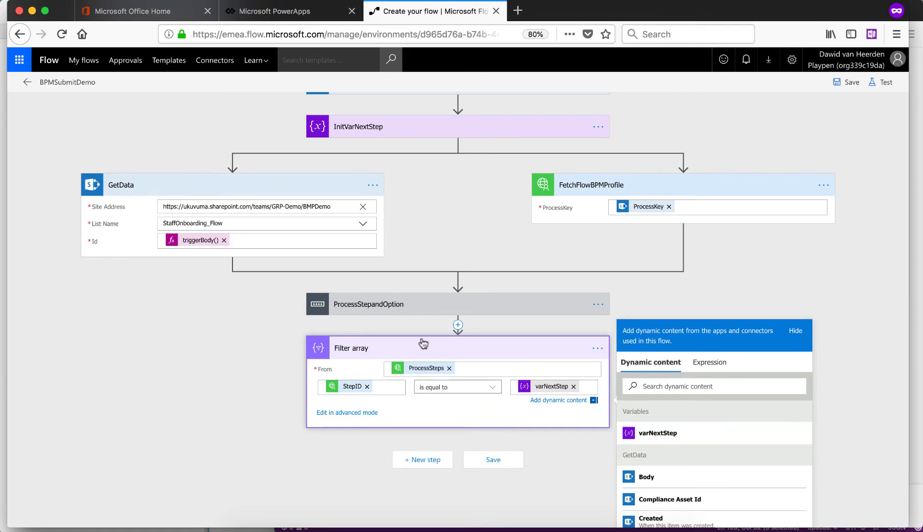
{"action": "left_click", "coordinate": [597, 348]}
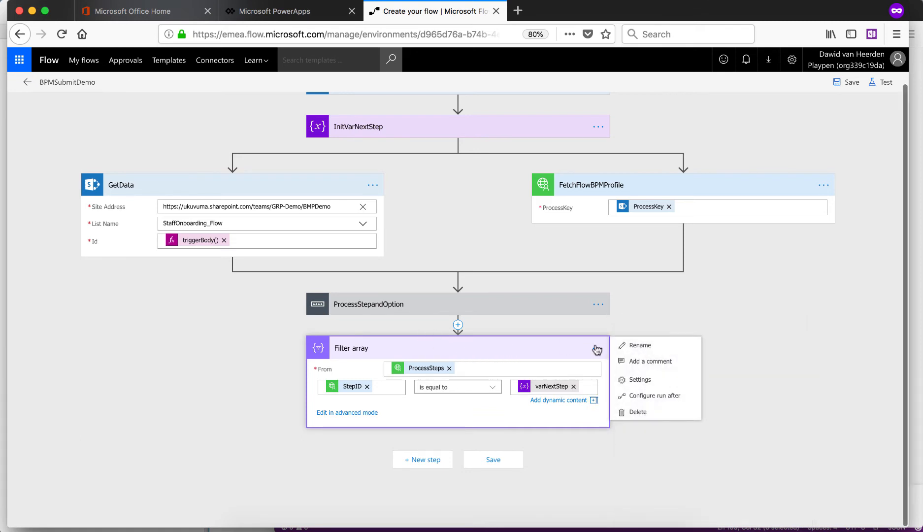
{"action": "left_click", "coordinate": [650, 345]}
{"action": "type", "text": "GetDes"}
{"action": "key", "text": "BackSpace"}
{"action": "type", "text": "estinatio"}
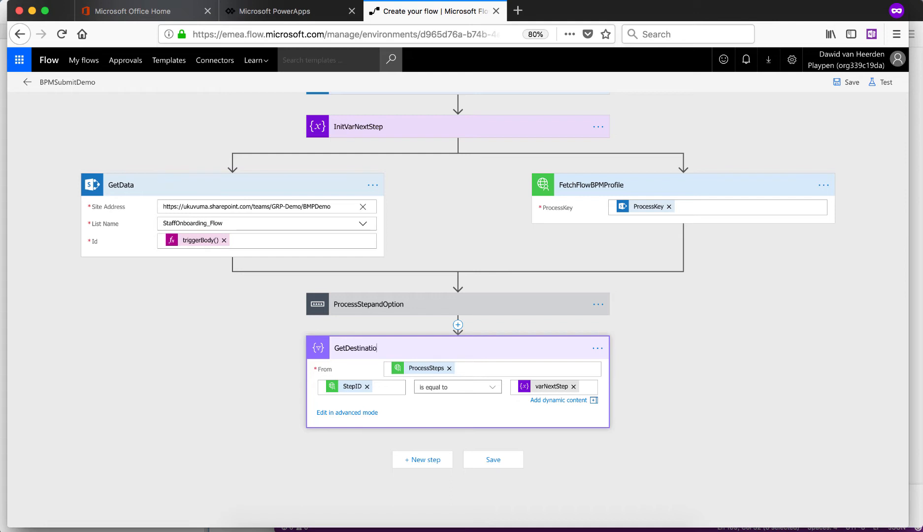
{"action": "type", "text": "nStepWokflowPRofile"}
{"action": "key", "text": "BackSpace"}
{"action": "type", "text": "r"}
{"action": "left_click", "coordinate": [454, 351]}
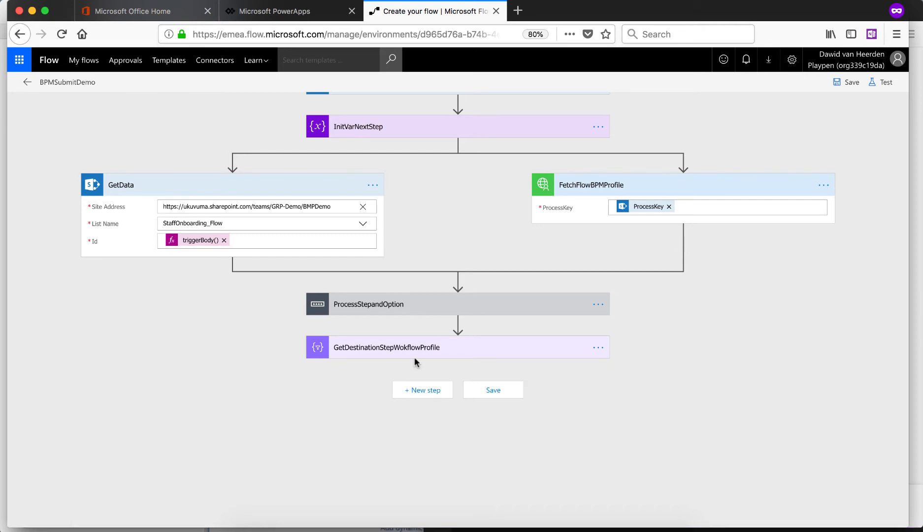
{"action": "left_click", "coordinate": [423, 396]}
Add an Initialize variable action after GetDestinationStepWokflowProfile.
{"action": "left_click", "coordinate": [403, 424]}
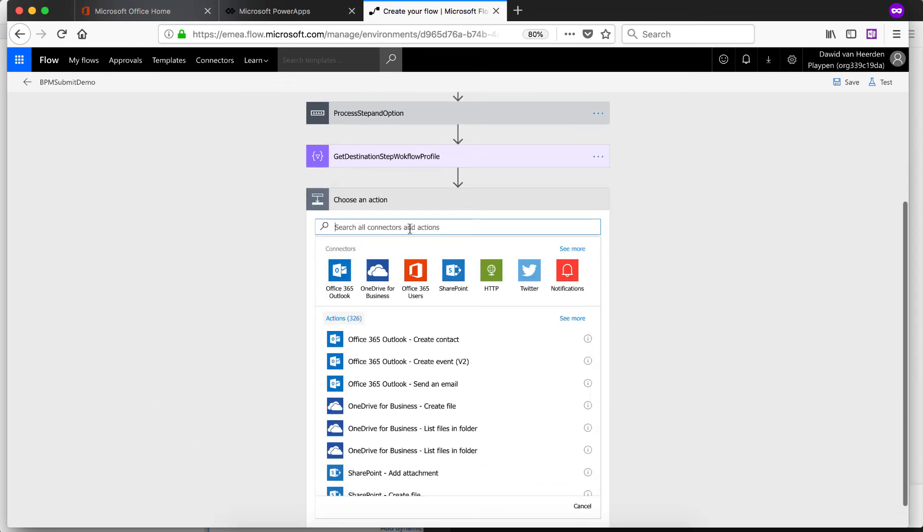
{"action": "type", "text": "variable"}
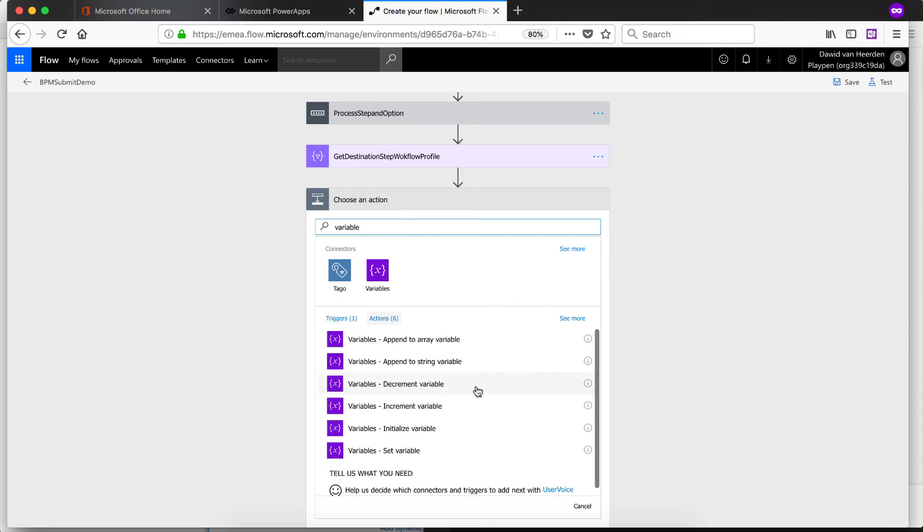
{"action": "left_click", "coordinate": [414, 429]}
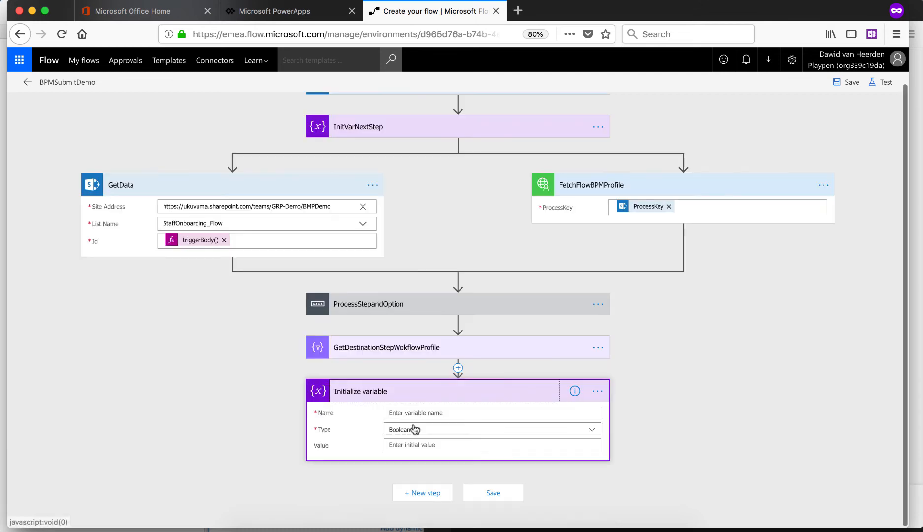
Name the variable varNextStepName, type String, with value StepName.
{"action": "left_click", "coordinate": [465, 414]}
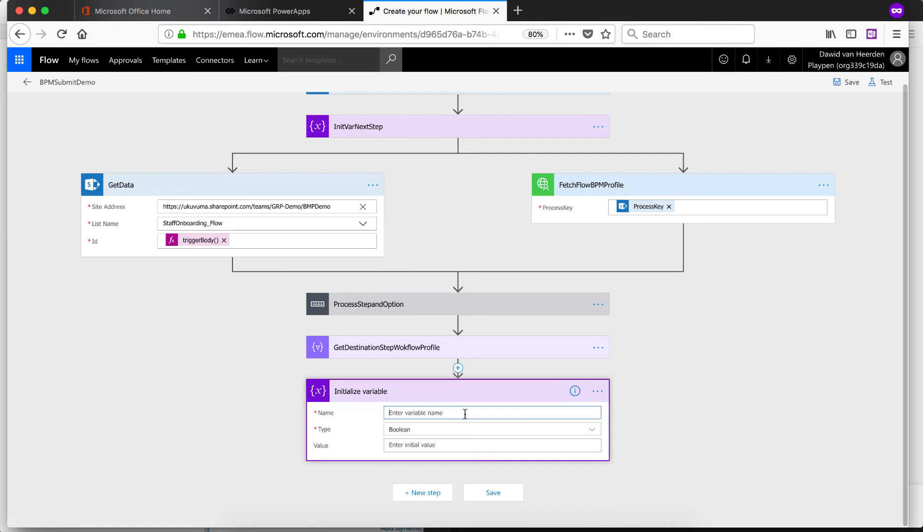
{"action": "type", "text": "varNet"}
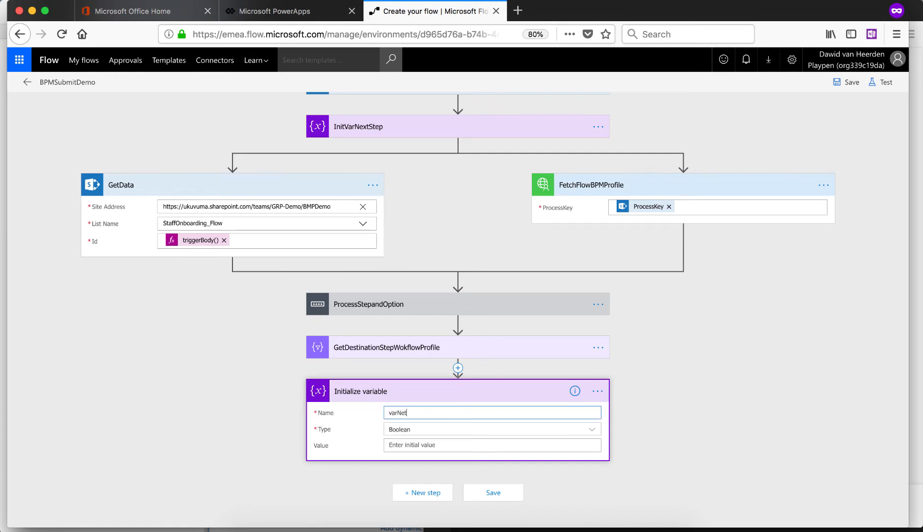
{"action": "type", "text": "xtStepName"}
{"action": "left_click", "coordinate": [472, 429]}
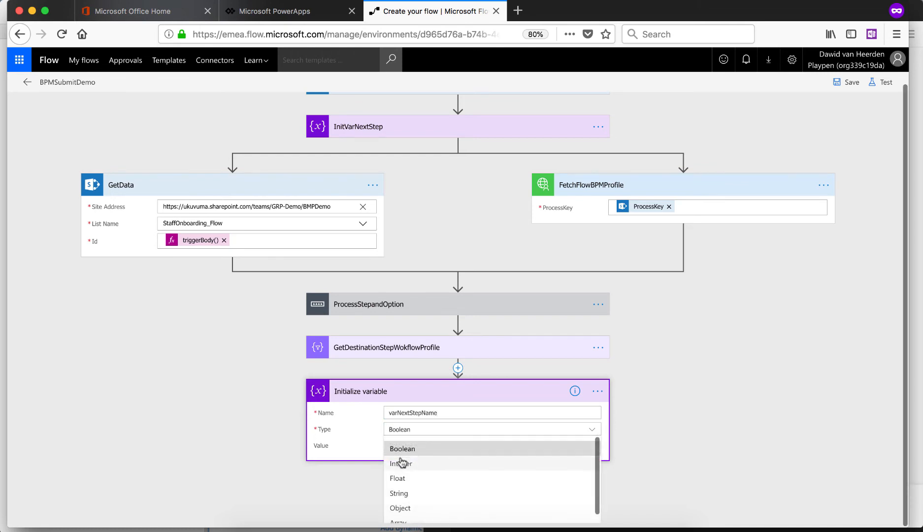
{"action": "left_click", "coordinate": [407, 491]}
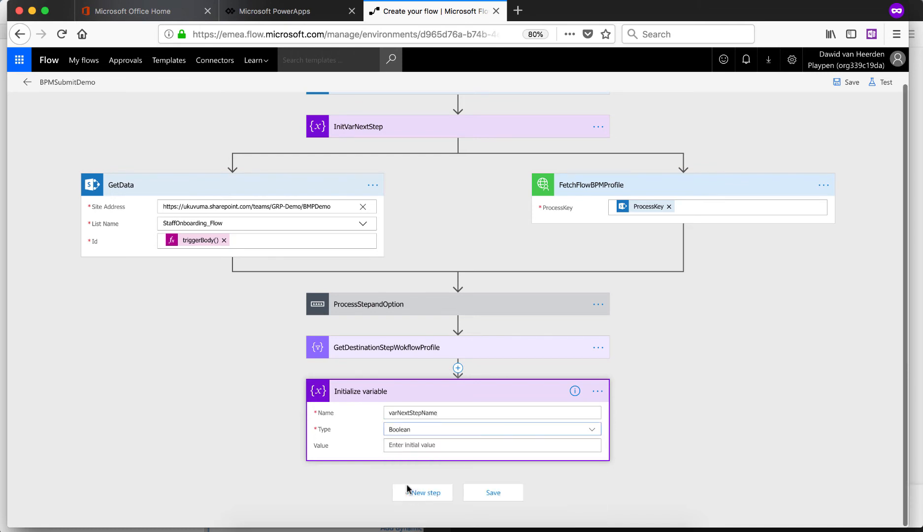
{"action": "left_click", "coordinate": [413, 446]}
{"action": "scroll", "coordinate": [686, 347], "scroll_direction": "down", "scroll_amount": 3}
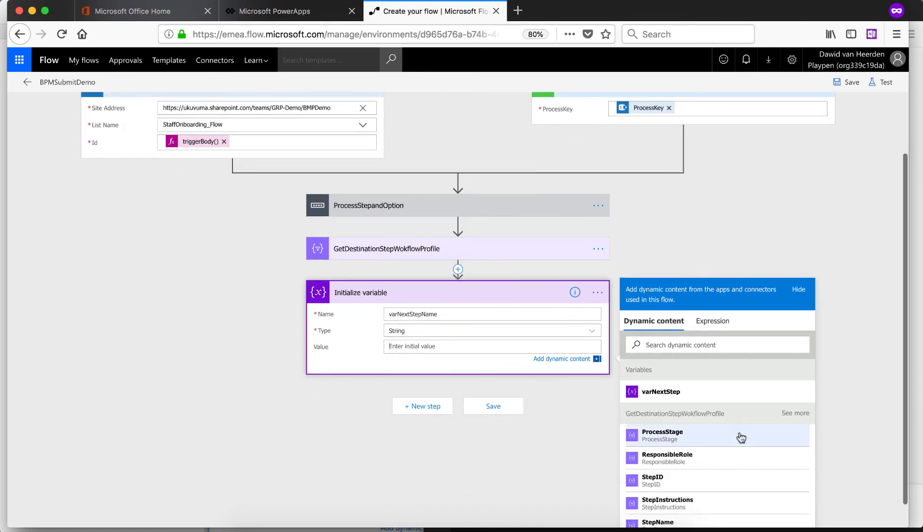
{"action": "scroll", "coordinate": [739, 437], "scroll_direction": "down", "scroll_amount": 3}
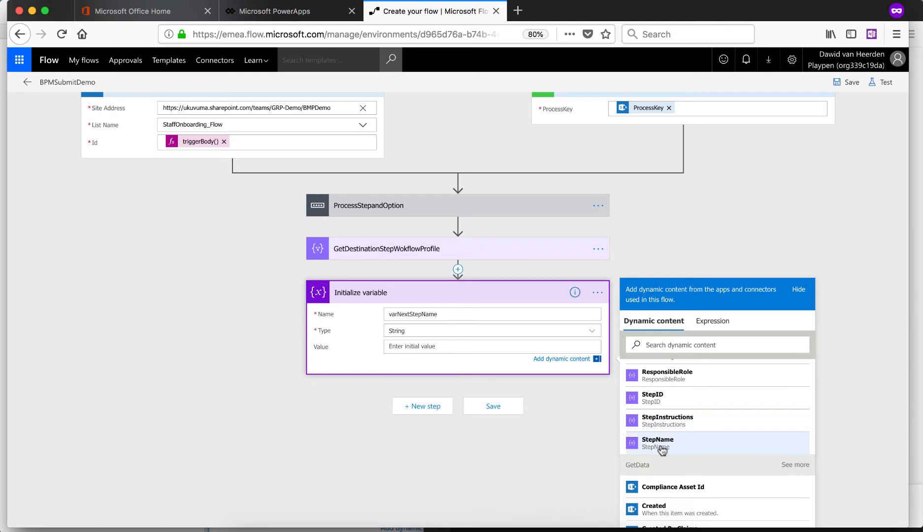
{"action": "left_click", "coordinate": [681, 446]}
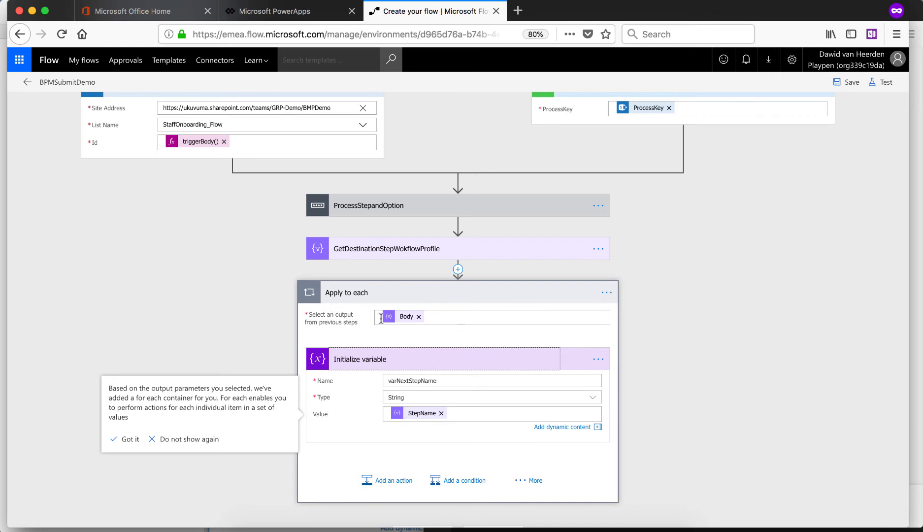
Save the flow, which fails because Initialize variable is nested in Apply to each.
{"action": "mouse_move", "coordinate": [416, 419]}
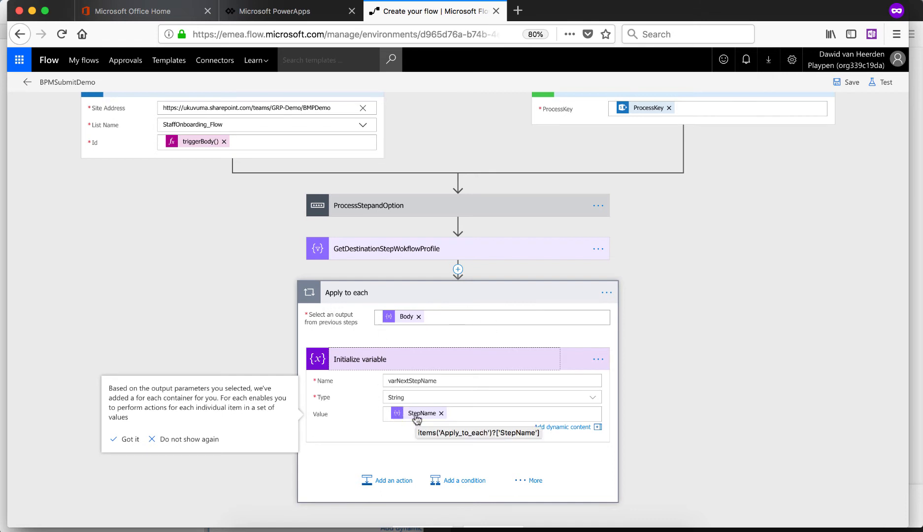
{"action": "left_click", "coordinate": [861, 82]}
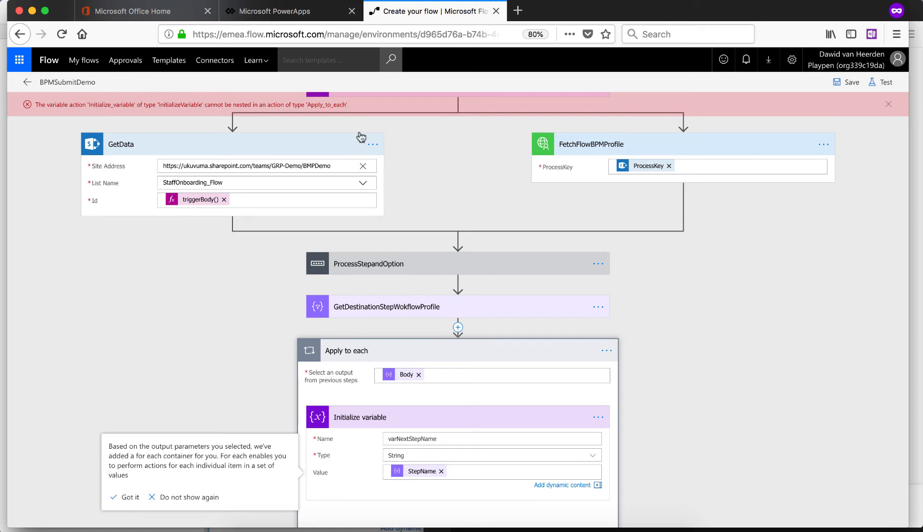
Remove StepName from varNextStepName's value and move the variable step out of the loop.
{"action": "scroll", "coordinate": [517, 364], "scroll_direction": "down", "scroll_amount": 3}
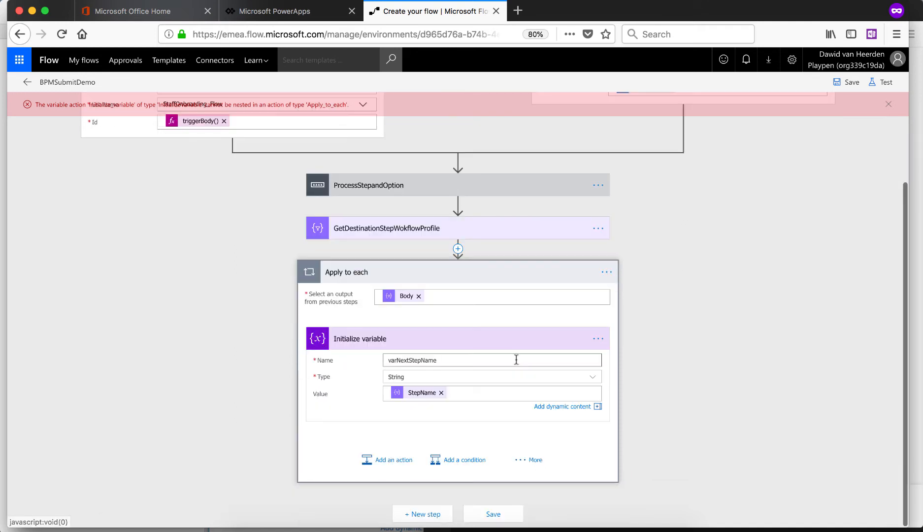
{"action": "left_click", "coordinate": [441, 393]}
{"action": "left_click_drag", "start_coordinate": [448, 342], "coordinate": [454, 253]}
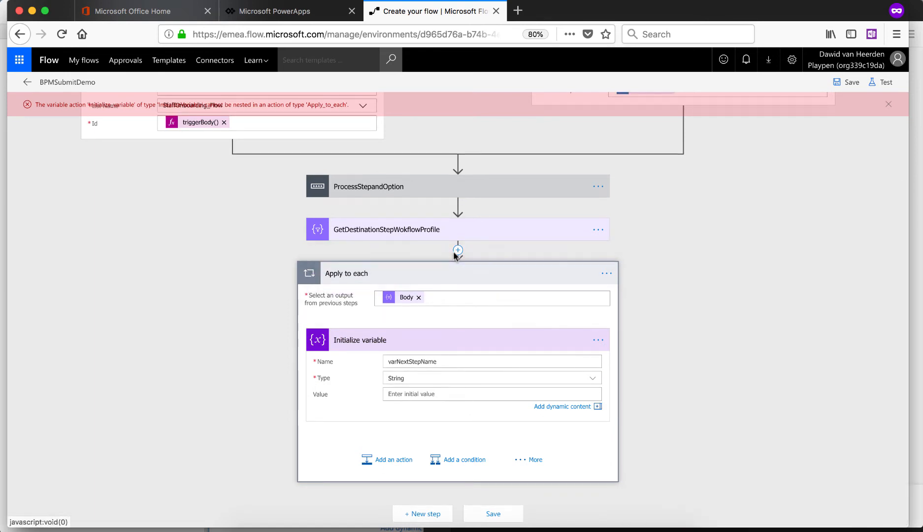
{"action": "left_click_drag", "start_coordinate": [475, 344], "coordinate": [497, 248]}
Delete the Apply to each loop and start an expression for varNextStepName's Value.
{"action": "left_click", "coordinate": [597, 389]}
{"action": "left_click", "coordinate": [646, 450]}
{"action": "left_click", "coordinate": [507, 250]}
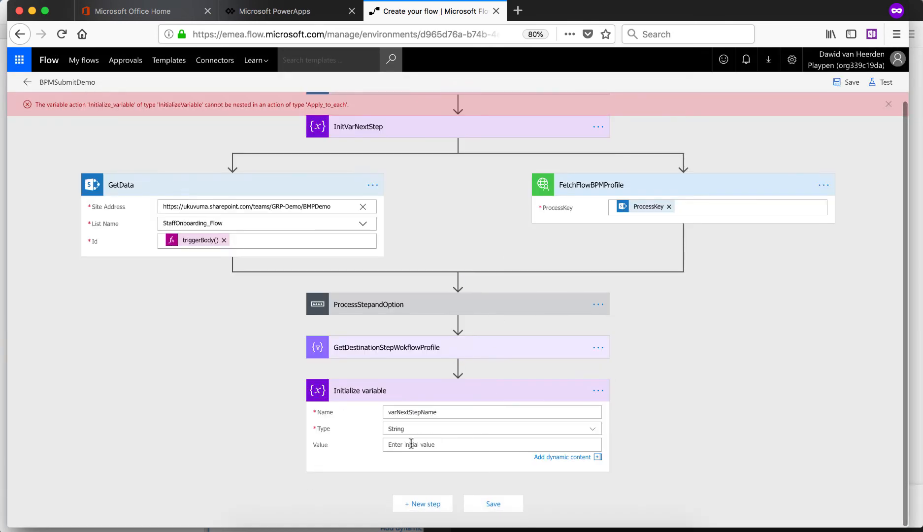
{"action": "left_click", "coordinate": [411, 444]}
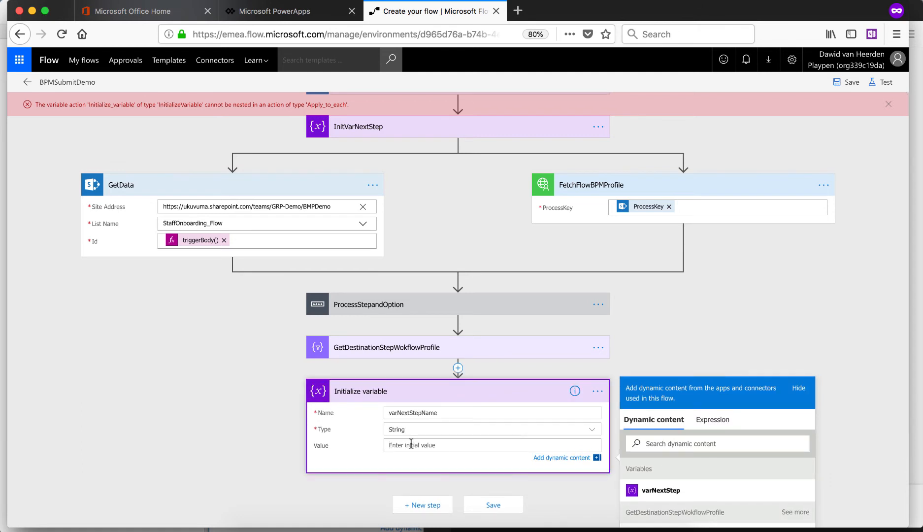
{"action": "left_click", "coordinate": [717, 428]}
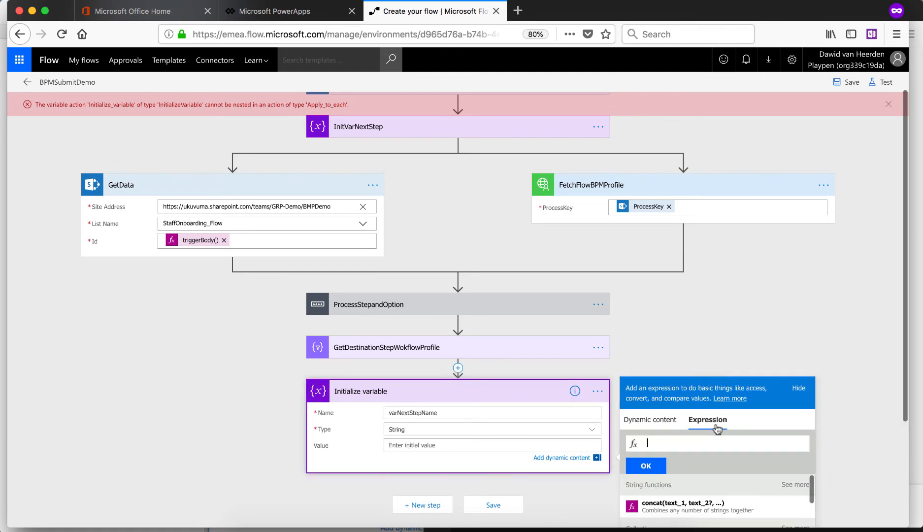
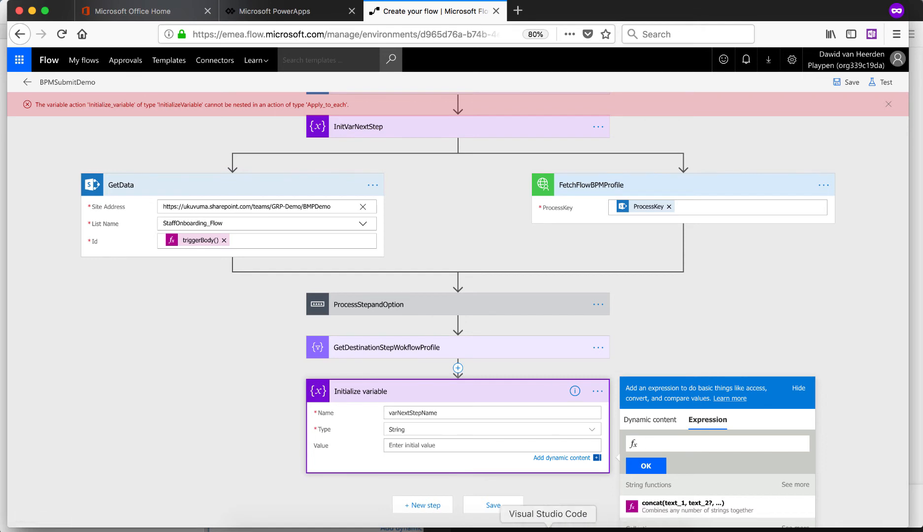
Copy actionOutputs('GetDestinationStepWokflowProfile')['Body'][0]?['StepName'] from VS Code for varNextStepName's value.
{"action": "left_click", "coordinate": [548, 530]}
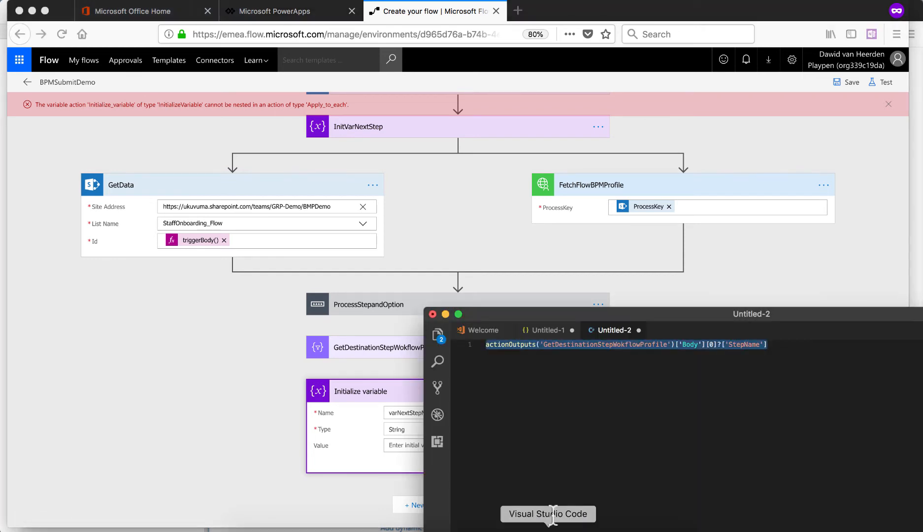
{"action": "left_click", "coordinate": [537, 363]}
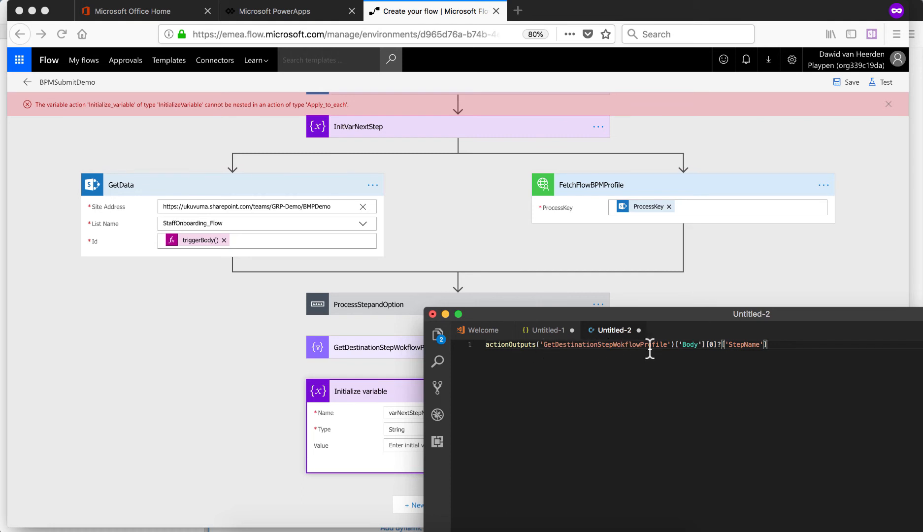
{"action": "left_click_drag", "start_coordinate": [685, 322], "coordinate": [699, 372]}
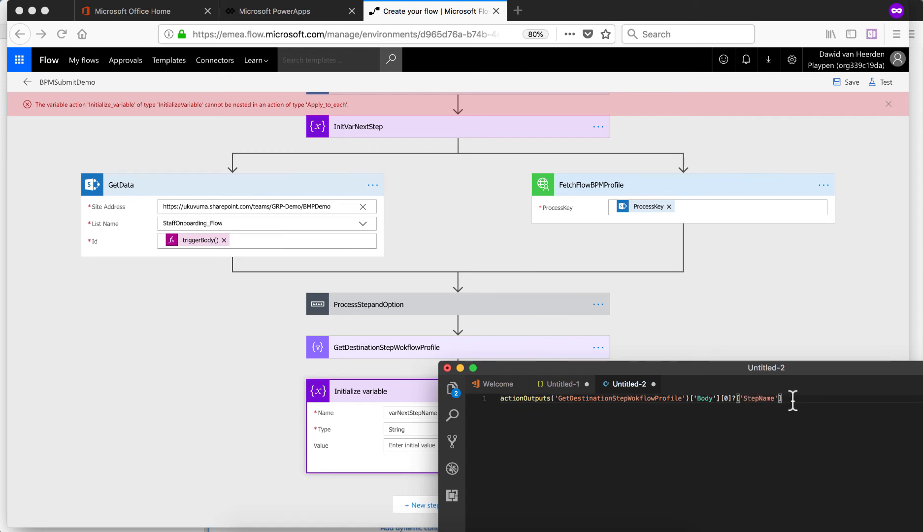
{"action": "key", "text": "super+a"}
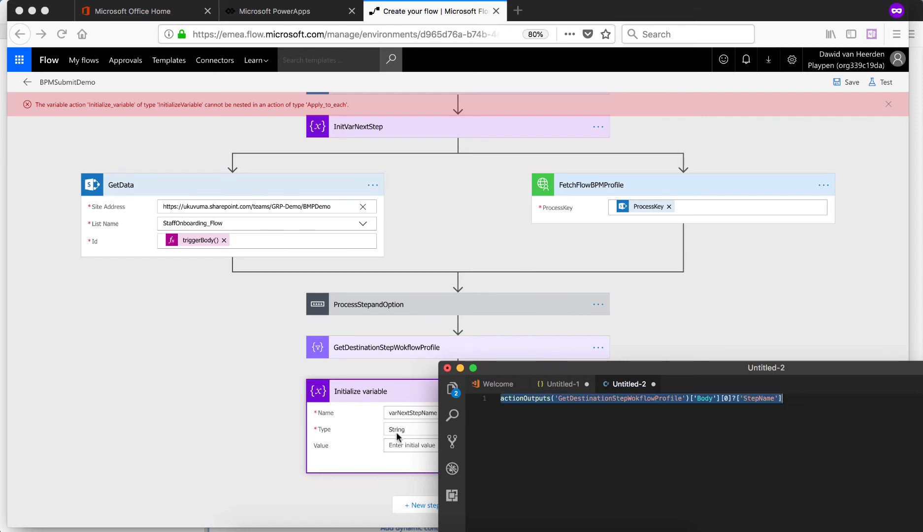
{"action": "left_click", "coordinate": [407, 445]}
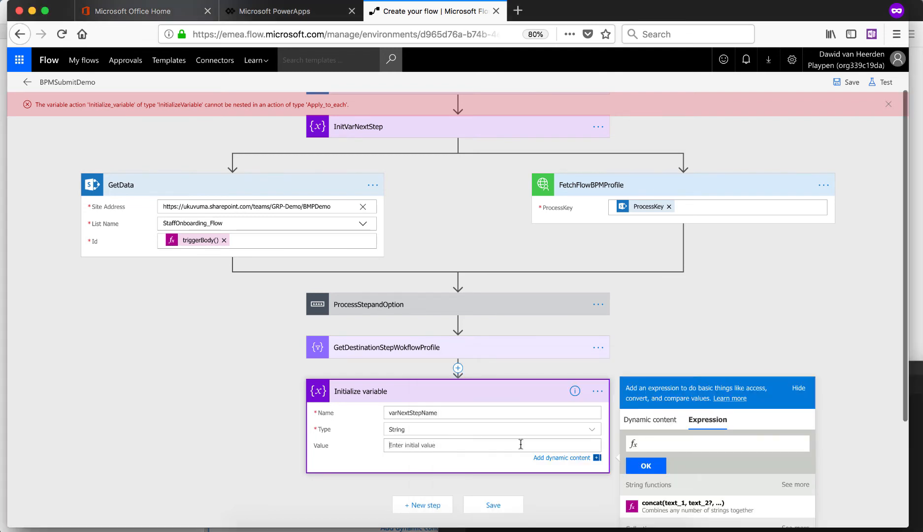
Set varNextStepName's value to the pasted StepName actionOutputs expression.
{"action": "left_click", "coordinate": [697, 443]}
{"action": "key", "text": "super+v"}
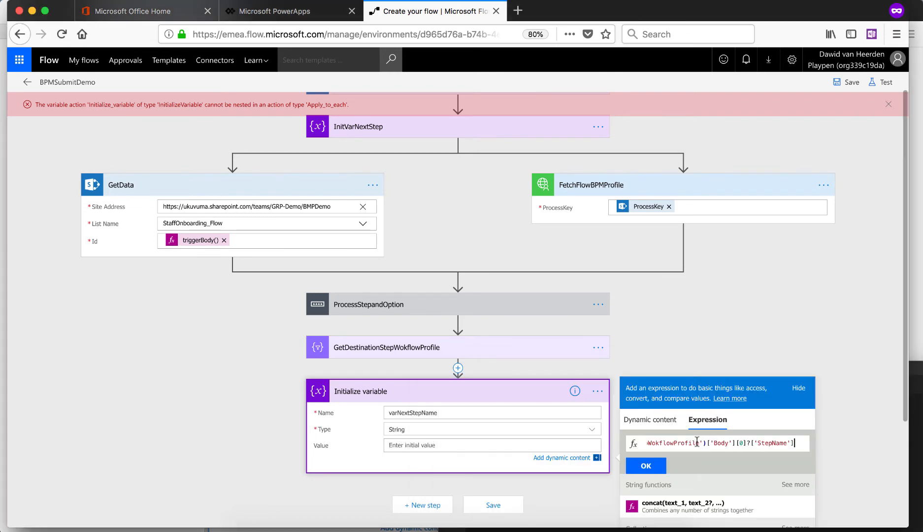
{"action": "left_click", "coordinate": [646, 465]}
{"action": "scroll", "coordinate": [691, 394], "scroll_direction": "down", "scroll_amount": 3}
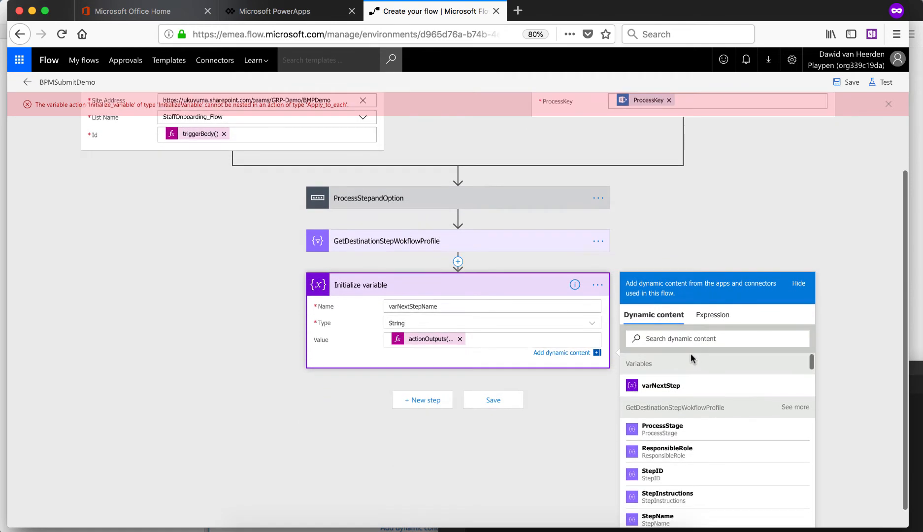
{"action": "left_click", "coordinate": [600, 289]}
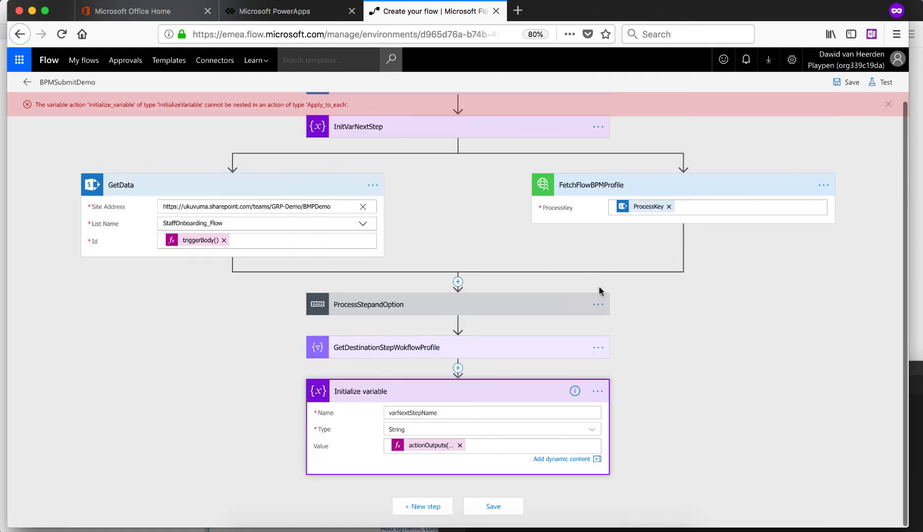
Rename the variable action to InitVarNextStepName and collapse it.
{"action": "left_click", "coordinate": [597, 391]}
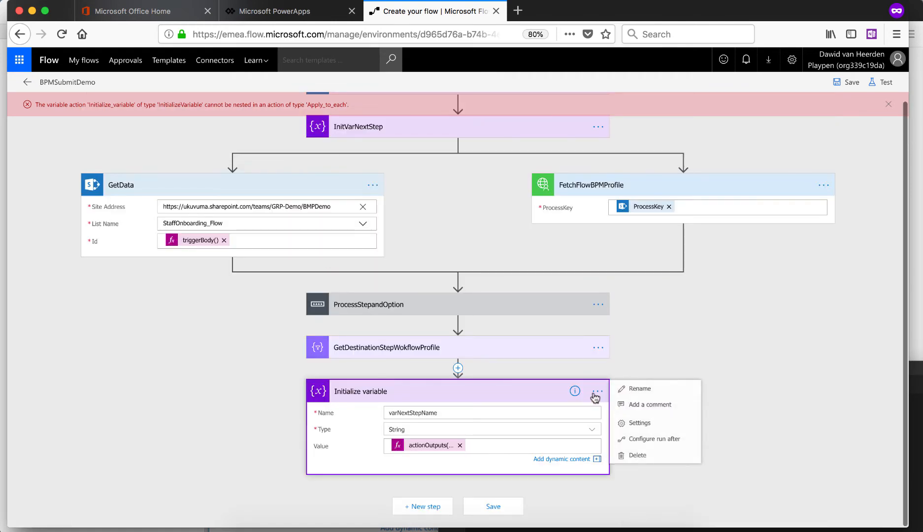
{"action": "left_click", "coordinate": [660, 389]}
{"action": "type", "text": "I"}
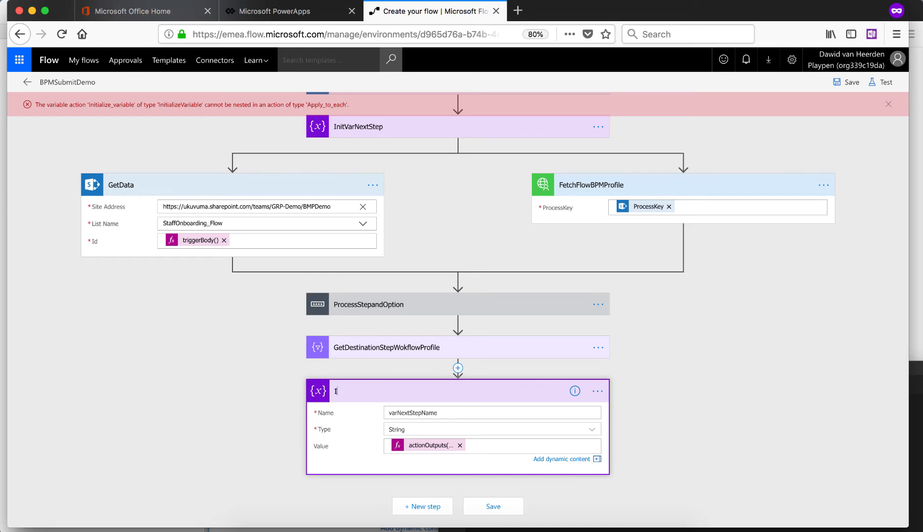
{"action": "type", "text": "nitVarNextStepName"}
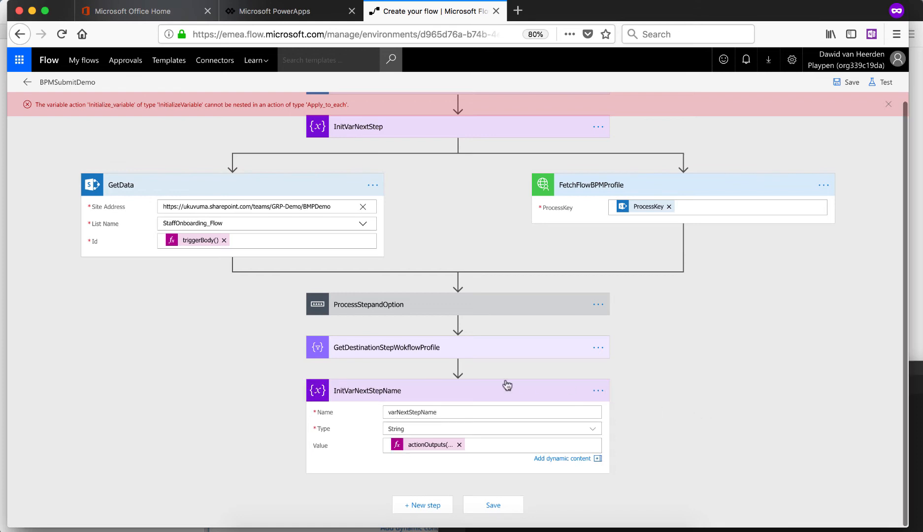
{"action": "left_click", "coordinate": [469, 392]}
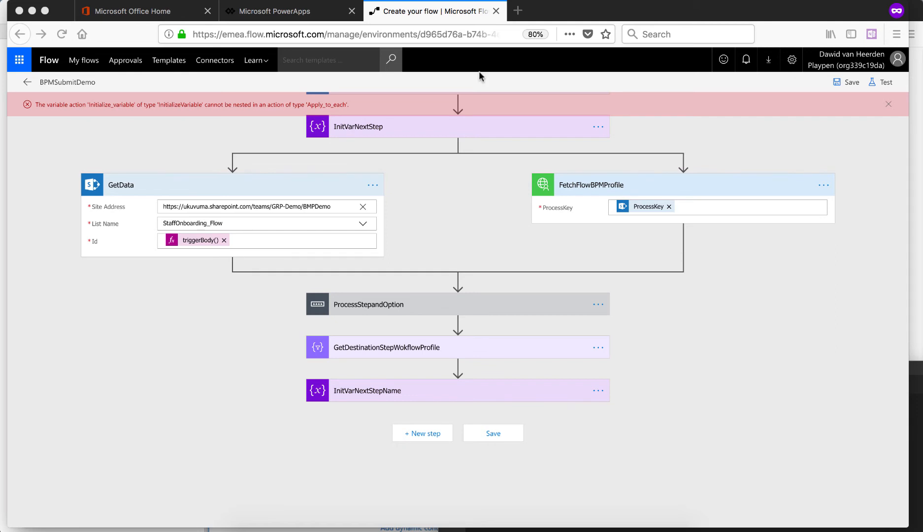
Dismiss the variable nesting error banner and start testing the flow.
{"action": "left_click", "coordinate": [887, 102]}
{"action": "left_click", "coordinate": [887, 104]}
{"action": "left_click", "coordinate": [887, 84]}
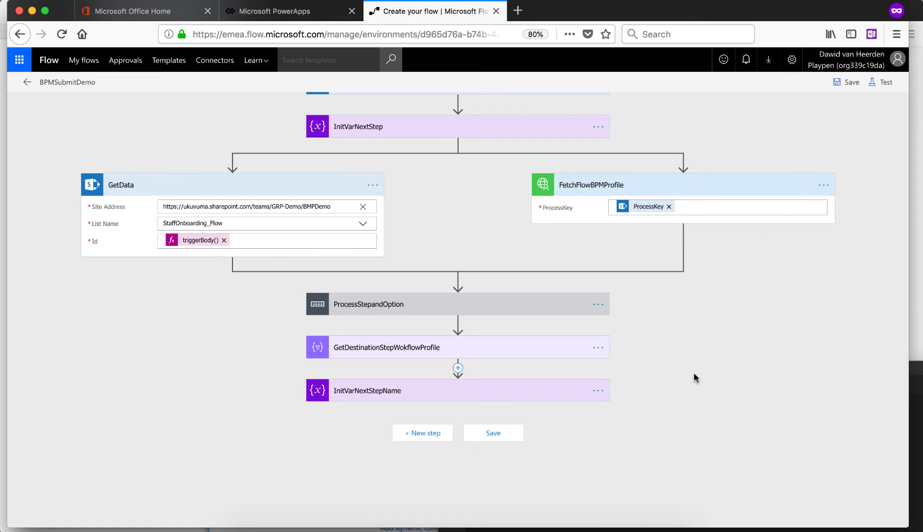
Add an Initialize variable action named InitVarNextStepInstructions after InitVarNextStepName.
{"action": "left_click", "coordinate": [426, 437]}
{"action": "left_click", "coordinate": [413, 462]}
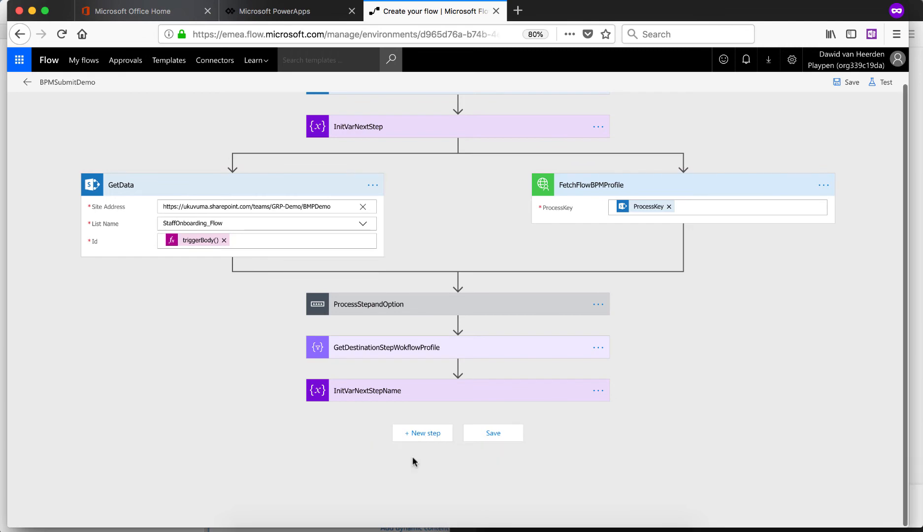
{"action": "scroll", "coordinate": [534, 368], "scroll_direction": "down", "scroll_amount": 5}
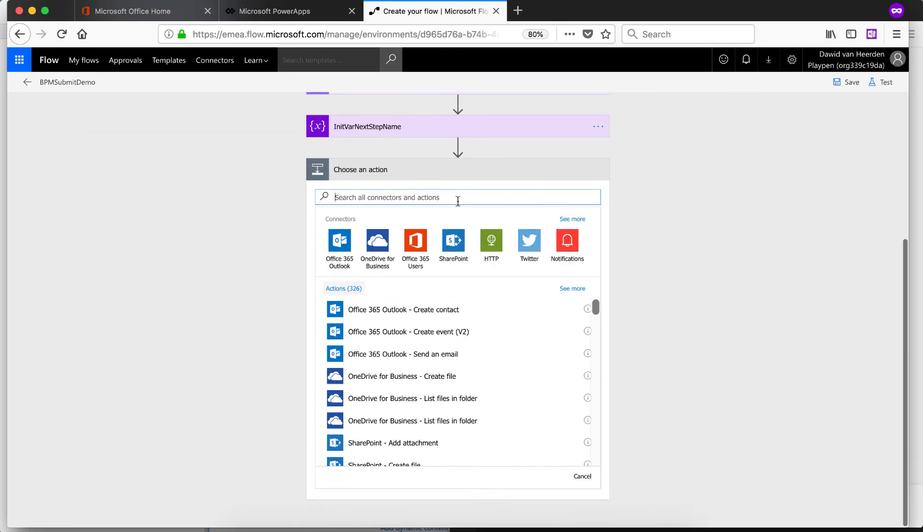
{"action": "type", "text": "variable"}
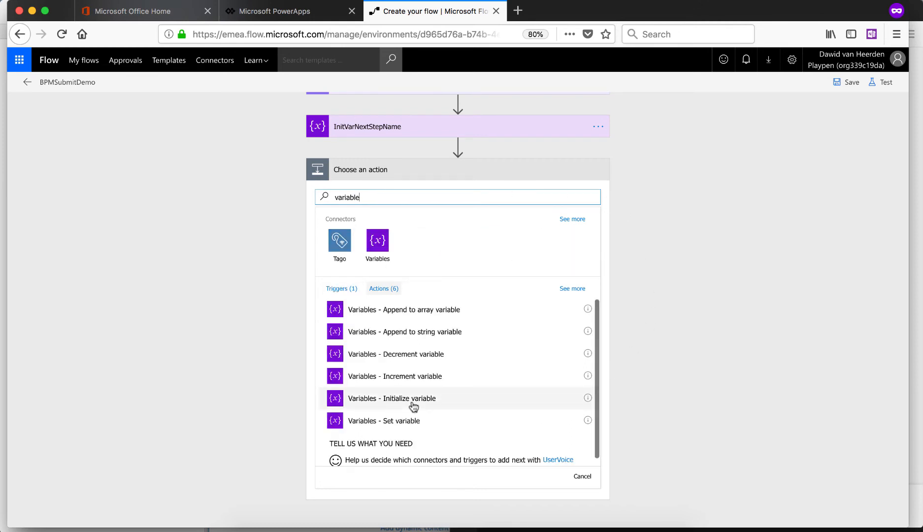
{"action": "left_click", "coordinate": [413, 403]}
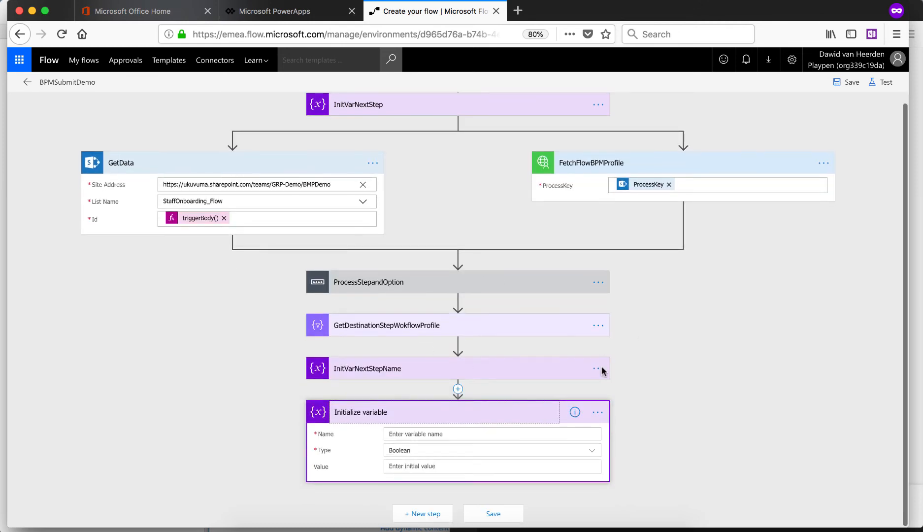
{"action": "left_click", "coordinate": [597, 412]}
{"action": "left_click", "coordinate": [626, 413]}
{"action": "type", "text": "InitVar"}
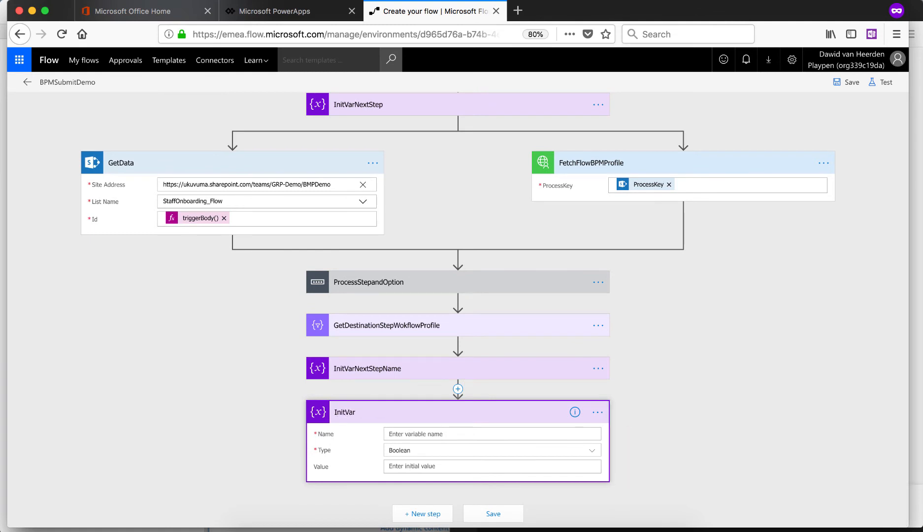
{"action": "type", "text": "NextStepInstructions"}
Name the variable varNextStepInstructions and set its type to String.
{"action": "left_click", "coordinate": [473, 432]}
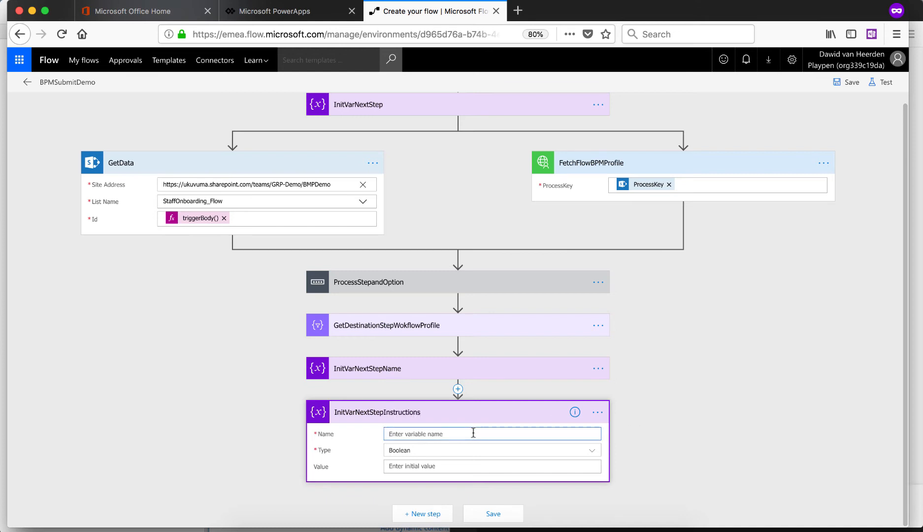
{"action": "type", "text": "varNextStepInstructions"}
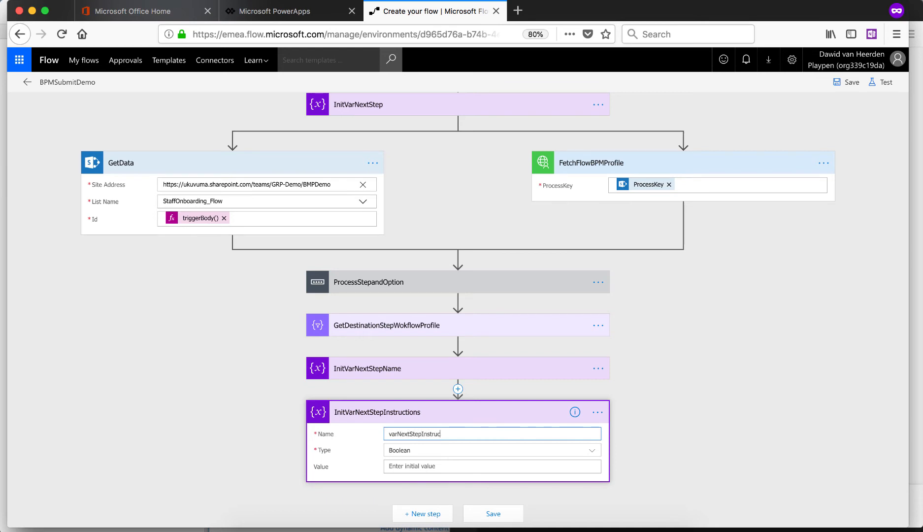
{"action": "left_click", "coordinate": [497, 450]}
{"action": "left_click", "coordinate": [411, 514]}
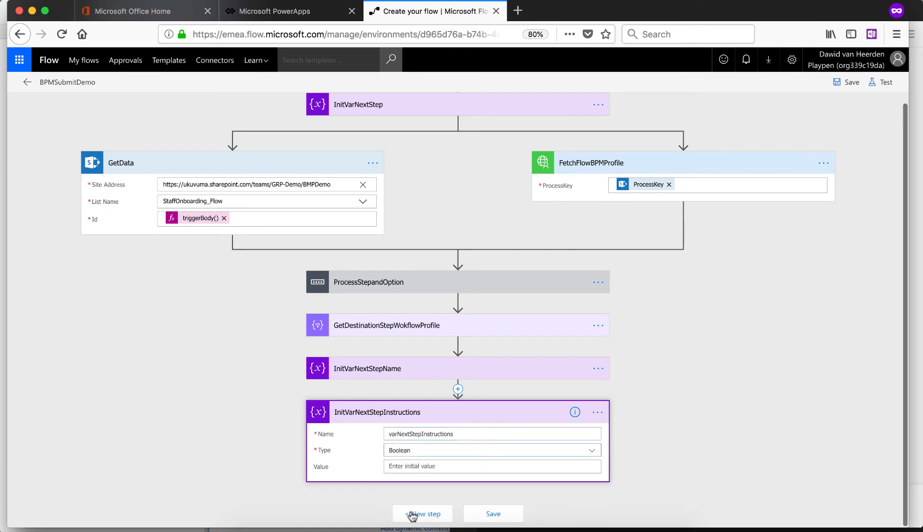
{"action": "left_click", "coordinate": [426, 466]}
{"action": "scroll", "coordinate": [706, 387], "scroll_direction": "down", "scroll_amount": 3}
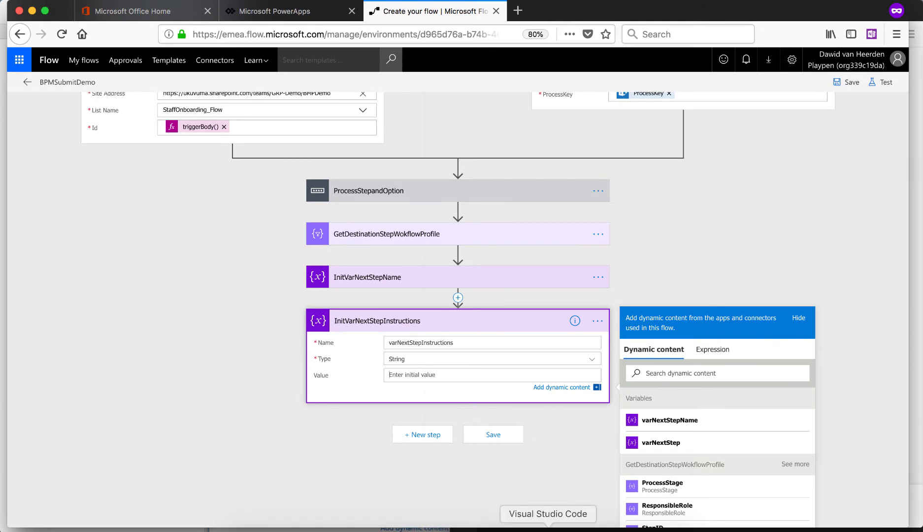
Duplicate the StepName expression in Untitled-2 and copy StepInstructions from Untitled-1.
{"action": "left_click", "coordinate": [546, 522]}
{"action": "key", "text": "super+a"}
{"action": "key", "text": "super+c"}
{"action": "key", "text": "Right"}
{"action": "key", "text": "super+v"}
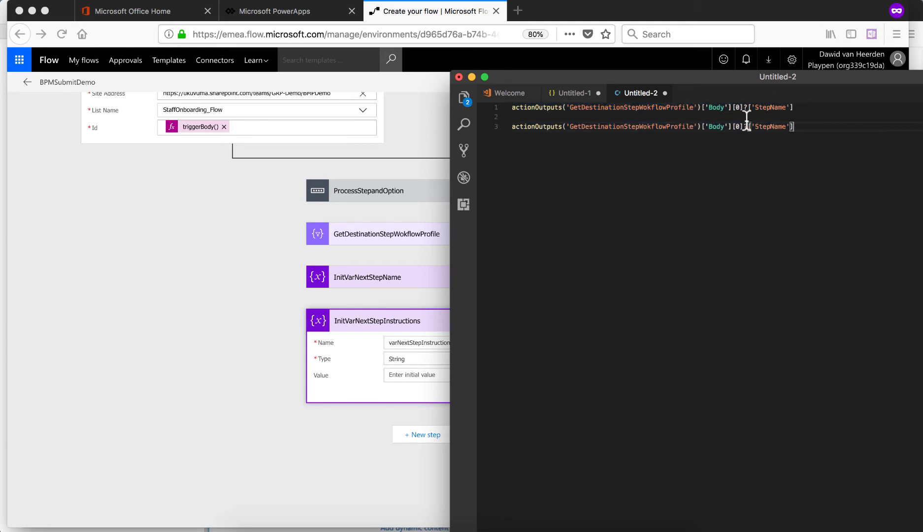
{"action": "left_click", "coordinate": [574, 93]}
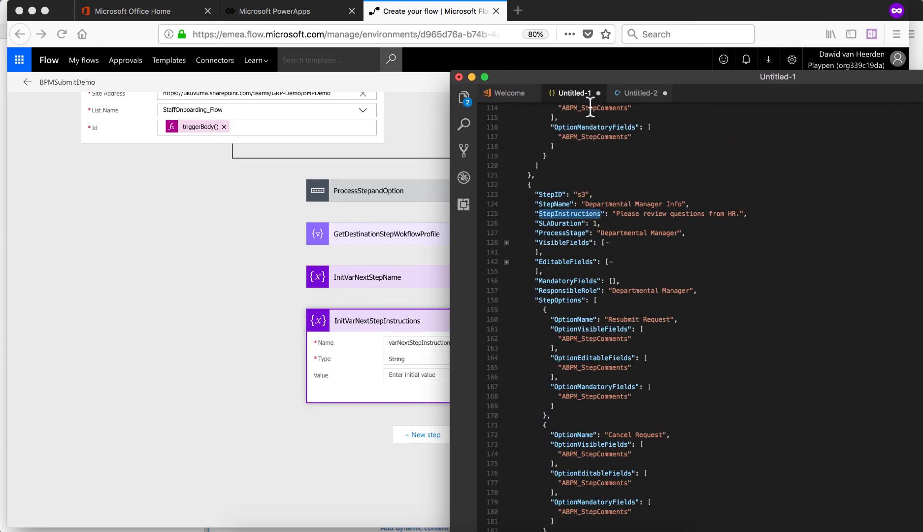
{"action": "left_click", "coordinate": [552, 213]}
{"action": "double_click", "coordinate": [552, 213]}
{"action": "key", "text": "super+c"}
Replace StepName with StepInstructions on line 3 and copy the new expression.
{"action": "left_click", "coordinate": [647, 98]}
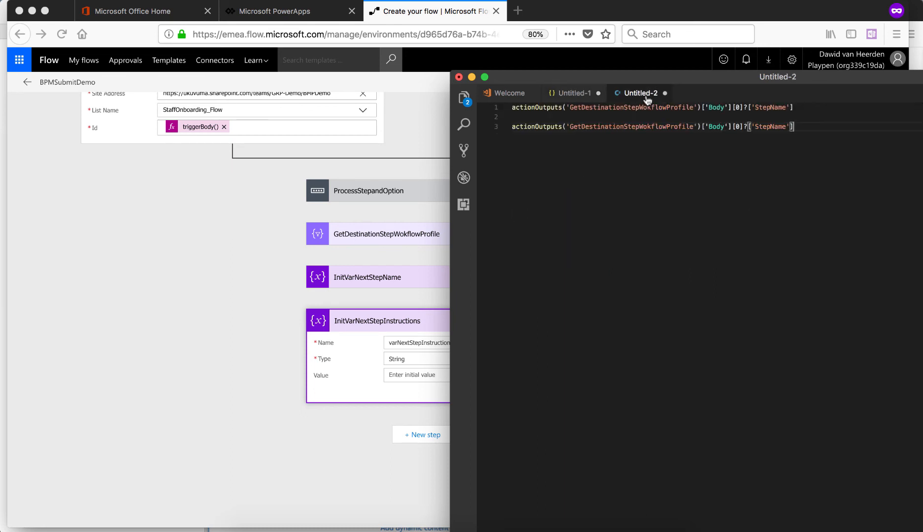
{"action": "double_click", "coordinate": [767, 127]}
{"action": "key", "text": "super+v"}
{"action": "left_click", "coordinate": [824, 127]}
{"action": "left_click", "coordinate": [513, 128], "text": "shift"}
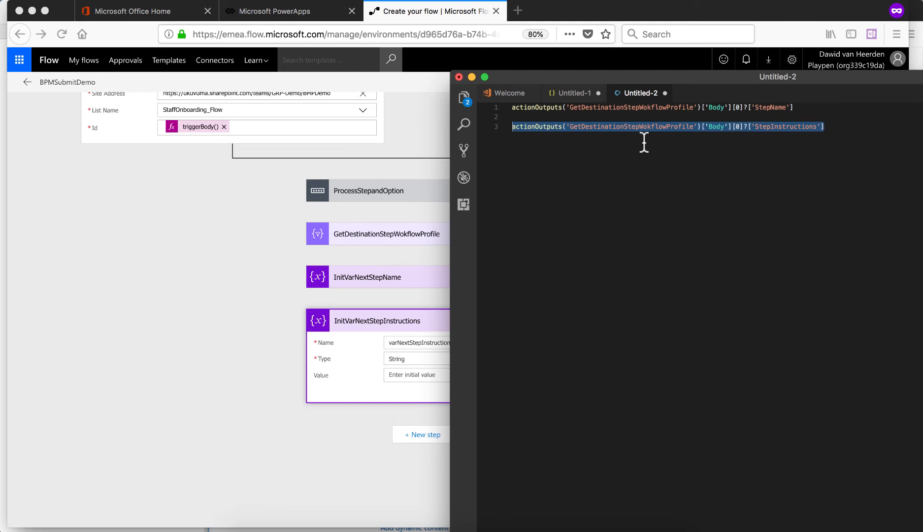
{"action": "key", "text": "super+Tab"}
Set varNextStepInstructions' value to the StepInstructions expression and collapse the step.
{"action": "left_click", "coordinate": [722, 358]}
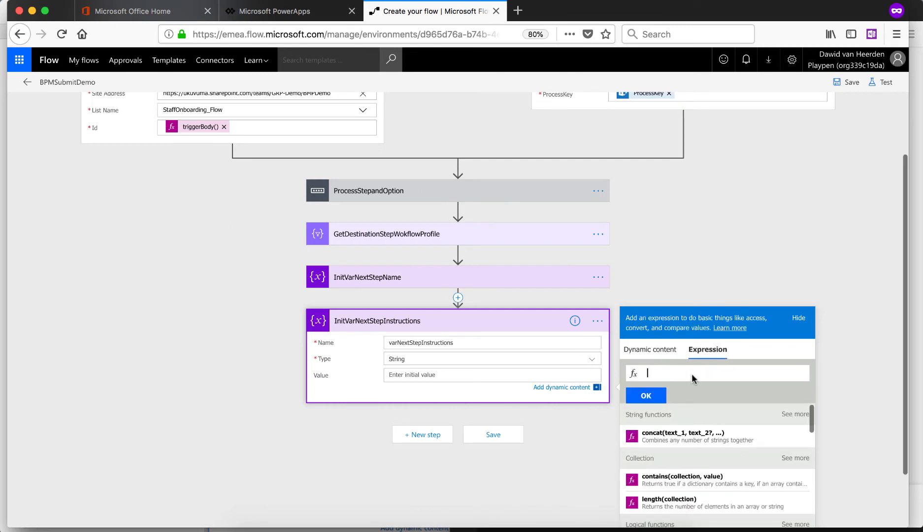
{"action": "key", "text": "super+v"}
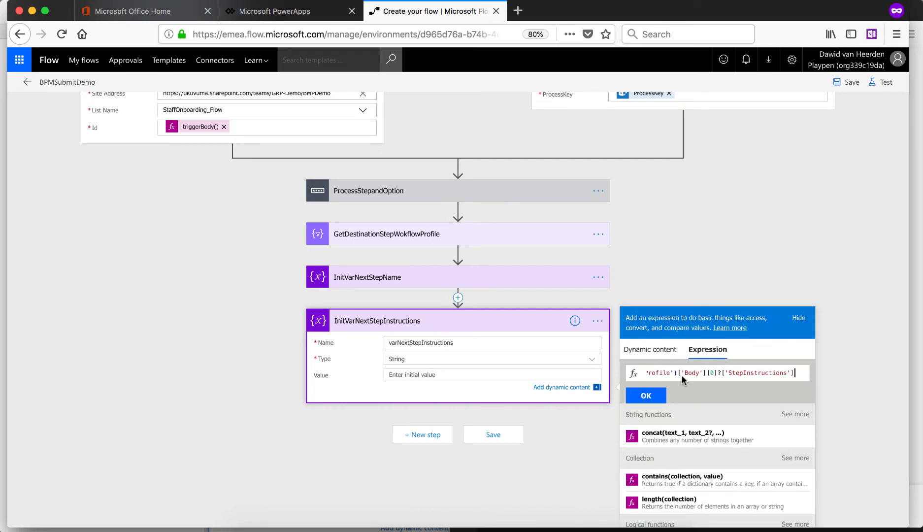
{"action": "left_click", "coordinate": [646, 394]}
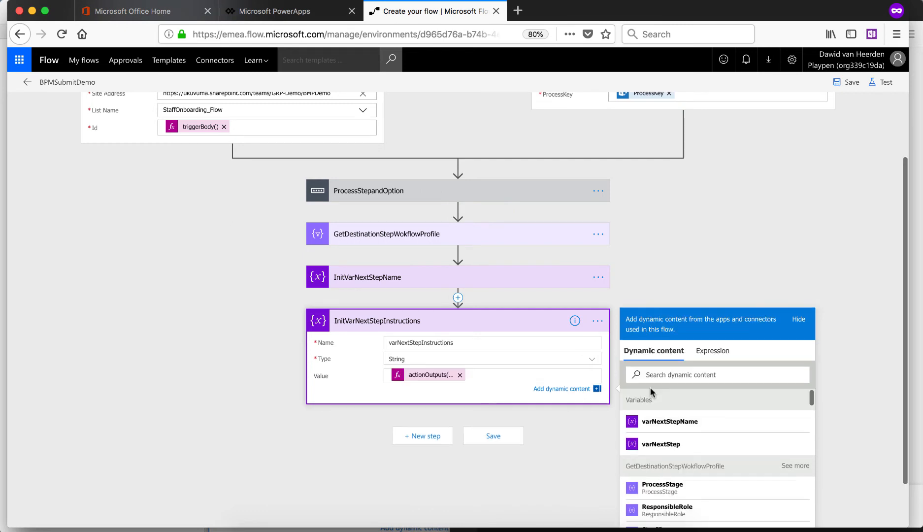
{"action": "left_click", "coordinate": [455, 324]}
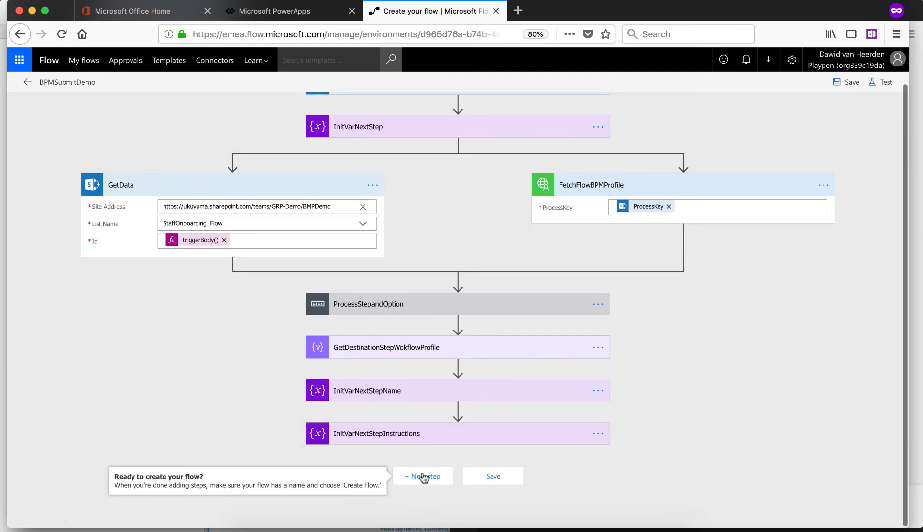
Add another Initialize variable action and rename it InitVarNextStepRole.
{"action": "left_click", "coordinate": [423, 475]}
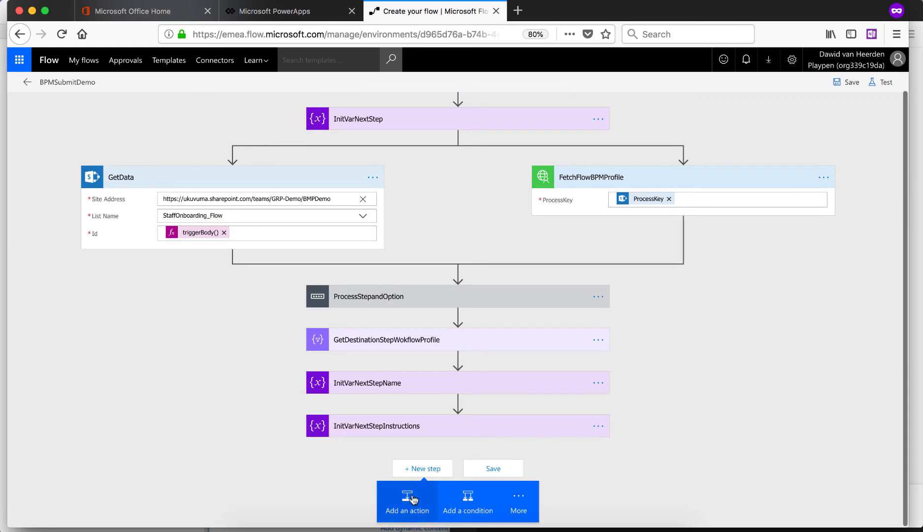
{"action": "left_click", "coordinate": [410, 497]}
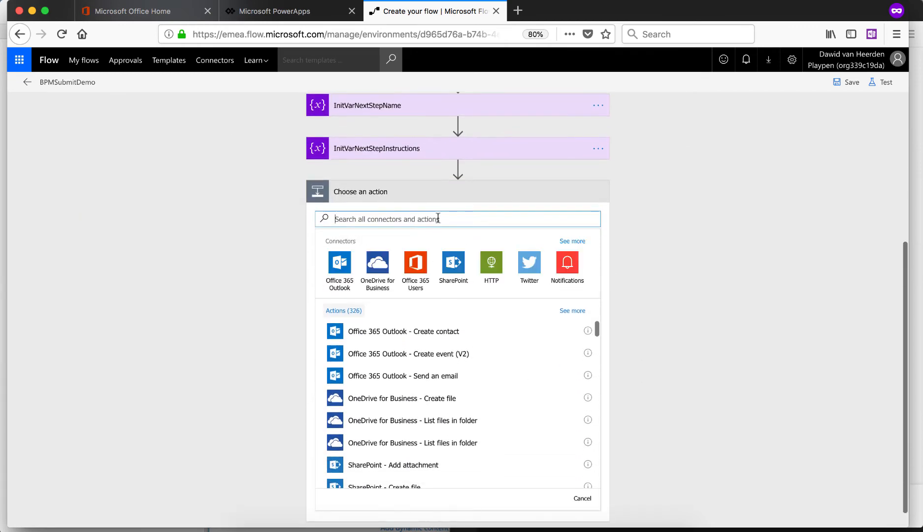
{"action": "type", "text": "variable"}
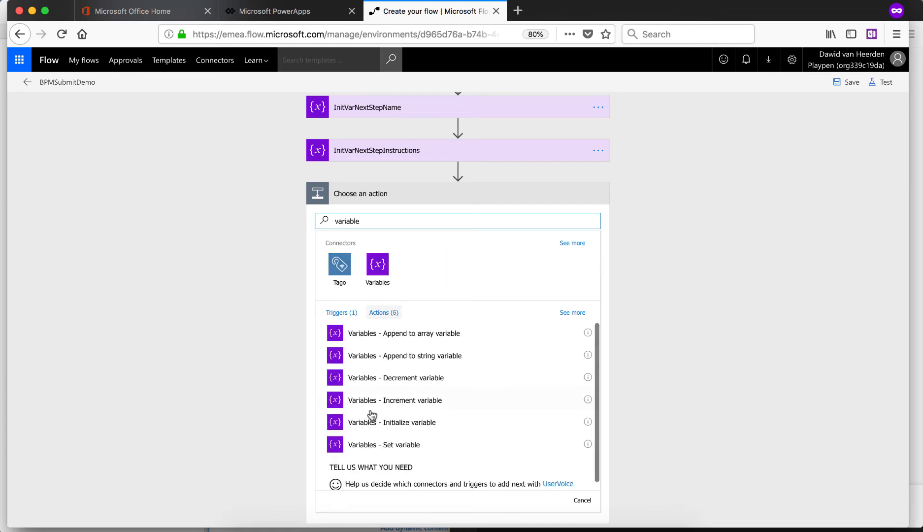
{"action": "left_click", "coordinate": [415, 430]}
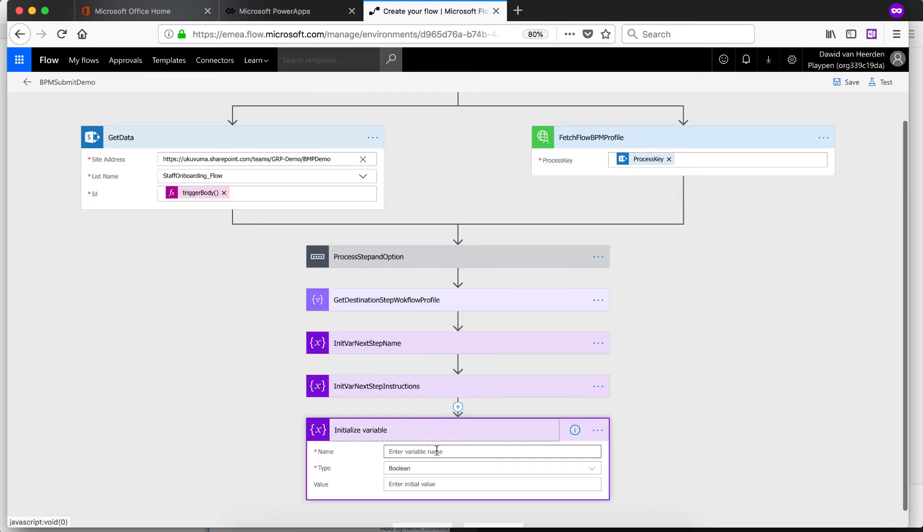
{"action": "left_click", "coordinate": [597, 429]}
{"action": "left_click", "coordinate": [640, 426]}
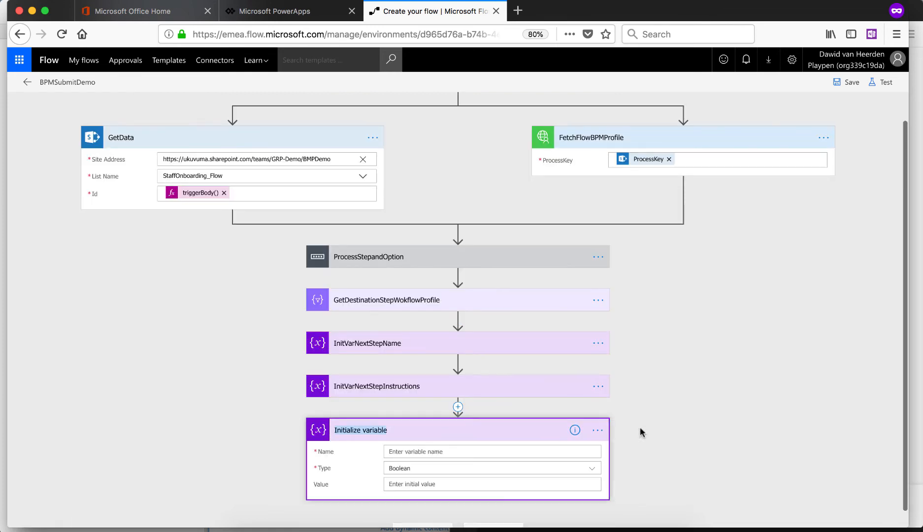
{"action": "type", "text": "InitVarNextStepRole"}
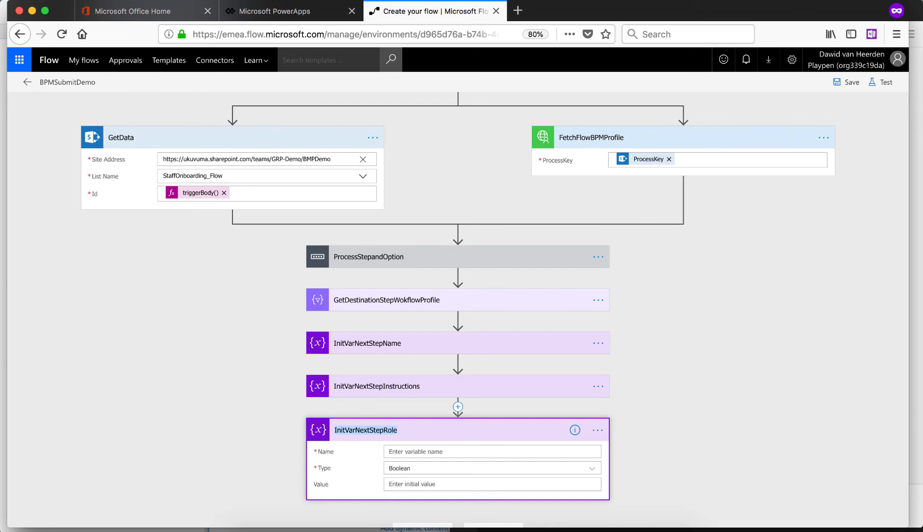
Name the variable varNextStepRole and set its type to String.
{"action": "left_click", "coordinate": [563, 451]}
{"action": "type", "text": "InitVarNextStepRole"}
{"action": "left_click", "coordinate": [403, 451]}
{"action": "key", "text": "BackSpace"}
{"action": "key", "text": "BackSpace"}
{"action": "key", "text": "BackSpace"}
{"action": "key", "text": "BackSpace"}
{"action": "key", "text": "BackSpace"}
{"action": "type", "text": "v"}
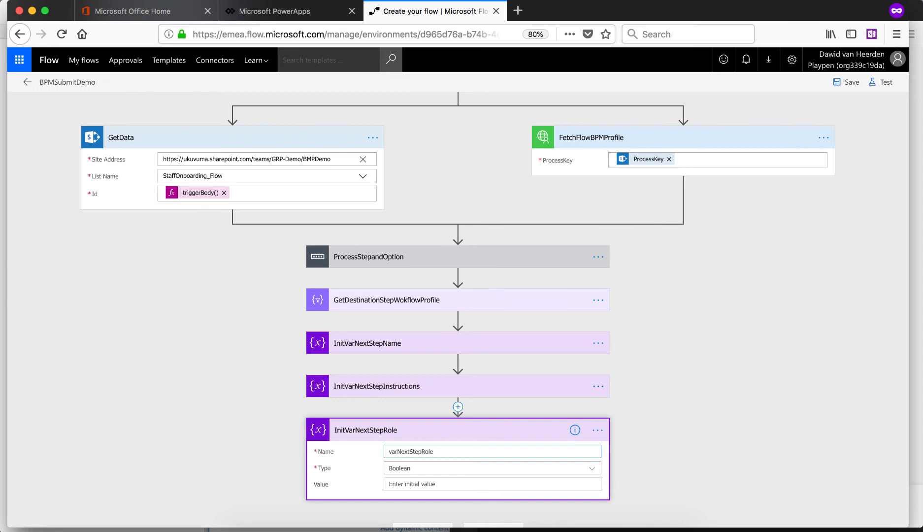
{"action": "left_click", "coordinate": [418, 470]}
{"action": "scroll", "coordinate": [412, 512], "scroll_direction": "down", "scroll_amount": 1}
{"action": "scroll", "coordinate": [412, 506], "scroll_direction": "down", "scroll_amount": 1}
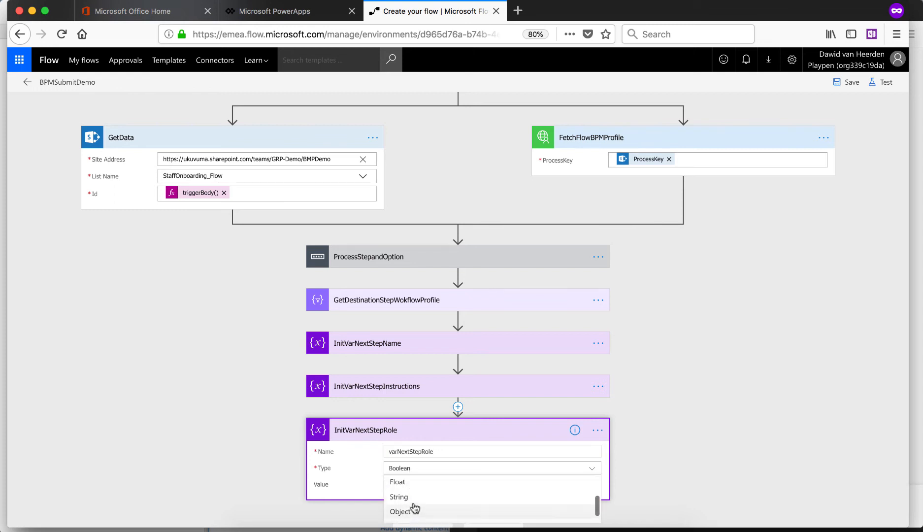
{"action": "left_click", "coordinate": [416, 498]}
{"action": "scroll", "coordinate": [715, 344], "scroll_direction": "down", "scroll_amount": 1}
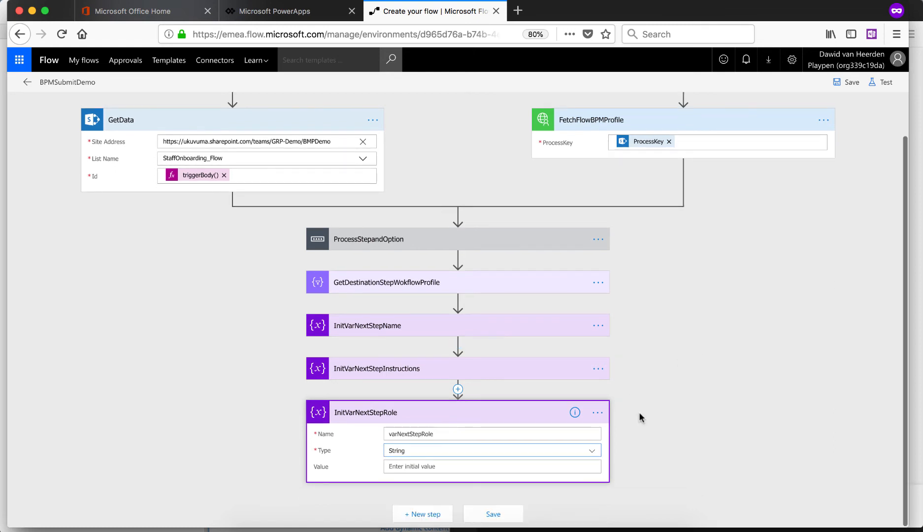
Copy the StepInstructions expression from line 3 into a new line 5.
{"action": "left_click", "coordinate": [548, 522]}
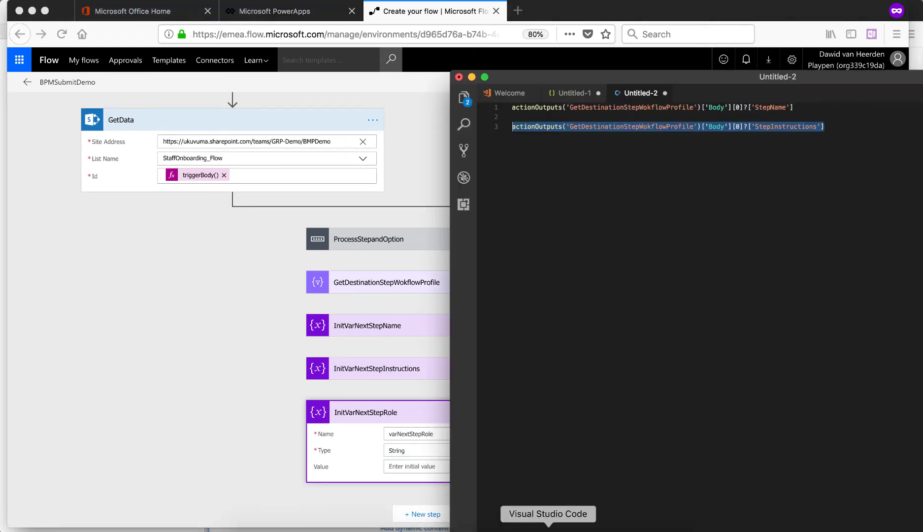
{"action": "left_click", "coordinate": [790, 134]}
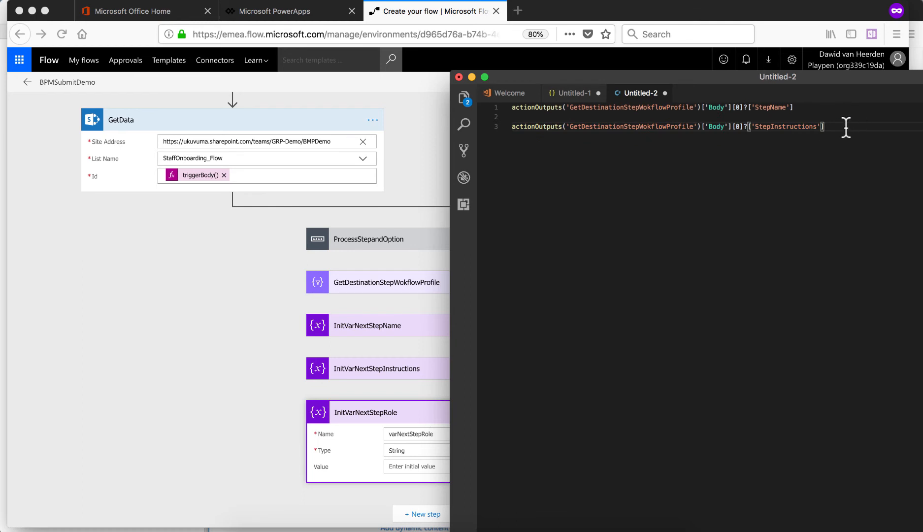
{"action": "left_click", "coordinate": [514, 126], "text": "shift"}
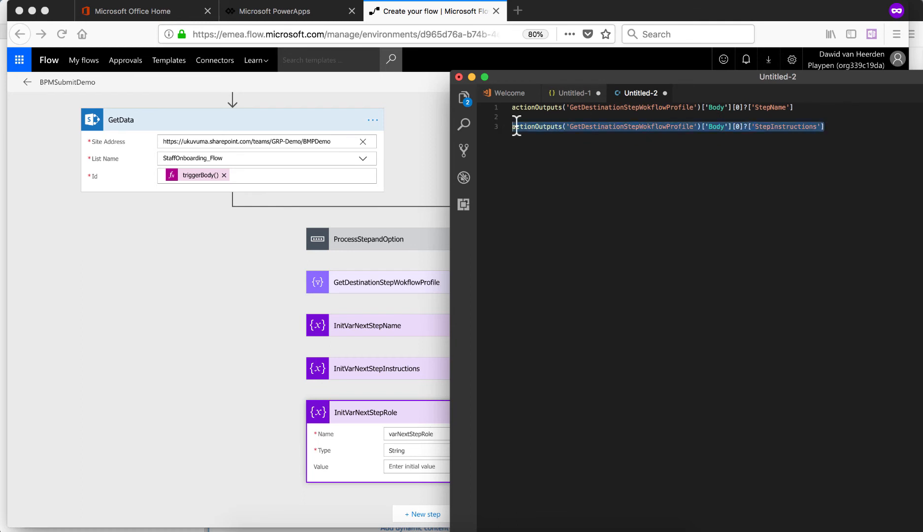
{"action": "key", "text": "super+c"}
{"action": "left_click", "coordinate": [842, 124]}
{"action": "key", "text": "Return"}
{"action": "key", "text": "Return"}
{"action": "key", "text": "super+v"}
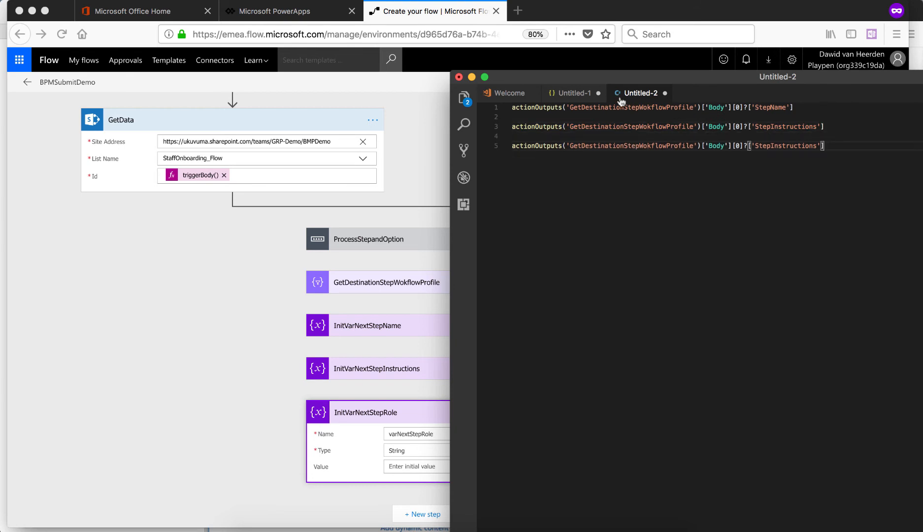
Replace StepInstructions with ResponsibleRole from the JSON profile and copy the line 5 expression.
{"action": "left_click", "coordinate": [580, 94]}
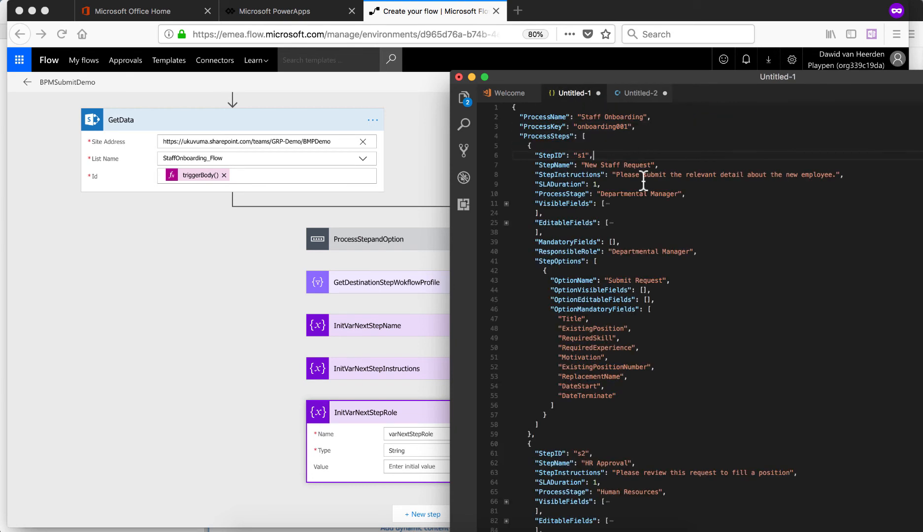
{"action": "double_click", "coordinate": [570, 252]}
{"action": "left_click", "coordinate": [635, 94]}
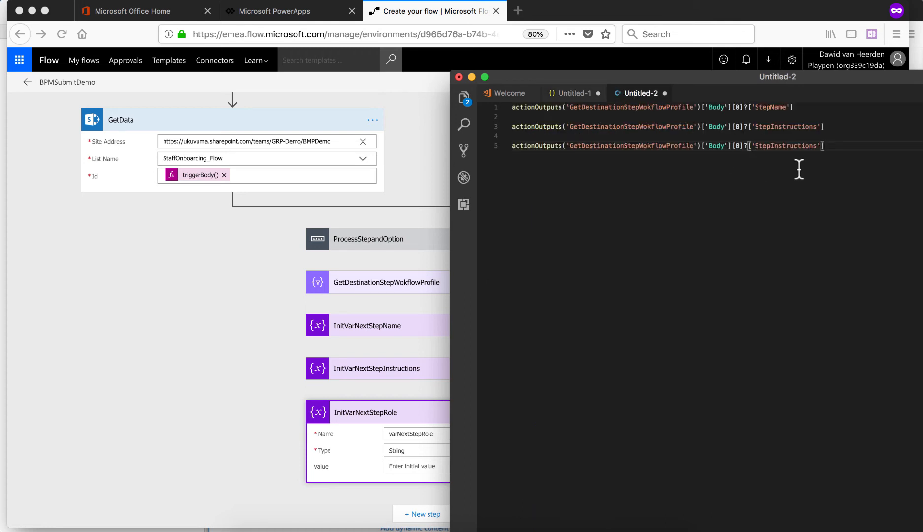
{"action": "double_click", "coordinate": [785, 145]}
{"action": "key", "text": "super+v"}
{"action": "left_click", "coordinate": [515, 146], "text": "shift"}
{"action": "key", "text": "shift+Home"}
Give InitVarNextStepRole the ResponsibleRole expression as its value, collapse it, and save the flow.
{"action": "left_click", "coordinate": [404, 465]}
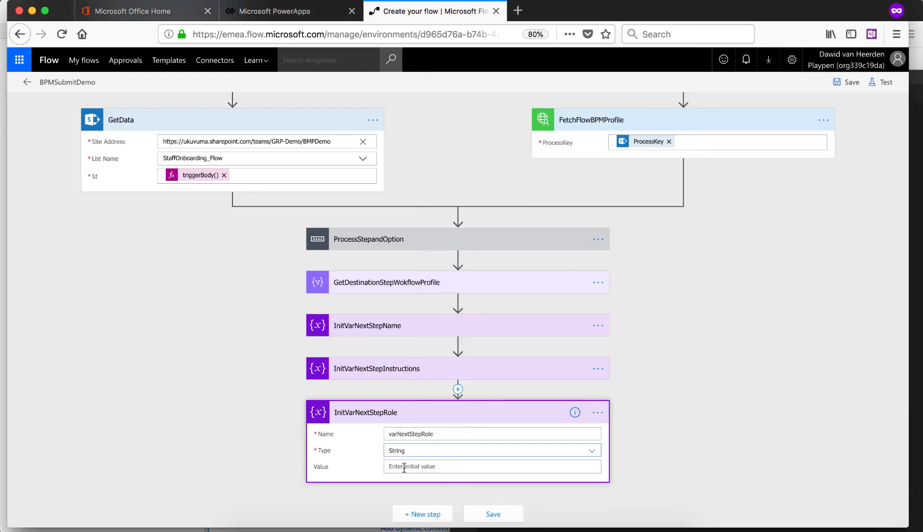
{"action": "left_click", "coordinate": [709, 443]}
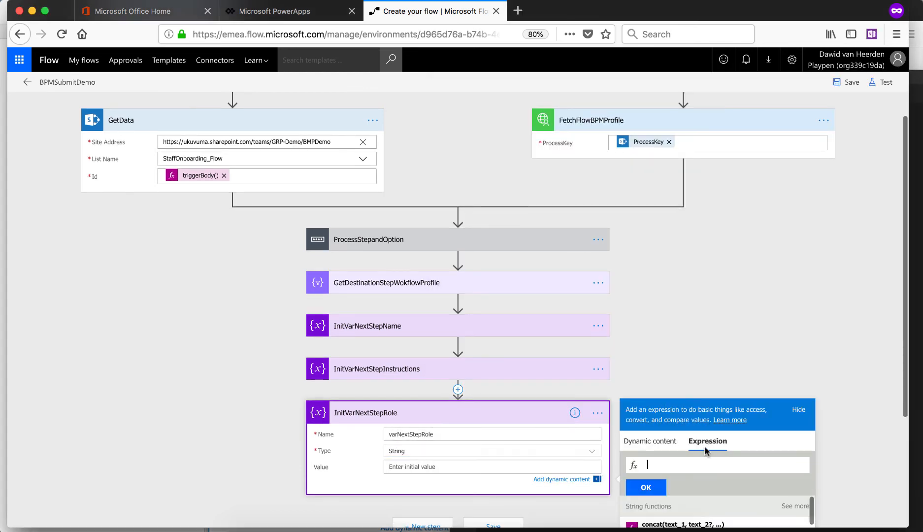
{"action": "key", "text": "super+v"}
{"action": "left_click", "coordinate": [646, 487]}
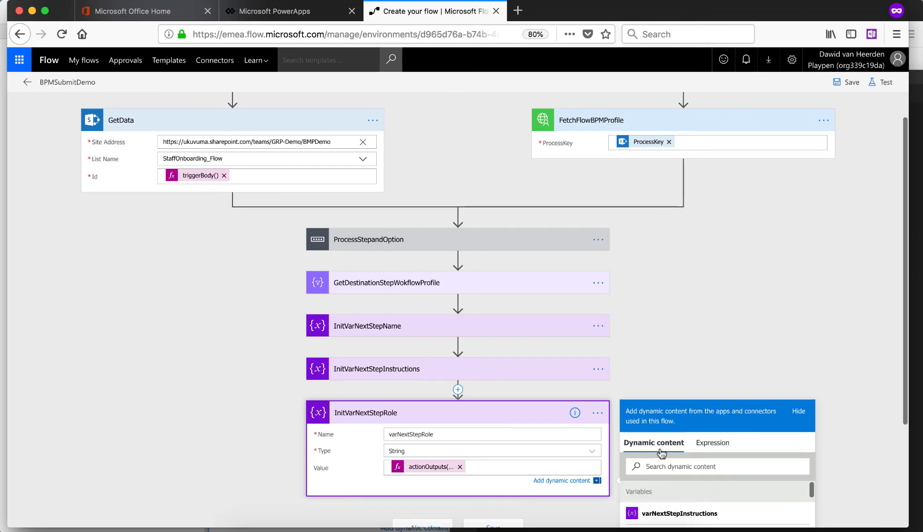
{"action": "scroll", "coordinate": [677, 391], "scroll_direction": "down", "scroll_amount": 3}
{"action": "left_click", "coordinate": [529, 269]}
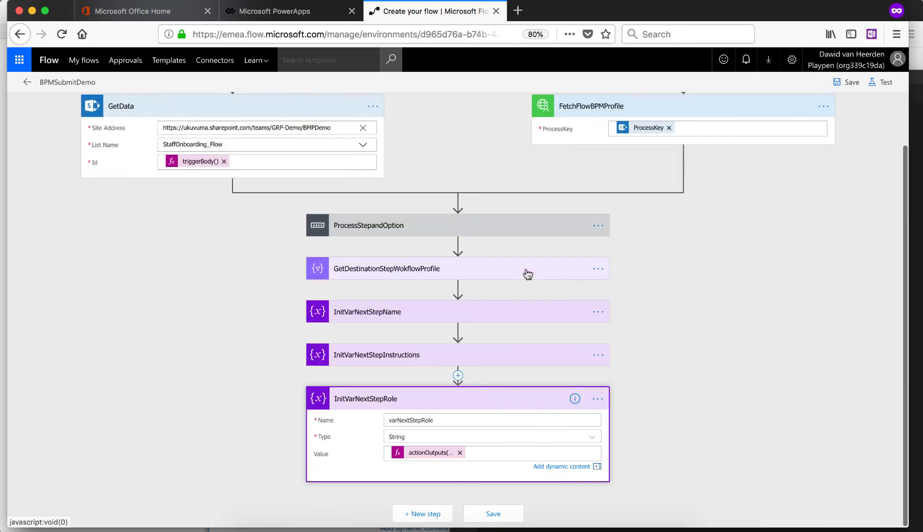
{"action": "left_click", "coordinate": [843, 82]}
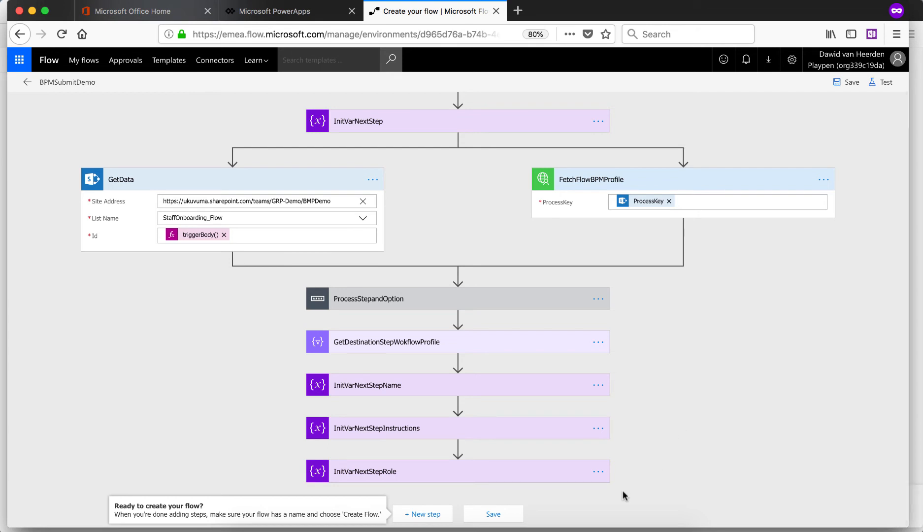
Check the VS Code notes, then begin adding a step below InitVarNextStepRole.
{"action": "left_click", "coordinate": [549, 517]}
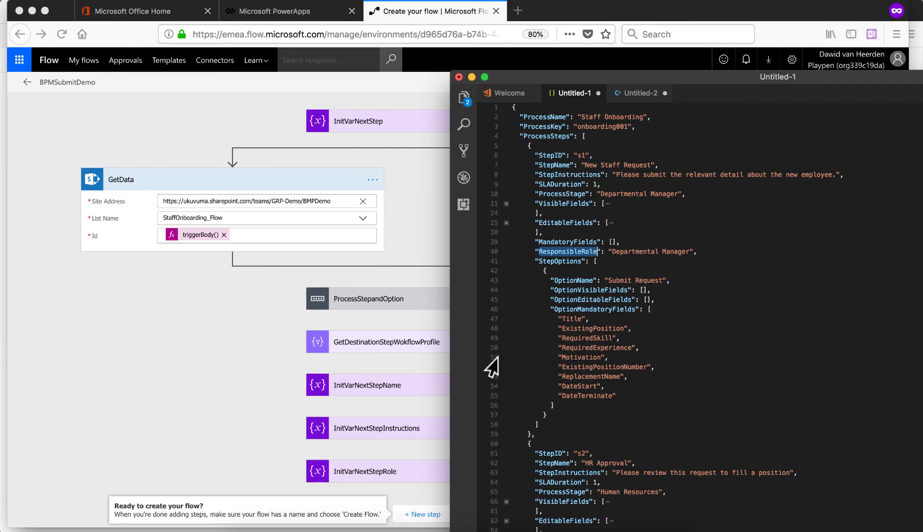
{"action": "left_click", "coordinate": [282, 447]}
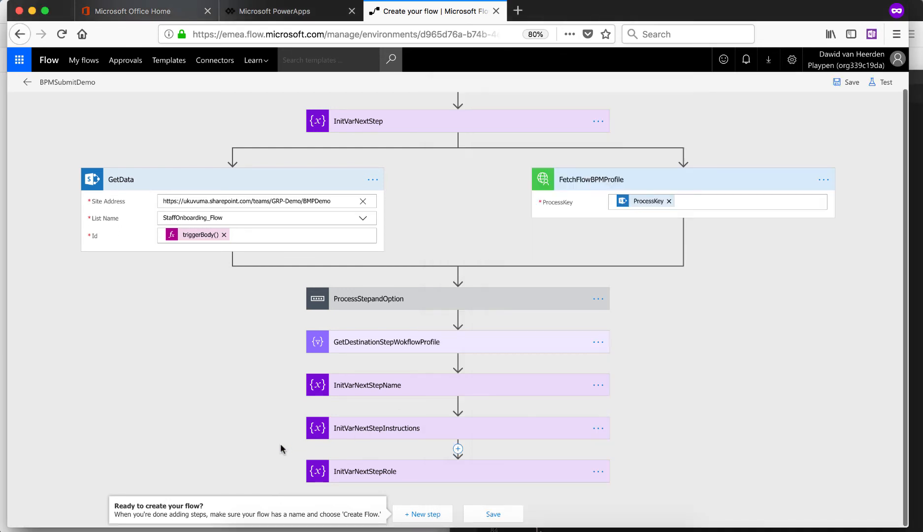
{"action": "left_click", "coordinate": [422, 514]}
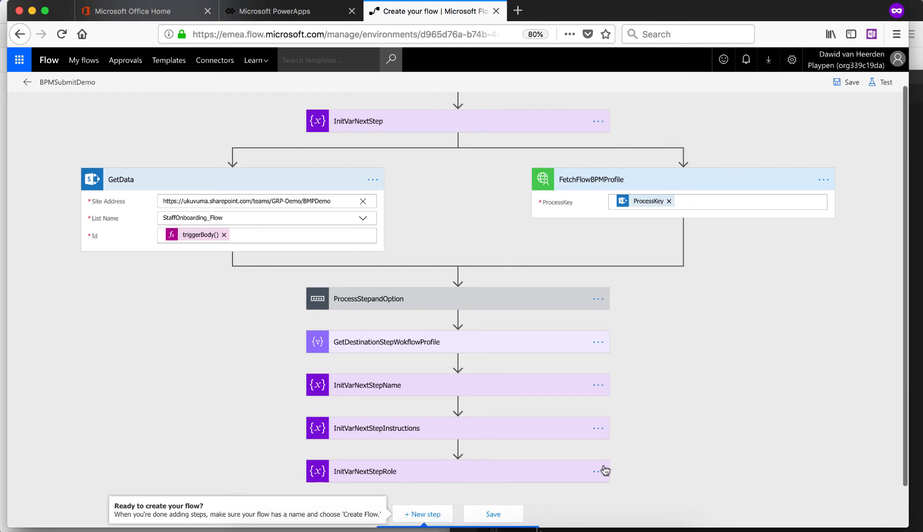
Add a fourth Initialize variable action and rename it InitVarSLADuration.
{"action": "left_click", "coordinate": [407, 502]}
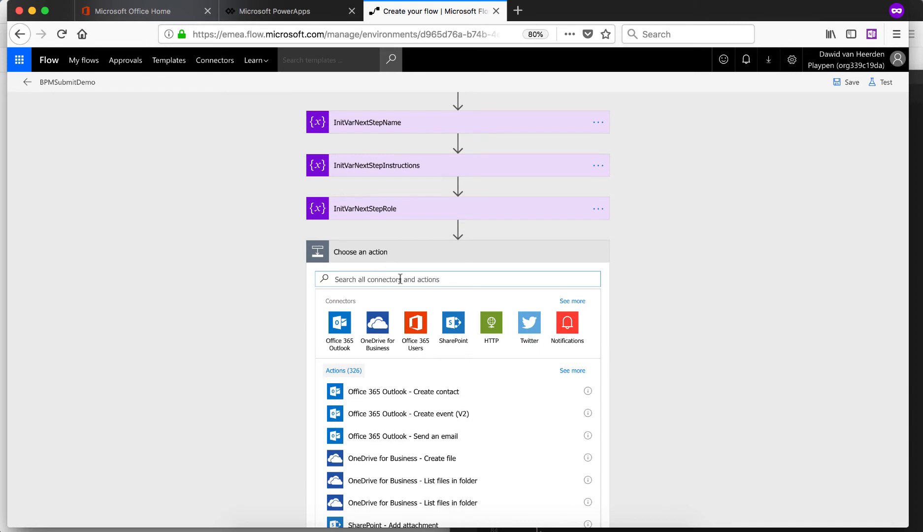
{"action": "type", "text": "variable"}
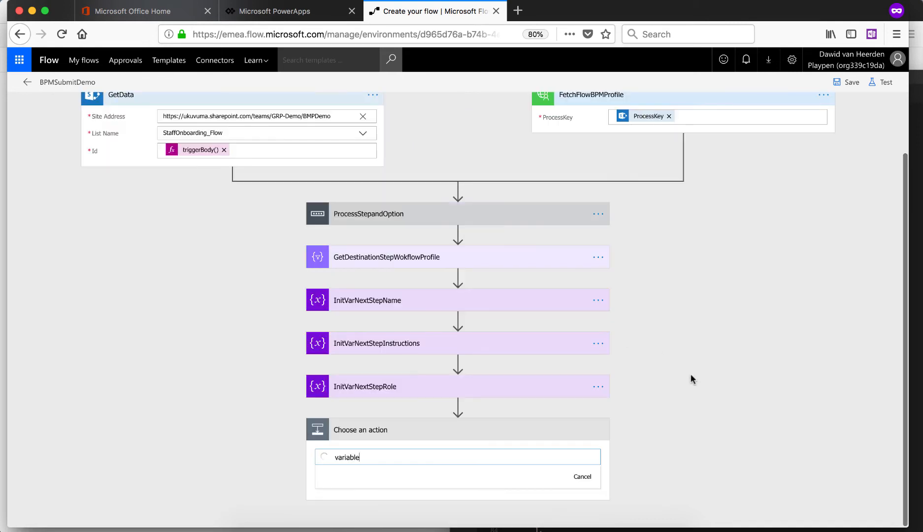
{"action": "scroll", "coordinate": [690, 379], "scroll_direction": "down", "scroll_amount": 5}
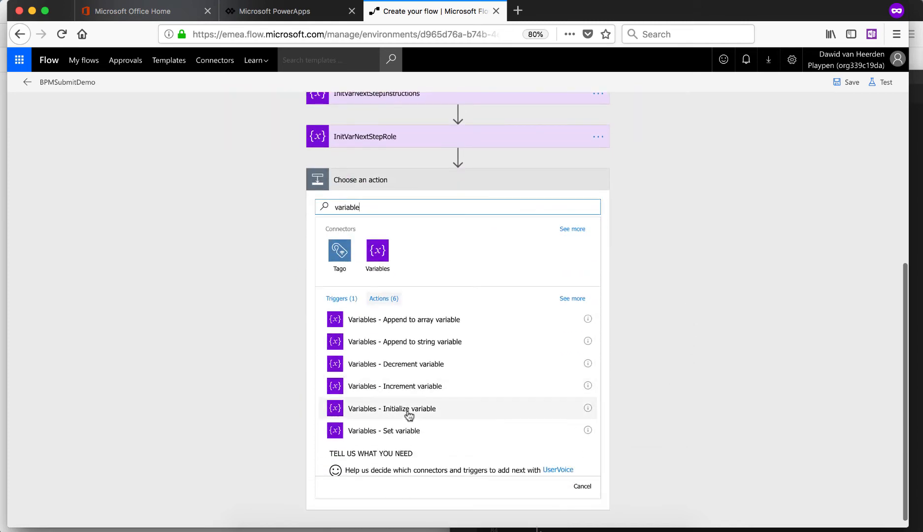
{"action": "left_click", "coordinate": [535, 400]}
{"action": "left_click", "coordinate": [598, 429]}
{"action": "left_click", "coordinate": [639, 433]}
{"action": "key", "text": "Right"}
{"action": "key", "text": "BackSpace"}
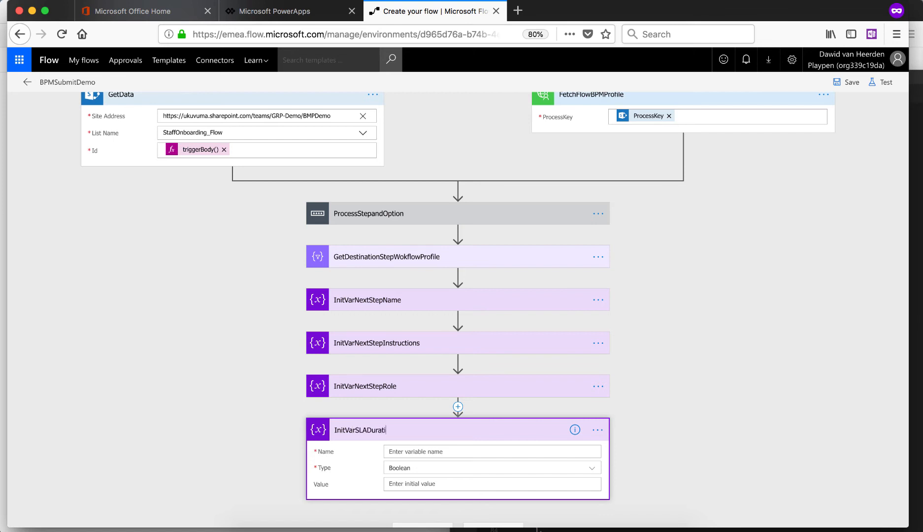
Name the variable varSLADuration and set its type to Integer, checking the JSON profile.
{"action": "left_click", "coordinate": [490, 451]}
{"action": "type", "text": "varSLADuration"}
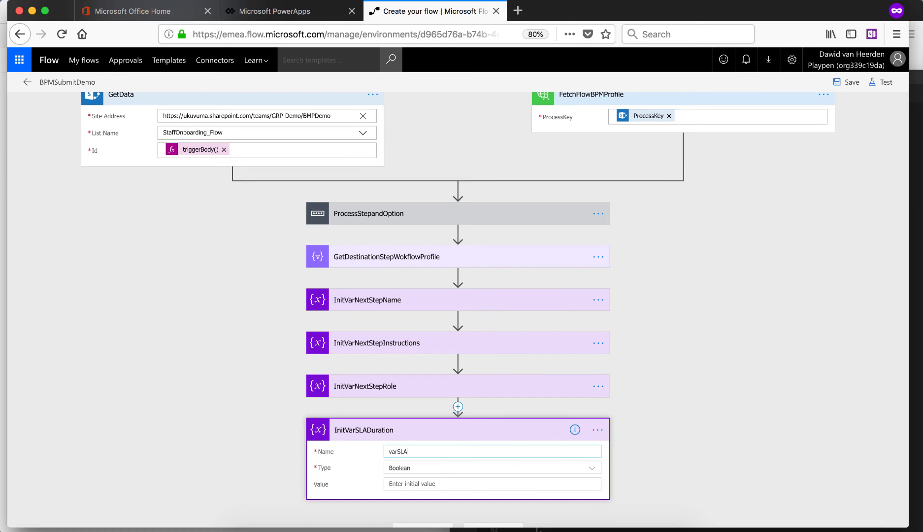
{"action": "left_click", "coordinate": [476, 467]}
{"action": "scroll", "coordinate": [428, 514], "scroll_direction": "down", "scroll_amount": 1}
{"action": "scroll", "coordinate": [424, 514], "scroll_direction": "down", "scroll_amount": 3}
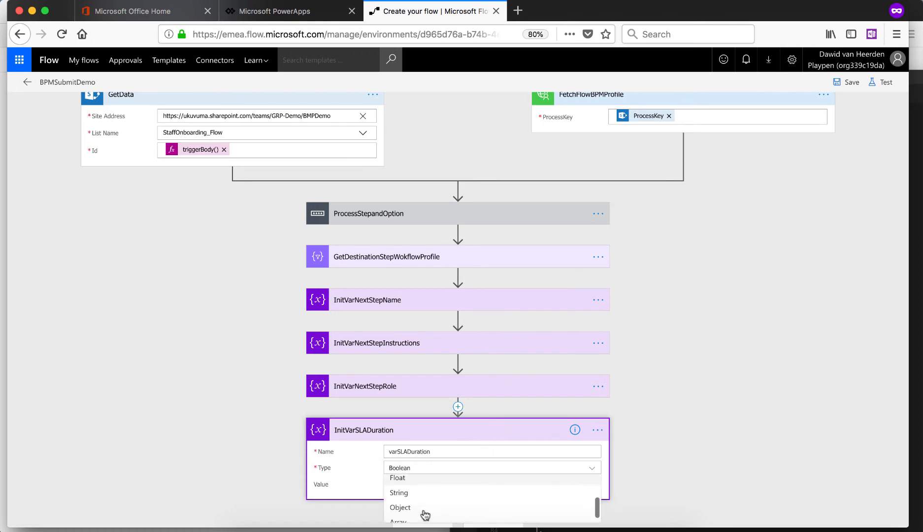
{"action": "left_click", "coordinate": [548, 528]}
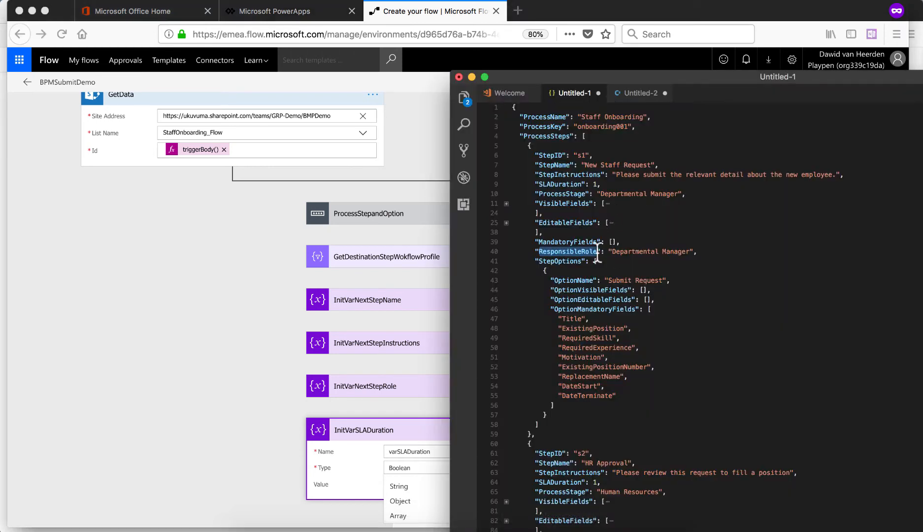
{"action": "key", "text": "super+Tab"}
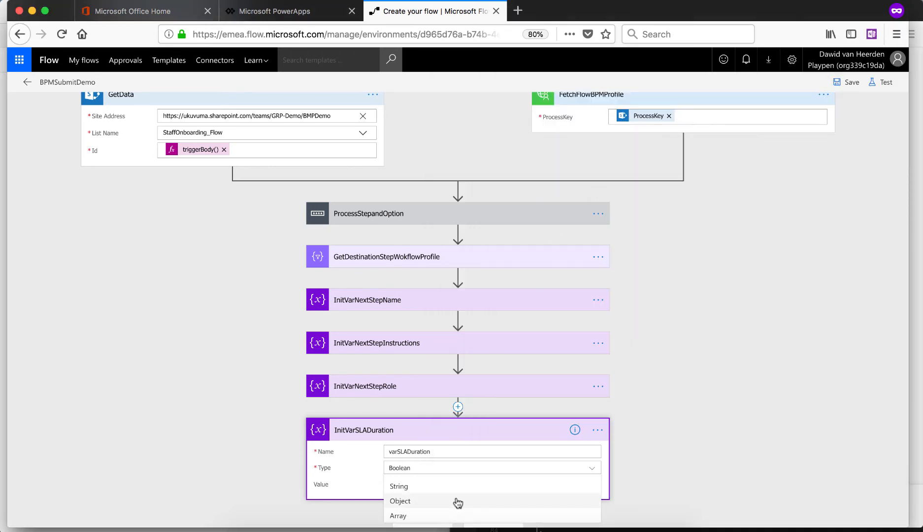
{"action": "scroll", "coordinate": [424, 495], "scroll_direction": "down", "scroll_amount": 2}
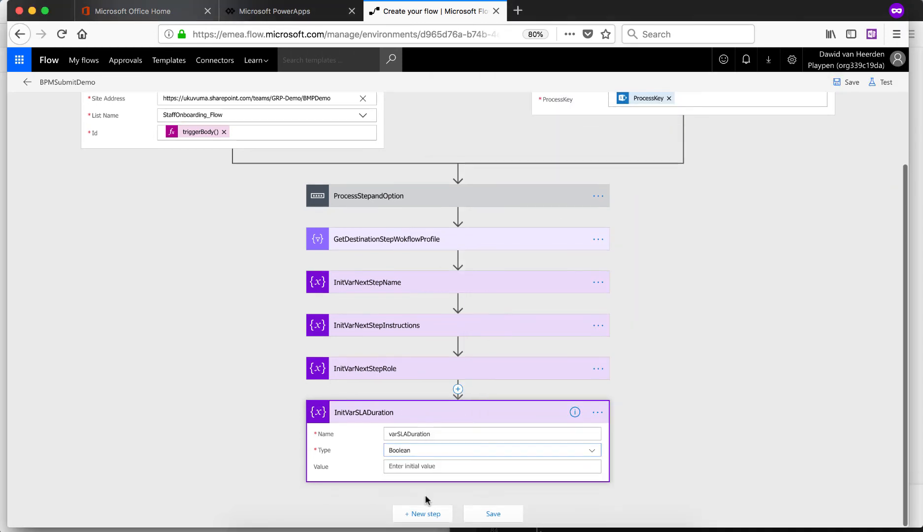
{"action": "left_click", "coordinate": [437, 451]}
{"action": "left_click", "coordinate": [422, 484]}
{"action": "left_click", "coordinate": [446, 468]}
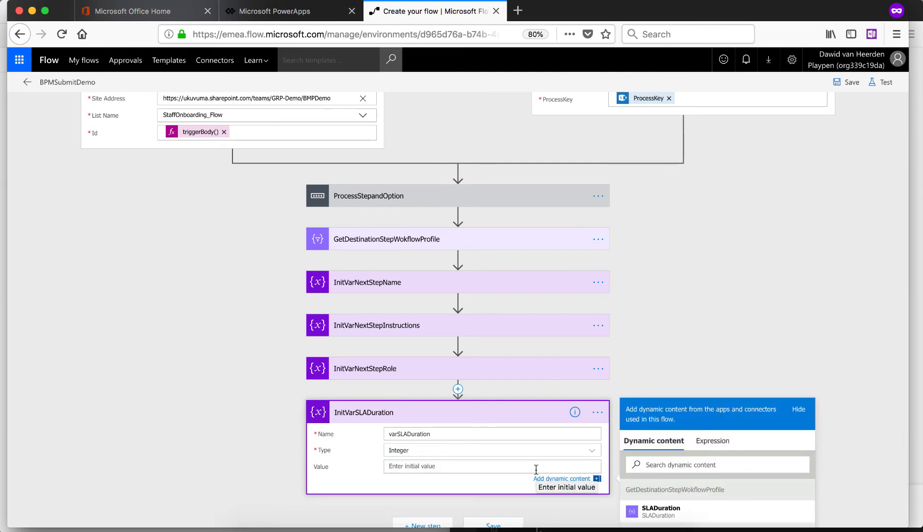
{"action": "left_click", "coordinate": [534, 524]}
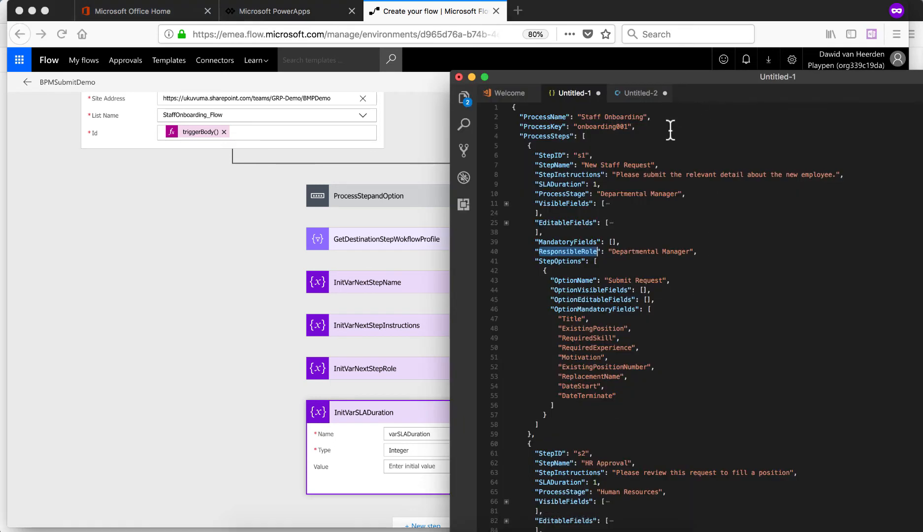
Duplicate the ResponsibleRole expression as line 7, swap in SLADuration, and select it.
{"action": "left_click", "coordinate": [639, 100]}
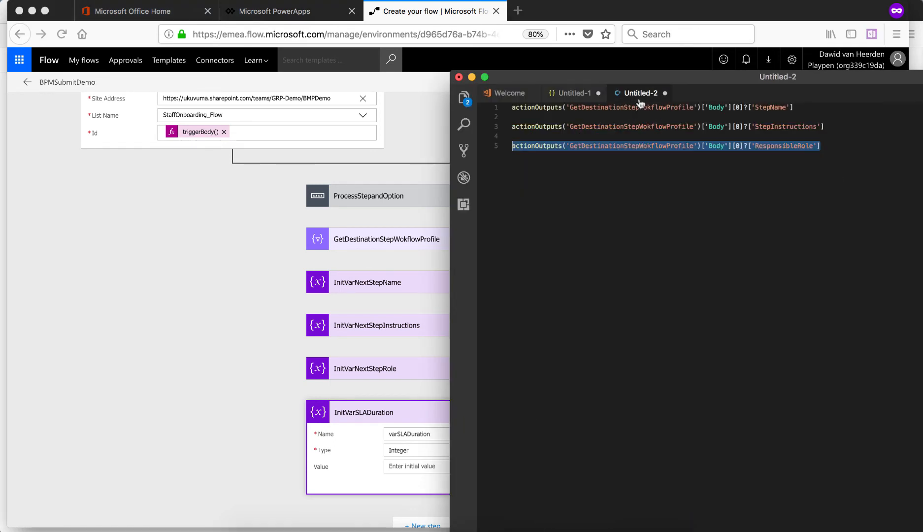
{"action": "left_click", "coordinate": [832, 146]}
{"action": "key", "text": "Return"}
{"action": "key", "text": "Return"}
{"action": "type", "text": "actionOutputs('GetDestinationStepWokflowProfile')['Body'][0]?['ResponsibleRole']"}
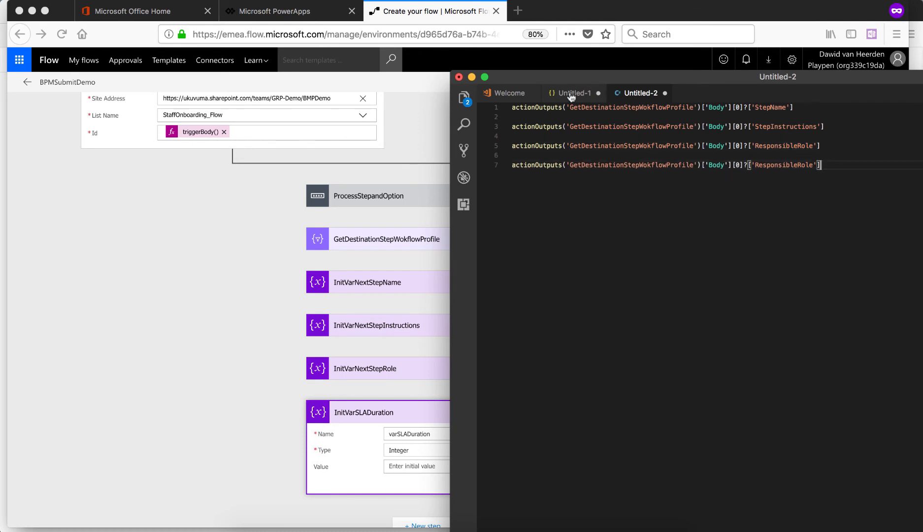
{"action": "left_click", "coordinate": [571, 94]}
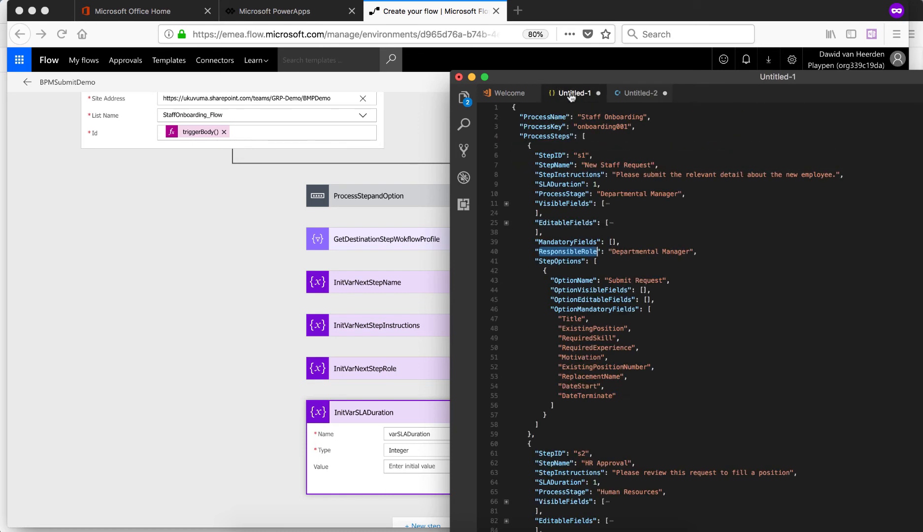
{"action": "double_click", "coordinate": [562, 184]}
{"action": "key", "text": "super+c"}
{"action": "left_click", "coordinate": [640, 94]}
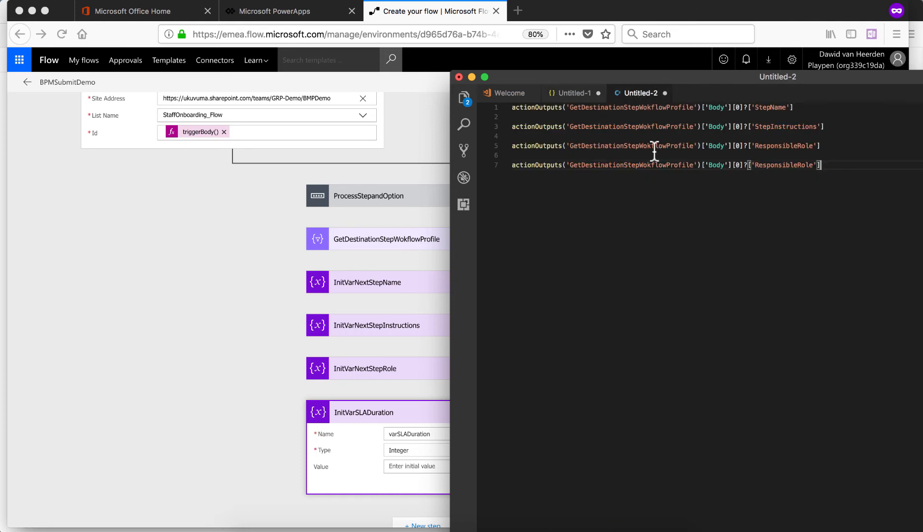
{"action": "double_click", "coordinate": [786, 165]}
{"action": "key", "text": "super+v"}
{"action": "key", "text": "End"}
{"action": "left_click", "coordinate": [512, 165], "text": "shift"}
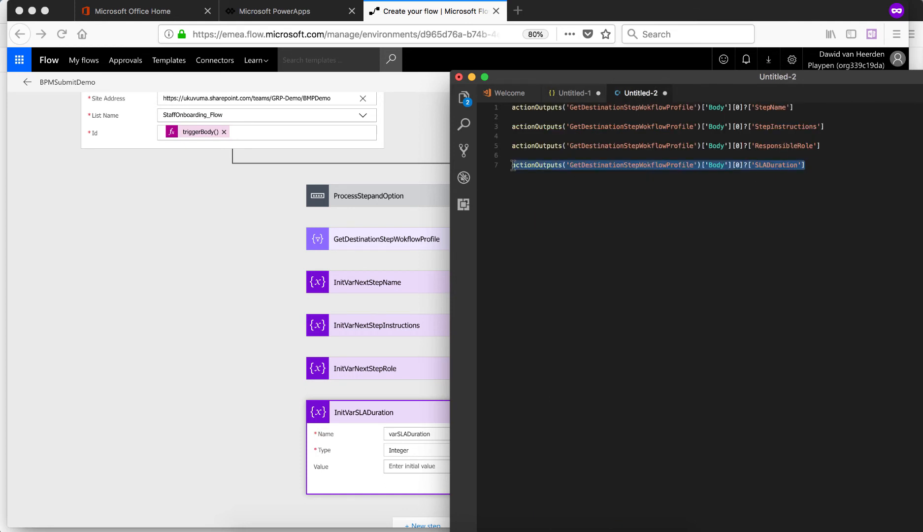
{"action": "left_click", "coordinate": [416, 466]}
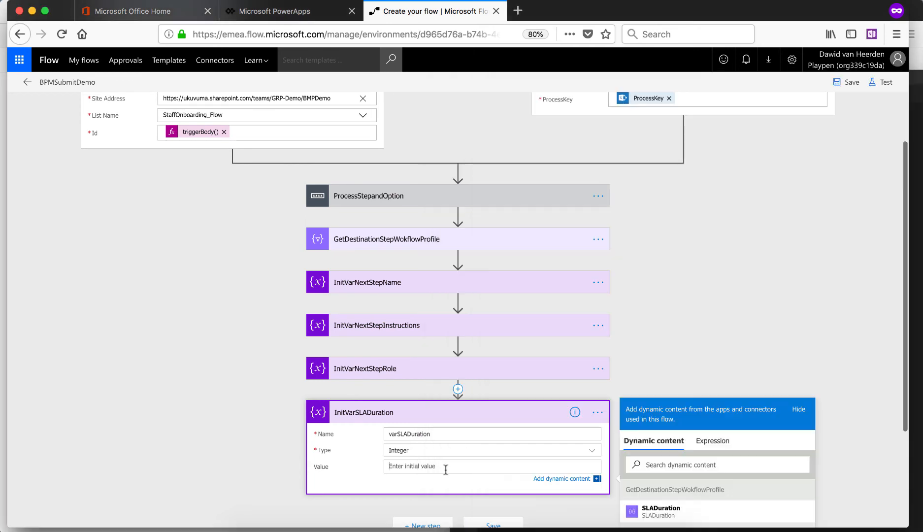
Set InitVarSLADuration's value to the SLADuration expression, collapse it, and add a new action.
{"action": "left_click", "coordinate": [700, 445]}
{"action": "key", "text": "super+v"}
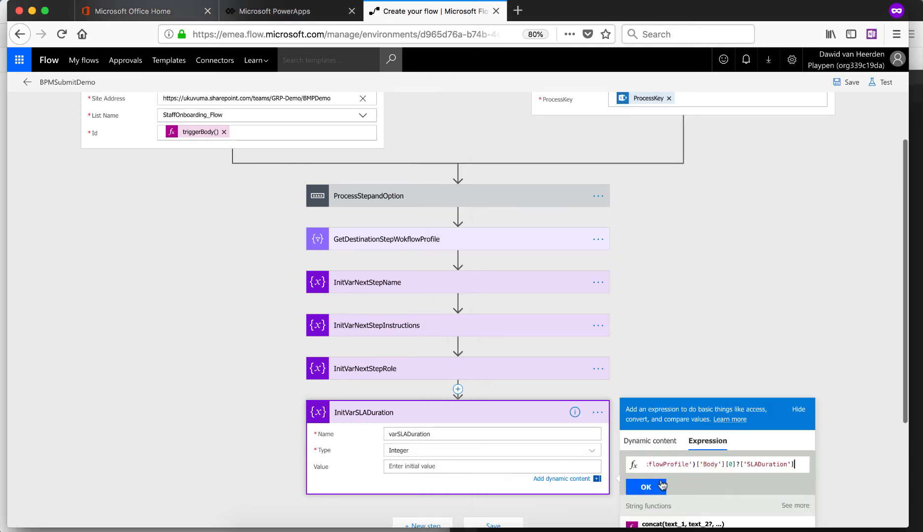
{"action": "left_click", "coordinate": [646, 486]}
{"action": "scroll", "coordinate": [679, 367], "scroll_direction": "down", "scroll_amount": 3}
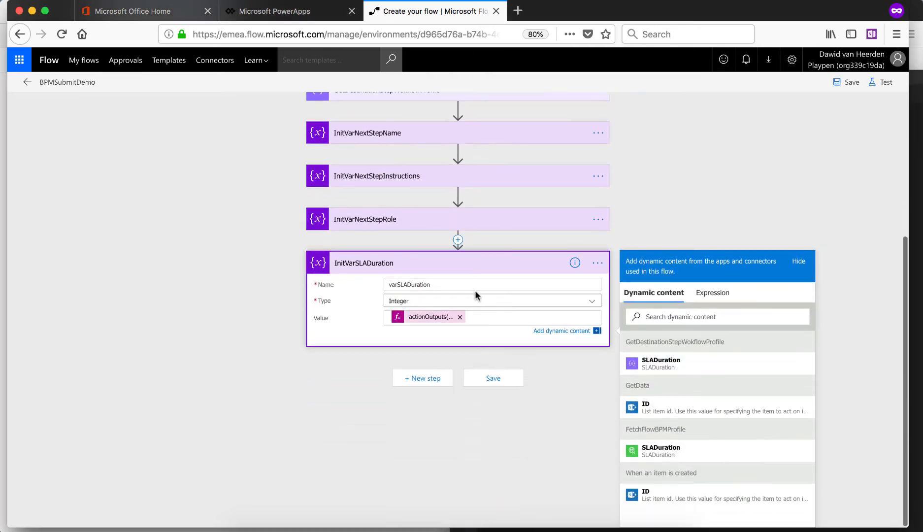
{"action": "left_click", "coordinate": [440, 269]}
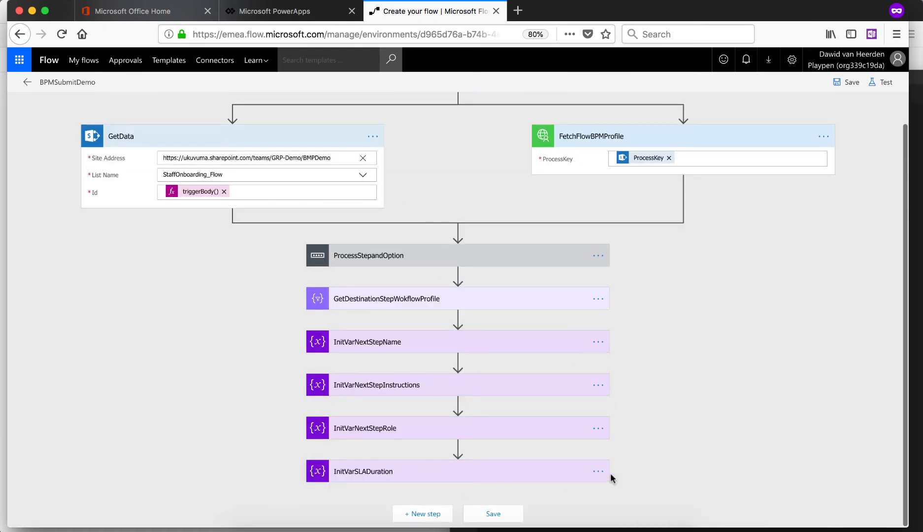
{"action": "left_click", "coordinate": [417, 513]}
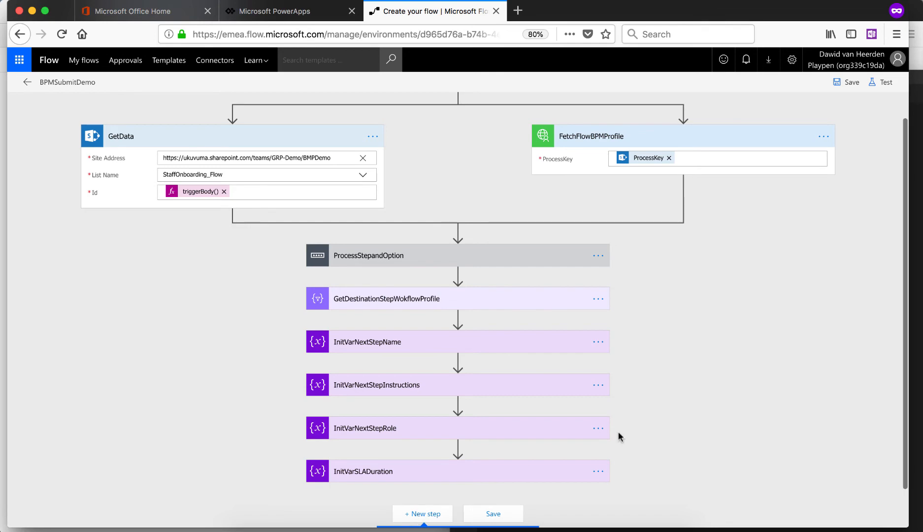
{"action": "left_click", "coordinate": [410, 494]}
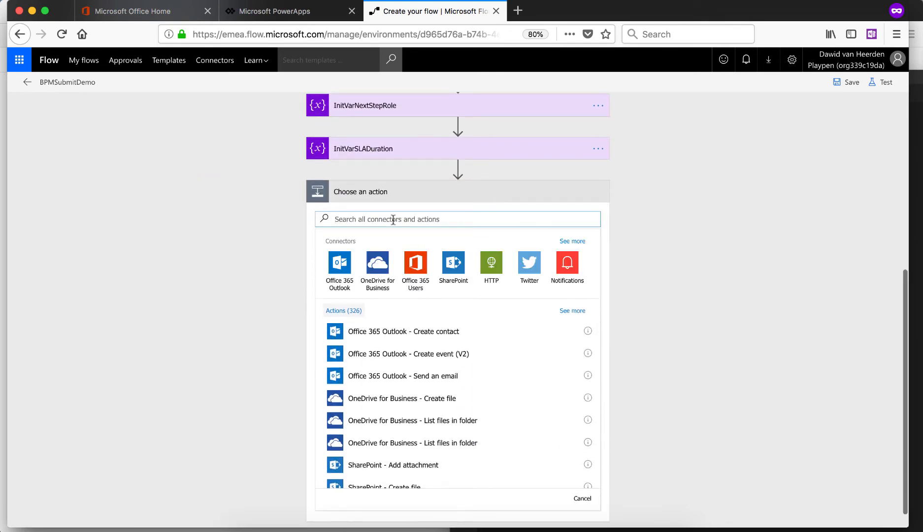
Add an Initialize variable step named InitVarResponsiblePerson that declares varResponsiblePerson.
{"action": "type", "text": "variable"}
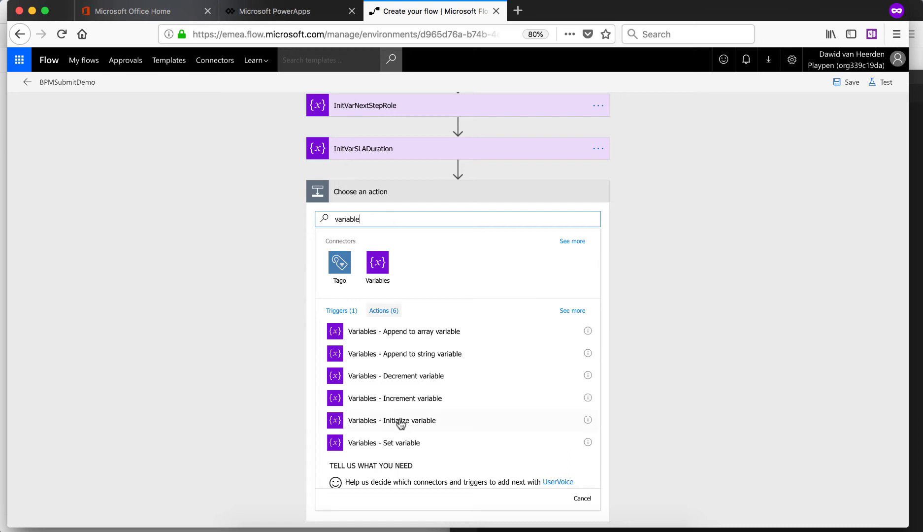
{"action": "left_click", "coordinate": [416, 420]}
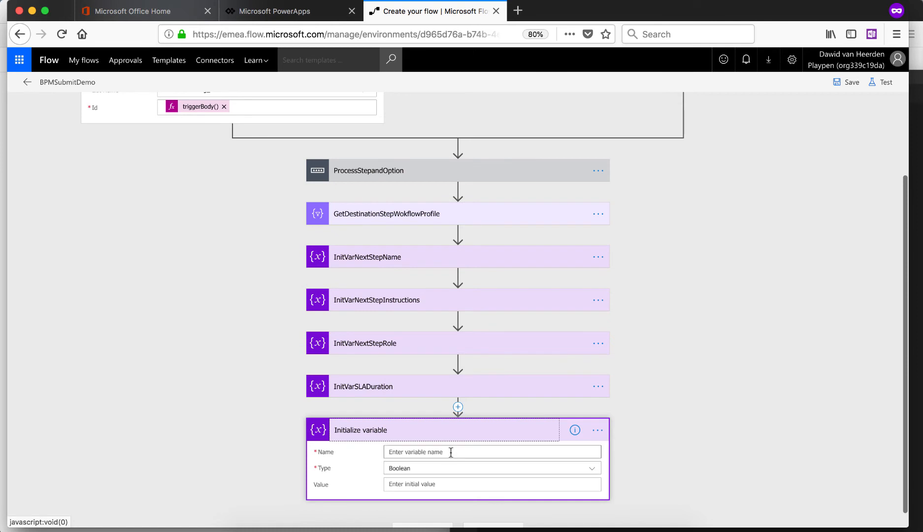
{"action": "left_click", "coordinate": [599, 430]}
{"action": "left_click", "coordinate": [640, 428]}
{"action": "type", "text": "I"}
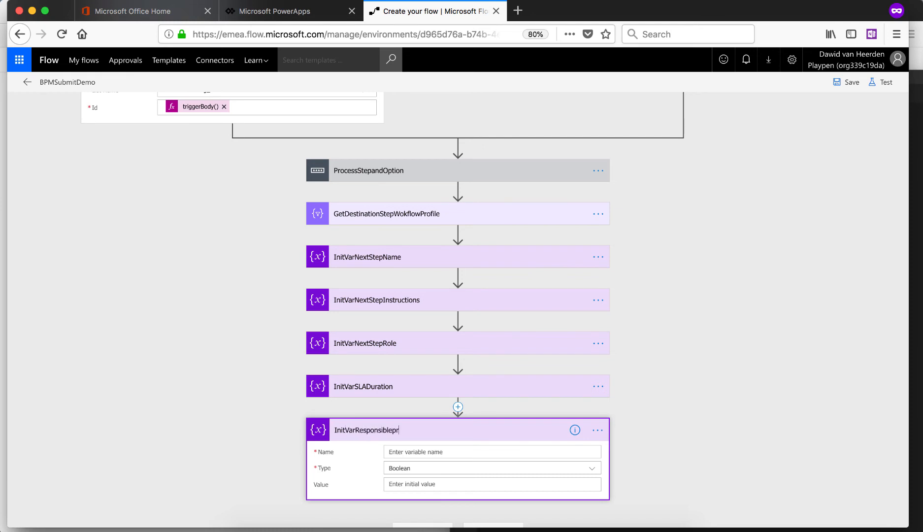
{"action": "type", "text": "nitVarResponsiblePerson"}
{"action": "left_click", "coordinate": [438, 451]}
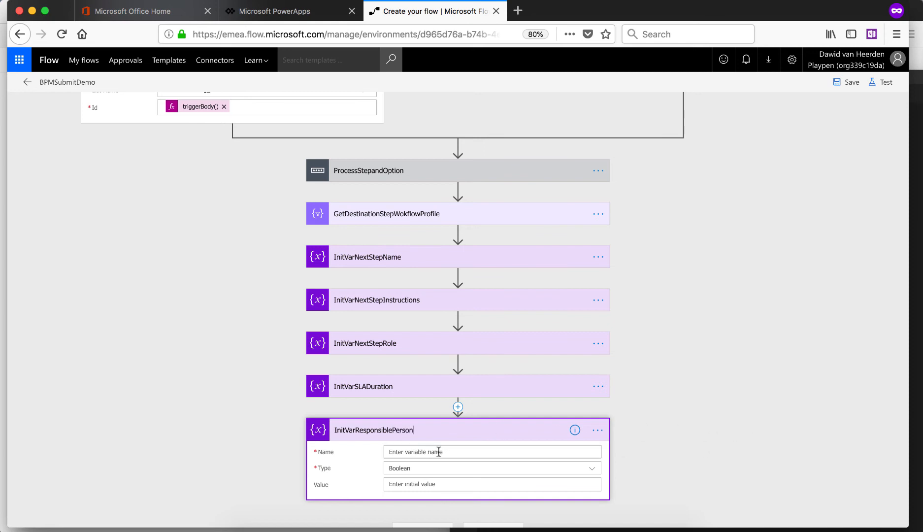
{"action": "type", "text": "var"}
Make varResponsiblePerson a String with an empty-quotes initial value, then save the flow.
{"action": "left_click", "coordinate": [579, 470]}
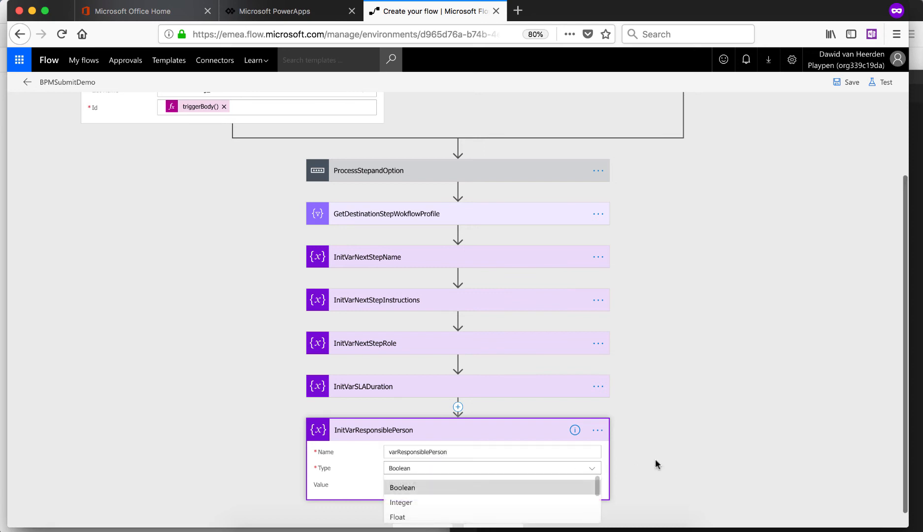
{"action": "scroll", "coordinate": [635, 463], "scroll_direction": "down", "scroll_amount": 1}
{"action": "left_click", "coordinate": [583, 449]}
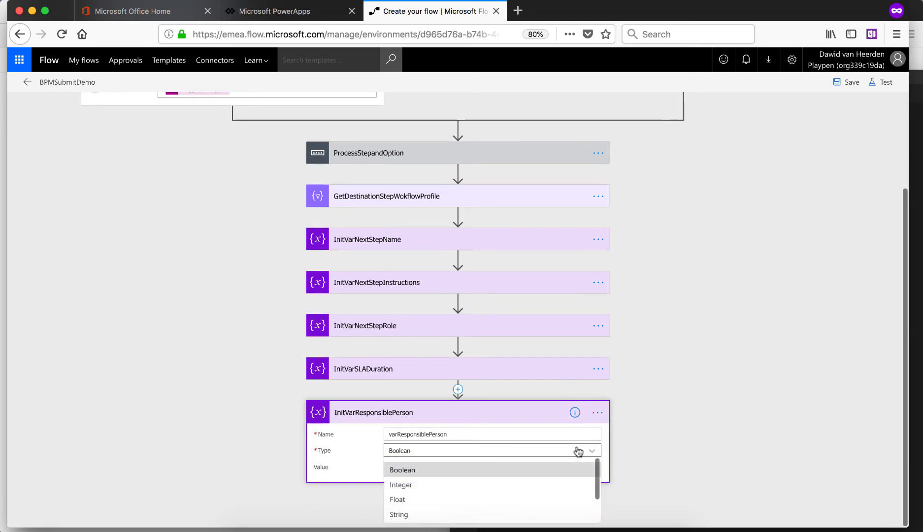
{"action": "left_click", "coordinate": [416, 516]}
{"action": "left_click", "coordinate": [440, 466]}
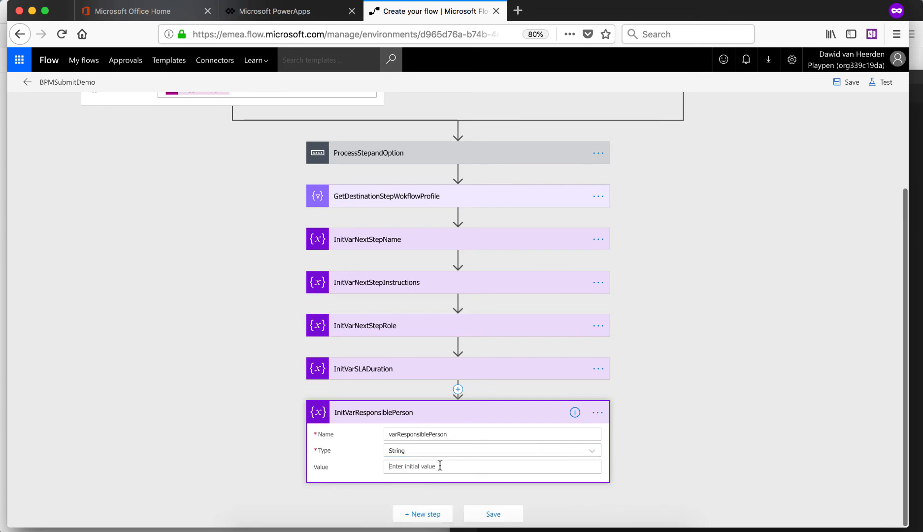
{"action": "type", "text": "\""}
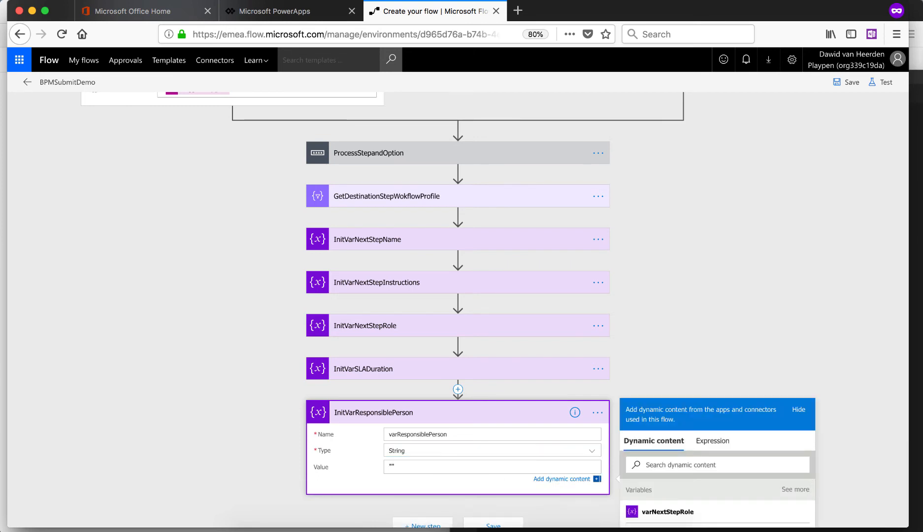
{"action": "scroll", "coordinate": [680, 305], "scroll_direction": "down", "scroll_amount": 3}
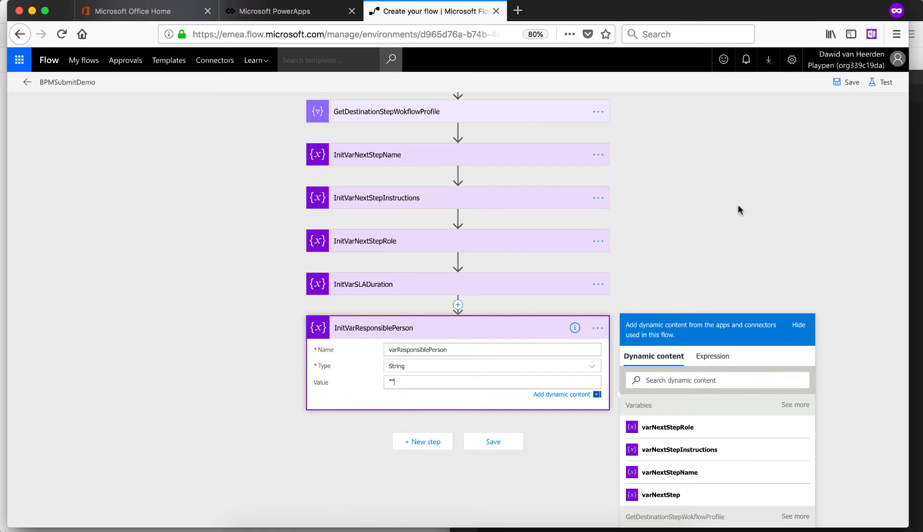
{"action": "left_click", "coordinate": [846, 82]}
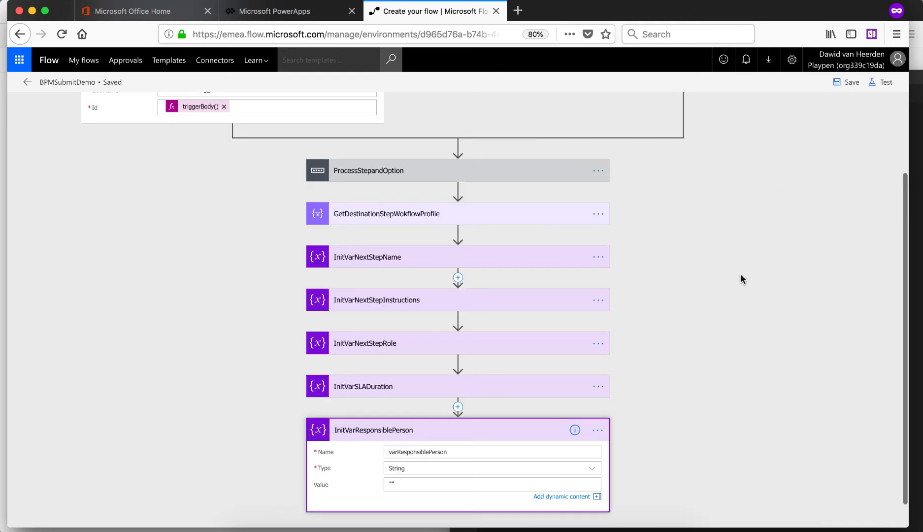
Collapse InitVarResponsiblePerson and bring up the new-step options below it.
{"action": "scroll", "coordinate": [731, 339], "scroll_direction": "down", "scroll_amount": 2}
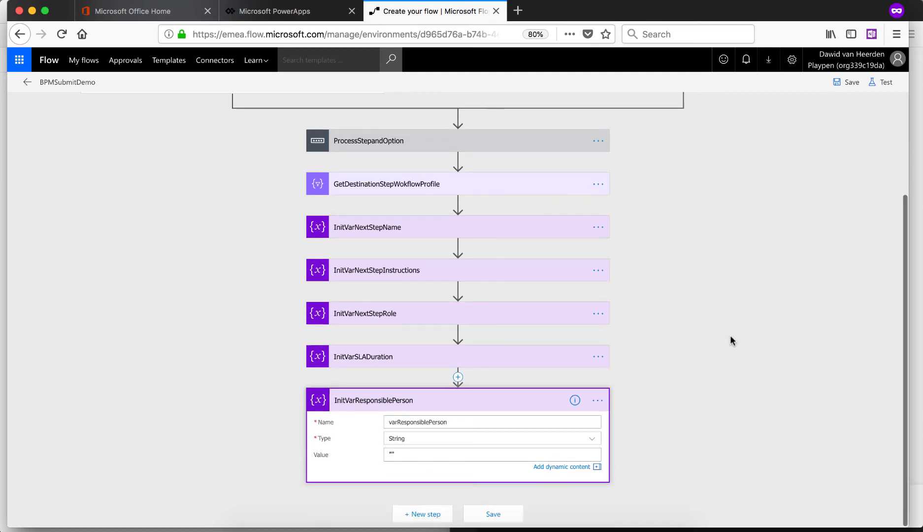
{"action": "left_click", "coordinate": [494, 406]}
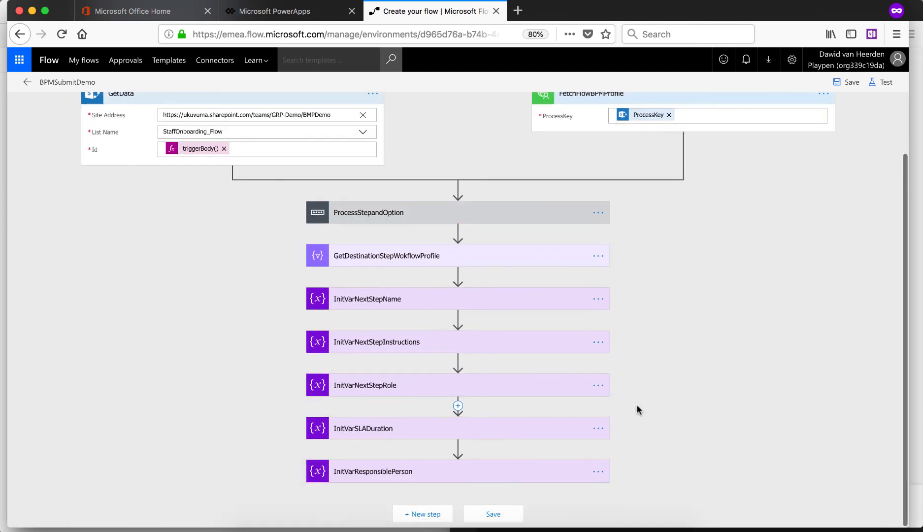
{"action": "left_click", "coordinate": [418, 514]}
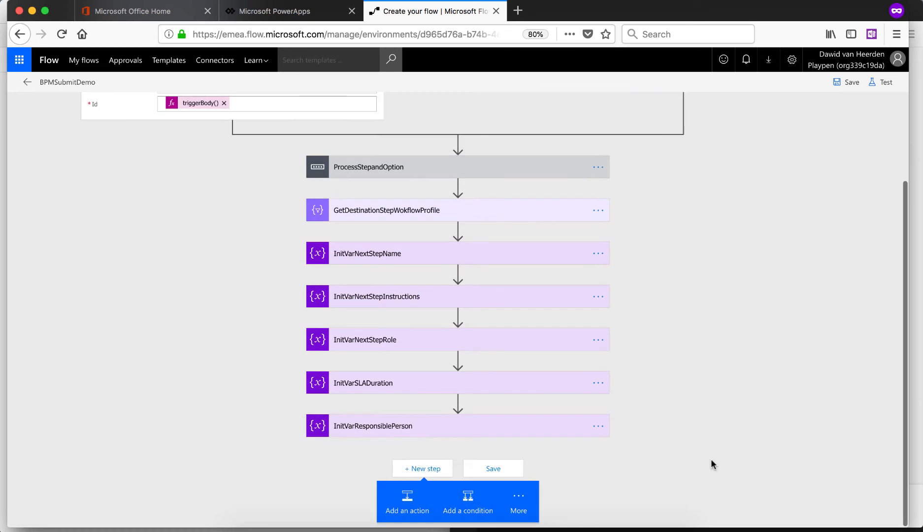
Add a Switch step that evaluates varNextStepRole, with the first Case value field focused.
{"action": "left_click", "coordinate": [519, 506]}
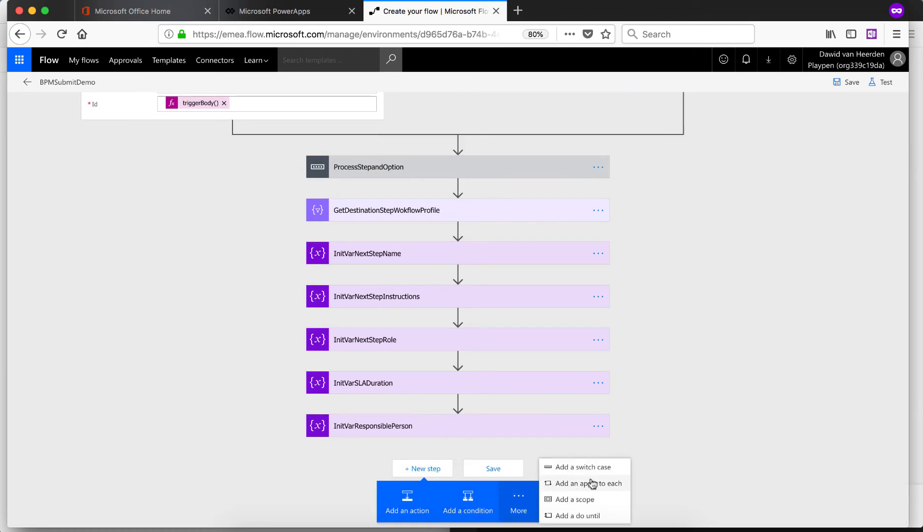
{"action": "left_click", "coordinate": [601, 468]}
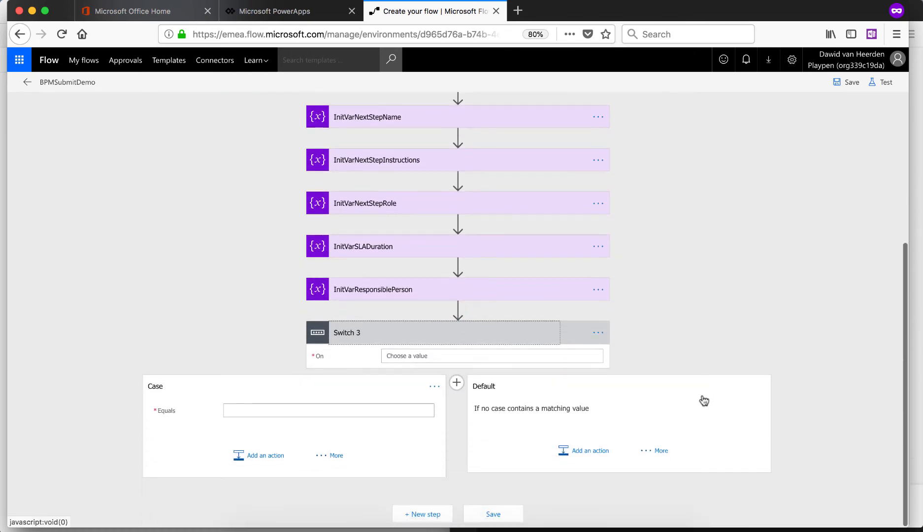
{"action": "left_click", "coordinate": [401, 356]}
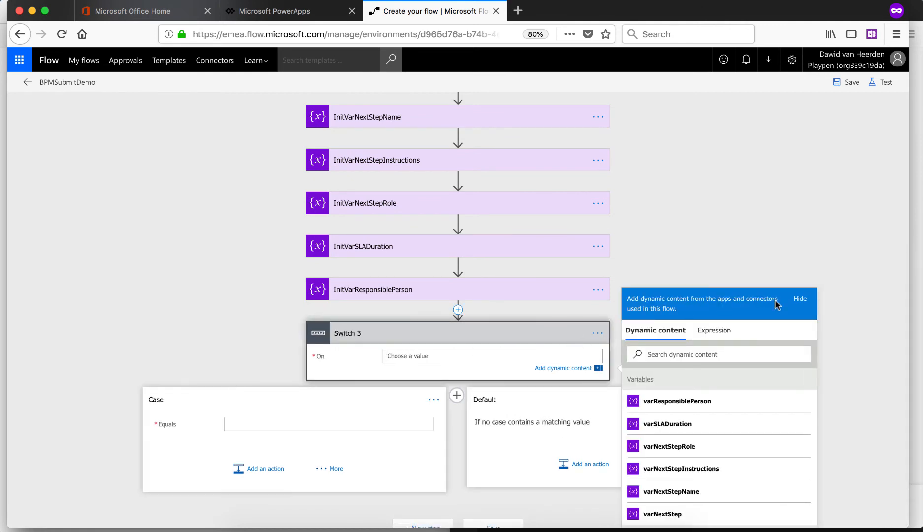
{"action": "scroll", "coordinate": [821, 331], "scroll_direction": "down", "scroll_amount": 2}
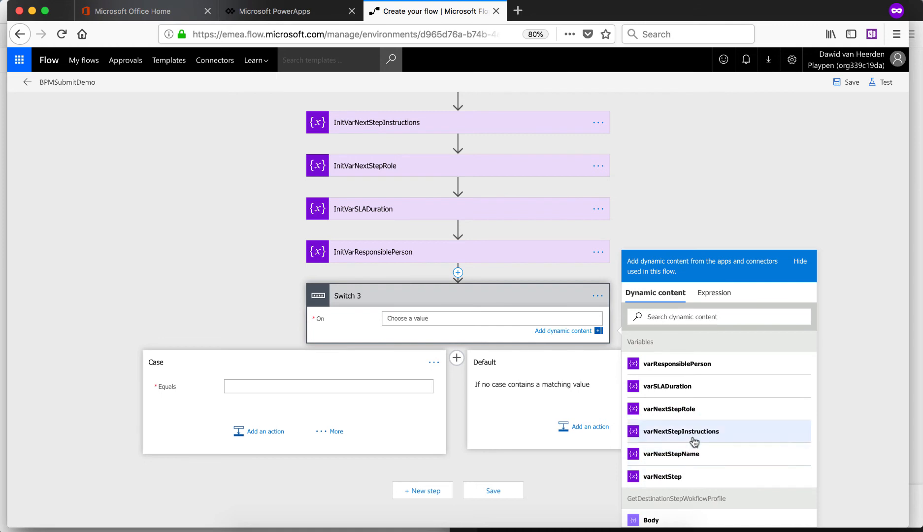
{"action": "left_click", "coordinate": [693, 415]}
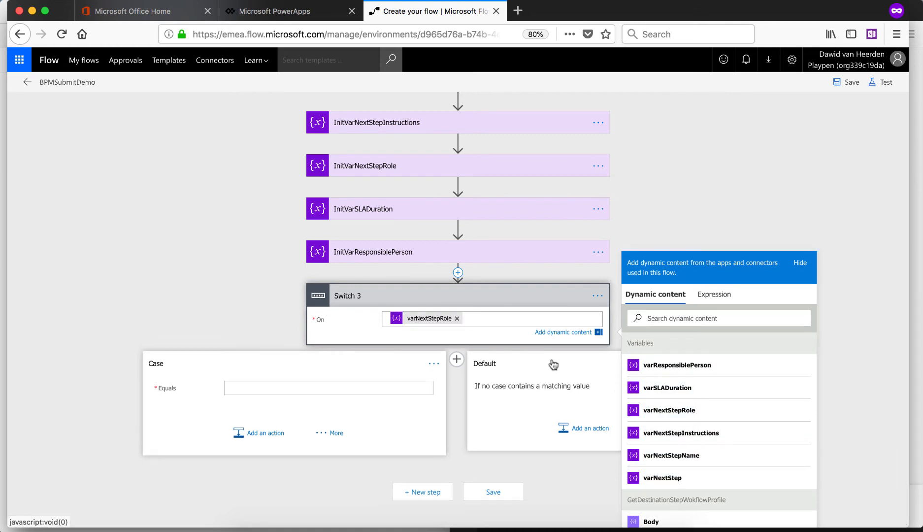
{"action": "left_click", "coordinate": [313, 389]}
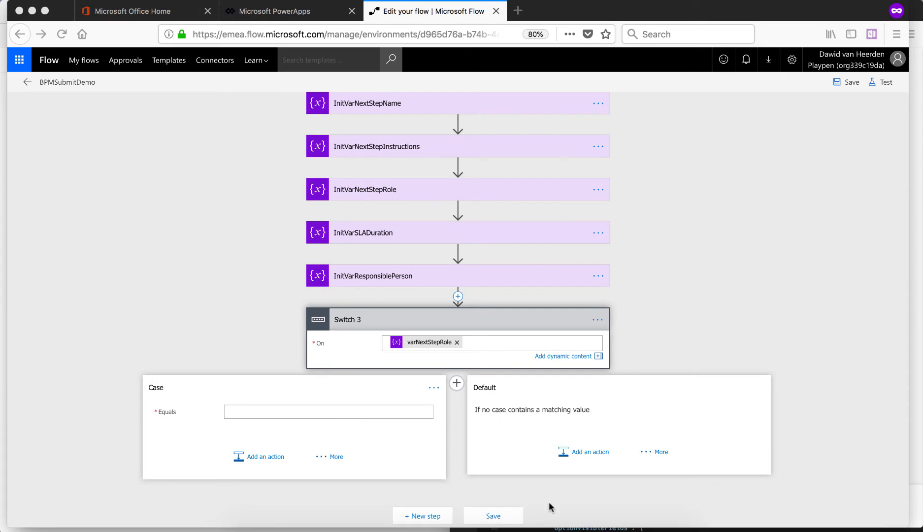
Copy Departmental Manager and Human Resources from the JSON into the Case and Case 2 values.
{"action": "left_click", "coordinate": [551, 525]}
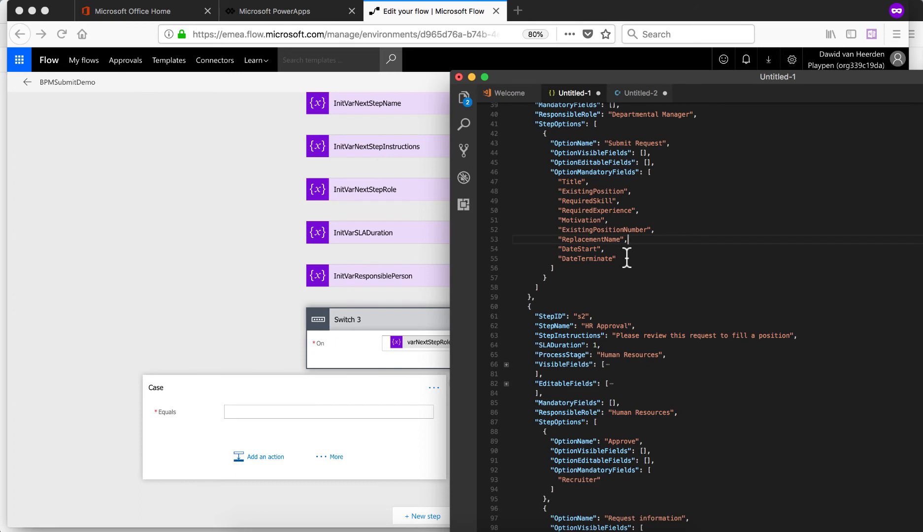
{"action": "scroll", "coordinate": [627, 257], "scroll_direction": "up", "scroll_amount": 3}
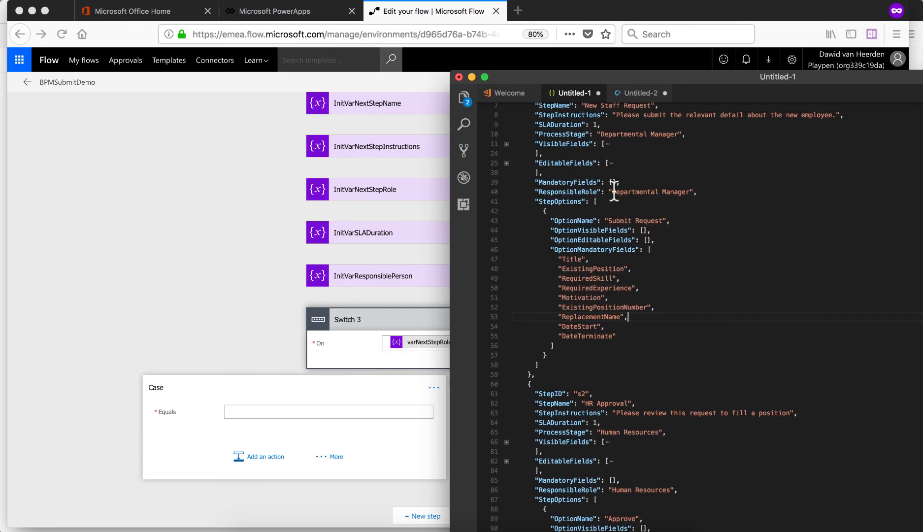
{"action": "left_click_drag", "start_coordinate": [614, 192], "coordinate": [690, 187]}
{"action": "key", "text": "super+c"}
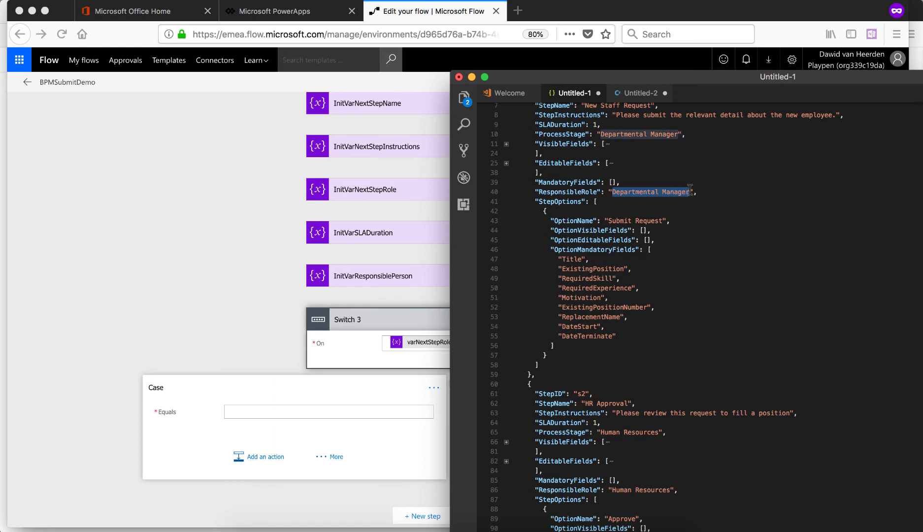
{"action": "left_click", "coordinate": [322, 411]}
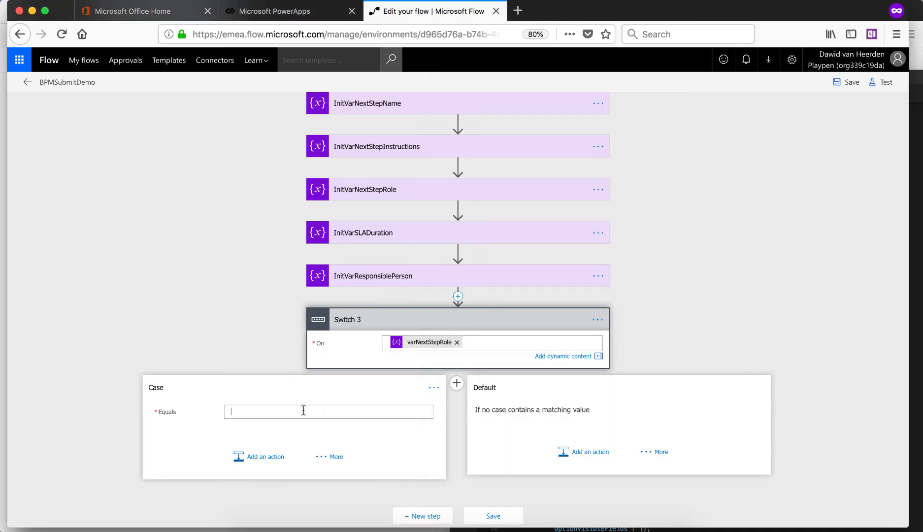
{"action": "key", "text": "super+v"}
{"action": "key", "text": "super+Tab"}
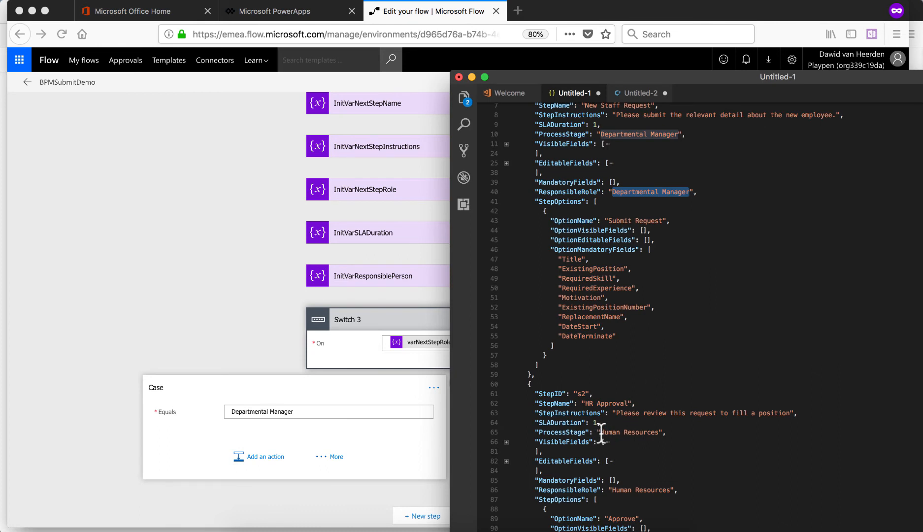
{"action": "left_click_drag", "start_coordinate": [611, 490], "coordinate": [671, 489]}
{"action": "key", "text": "super+c"}
{"action": "key", "text": "super+Tab"}
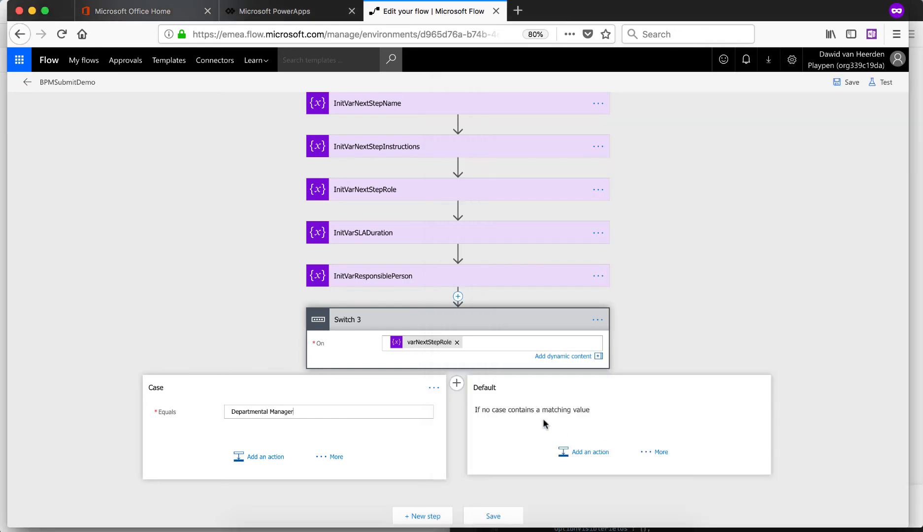
{"action": "left_click", "coordinate": [463, 389]}
{"action": "left_click", "coordinate": [552, 410]}
{"action": "key", "text": "super+v"}
Add Case 3 with Recruiter copied from the JSON, then add an action under the first case.
{"action": "key", "text": "super+Tab"}
{"action": "scroll", "coordinate": [642, 414], "scroll_direction": "down", "scroll_amount": 20}
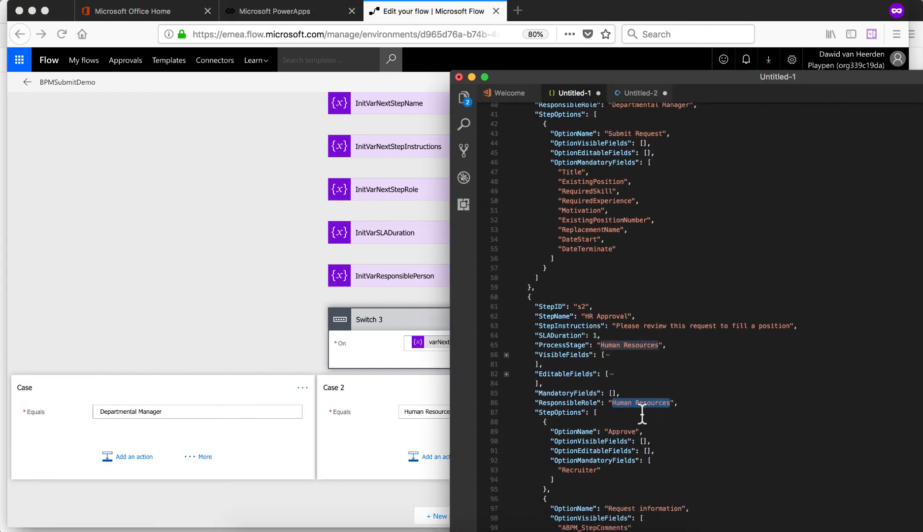
{"action": "scroll", "coordinate": [642, 414], "scroll_direction": "down", "scroll_amount": 2}
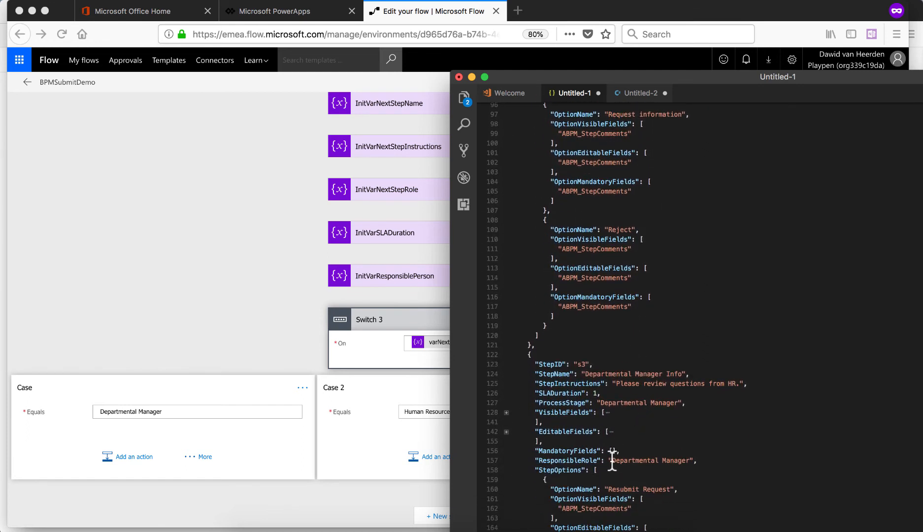
{"action": "scroll", "coordinate": [653, 460], "scroll_direction": "down", "scroll_amount": 9}
{"action": "scroll", "coordinate": [653, 460], "scroll_direction": "down", "scroll_amount": 3}
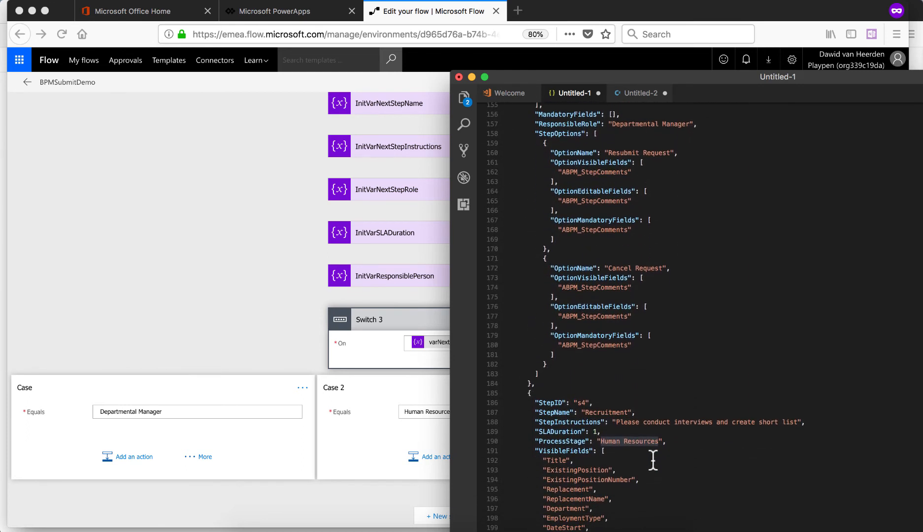
{"action": "scroll", "coordinate": [618, 446], "scroll_direction": "down", "scroll_amount": 8}
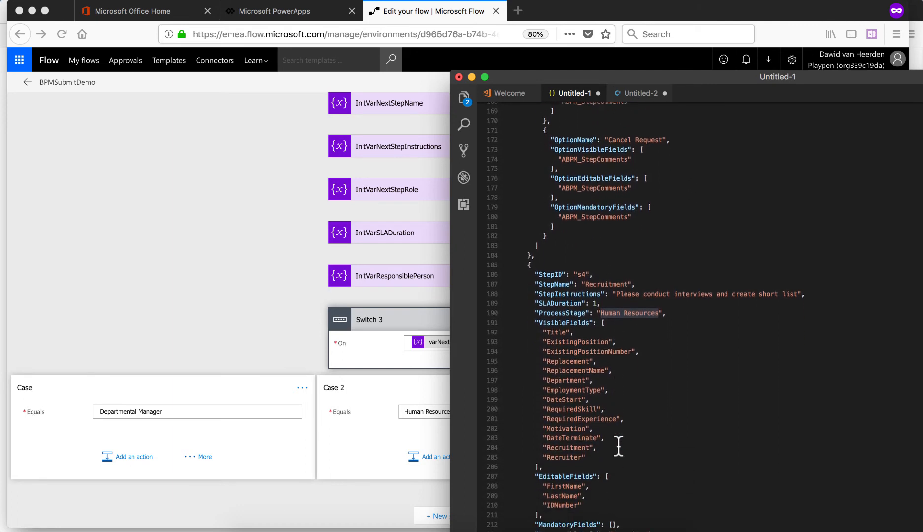
{"action": "left_click_drag", "start_coordinate": [612, 430], "coordinate": [645, 428]}
{"action": "key", "text": "super+Tab"}
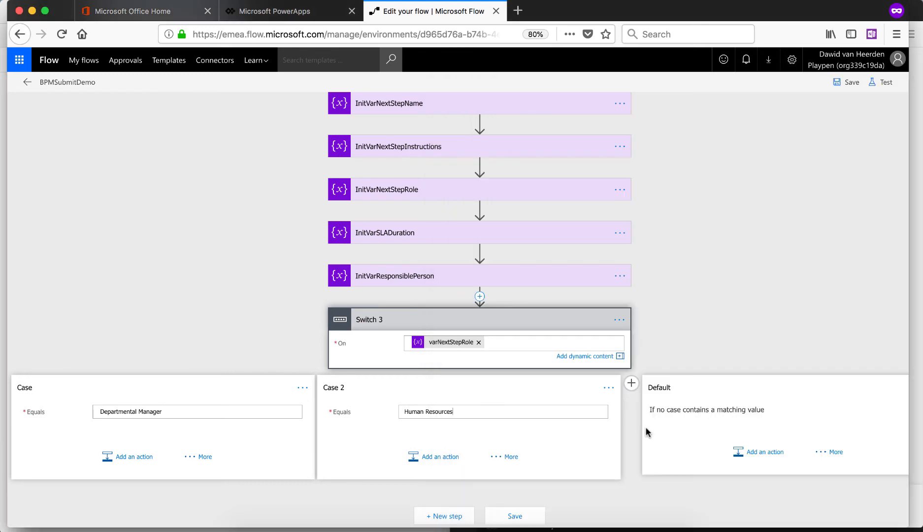
{"action": "left_click", "coordinate": [632, 385]}
{"action": "left_click", "coordinate": [719, 411]}
{"action": "type", "text": "Recruiter"}
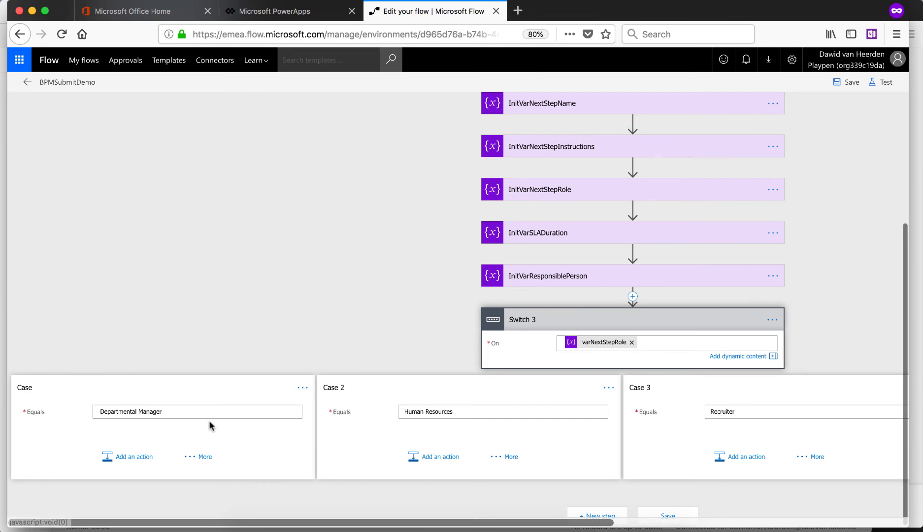
{"action": "left_click", "coordinate": [128, 457]}
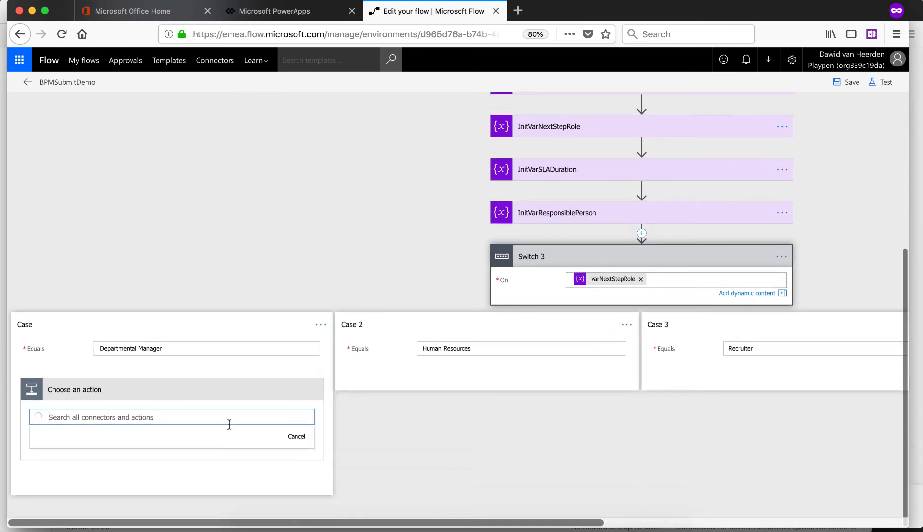
Add a Set variable action for varResponsiblePerson in the Departmental Manager case, typing then clearing an e-mail value.
{"action": "type", "text": "variable"}
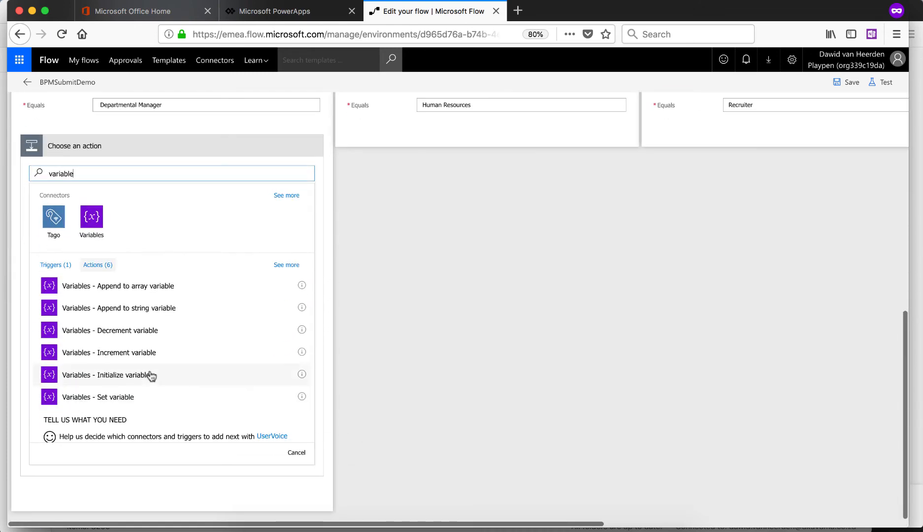
{"action": "left_click", "coordinate": [167, 392]}
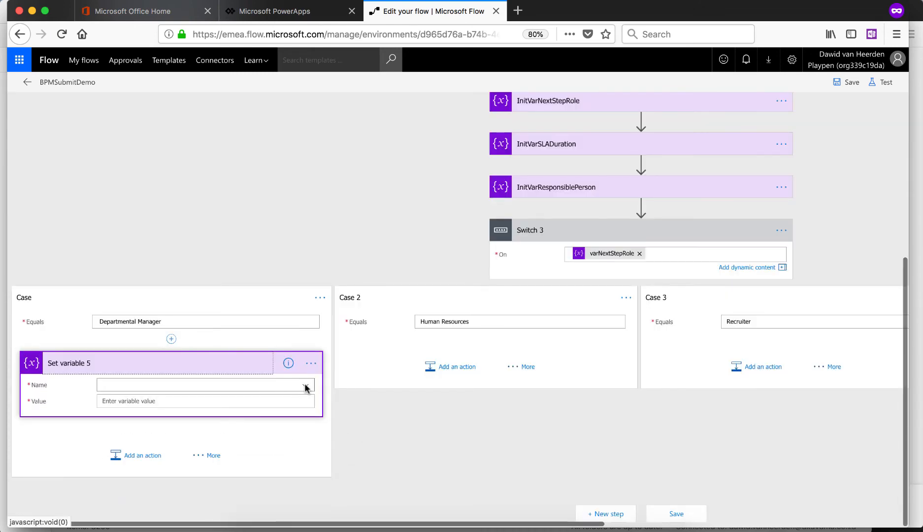
{"action": "left_click", "coordinate": [304, 385]}
{"action": "left_click", "coordinate": [171, 417]}
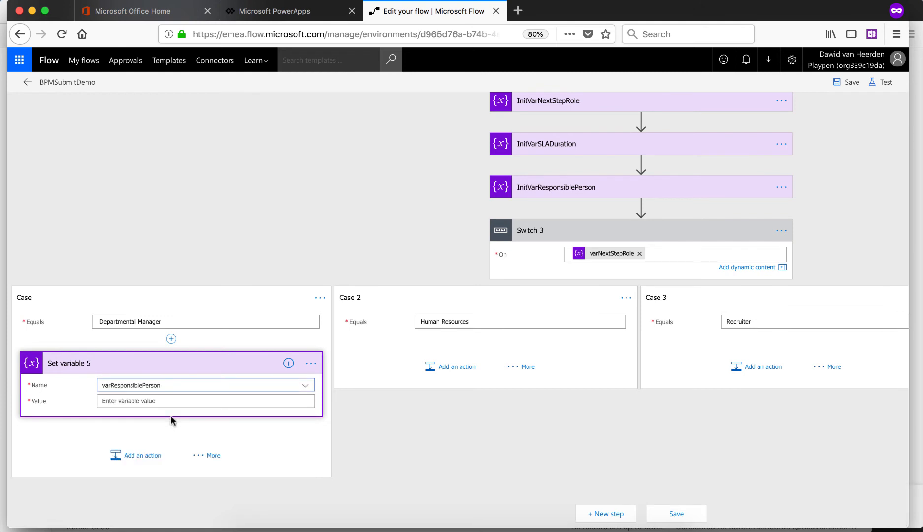
{"action": "left_click", "coordinate": [163, 402]}
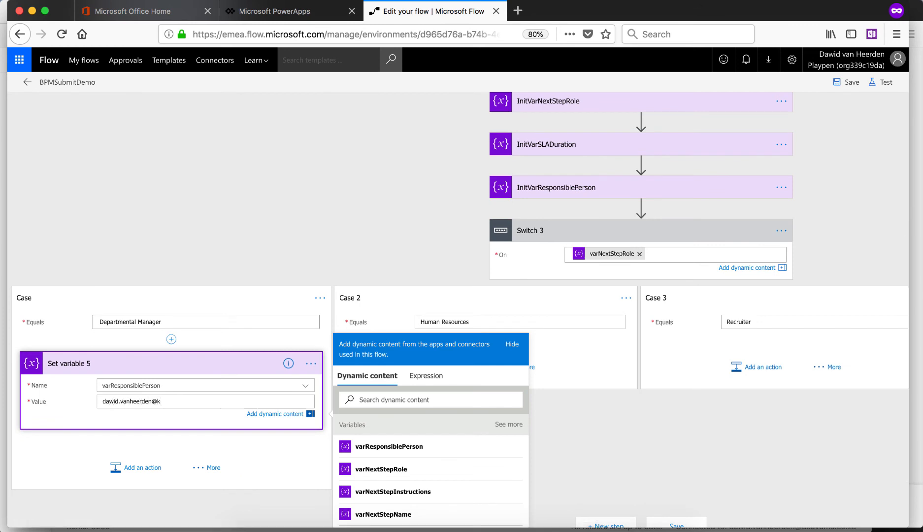
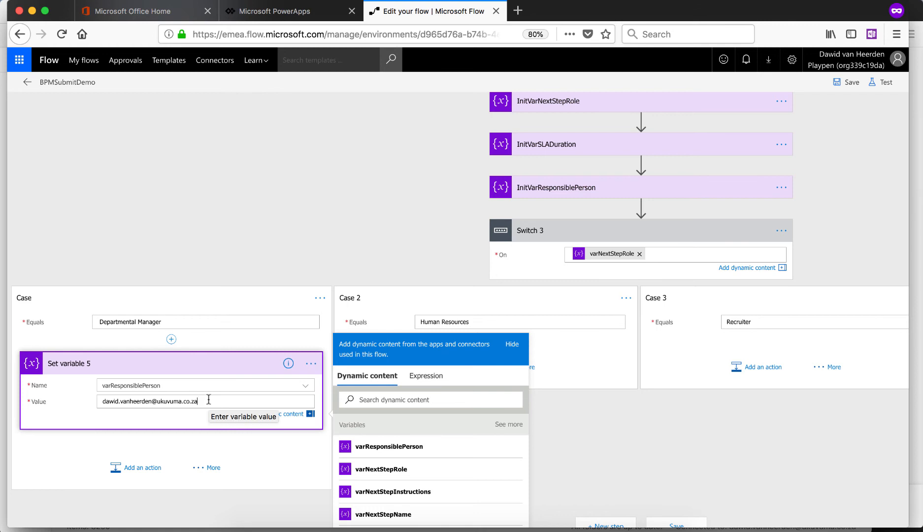
{"action": "left_click_drag", "start_coordinate": [211, 400], "coordinate": [104, 399]}
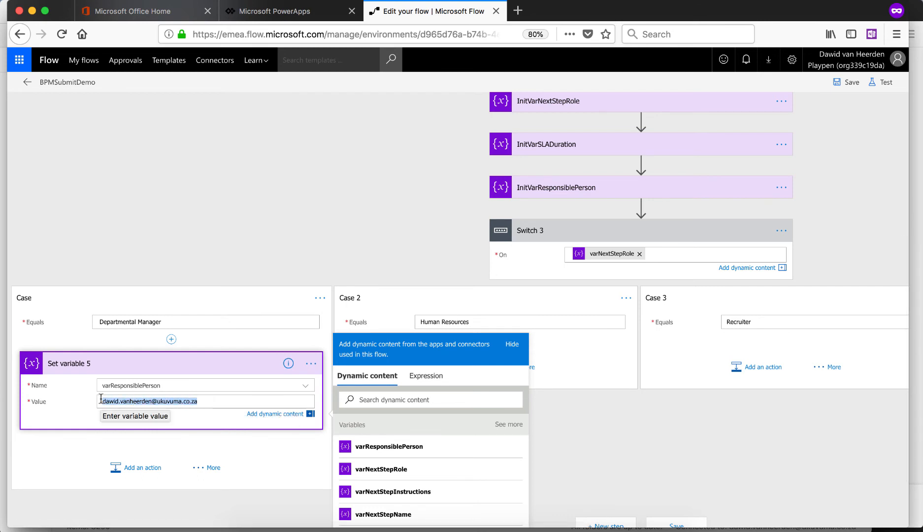
{"action": "key", "text": "BackSpace"}
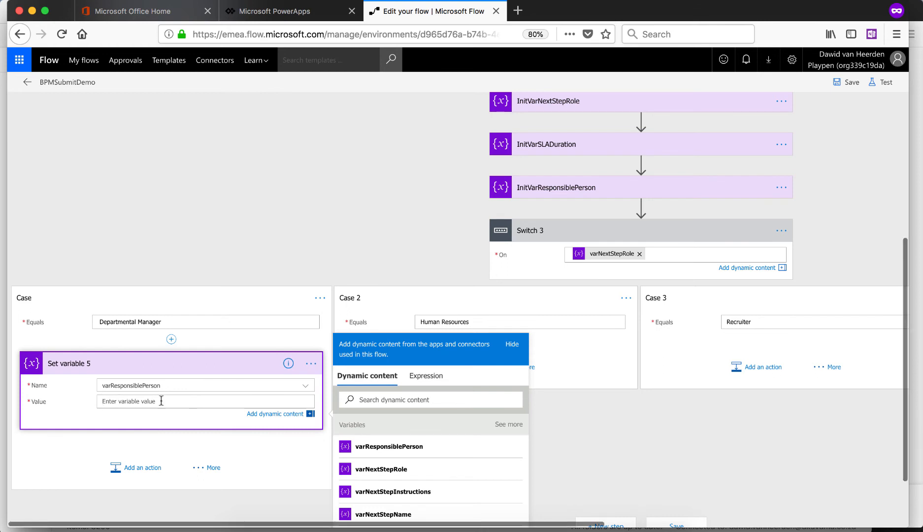
Fill Set variable 5's value with Manager Email dynamic content, then add an action under Human Resources.
{"action": "scroll", "coordinate": [608, 435], "scroll_direction": "down", "scroll_amount": 3}
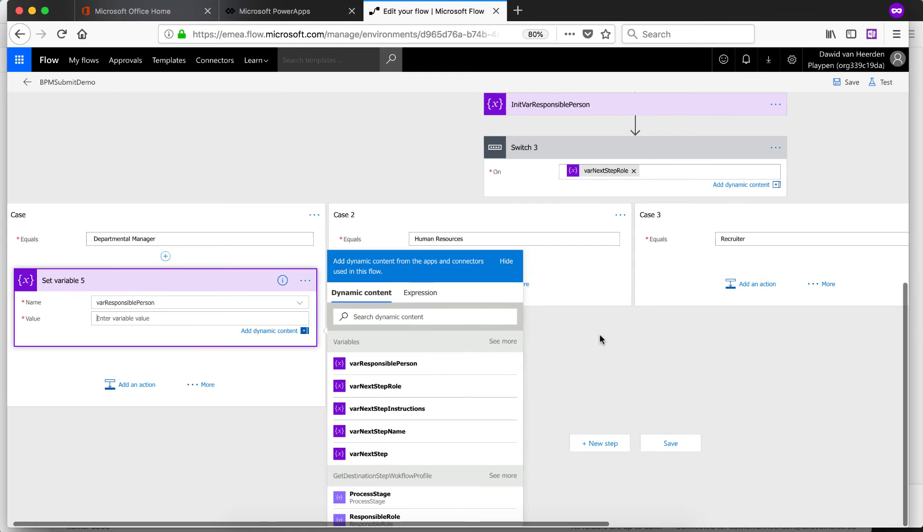
{"action": "scroll", "coordinate": [468, 406], "scroll_direction": "down", "scroll_amount": 5}
{"action": "scroll", "coordinate": [459, 416], "scroll_direction": "down", "scroll_amount": 2}
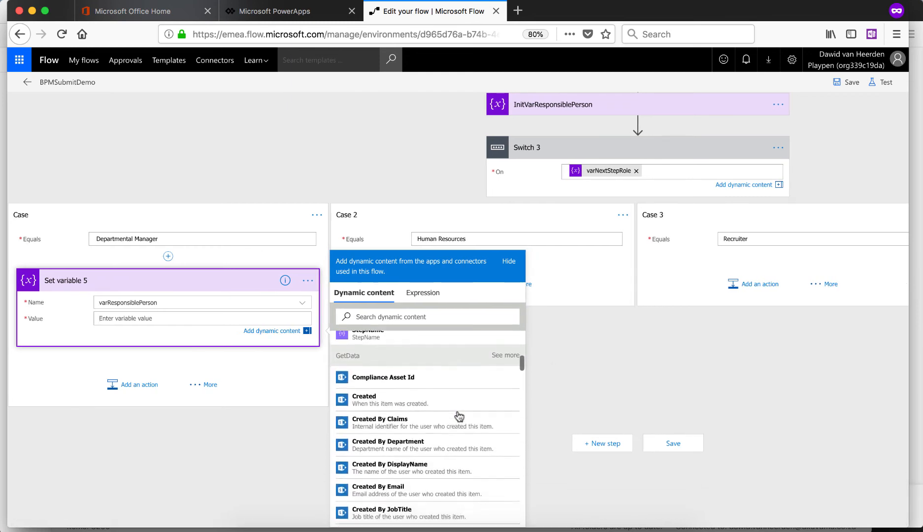
{"action": "scroll", "coordinate": [438, 393], "scroll_direction": "down", "scroll_amount": 6}
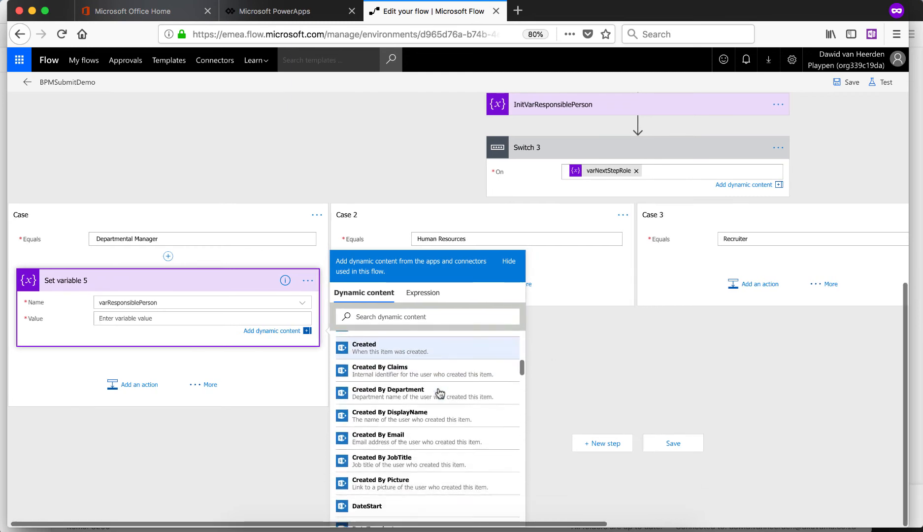
{"action": "scroll", "coordinate": [439, 393], "scroll_direction": "down", "scroll_amount": 7}
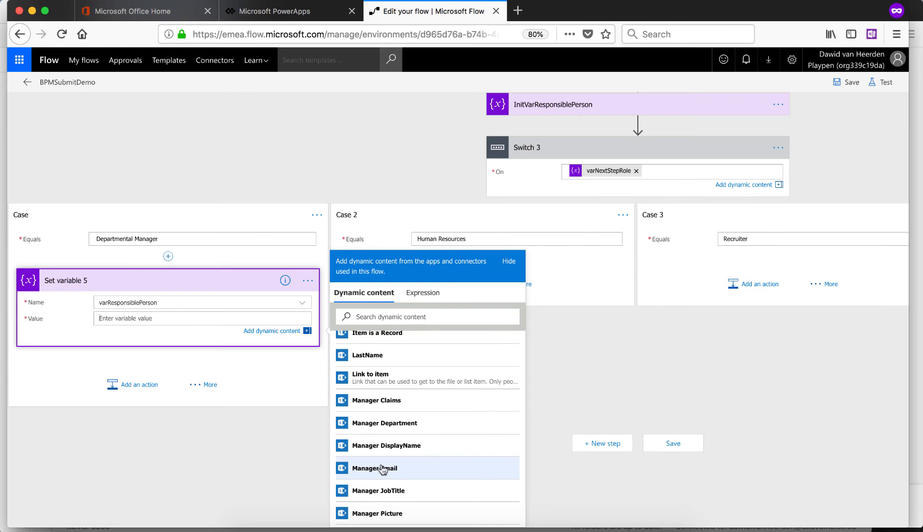
{"action": "left_click", "coordinate": [398, 471]}
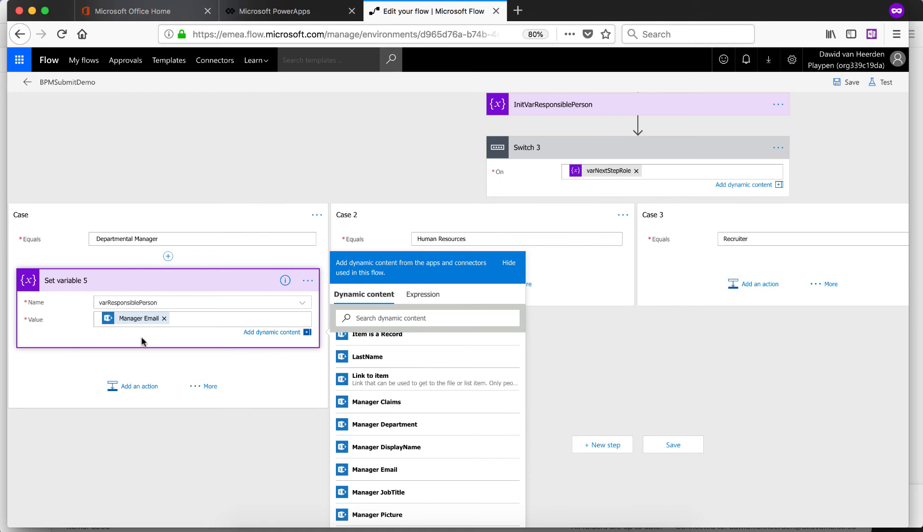
{"action": "mouse_move", "coordinate": [133, 319]}
{"action": "left_click", "coordinate": [534, 239]}
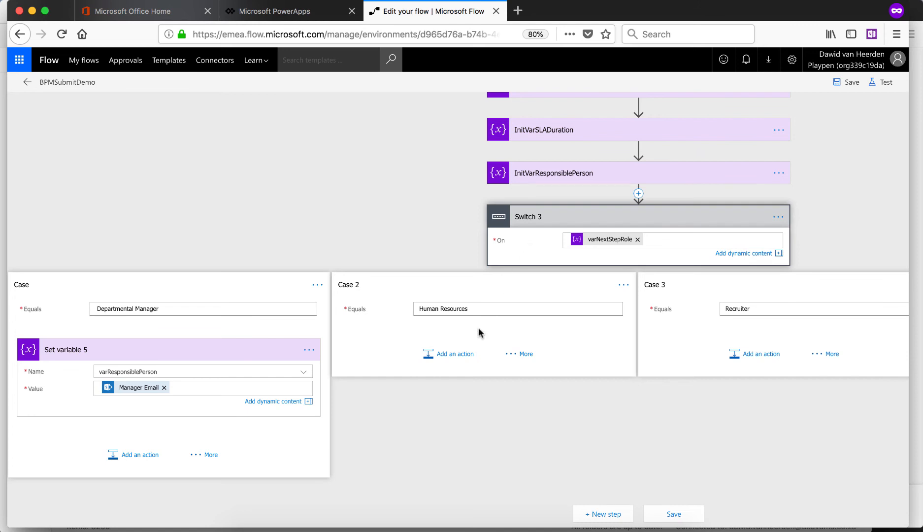
{"action": "scroll", "coordinate": [478, 329], "scroll_direction": "left", "scroll_amount": 1}
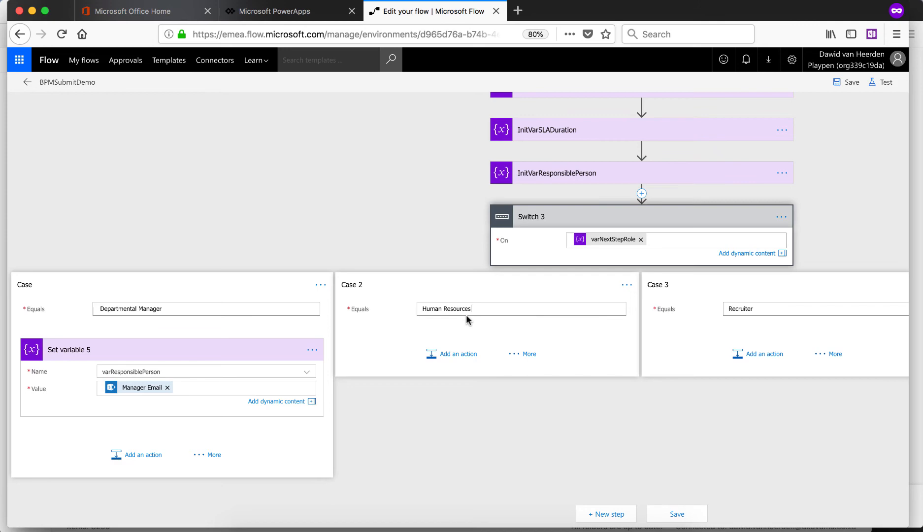
{"action": "left_click", "coordinate": [454, 356]}
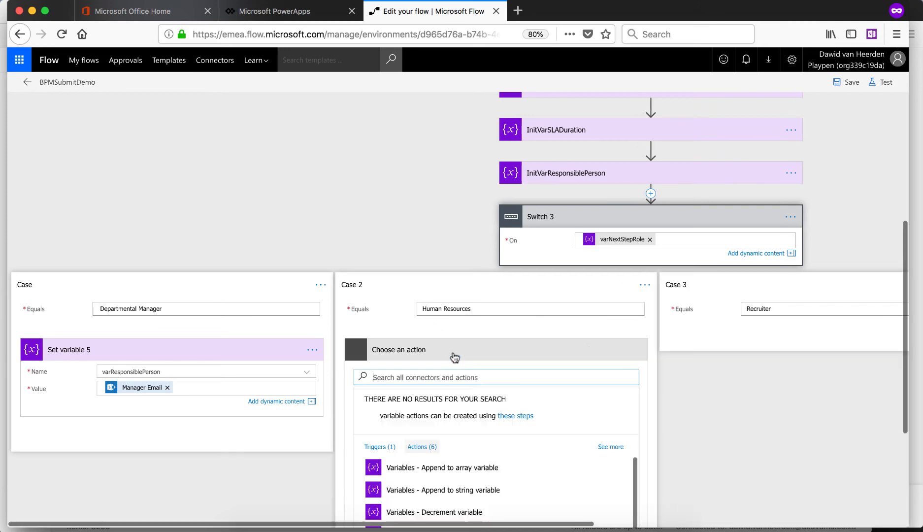
Add Set variable 6 in the Human Resources case, setting varResponsiblePerson to the pasted HR e-mail address.
{"action": "type", "text": "varaib"}
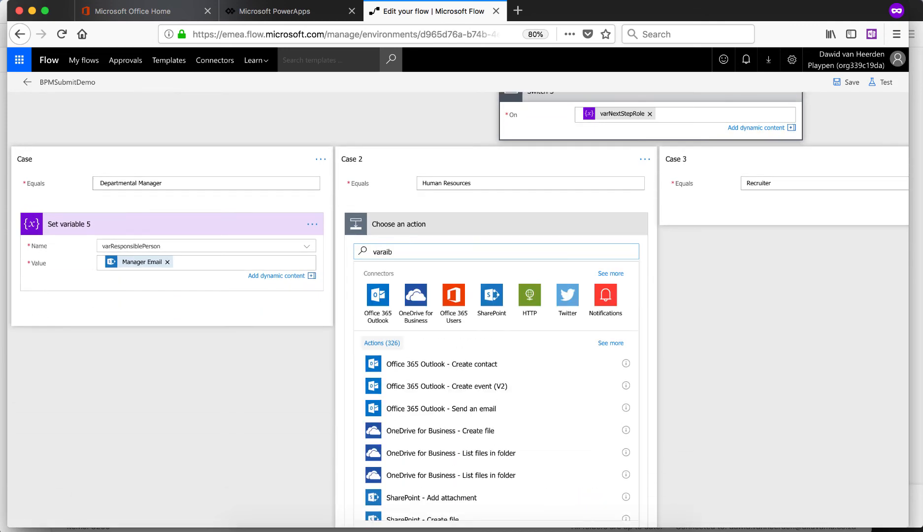
{"action": "key", "text": "BackSpace"}
{"action": "key", "text": "BackSpace"}
{"action": "key", "text": "BackSpace"}
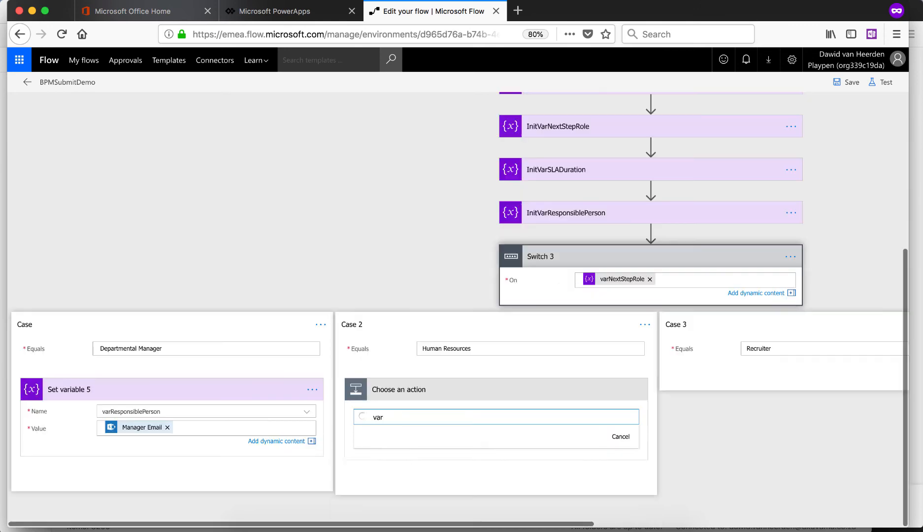
{"action": "type", "text": "iable"}
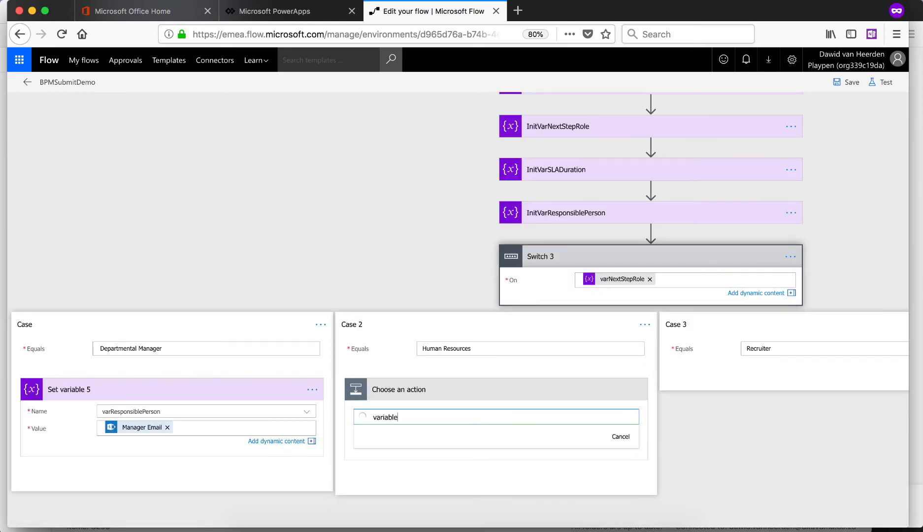
{"action": "scroll", "coordinate": [851, 353], "scroll_direction": "down", "scroll_amount": 5}
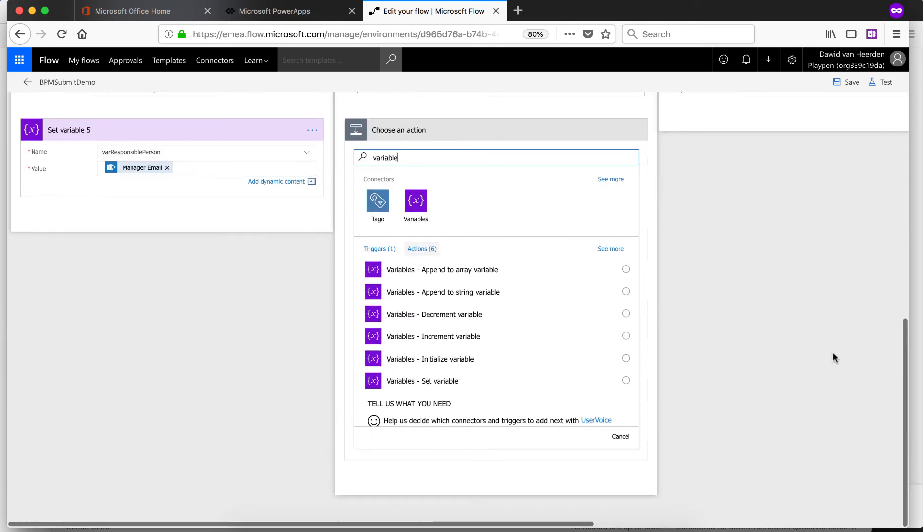
{"action": "left_click", "coordinate": [445, 384]}
{"action": "left_click", "coordinate": [628, 376]}
{"action": "left_click", "coordinate": [469, 402]}
{"action": "left_click", "coordinate": [493, 388]}
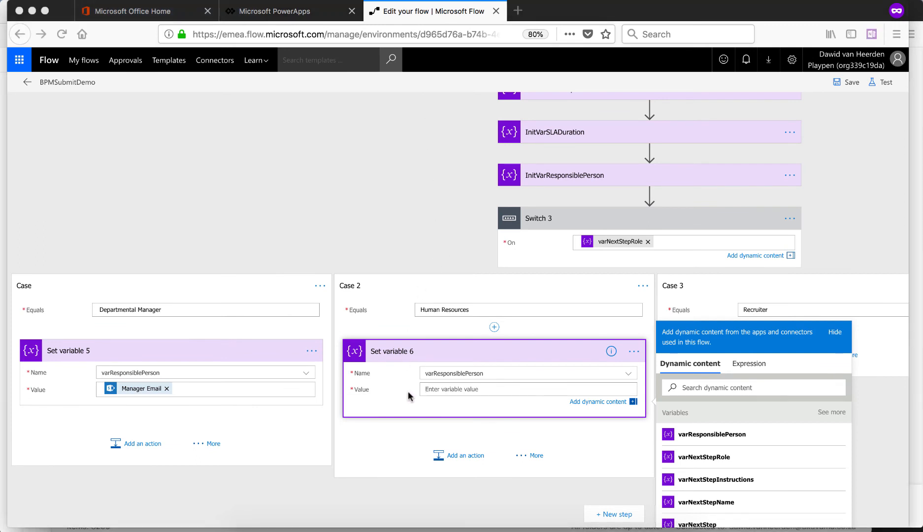
{"action": "left_click", "coordinate": [456, 389]}
{"action": "key", "text": "super+v"}
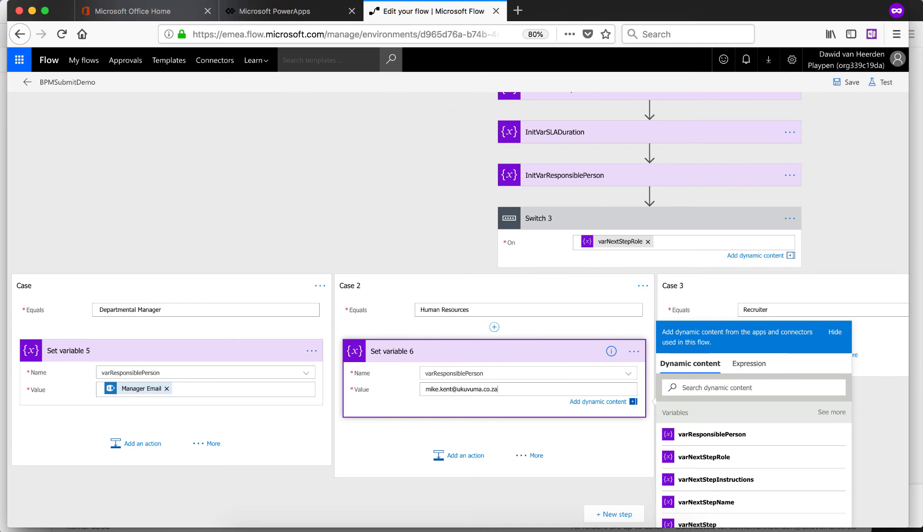
Dismiss the dynamic content panel and search 'variable' for an action in the Recruiter case.
{"action": "key", "text": "super+Tab"}
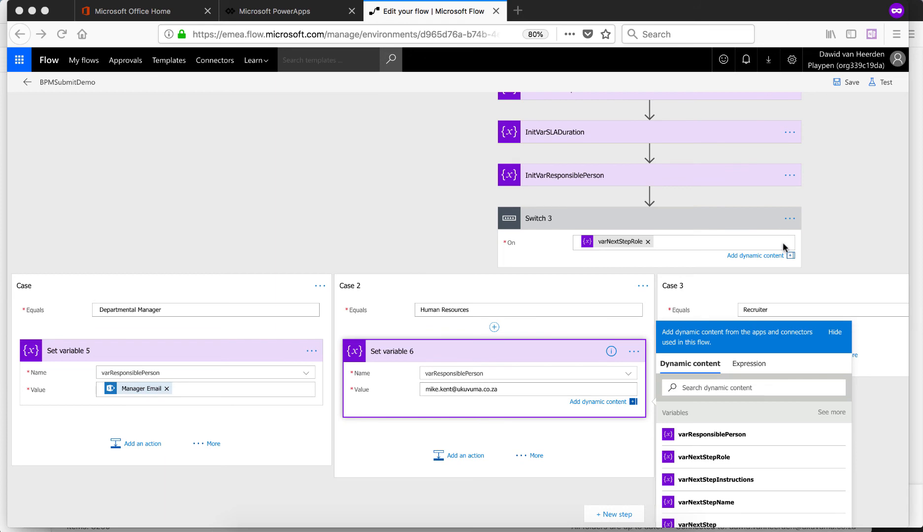
{"action": "key", "text": "super+Tab"}
{"action": "scroll", "coordinate": [788, 301], "scroll_direction": "right", "scroll_amount": 5}
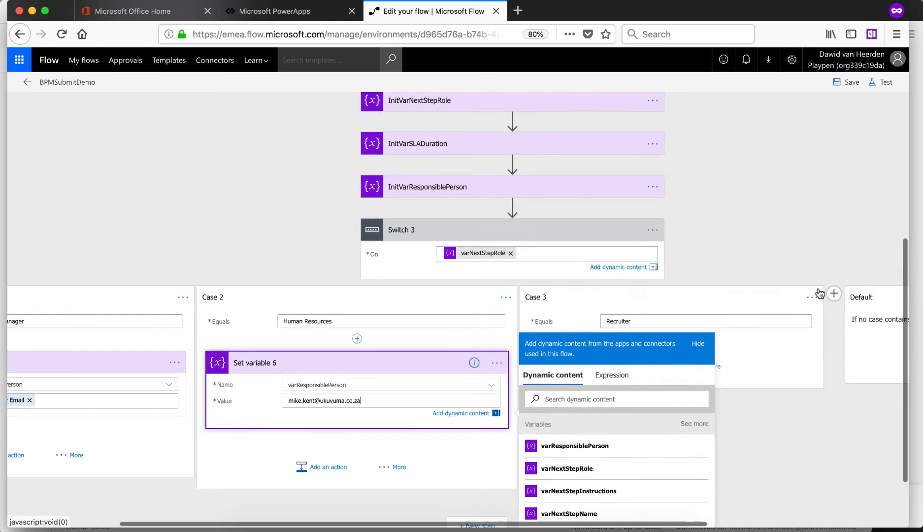
{"action": "left_click", "coordinate": [749, 369]}
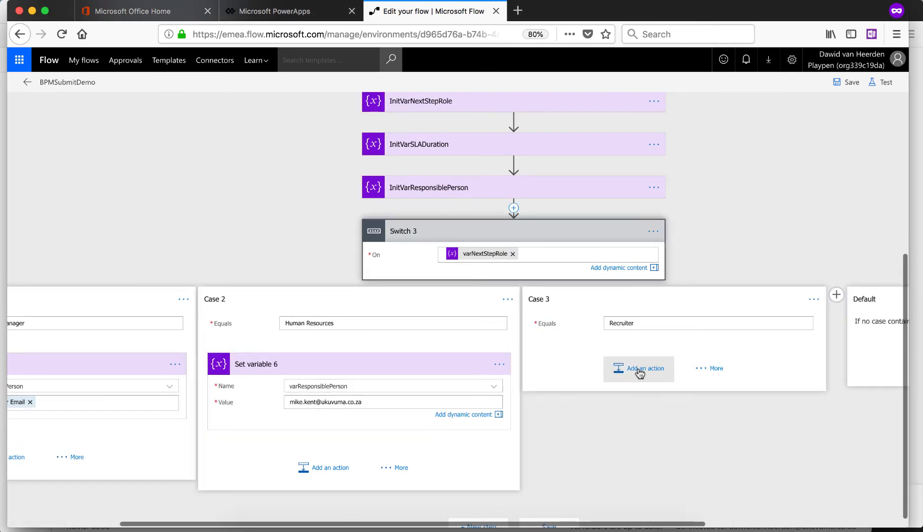
{"action": "left_click", "coordinate": [639, 372]}
{"action": "type", "text": "variable"}
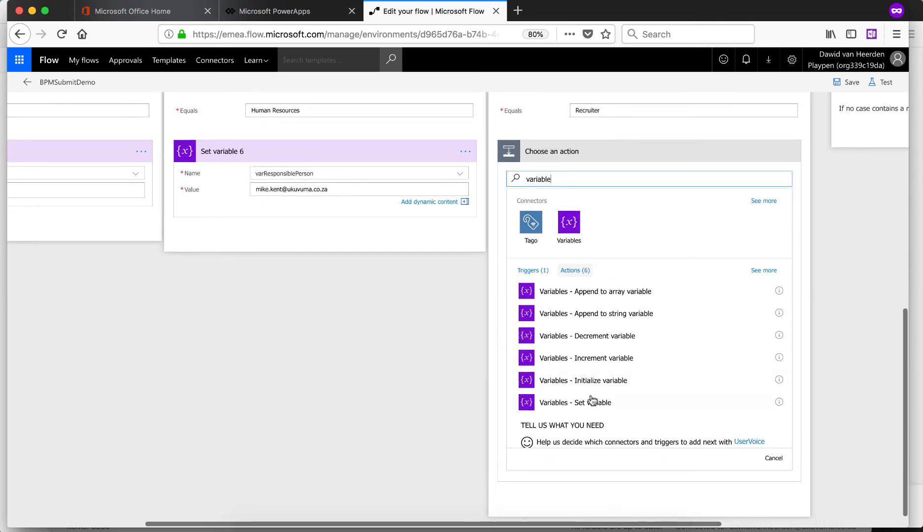
Add Set variable 7 in the Recruiter case, setting varResponsiblePerson to the pasted recruiter e-mail.
{"action": "left_click", "coordinate": [592, 401]}
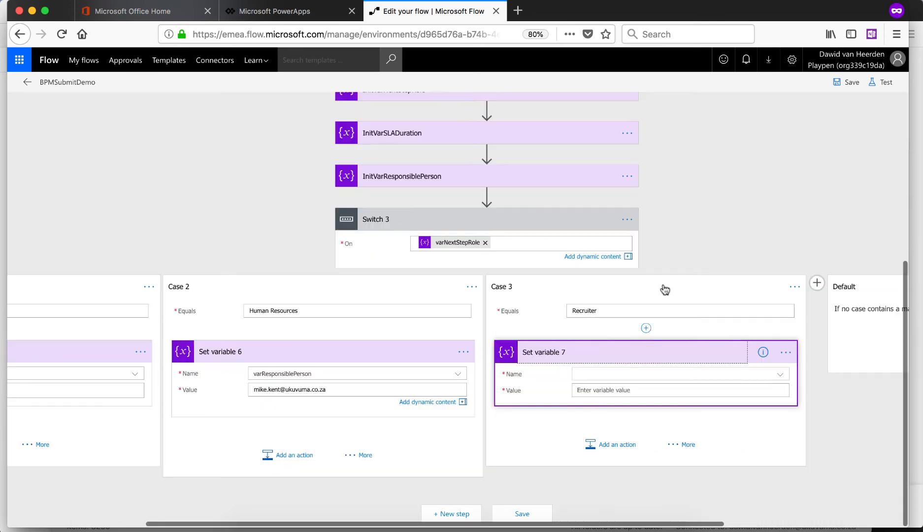
{"action": "left_click", "coordinate": [655, 374]}
{"action": "left_click", "coordinate": [611, 407]}
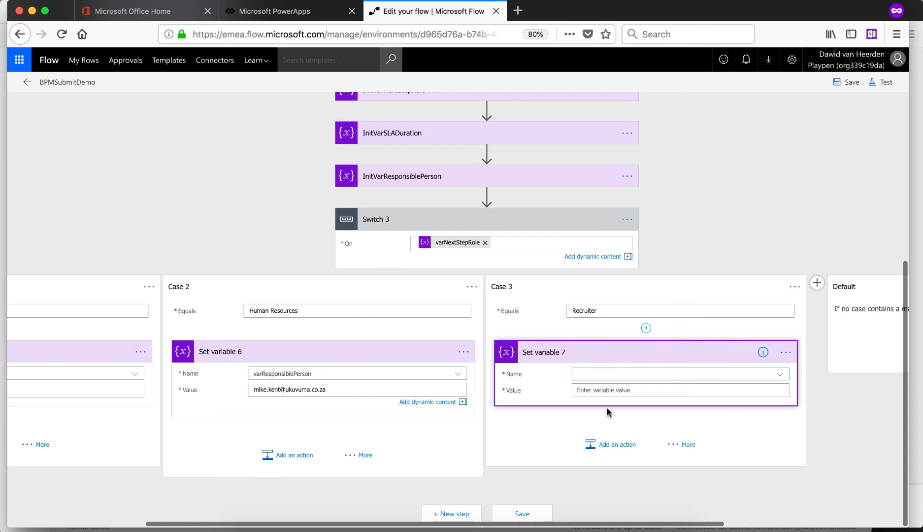
{"action": "left_click", "coordinate": [633, 393]}
{"action": "key", "text": "ctrl+v"}
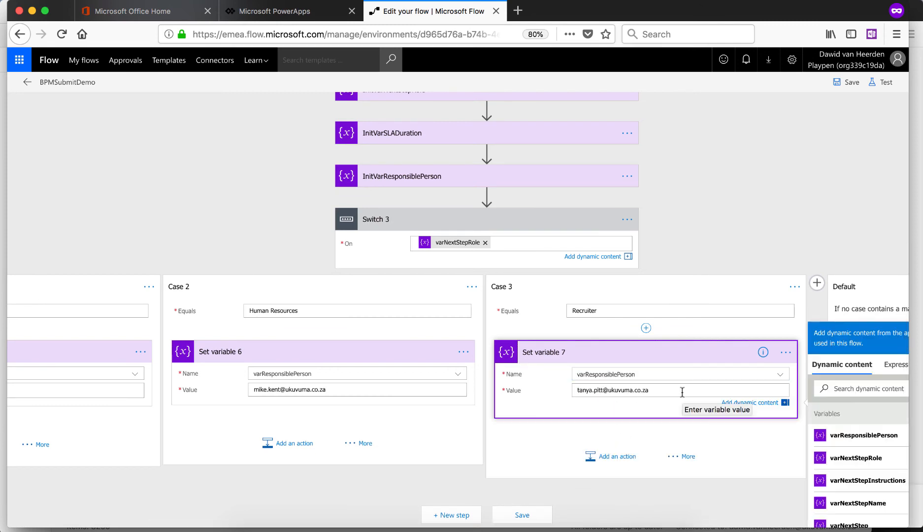
Collapse the ProcessRoles switch and start a new step after it.
{"action": "scroll", "coordinate": [564, 371], "scroll_direction": "down", "scroll_amount": 2}
{"action": "scroll", "coordinate": [564, 371], "scroll_direction": "left", "scroll_amount": 3}
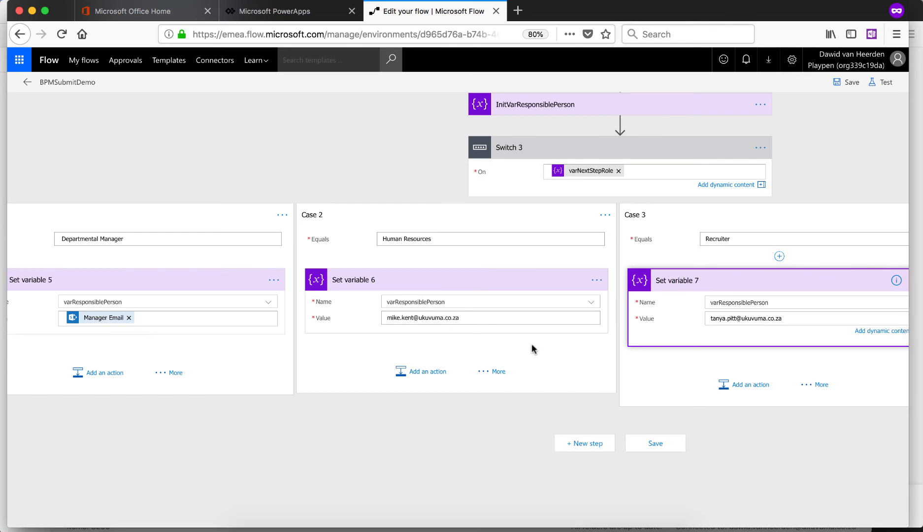
{"action": "scroll", "coordinate": [531, 347], "scroll_direction": "up", "scroll_amount": 1}
{"action": "scroll", "coordinate": [531, 347], "scroll_direction": "right", "scroll_amount": 1}
{"action": "scroll", "coordinate": [720, 382], "scroll_direction": "up", "scroll_amount": 10}
{"action": "scroll", "coordinate": [721, 382], "scroll_direction": "left", "scroll_amount": 3}
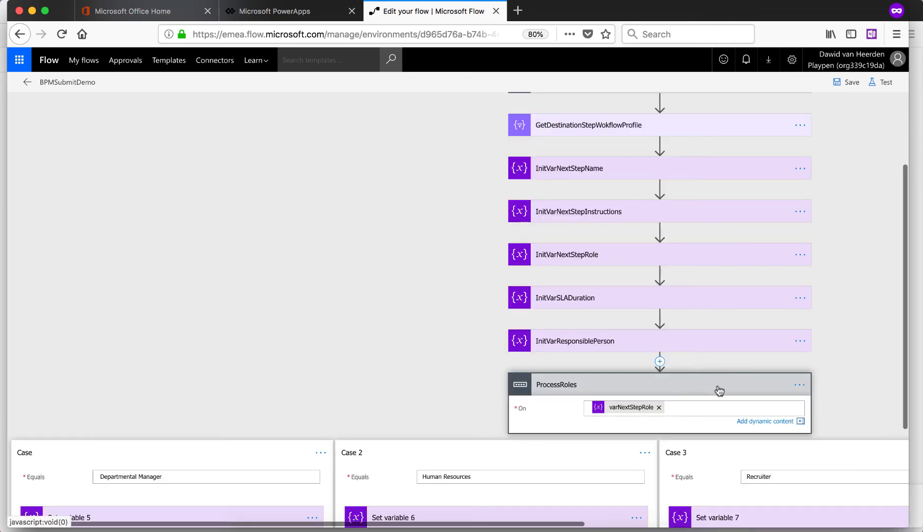
{"action": "left_click", "coordinate": [717, 386]}
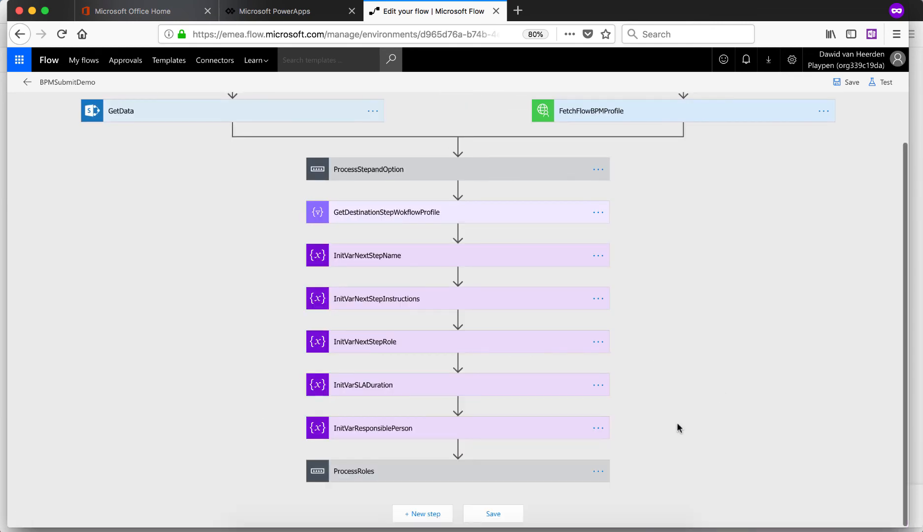
{"action": "left_click", "coordinate": [425, 513]}
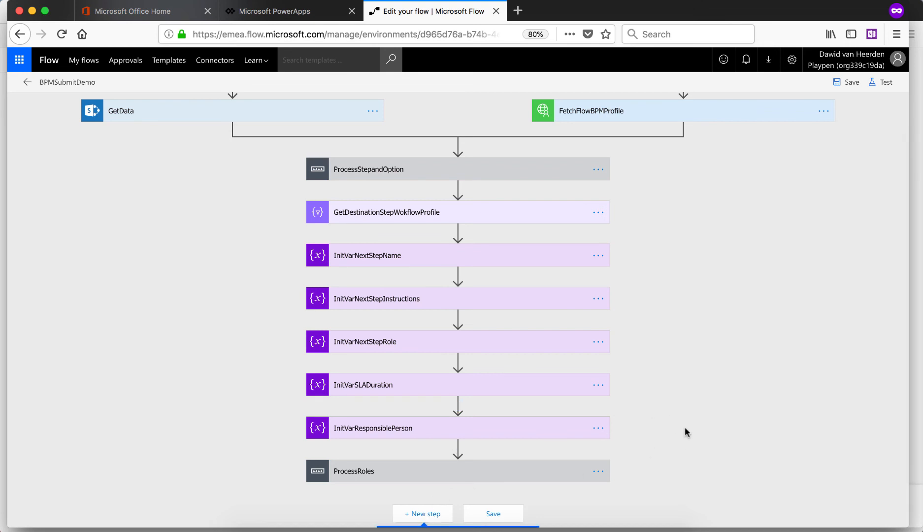
Add a SharePoint Update item action at the end of the flow.
{"action": "left_click", "coordinate": [408, 498]}
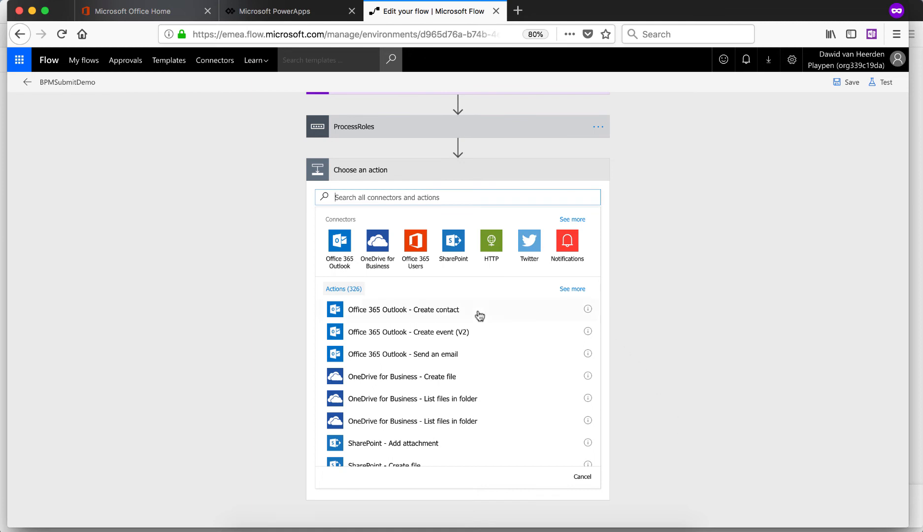
{"action": "left_click", "coordinate": [457, 245]}
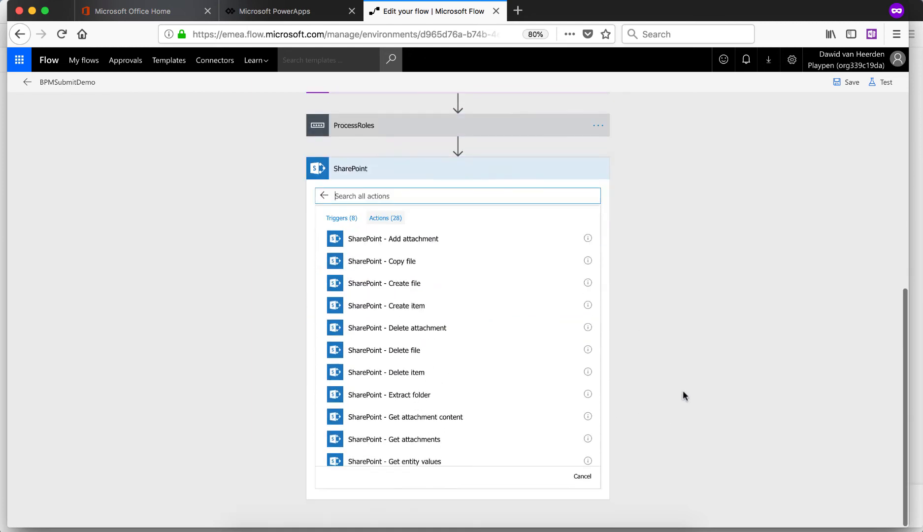
{"action": "scroll", "coordinate": [481, 376], "scroll_direction": "down", "scroll_amount": 5}
{"action": "scroll", "coordinate": [482, 377], "scroll_direction": "down", "scroll_amount": 6}
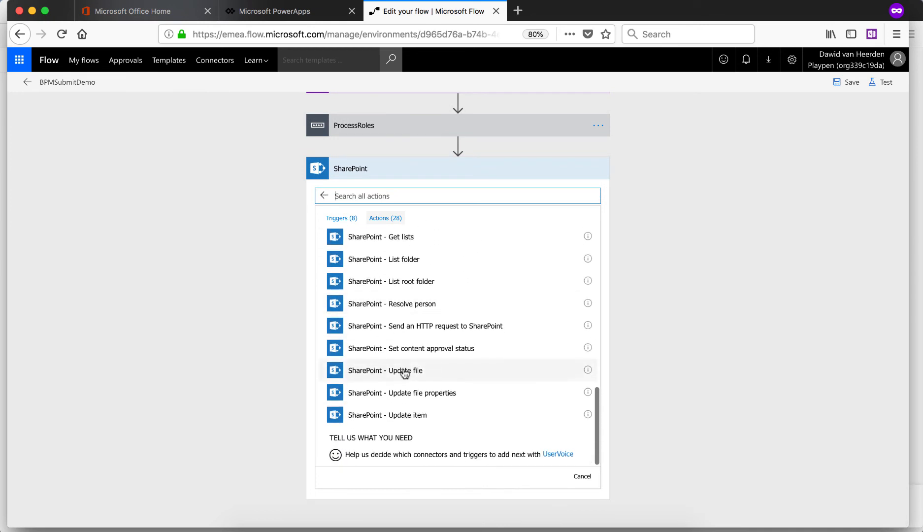
{"action": "left_click", "coordinate": [416, 415]}
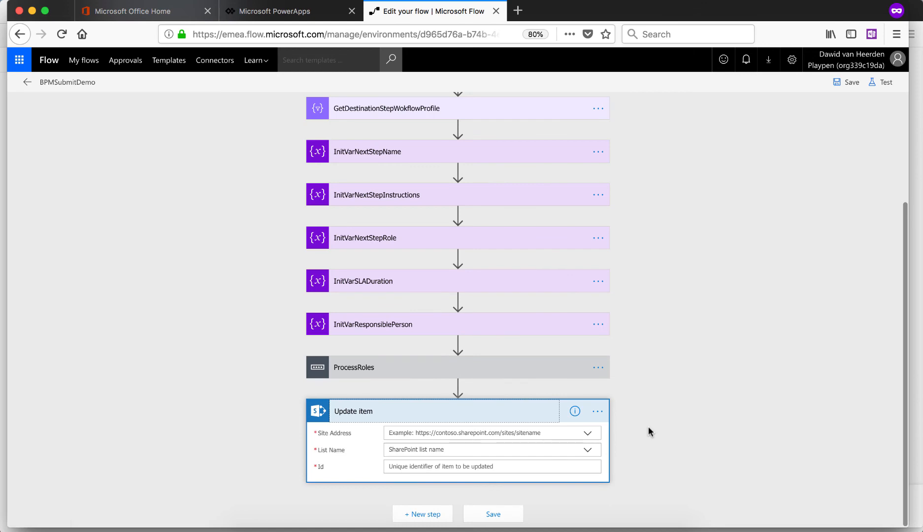
Copy the trigger's site address into Update item as a custom value and choose the StaffOnboarding_Flow_History list.
{"action": "scroll", "coordinate": [670, 402], "scroll_direction": "up", "scroll_amount": 5}
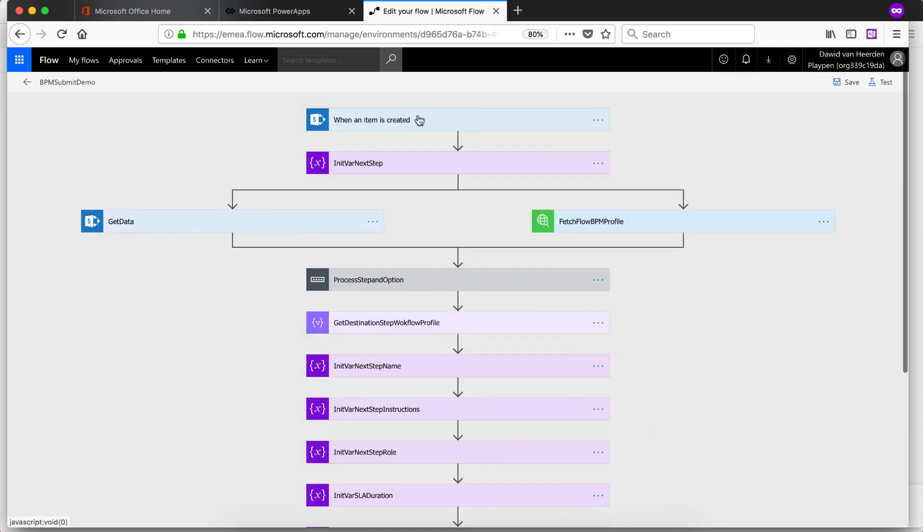
{"action": "left_click", "coordinate": [418, 118]}
{"action": "triple_click", "coordinate": [489, 143]}
{"action": "key", "text": "super+c"}
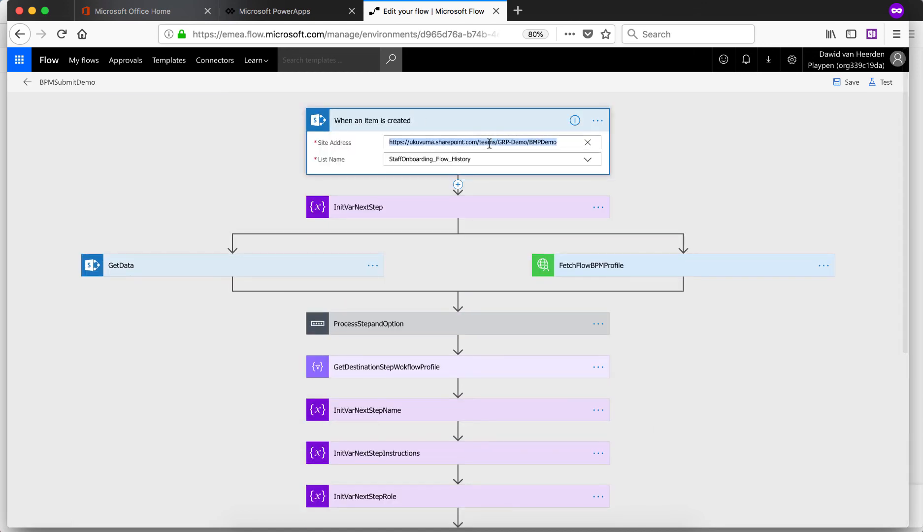
{"action": "scroll", "coordinate": [707, 332], "scroll_direction": "down", "scroll_amount": 5}
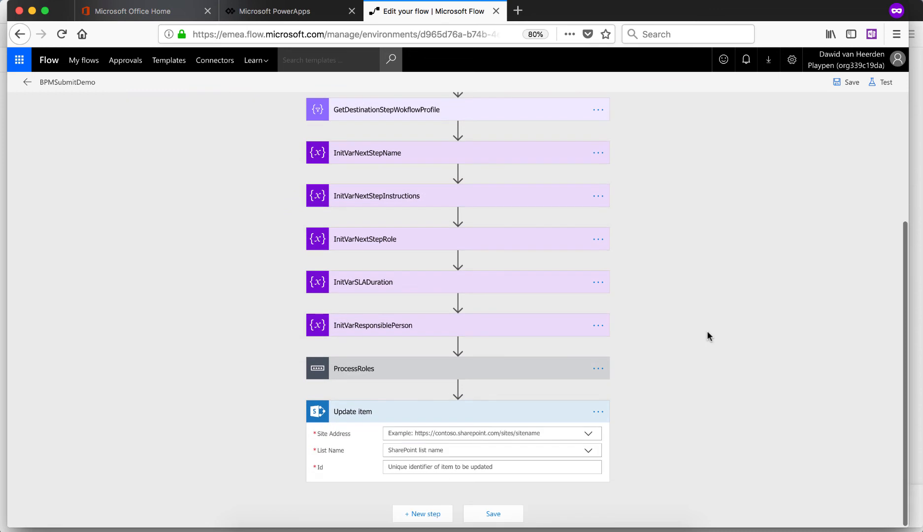
{"action": "left_click", "coordinate": [492, 432]}
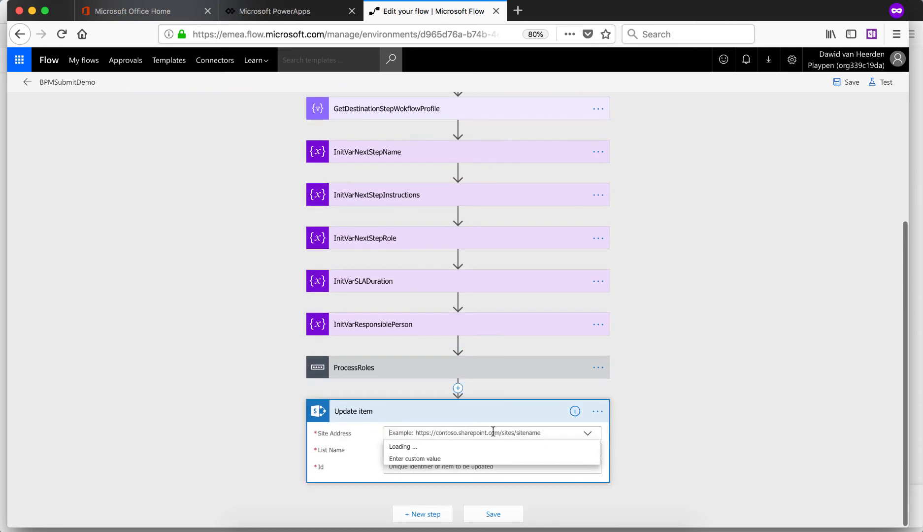
{"action": "left_click", "coordinate": [444, 458]}
{"action": "key", "text": "super+v"}
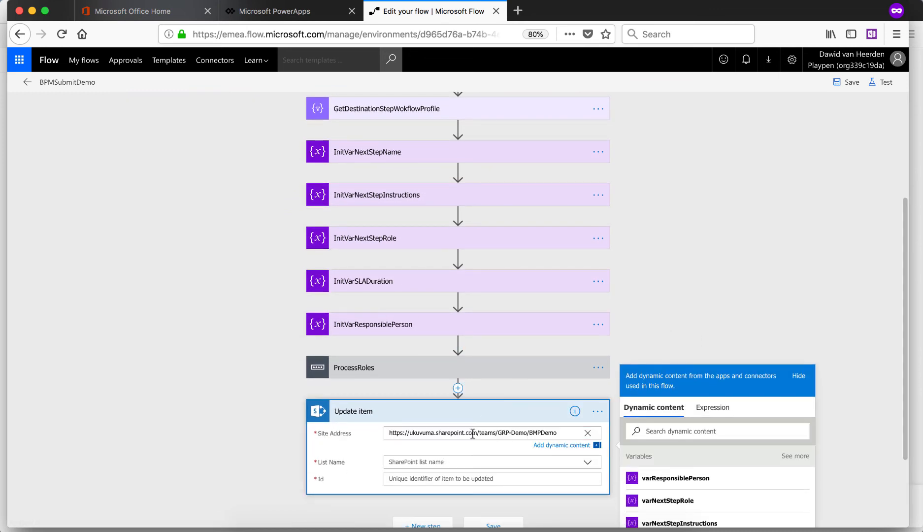
{"action": "left_click", "coordinate": [587, 464]}
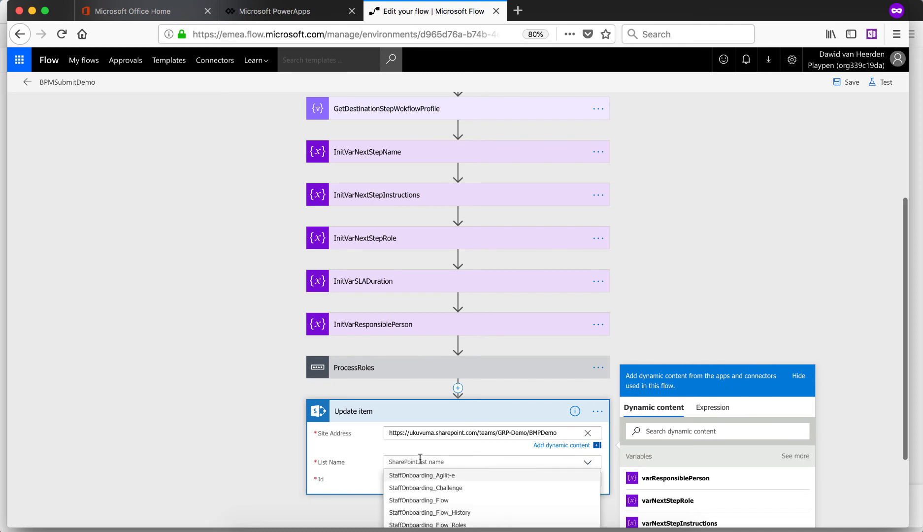
{"action": "left_click", "coordinate": [450, 515]}
{"action": "scroll", "coordinate": [686, 348], "scroll_direction": "down", "scroll_amount": 3}
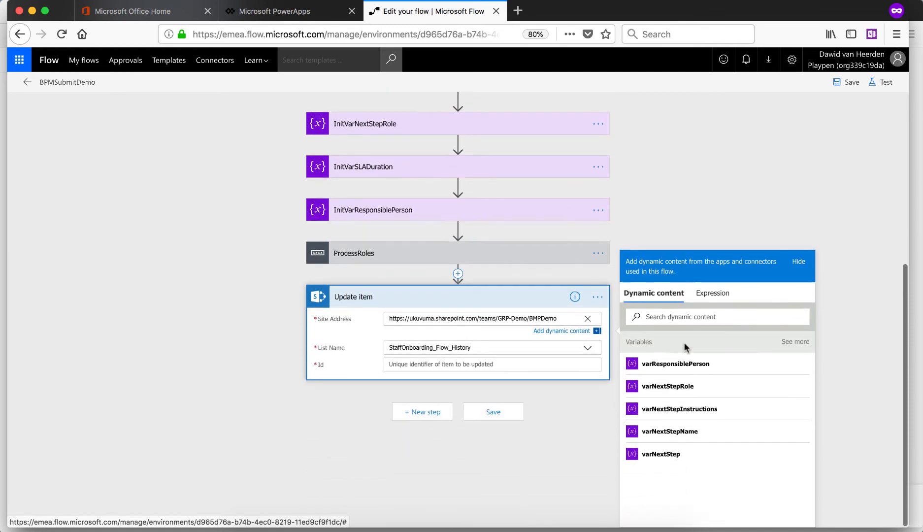
Map Update item's SubmissionDate field to the created item's SubmissionDate value.
{"action": "left_click", "coordinate": [503, 365]}
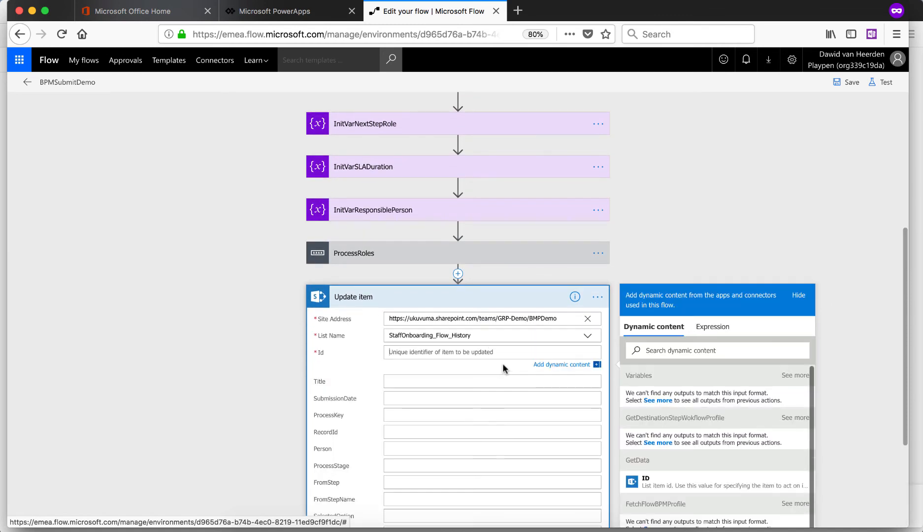
{"action": "left_click", "coordinate": [423, 382]}
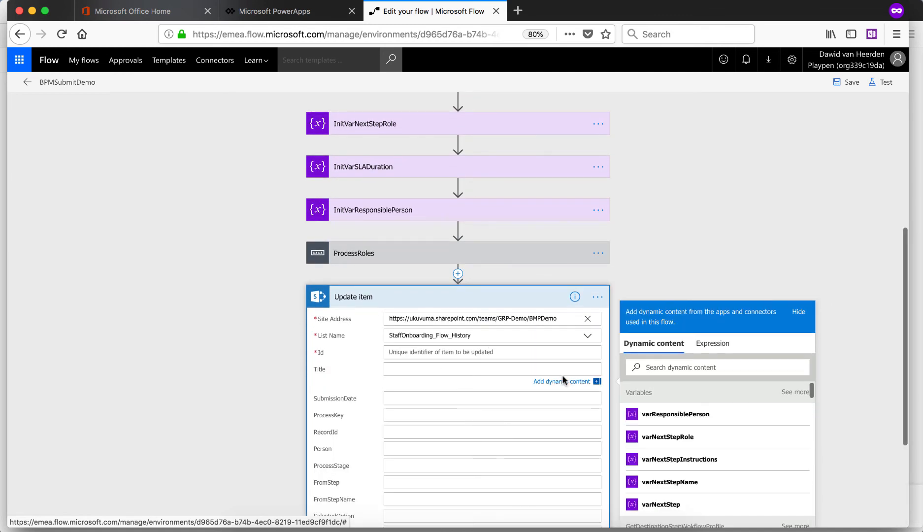
{"action": "scroll", "coordinate": [825, 366], "scroll_direction": "down", "scroll_amount": 2}
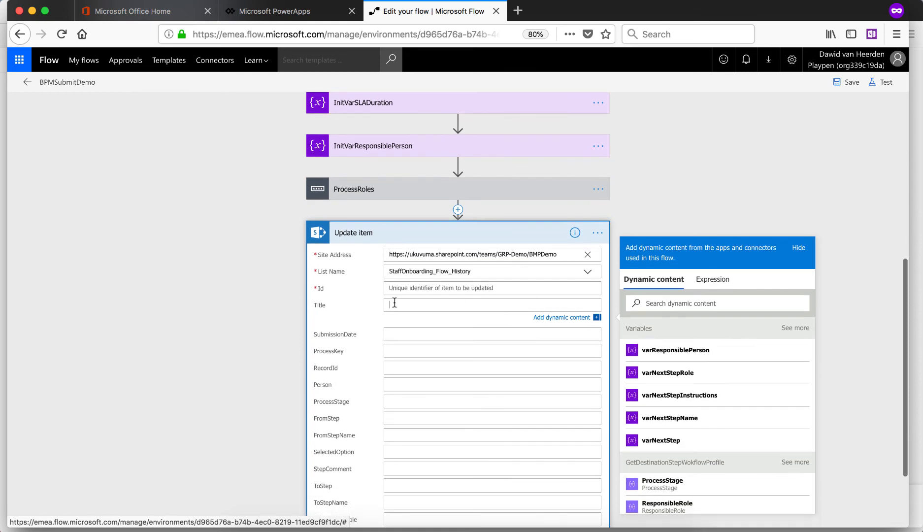
{"action": "left_click", "coordinate": [397, 333]}
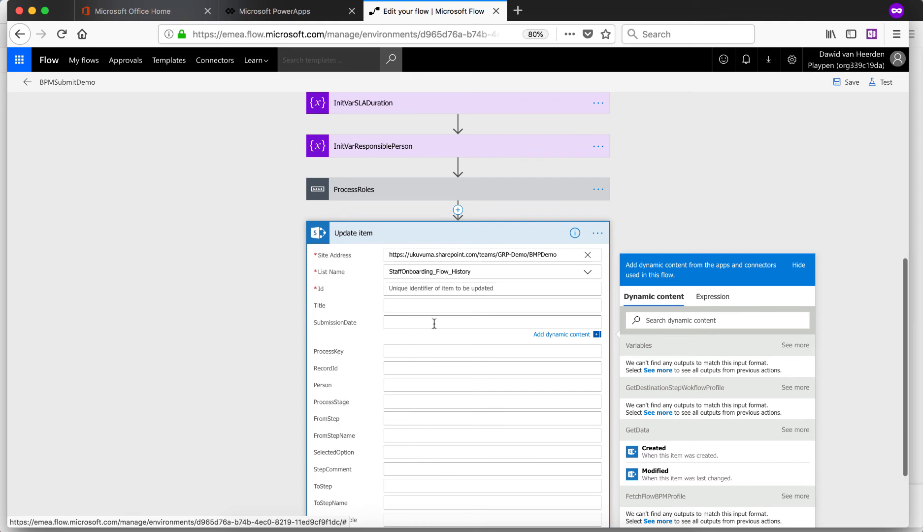
{"action": "scroll", "coordinate": [703, 422], "scroll_direction": "down", "scroll_amount": 4}
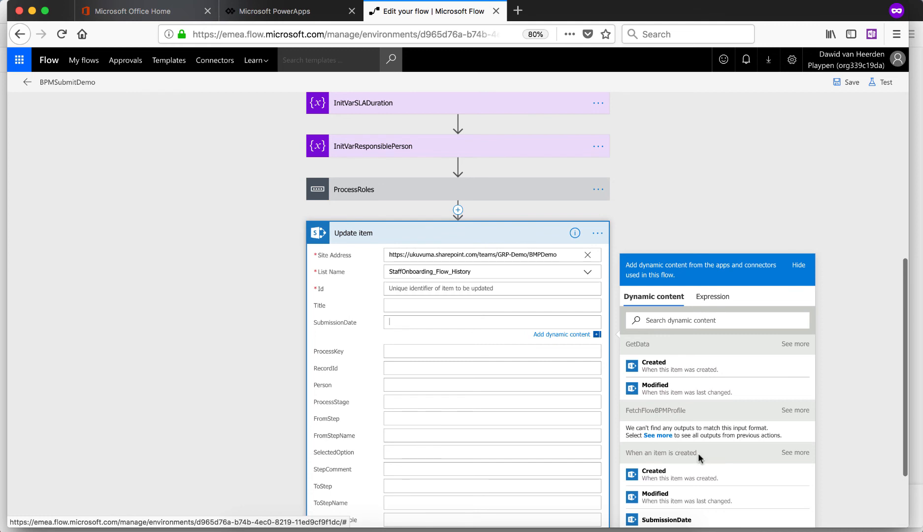
{"action": "left_click", "coordinate": [666, 519]}
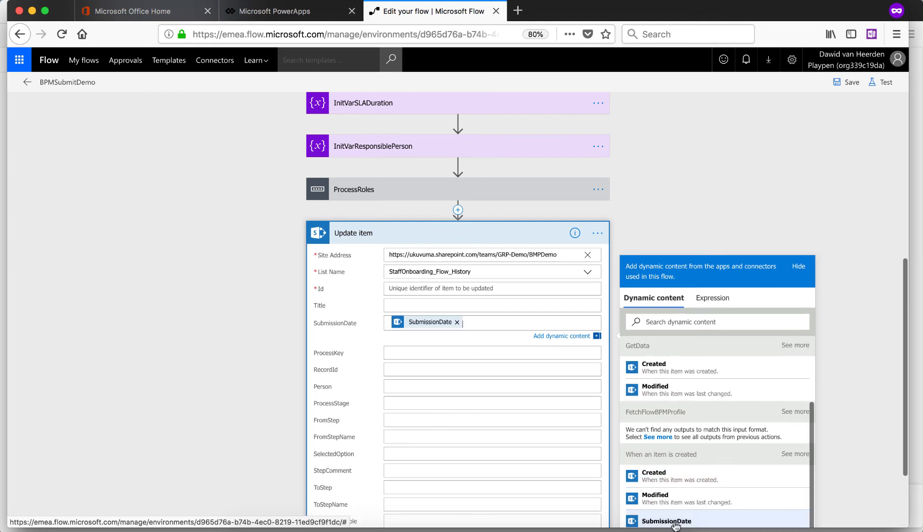
Map the ProcessKey field to the ProcessKey dynamic value, then focus the RecordId field.
{"action": "left_click", "coordinate": [446, 350]}
{"action": "scroll", "coordinate": [717, 484], "scroll_direction": "down", "scroll_amount": 10}
{"action": "scroll", "coordinate": [717, 484], "scroll_direction": "down", "scroll_amount": 10}
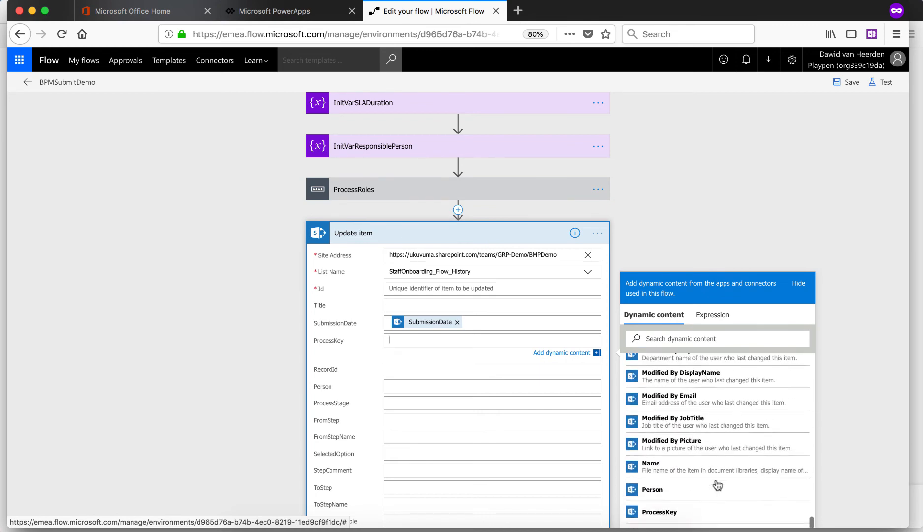
{"action": "left_click", "coordinate": [673, 449]}
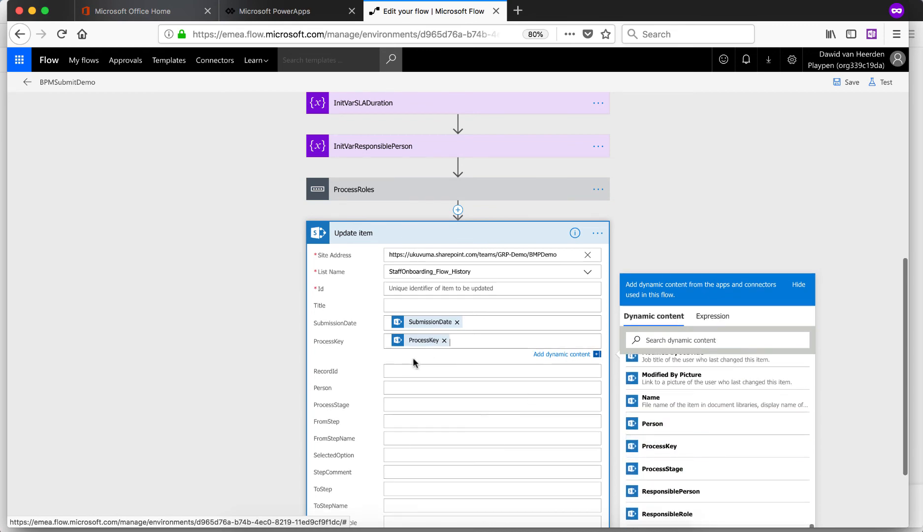
{"action": "left_click", "coordinate": [426, 370]}
{"action": "scroll", "coordinate": [689, 463], "scroll_direction": "down", "scroll_amount": 2}
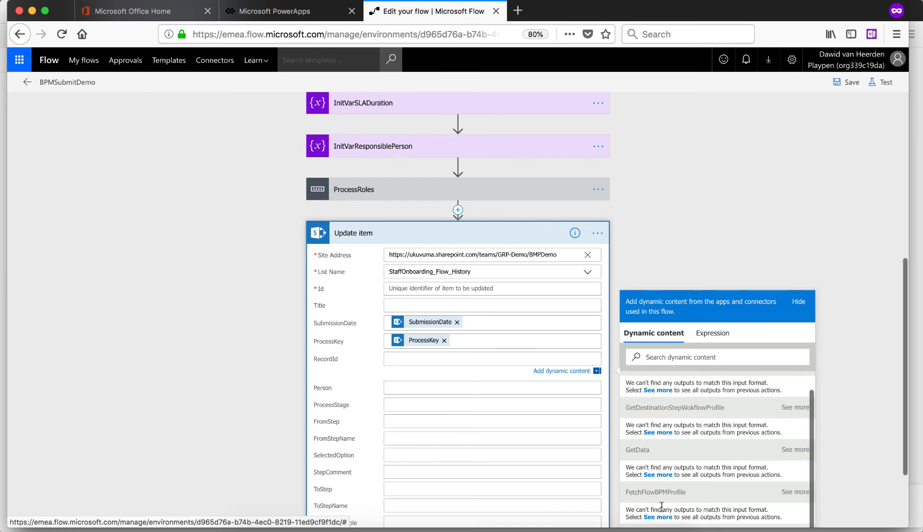
{"action": "scroll", "coordinate": [737, 445], "scroll_direction": "up", "scroll_amount": 1}
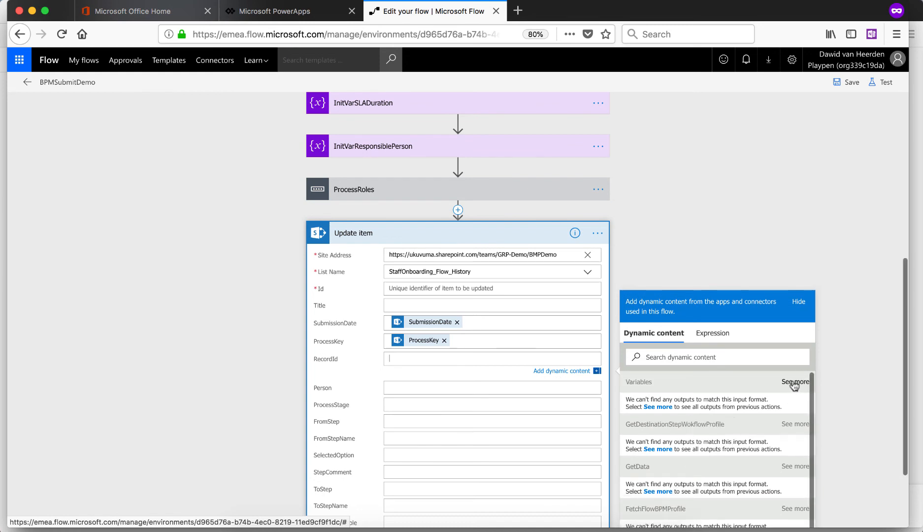
{"action": "scroll", "coordinate": [754, 408], "scroll_direction": "up", "scroll_amount": 5}
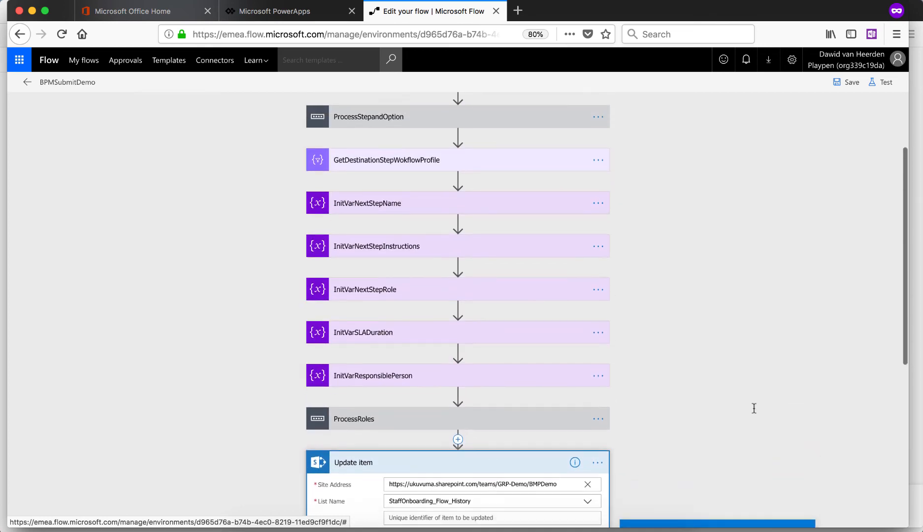
{"action": "scroll", "coordinate": [754, 408], "scroll_direction": "down", "scroll_amount": 7}
{"action": "scroll", "coordinate": [723, 443], "scroll_direction": "down", "scroll_amount": 1}
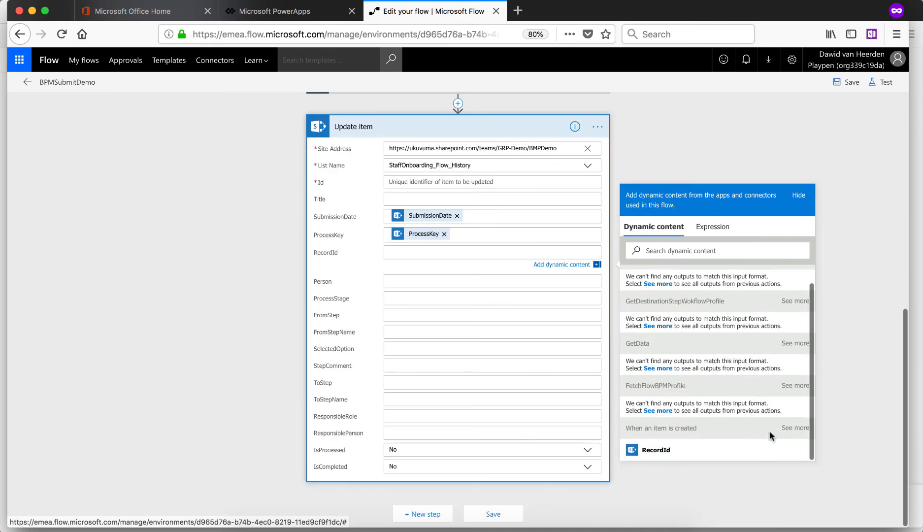
Fill Update item's RecordId, Person and ProcessStage fields with their matching item values.
{"action": "left_click", "coordinate": [651, 449]}
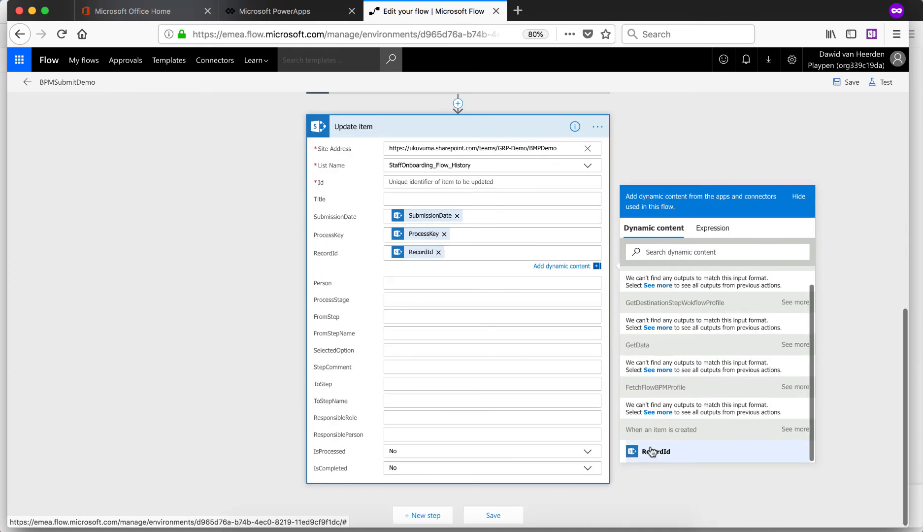
{"action": "left_click", "coordinate": [453, 283]}
{"action": "scroll", "coordinate": [705, 418], "scroll_direction": "down", "scroll_amount": 5}
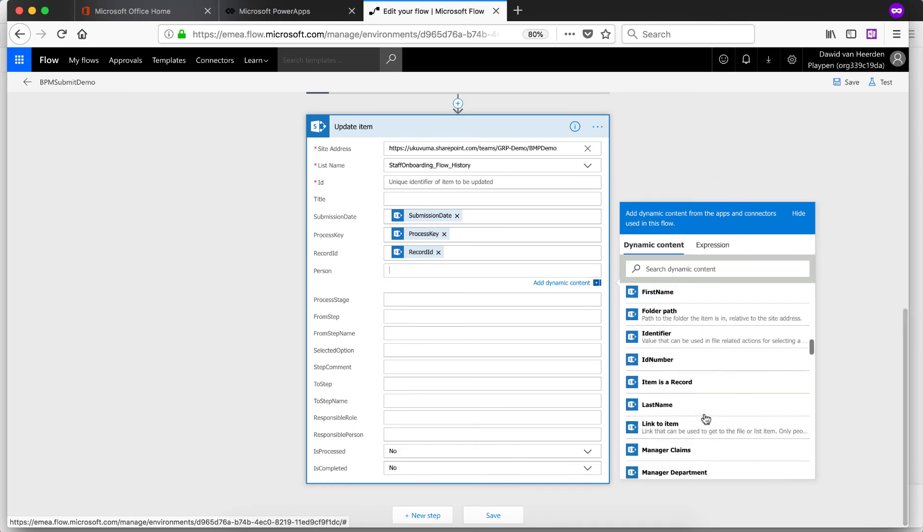
{"action": "scroll", "coordinate": [705, 418], "scroll_direction": "down", "scroll_amount": 10}
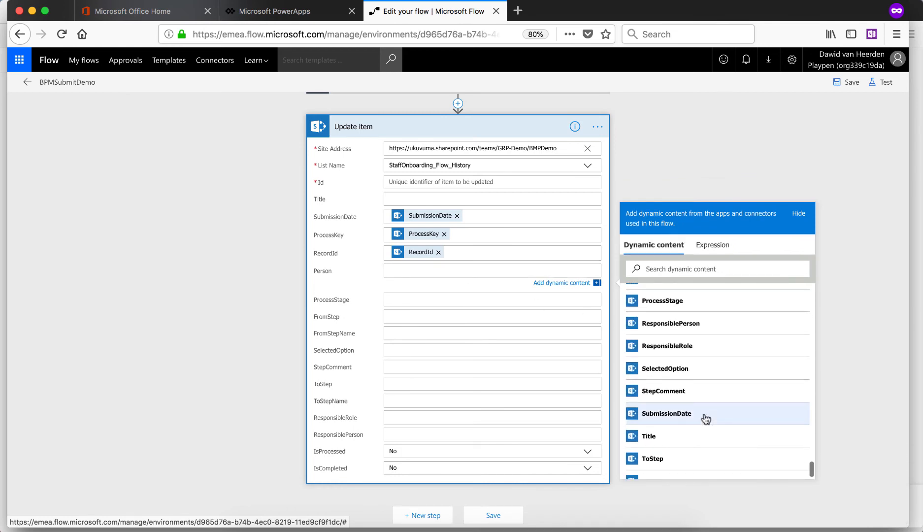
{"action": "scroll", "coordinate": [704, 418], "scroll_direction": "up", "scroll_amount": 2}
{"action": "left_click", "coordinate": [663, 356]}
{"action": "left_click", "coordinate": [415, 300]}
{"action": "scroll", "coordinate": [690, 389], "scroll_direction": "down", "scroll_amount": 10}
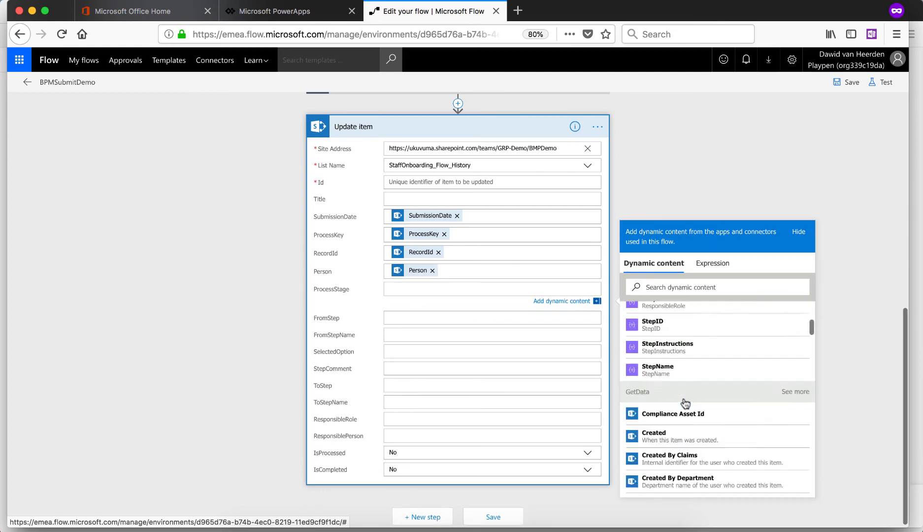
{"action": "scroll", "coordinate": [685, 403], "scroll_direction": "up", "scroll_amount": 6}
{"action": "scroll", "coordinate": [684, 403], "scroll_direction": "down", "scroll_amount": 4}
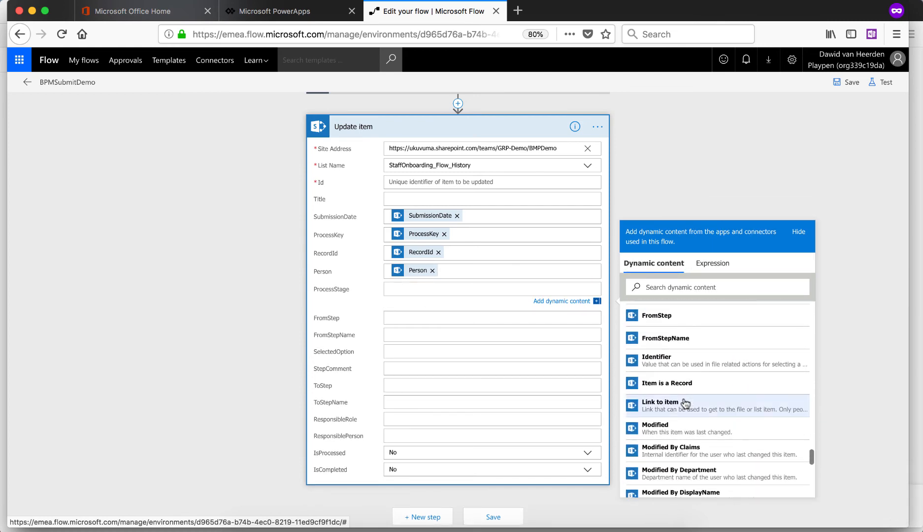
{"action": "scroll", "coordinate": [684, 402], "scroll_direction": "down", "scroll_amount": 5}
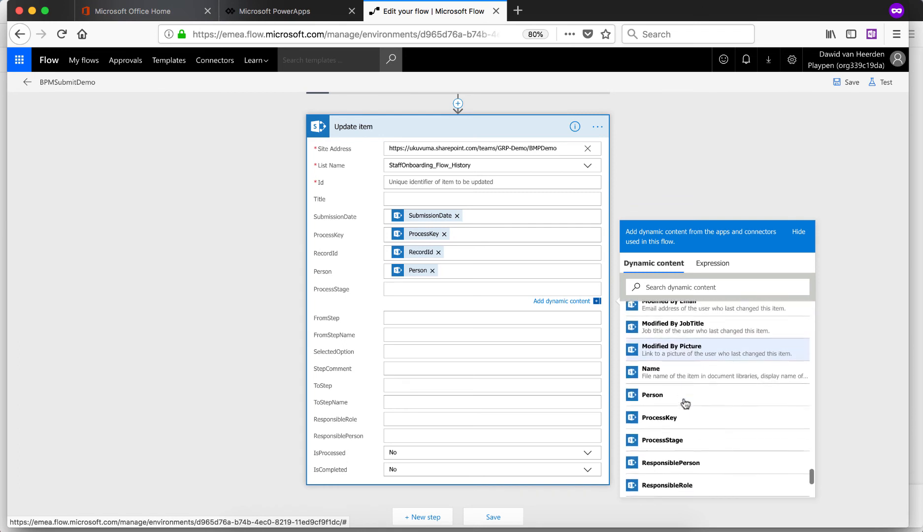
{"action": "left_click", "coordinate": [662, 400]}
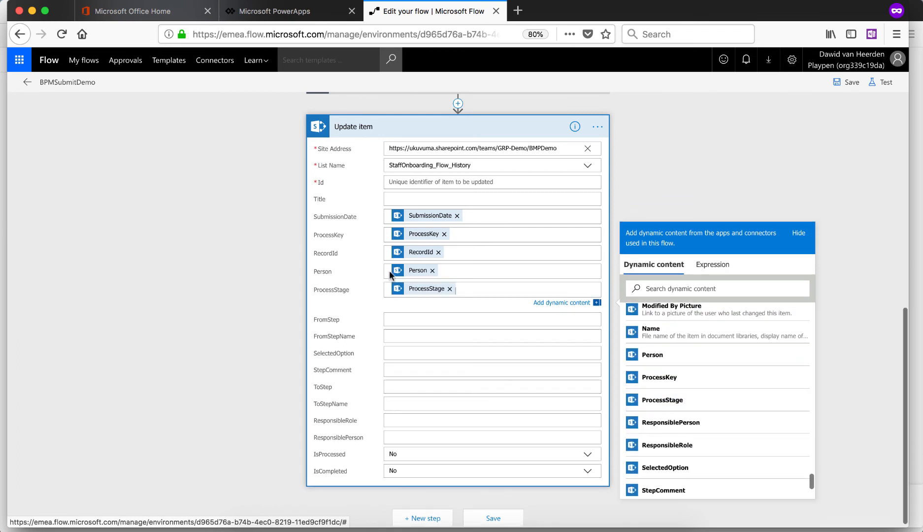
Map FromStep and FromStepName to their matching item values.
{"action": "left_click", "coordinate": [438, 320]}
{"action": "scroll", "coordinate": [708, 432], "scroll_direction": "down", "scroll_amount": 3}
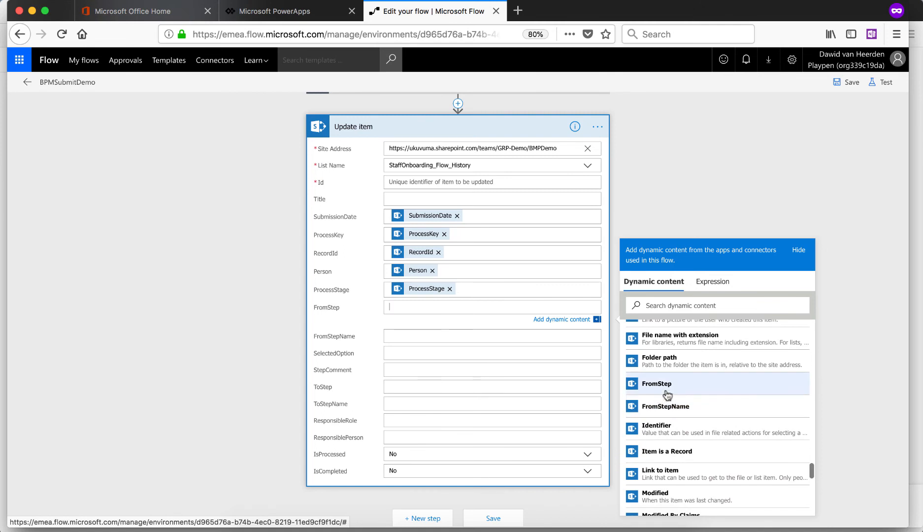
{"action": "left_click", "coordinate": [661, 393]}
{"action": "left_click", "coordinate": [420, 336]}
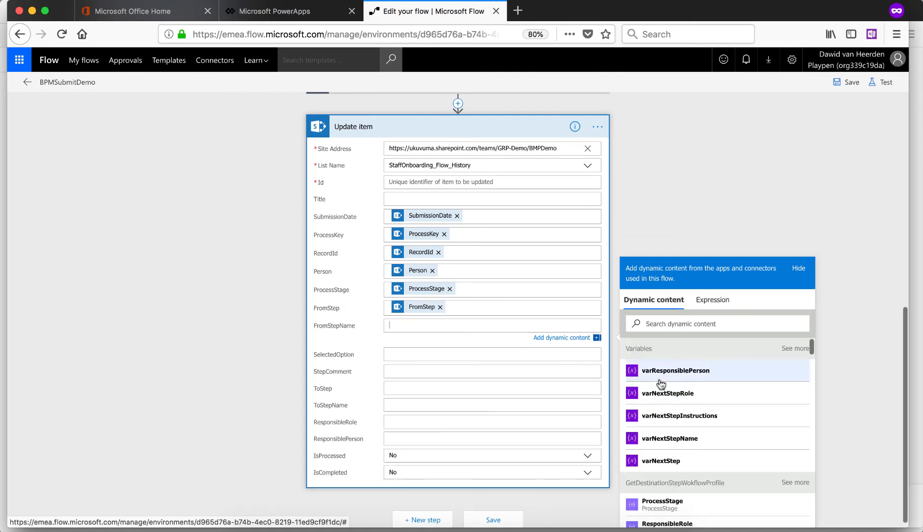
{"action": "scroll", "coordinate": [698, 437], "scroll_direction": "down", "scroll_amount": 3}
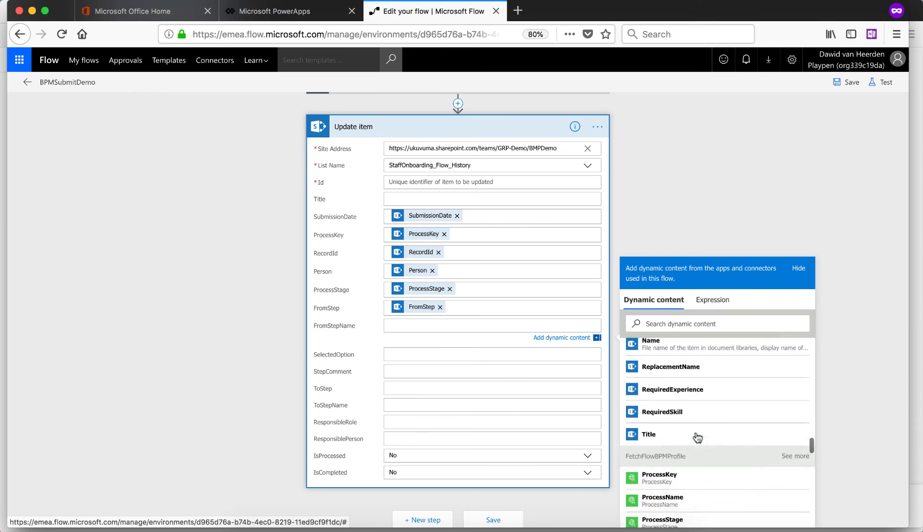
{"action": "scroll", "coordinate": [698, 437], "scroll_direction": "down", "scroll_amount": 3}
{"action": "scroll", "coordinate": [697, 438], "scroll_direction": "up", "scroll_amount": 8}
{"action": "scroll", "coordinate": [697, 438], "scroll_direction": "up", "scroll_amount": 3}
{"action": "left_click", "coordinate": [670, 423]}
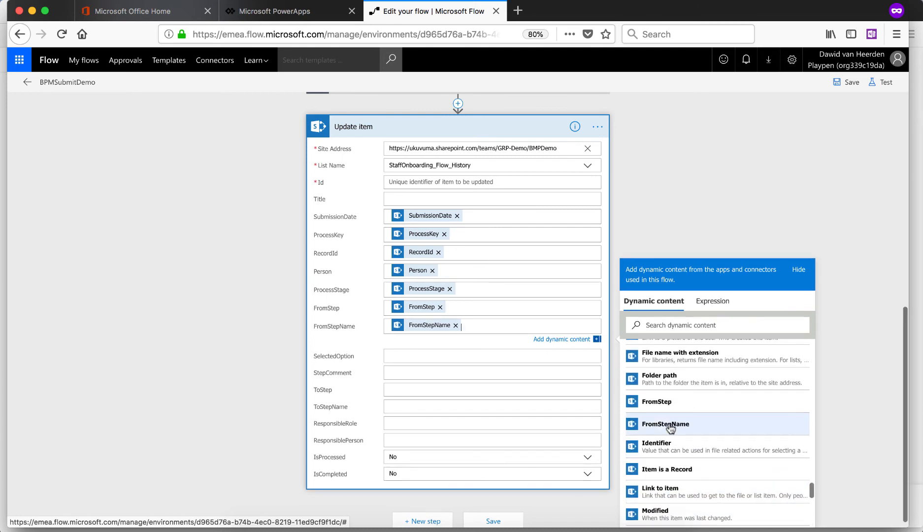
Fill SelectedOption and StepComment with their matching dynamic content values.
{"action": "left_click", "coordinate": [432, 355]}
{"action": "scroll", "coordinate": [691, 458], "scroll_direction": "down", "scroll_amount": 10}
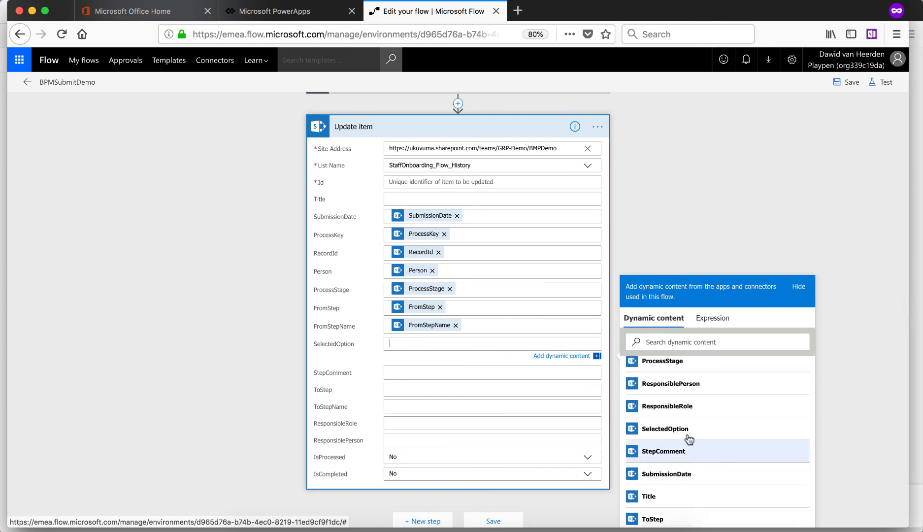
{"action": "left_click", "coordinate": [690, 430]}
{"action": "left_click", "coordinate": [406, 373]}
{"action": "scroll", "coordinate": [721, 432], "scroll_direction": "down", "scroll_amount": 10}
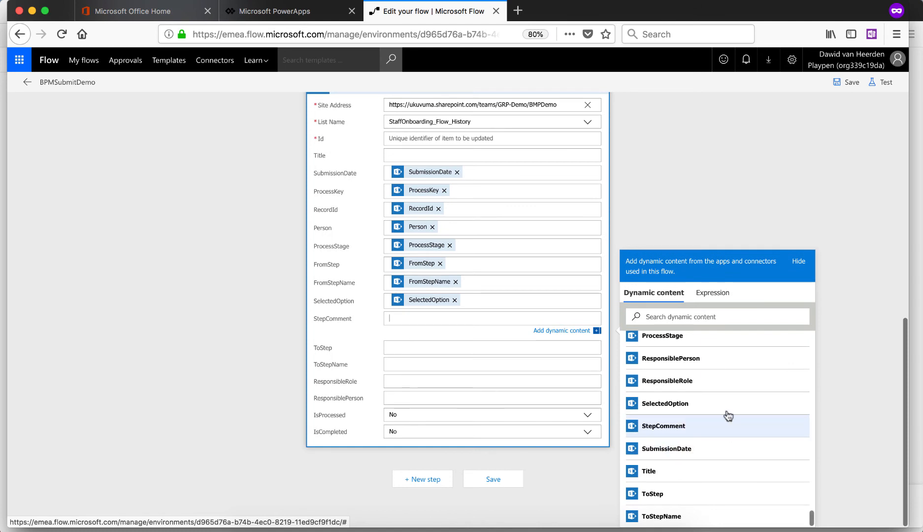
{"action": "left_click", "coordinate": [671, 429]}
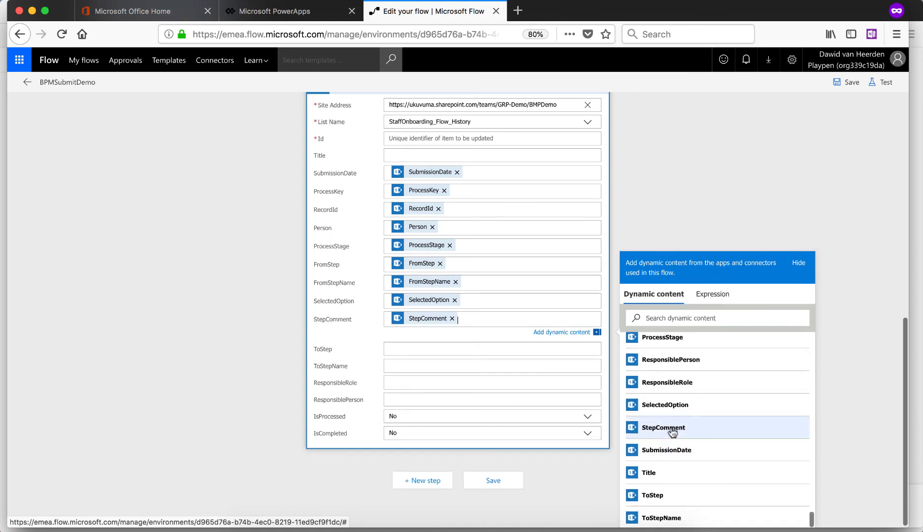
Set ToStep, ToStepName, ResponsibleRole and ResponsiblePerson to varNextStep, varNextStepName, varNextStepRole, varResponsiblePerson.
{"action": "left_click", "coordinate": [413, 346]}
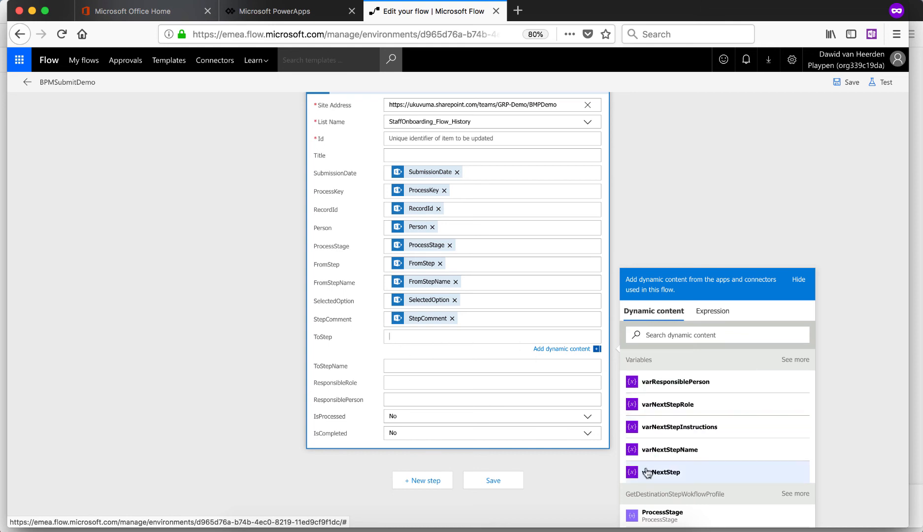
{"action": "left_click", "coordinate": [661, 472]}
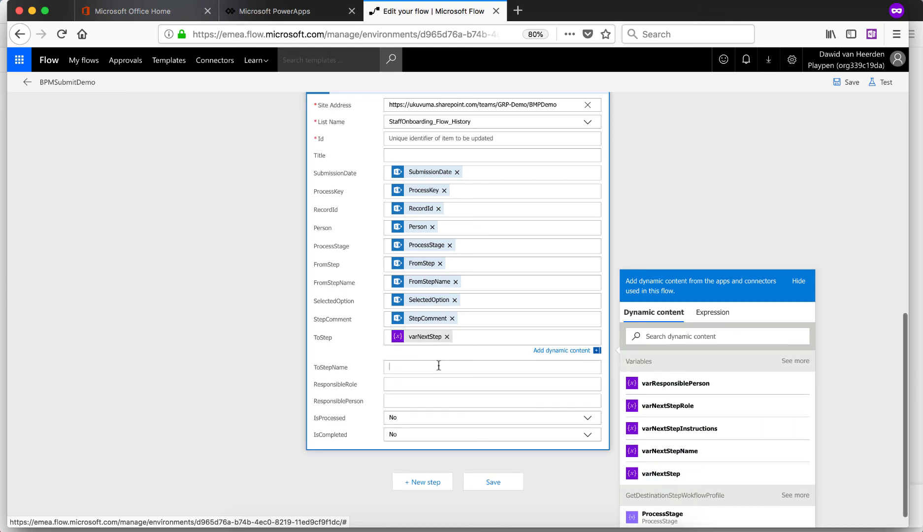
{"action": "left_click", "coordinate": [672, 469]}
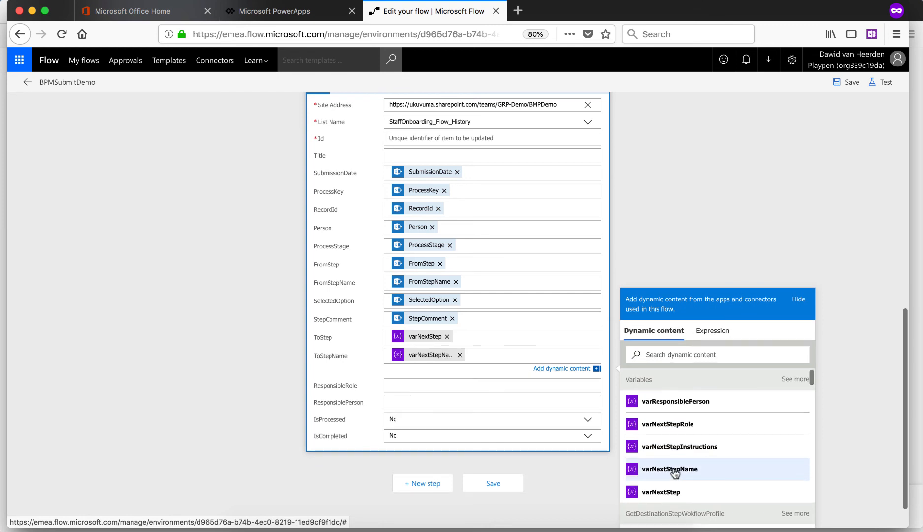
{"action": "left_click", "coordinate": [475, 387]}
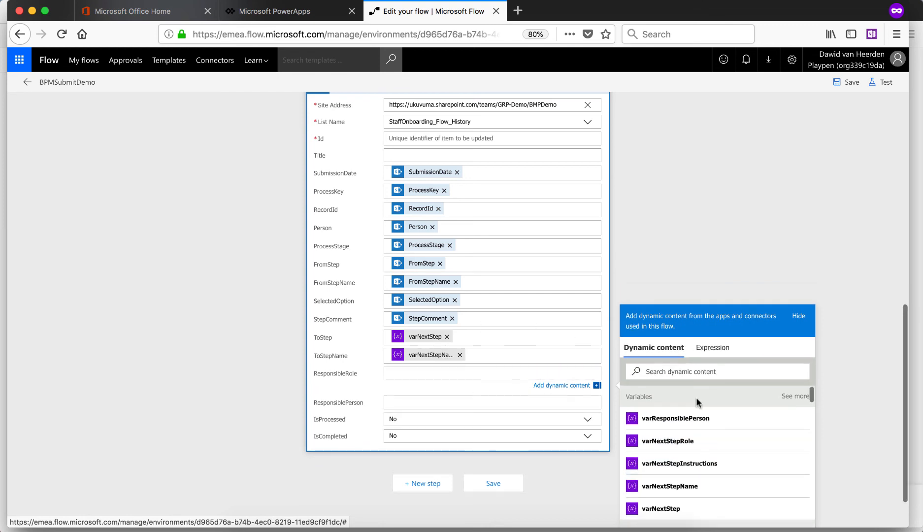
{"action": "left_click", "coordinate": [672, 442]}
{"action": "left_click", "coordinate": [469, 401]}
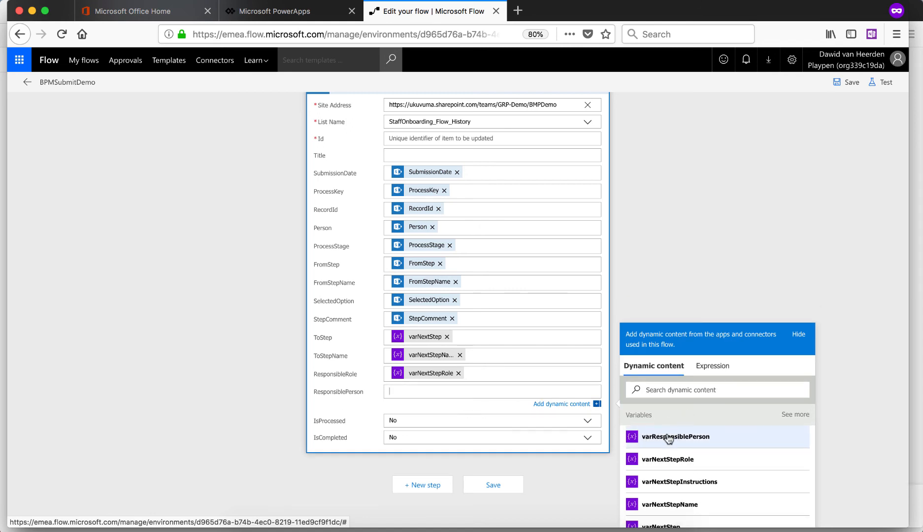
{"action": "left_click", "coordinate": [689, 442]}
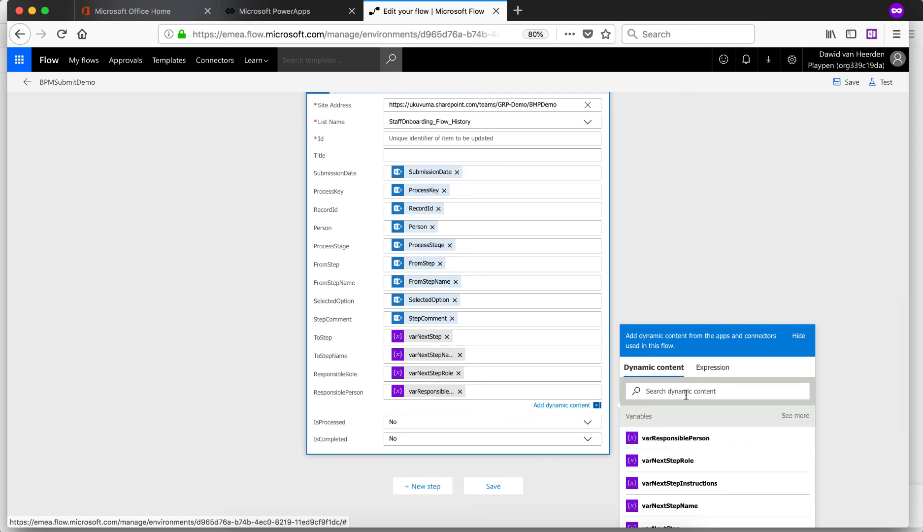
Set IsProcessed to Yes and collapse the finished Update item card.
{"action": "scroll", "coordinate": [687, 336], "scroll_direction": "down", "scroll_amount": 3}
{"action": "left_click", "coordinate": [587, 348]}
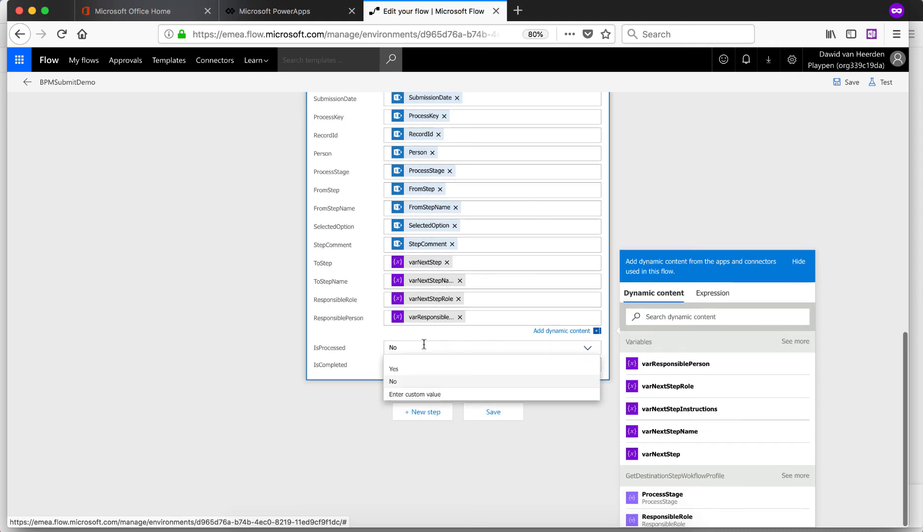
{"action": "left_click", "coordinate": [394, 371]}
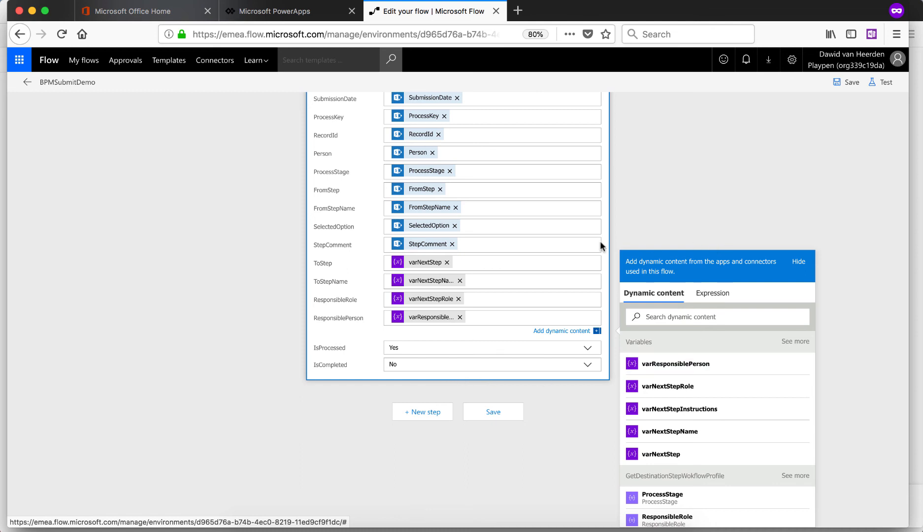
{"action": "left_click", "coordinate": [491, 411]}
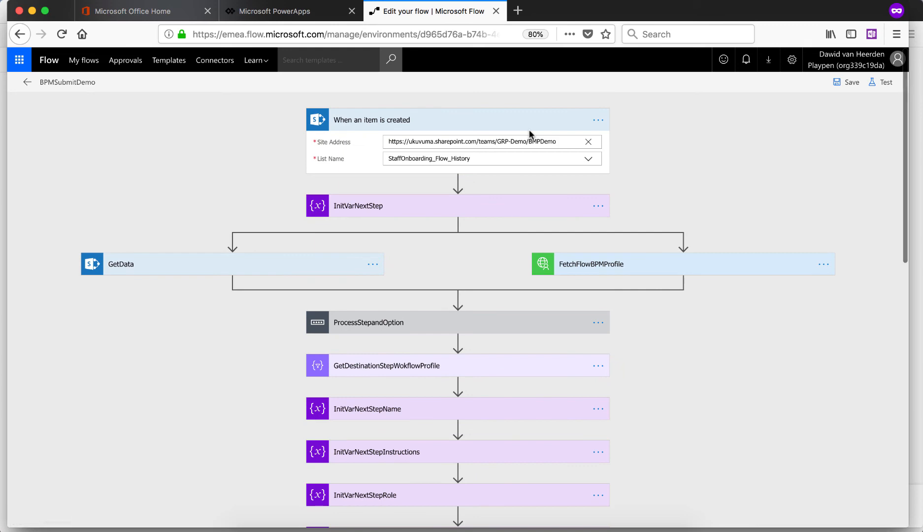
Fix the save error by setting Update item's Id to the trigger's ID, then save again.
{"action": "left_click", "coordinate": [847, 83]}
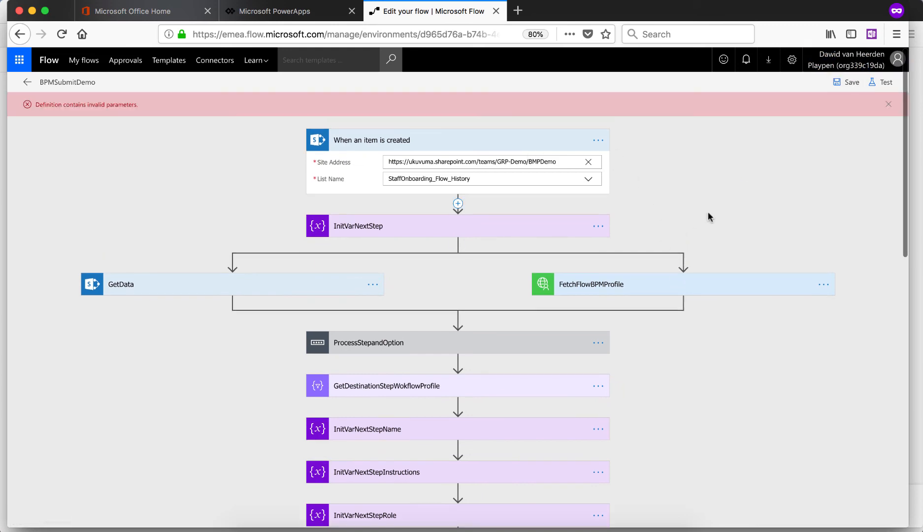
{"action": "scroll", "coordinate": [615, 262], "scroll_direction": "up", "scroll_amount": 1}
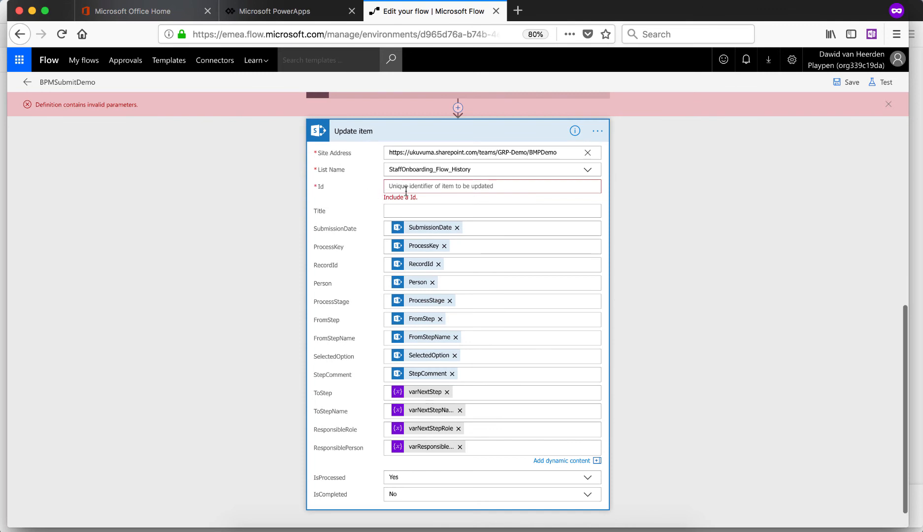
{"action": "left_click", "coordinate": [429, 186]}
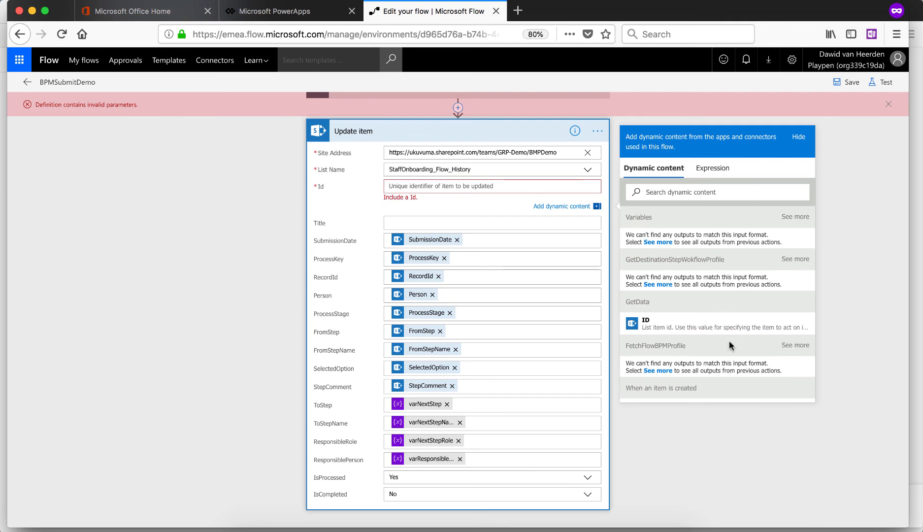
{"action": "scroll", "coordinate": [729, 341], "scroll_direction": "down", "scroll_amount": 1}
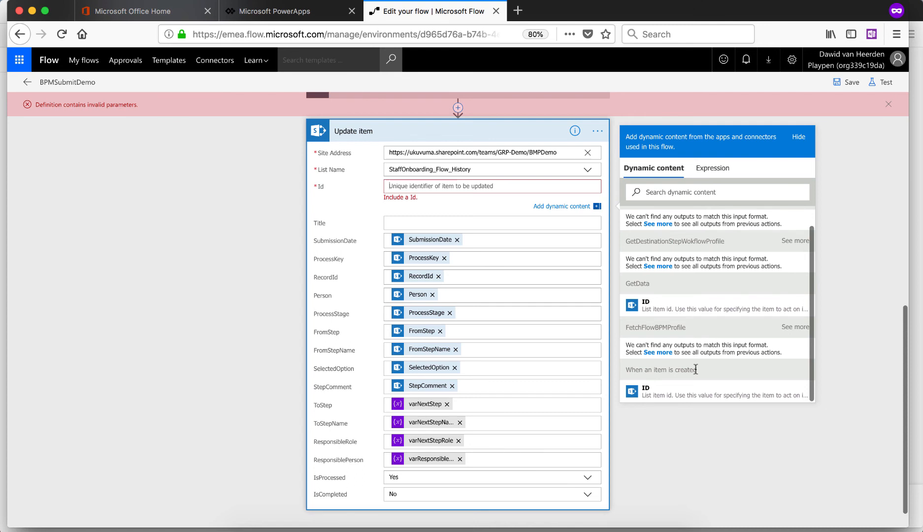
{"action": "left_click", "coordinate": [649, 392]}
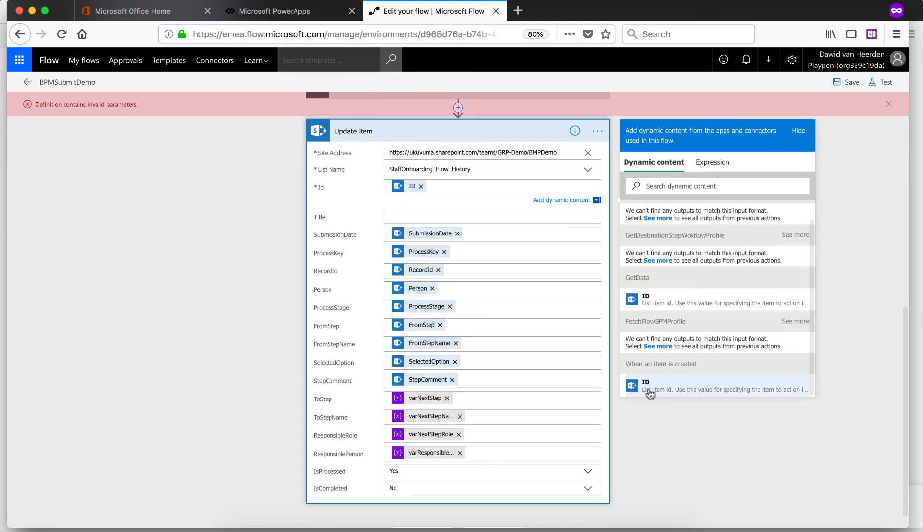
{"action": "left_click", "coordinate": [845, 84]}
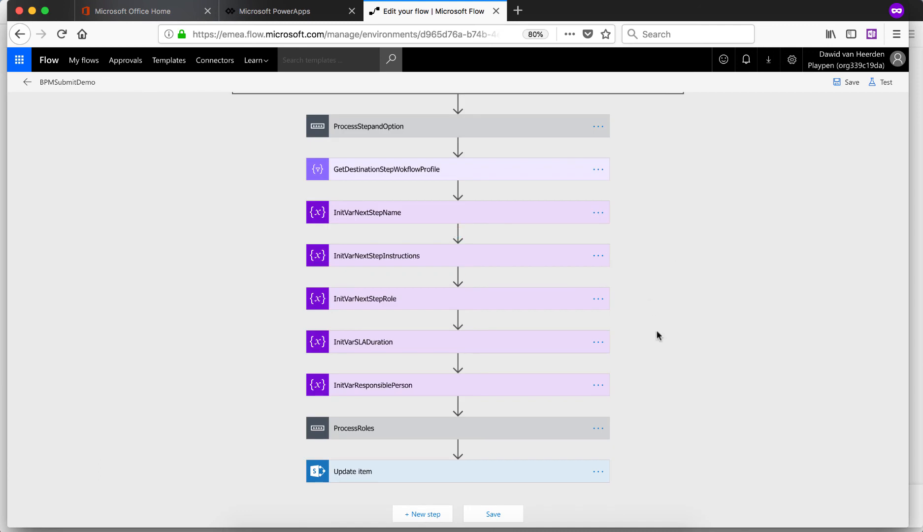
Add an Office 365 Outlook Send an email action after Update item.
{"action": "left_click", "coordinate": [415, 514]}
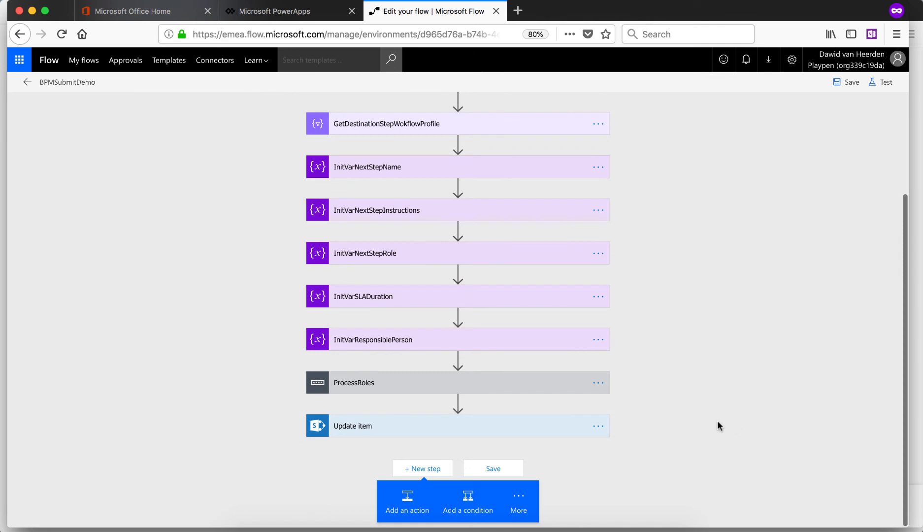
{"action": "left_click", "coordinate": [404, 496]}
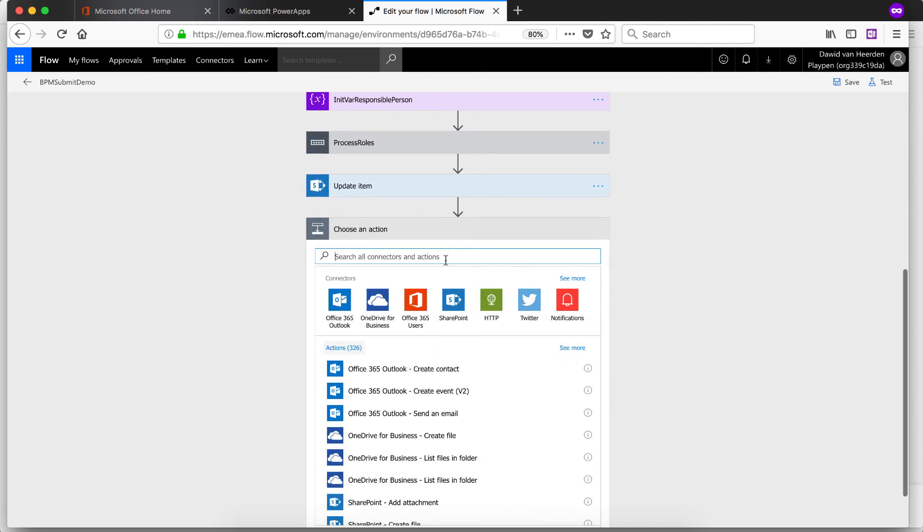
{"action": "left_click", "coordinate": [431, 413]}
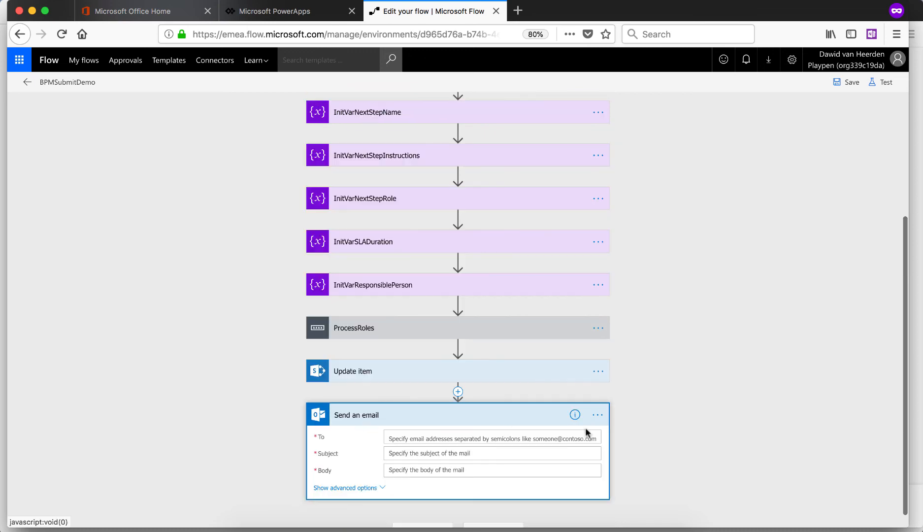
Address the email to varResponsiblePerson with subject 'Acme Workflow: Assigned to you for' plus varNextStepName.
{"action": "left_click", "coordinate": [487, 439]}
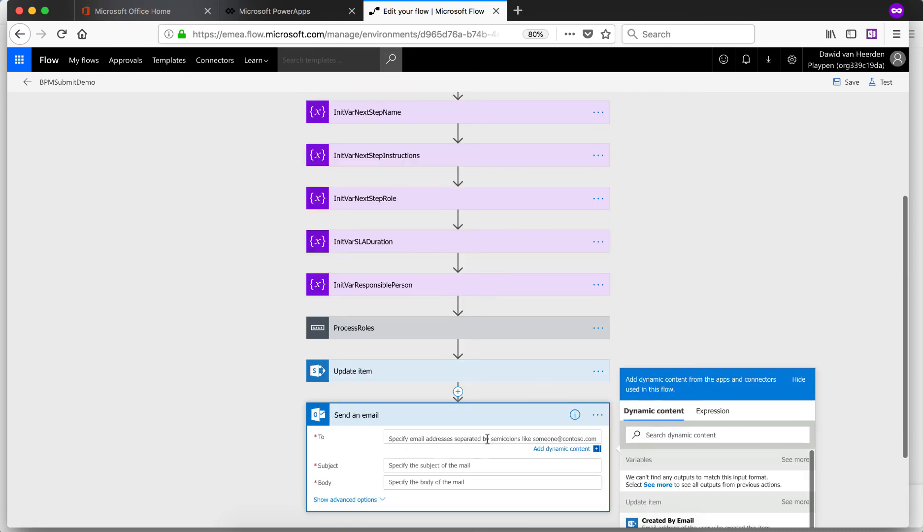
{"action": "scroll", "coordinate": [794, 307], "scroll_direction": "down", "scroll_amount": 3}
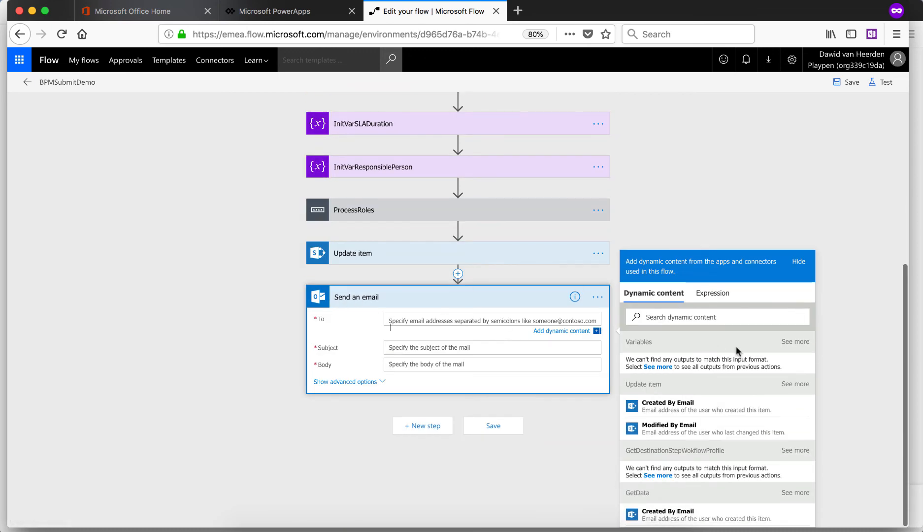
{"action": "left_click", "coordinate": [779, 342]}
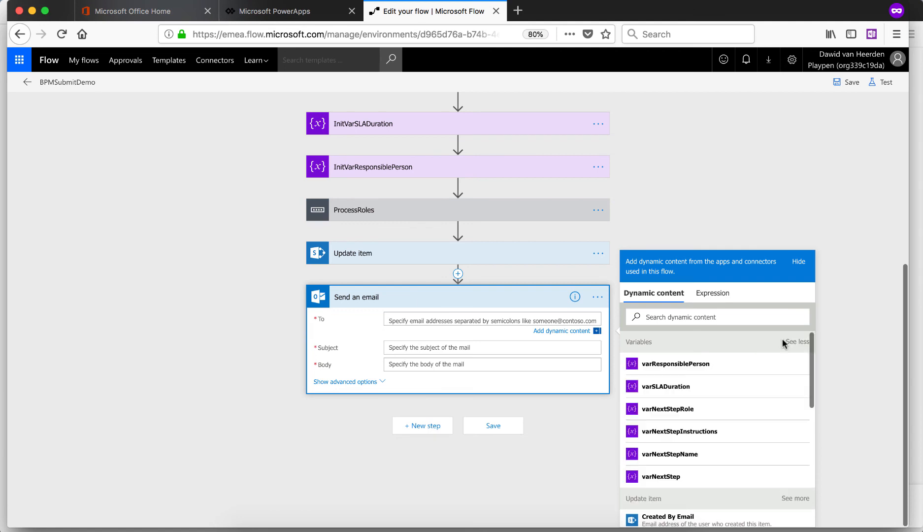
{"action": "left_click", "coordinate": [689, 368]}
{"action": "left_click", "coordinate": [443, 348]}
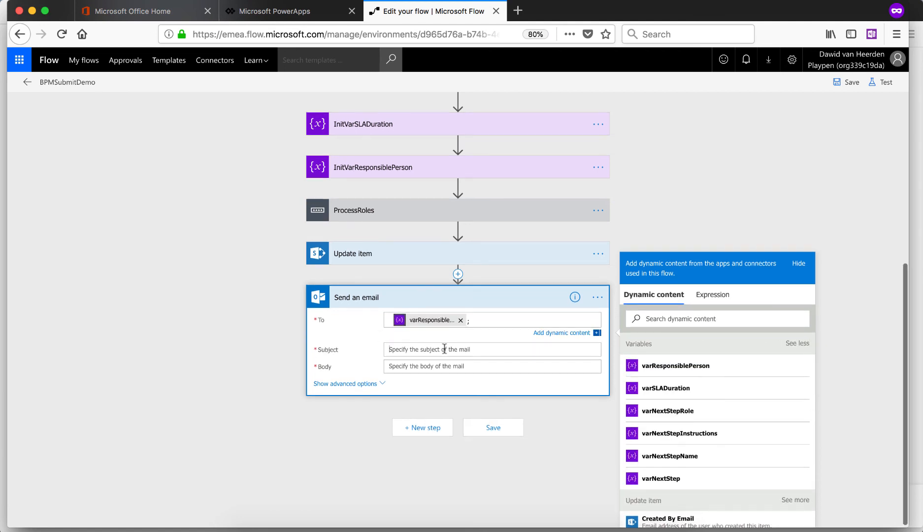
{"action": "type", "text": "Acme Worklfow: Assigned to you for"}
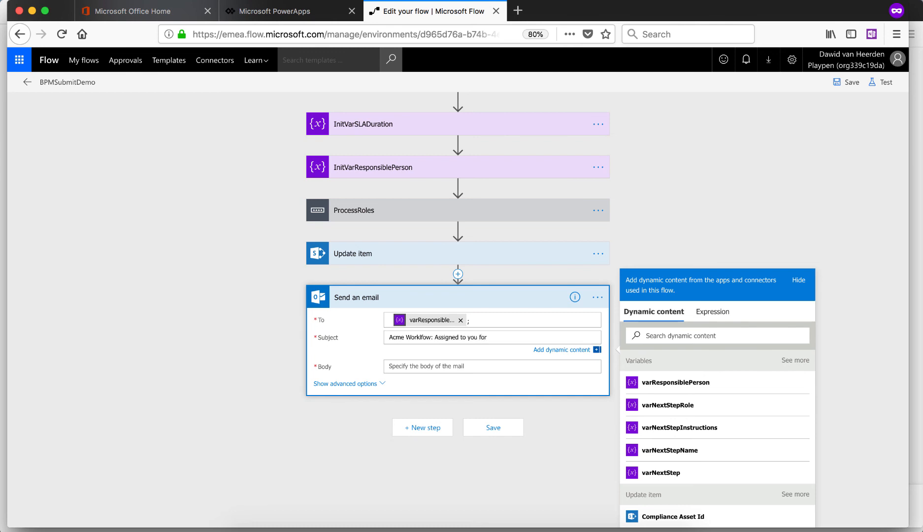
{"action": "left_click", "coordinate": [670, 452]}
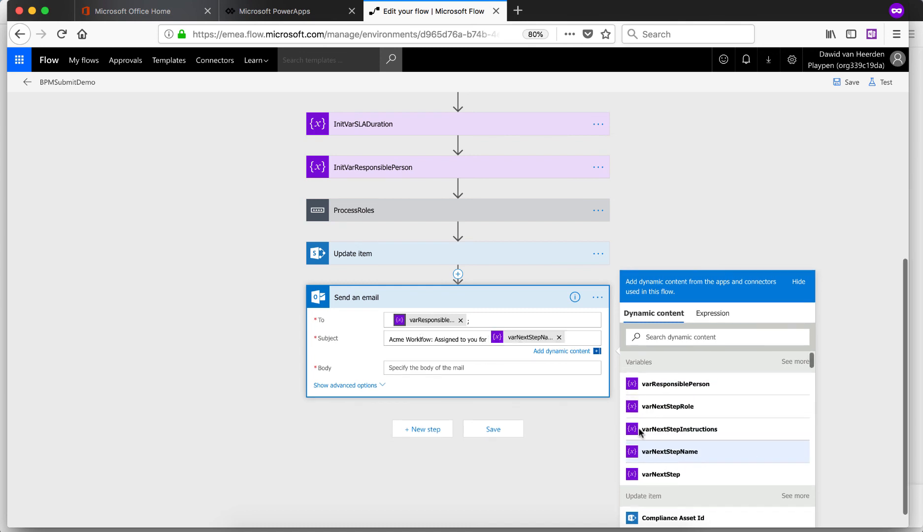
{"action": "left_click", "coordinate": [438, 368]}
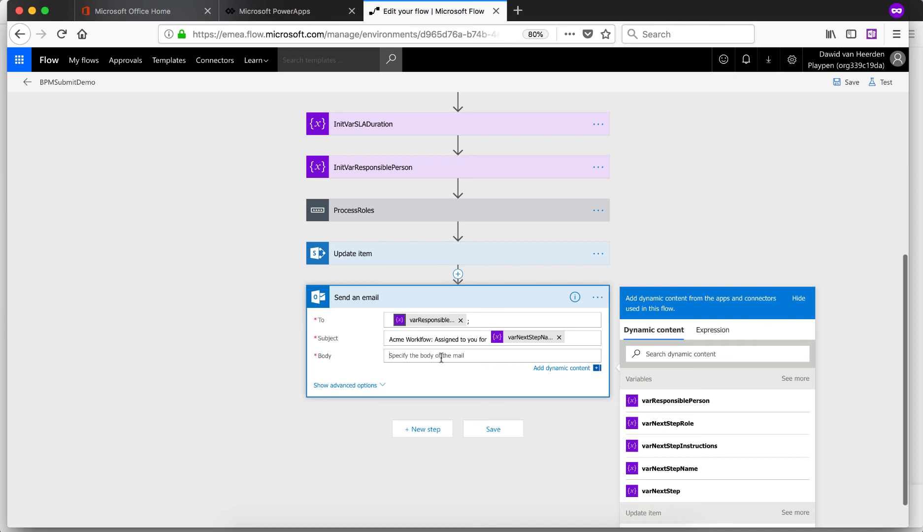
{"action": "scroll", "coordinate": [695, 290], "scroll_direction": "down", "scroll_amount": 2}
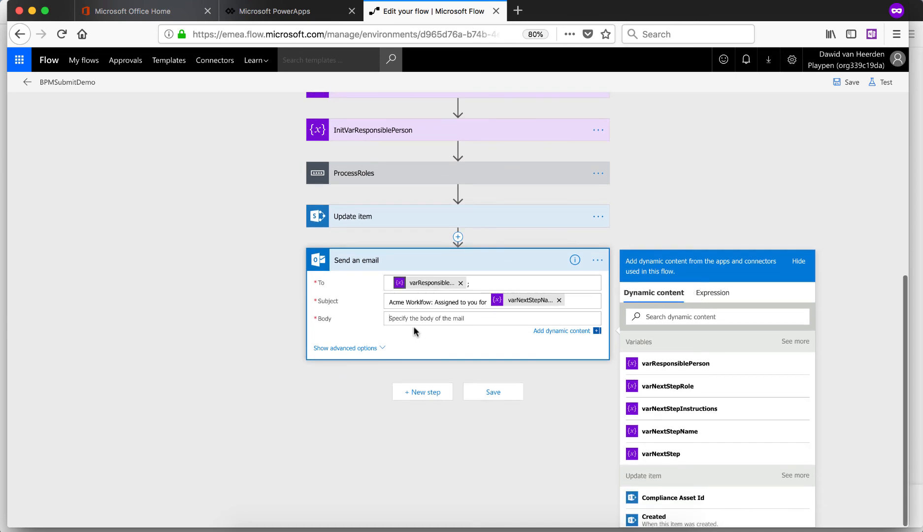
Paste the prepared message into the body and replace its first placeholder with SelectedOption.
{"action": "type", "text": "The request has been submitted to you from the <> option during the <> workflow step. <>"}
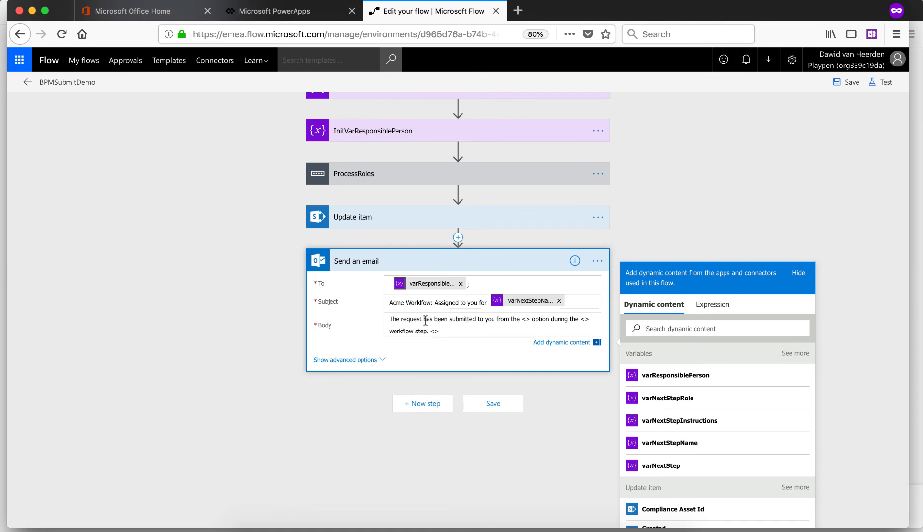
{"action": "left_click", "coordinate": [530, 318]}
{"action": "key", "text": "BackSpace"}
{"action": "key", "text": "BackSpace"}
{"action": "scroll", "coordinate": [692, 432], "scroll_direction": "down", "scroll_amount": 15}
{"action": "scroll", "coordinate": [692, 433], "scroll_direction": "down", "scroll_amount": 8}
{"action": "scroll", "coordinate": [692, 433], "scroll_direction": "up", "scroll_amount": 4}
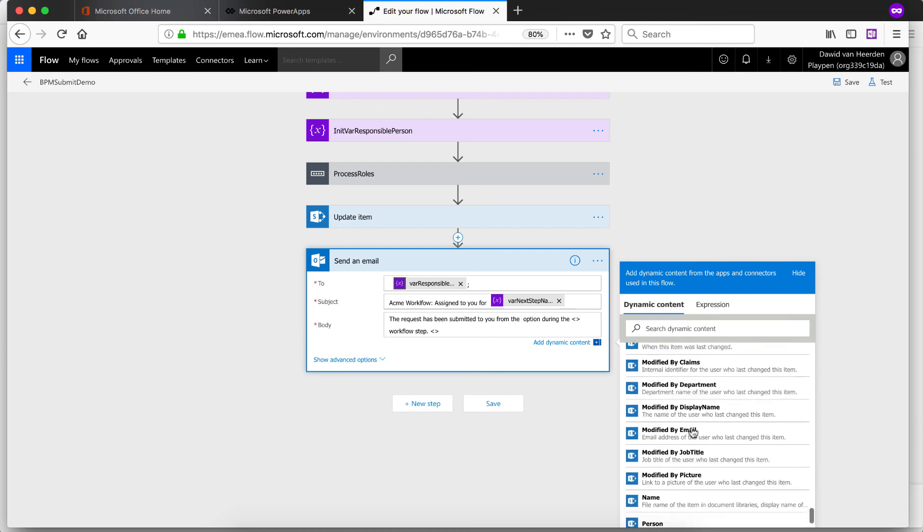
{"action": "scroll", "coordinate": [693, 432], "scroll_direction": "up", "scroll_amount": 3}
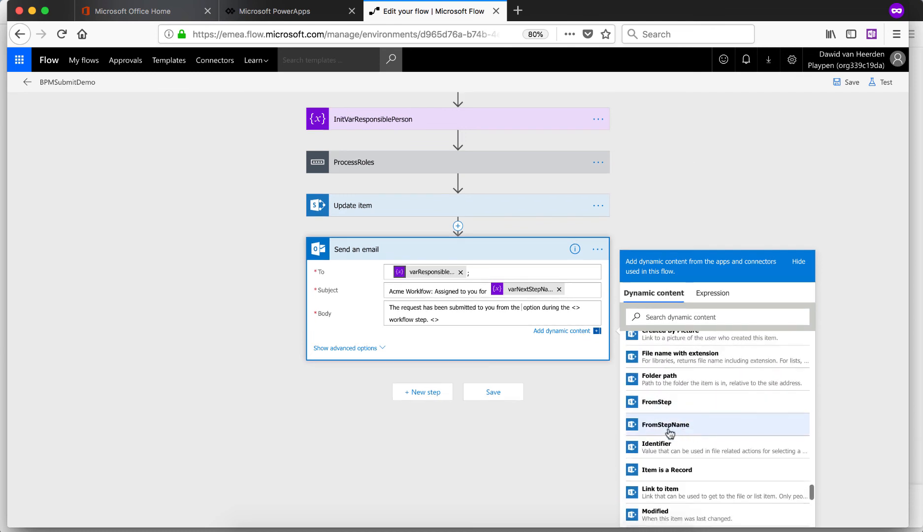
{"action": "left_click", "coordinate": [670, 432]}
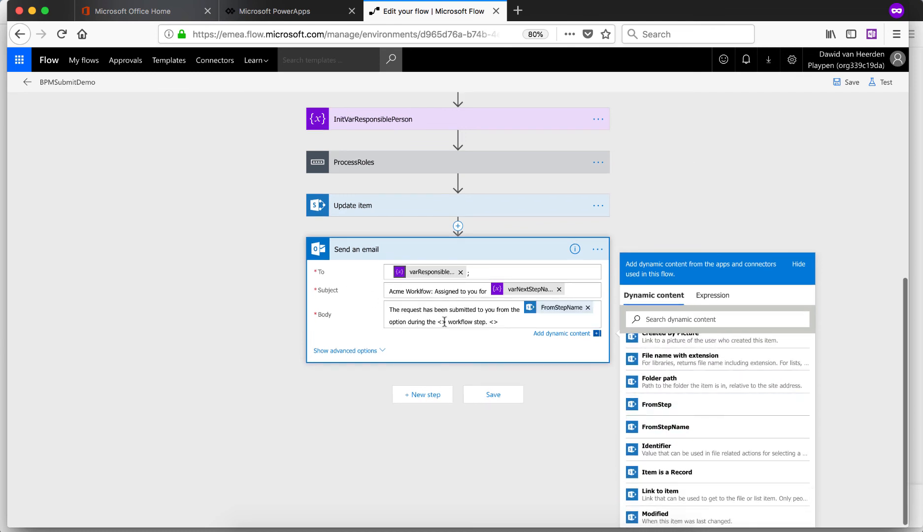
{"action": "left_click", "coordinate": [588, 307]}
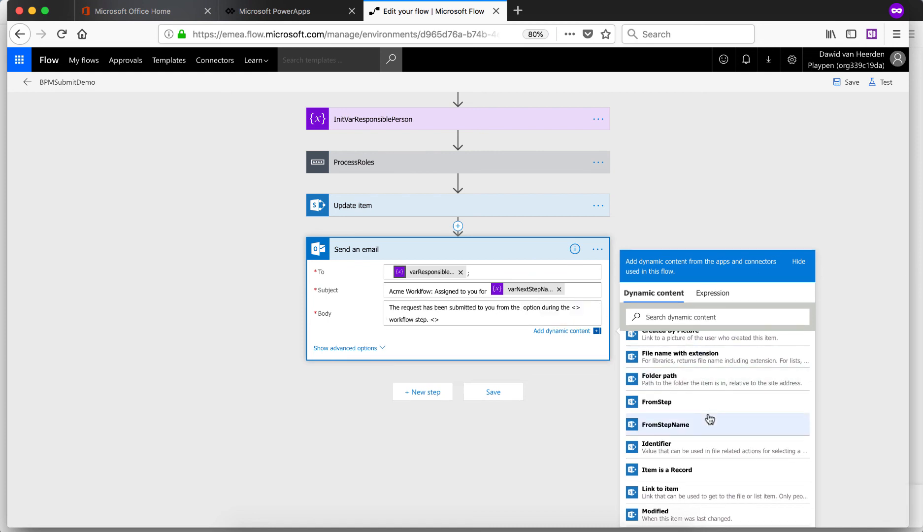
{"action": "scroll", "coordinate": [707, 418], "scroll_direction": "down", "scroll_amount": 5}
{"action": "scroll", "coordinate": [710, 419], "scroll_direction": "down", "scroll_amount": 5}
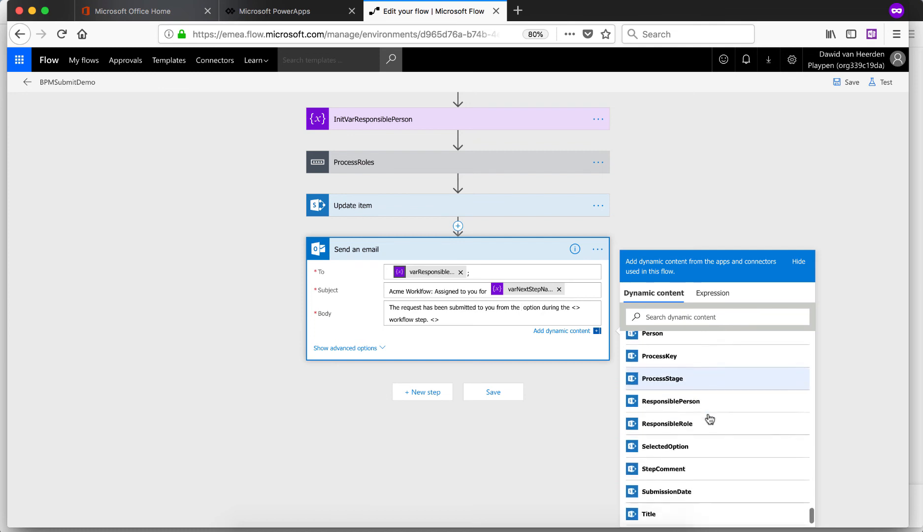
{"action": "left_click", "coordinate": [661, 419]}
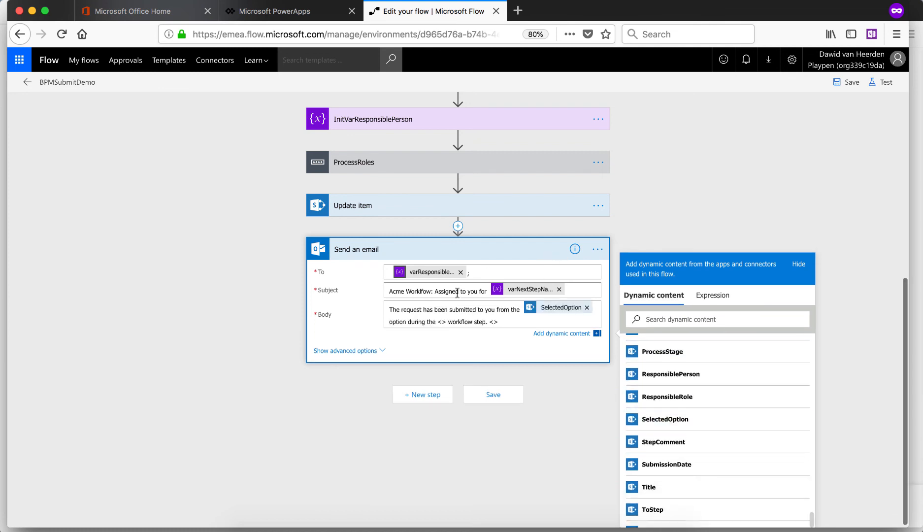
Replace the remaining placeholders with FromStepName and varNextStepInstructions, then save the flow.
{"action": "left_click", "coordinate": [446, 323]}
{"action": "key", "text": "BackSpace"}
{"action": "key", "text": "BackSpace"}
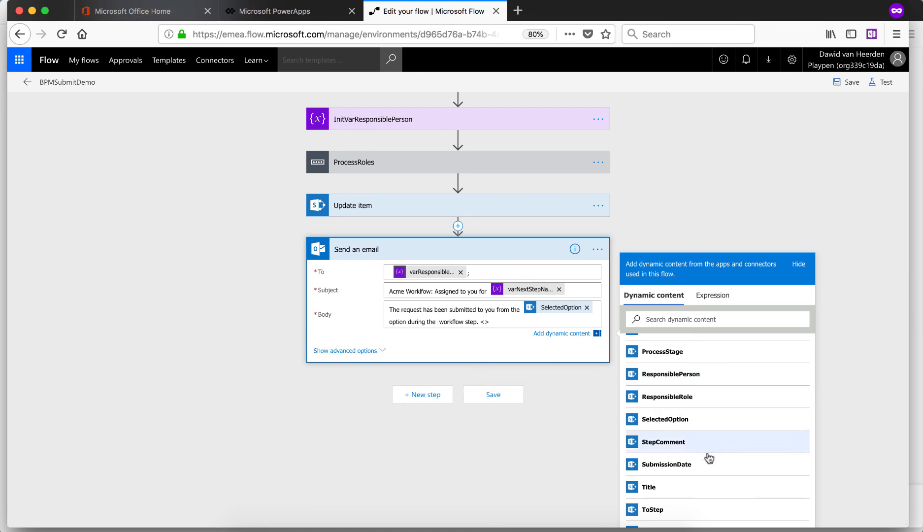
{"action": "scroll", "coordinate": [725, 470], "scroll_direction": "up", "scroll_amount": 10}
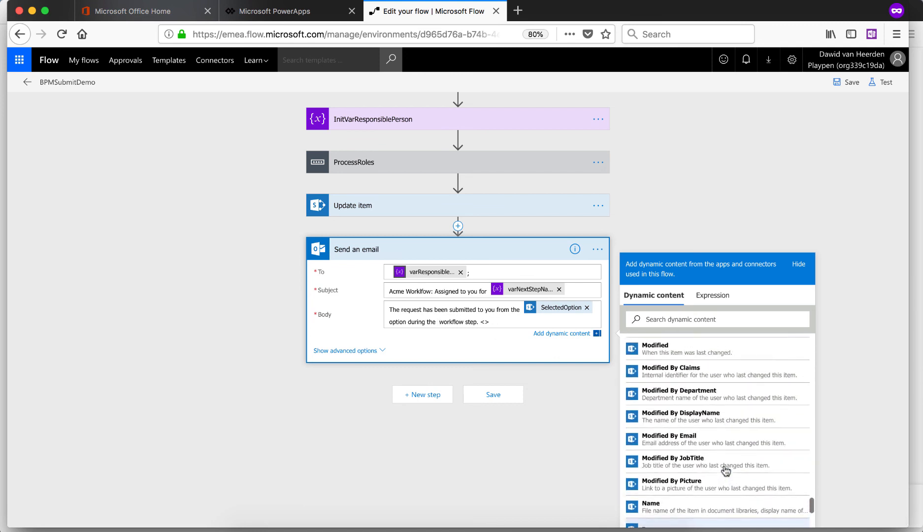
{"action": "scroll", "coordinate": [726, 470], "scroll_direction": "up", "scroll_amount": 5}
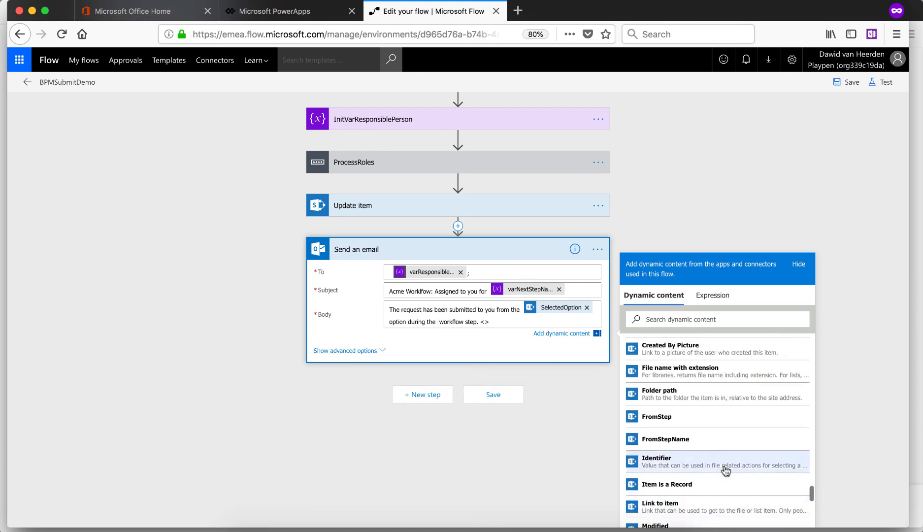
{"action": "left_click", "coordinate": [702, 447]}
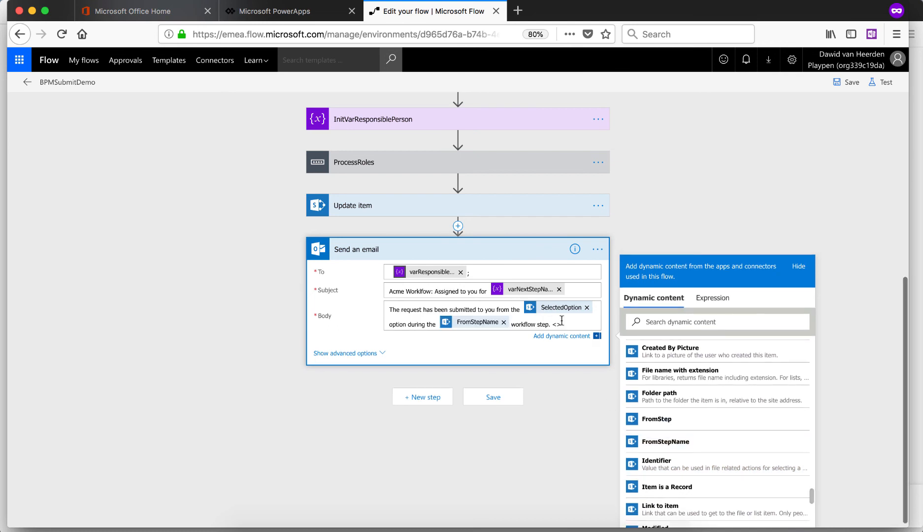
{"action": "key", "text": "BackSpace"}
{"action": "key", "text": "BackSpace"}
{"action": "scroll", "coordinate": [709, 443], "scroll_direction": "down", "scroll_amount": 3}
{"action": "scroll", "coordinate": [709, 443], "scroll_direction": "down", "scroll_amount": 5}
{"action": "scroll", "coordinate": [709, 444], "scroll_direction": "up", "scroll_amount": 5}
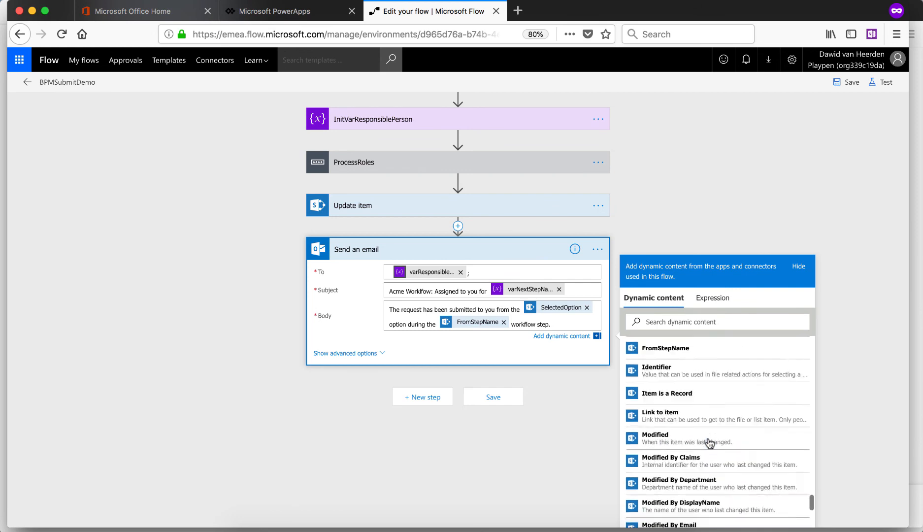
{"action": "scroll", "coordinate": [709, 444], "scroll_direction": "up", "scroll_amount": 5}
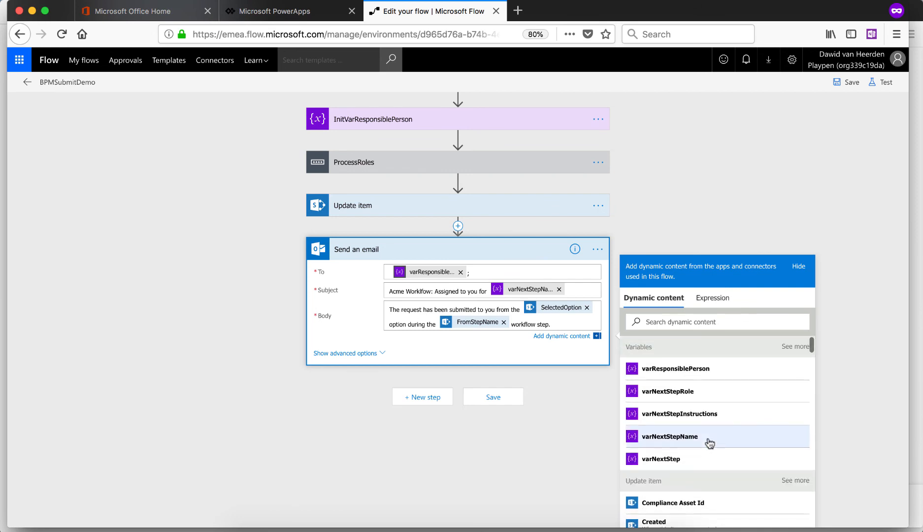
{"action": "left_click", "coordinate": [684, 413]}
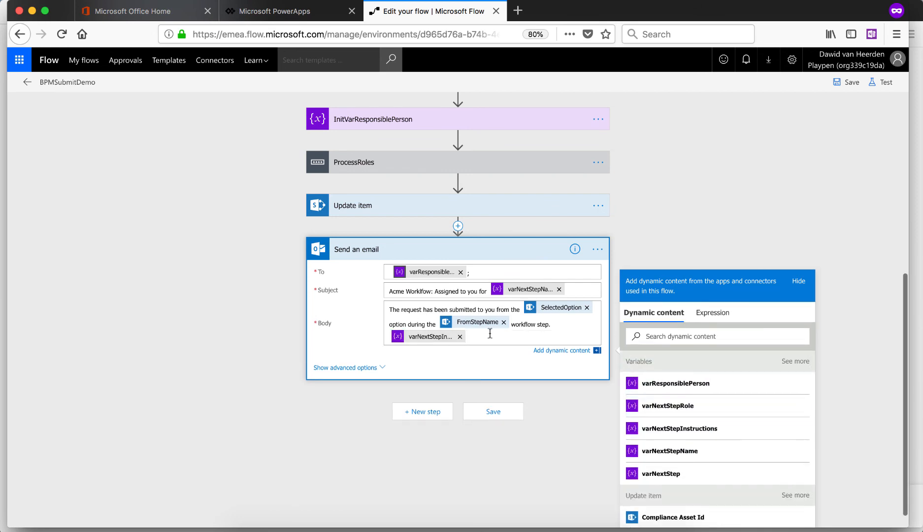
{"action": "key", "text": "Return"}
{"action": "key", "text": "Return"}
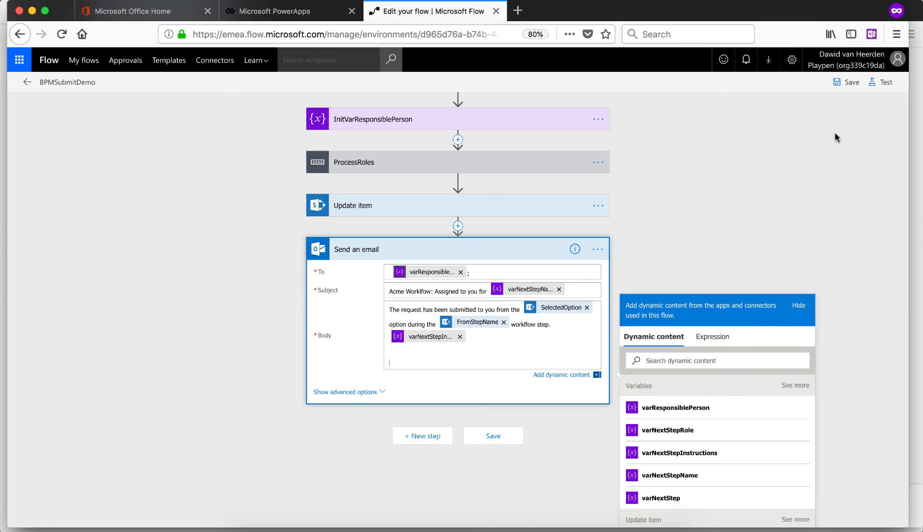
{"action": "left_click", "coordinate": [851, 84]}
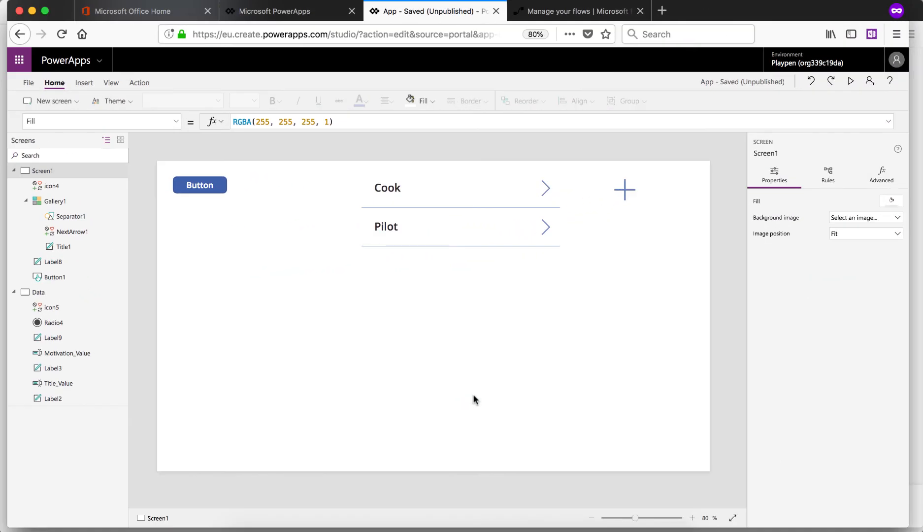
Check Button1's OnSelect formula, then preview the app and go to the New Staff Request screen.
{"action": "left_click", "coordinate": [217, 181]}
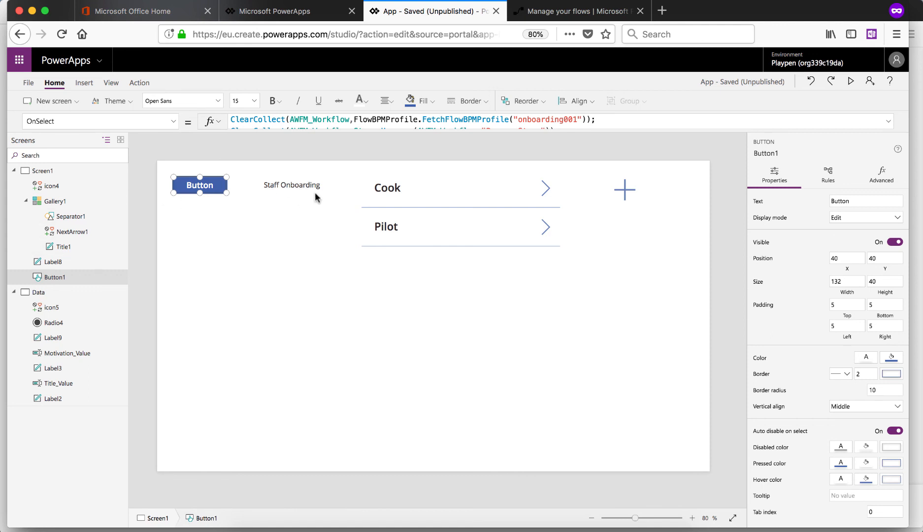
{"action": "left_click", "coordinate": [850, 80]}
{"action": "left_click", "coordinate": [745, 101]}
Submit a request with Job Title 'Test Workflow', Motivation 'It is good to test', and Submit Request chosen.
{"action": "left_click", "coordinate": [171, 93]}
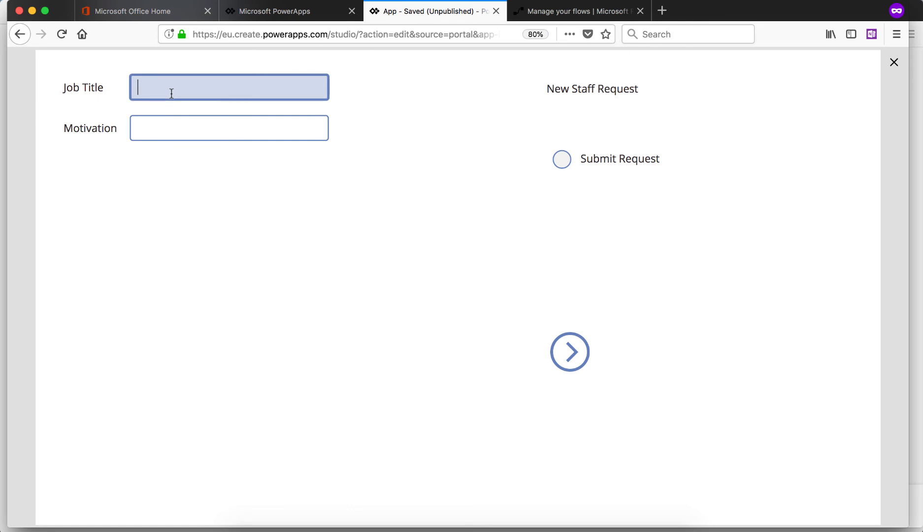
{"action": "type", "text": "Test Workflow"}
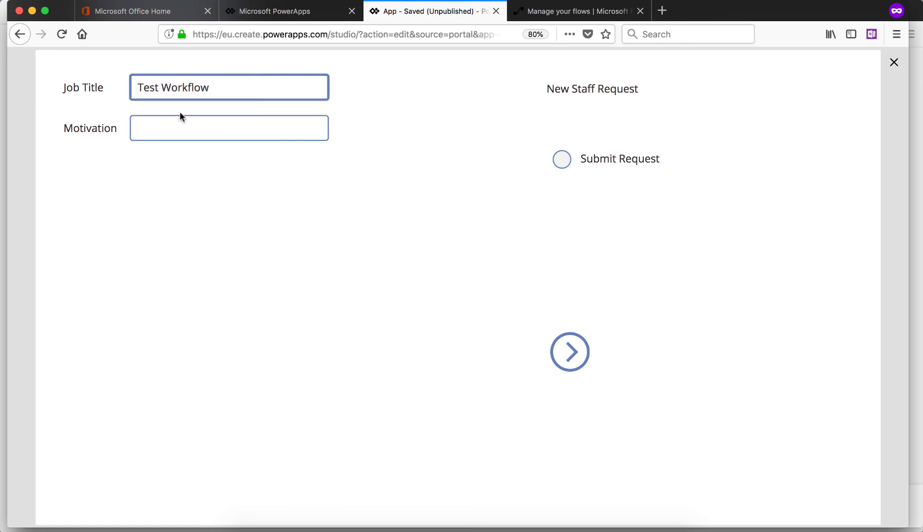
{"action": "left_click", "coordinate": [174, 127]}
{"action": "type", "text": "It is good to test"}
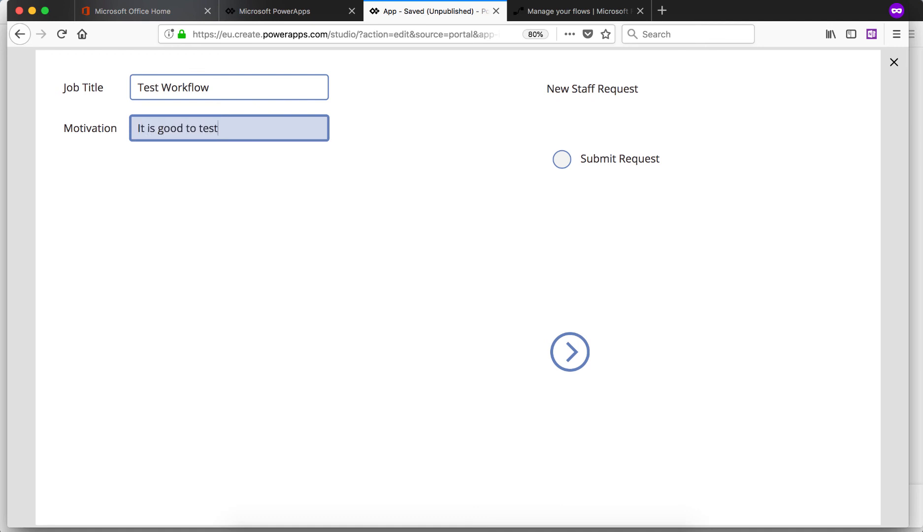
{"action": "left_click", "coordinate": [561, 165]}
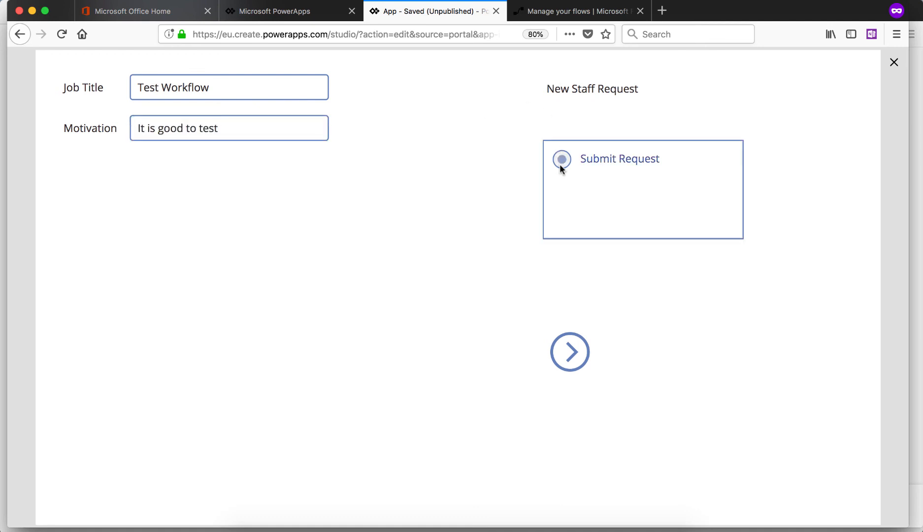
{"action": "left_click", "coordinate": [568, 361]}
Check the BPMSubmitDemo flow page, then return to the preview and submit the request again.
{"action": "left_click", "coordinate": [609, 12]}
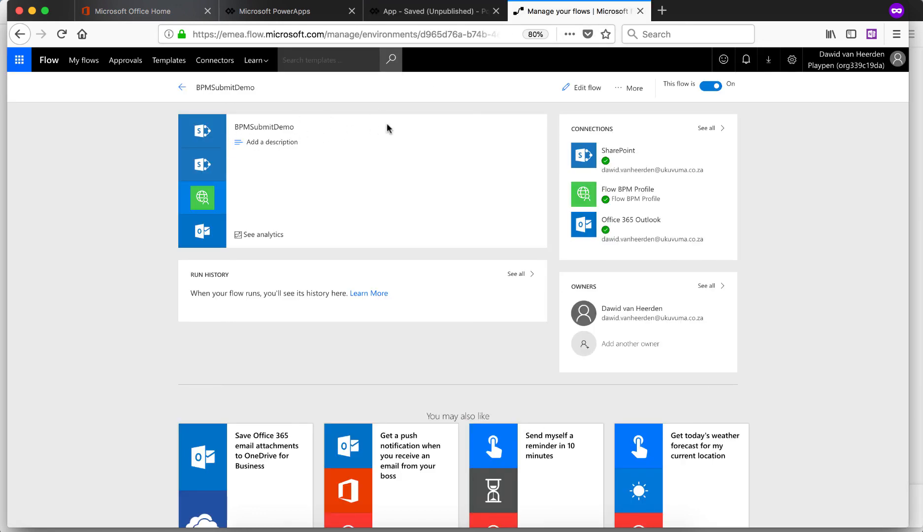
{"action": "left_click", "coordinate": [414, 12]}
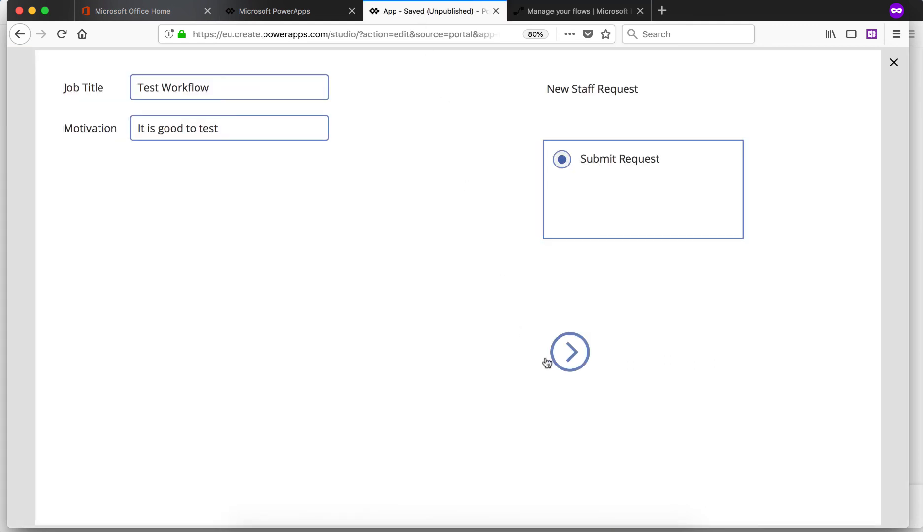
{"action": "left_click", "coordinate": [570, 351]}
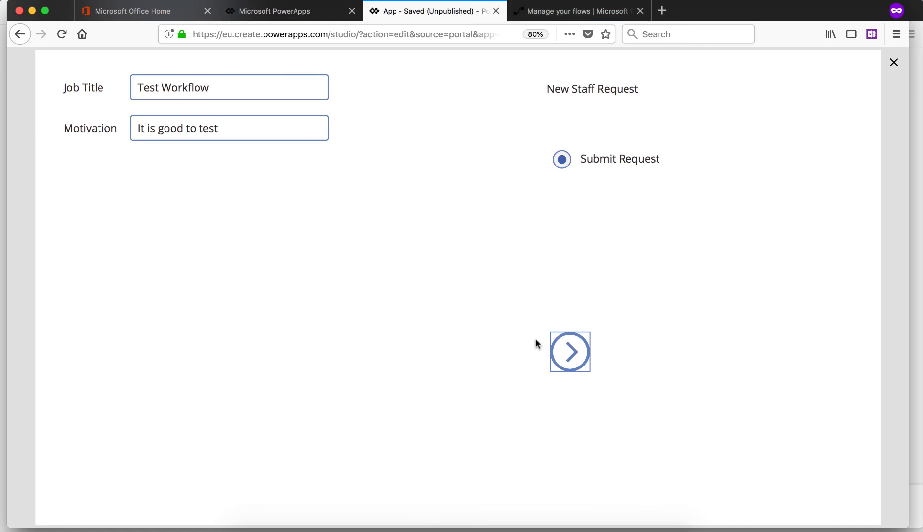
Refresh BPMSubmitDemo's run history until a Succeeded run appears, then open that run.
{"action": "left_click", "coordinate": [571, 11]}
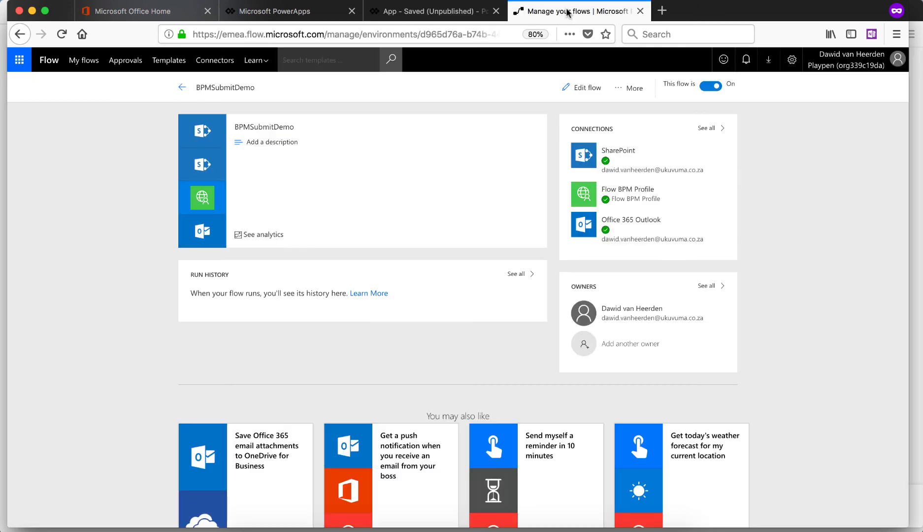
{"action": "left_click", "coordinate": [62, 34]}
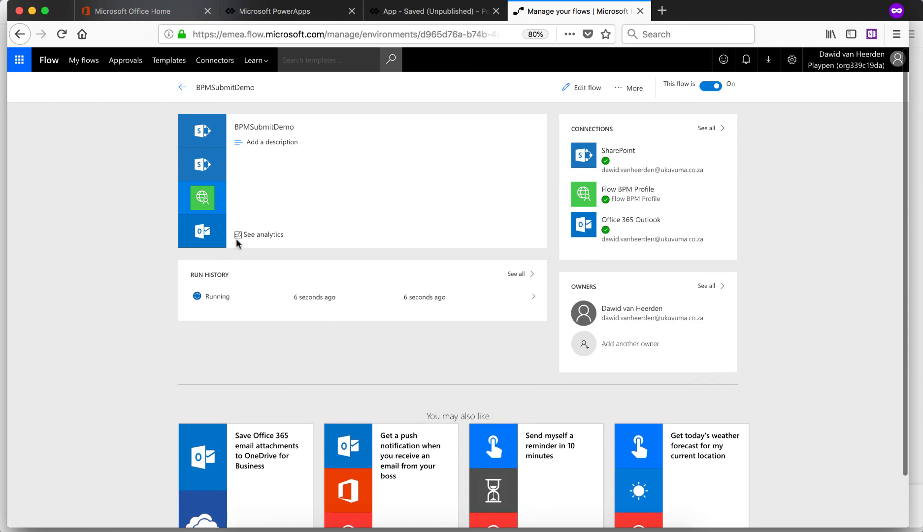
{"action": "left_click", "coordinate": [63, 35]}
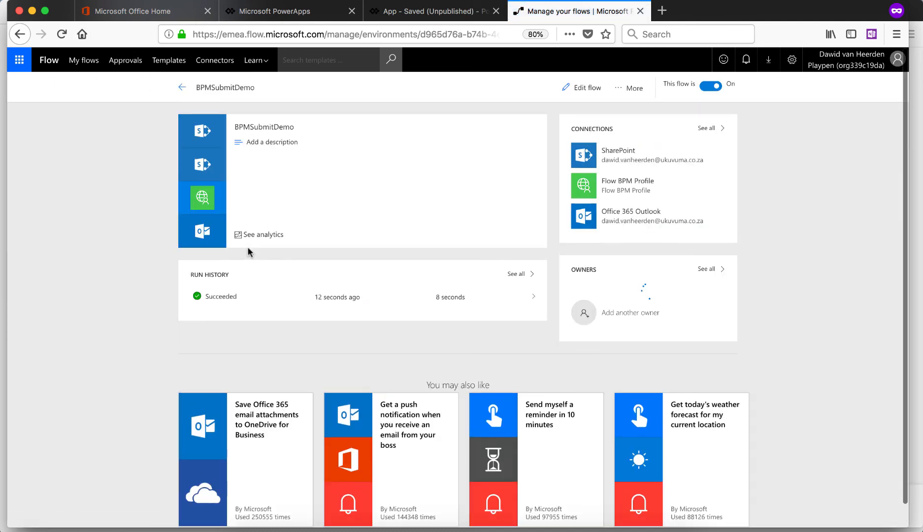
{"action": "left_click", "coordinate": [215, 297]}
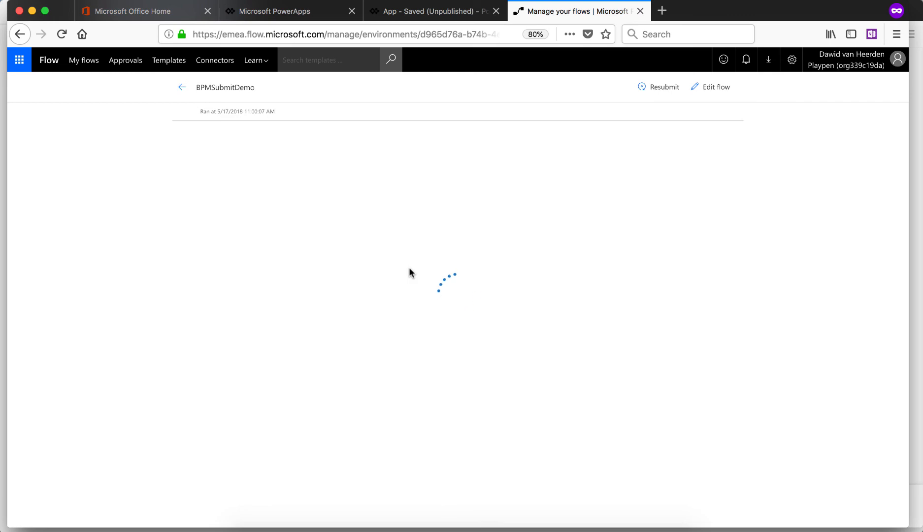
Expand the s1 Switch, its Submit Request case and Set variable to confirm varNextStep became s2.
{"action": "scroll", "coordinate": [684, 261], "scroll_direction": "right", "scroll_amount": 6}
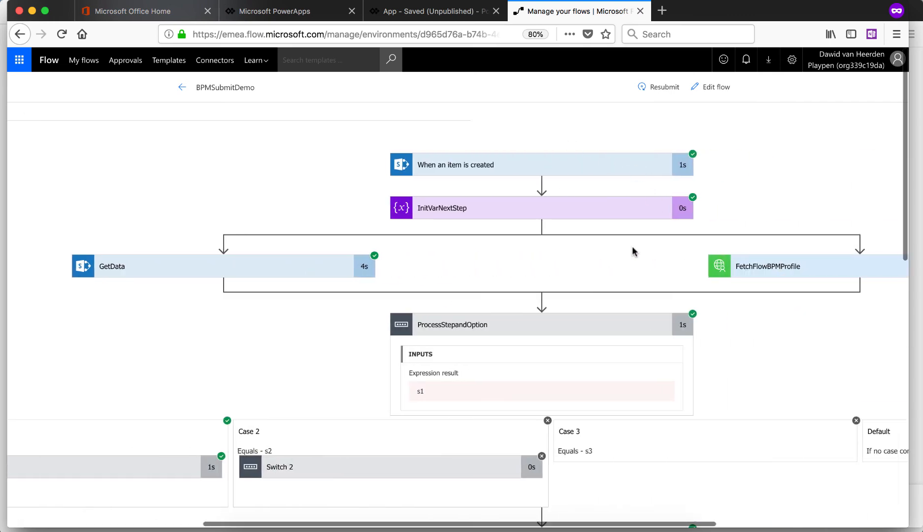
{"action": "scroll", "coordinate": [632, 251], "scroll_direction": "down", "scroll_amount": 5}
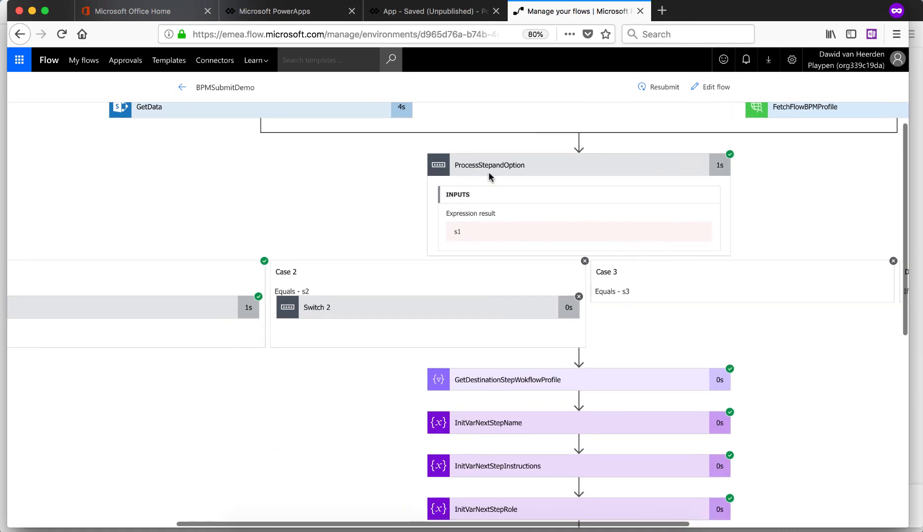
{"action": "scroll", "coordinate": [290, 208], "scroll_direction": "left", "scroll_amount": 3}
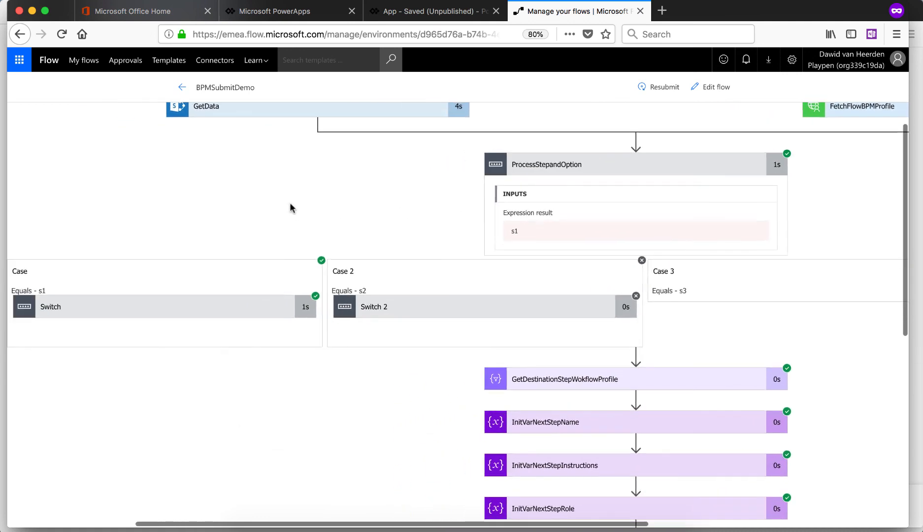
{"action": "left_click", "coordinate": [69, 311]}
{"action": "scroll", "coordinate": [124, 396], "scroll_direction": "down", "scroll_amount": 3}
{"action": "scroll", "coordinate": [97, 354], "scroll_direction": "left", "scroll_amount": 1}
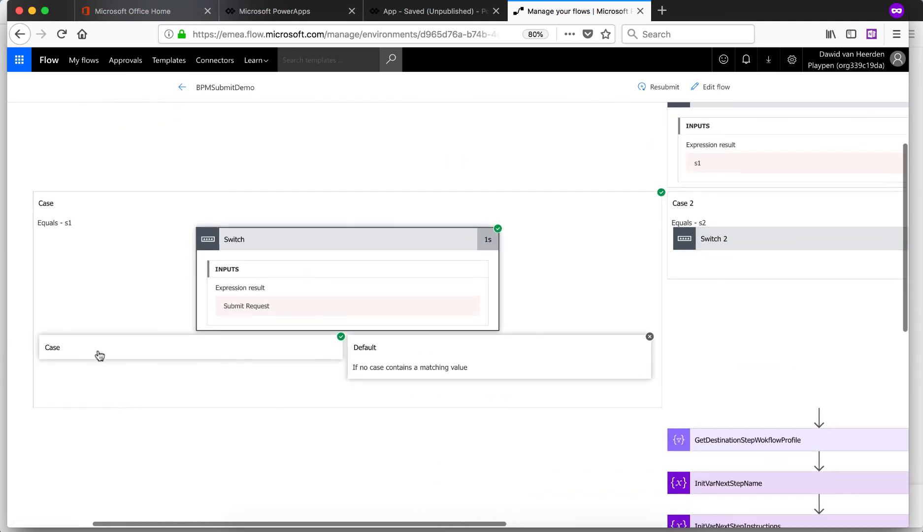
{"action": "left_click", "coordinate": [133, 355]}
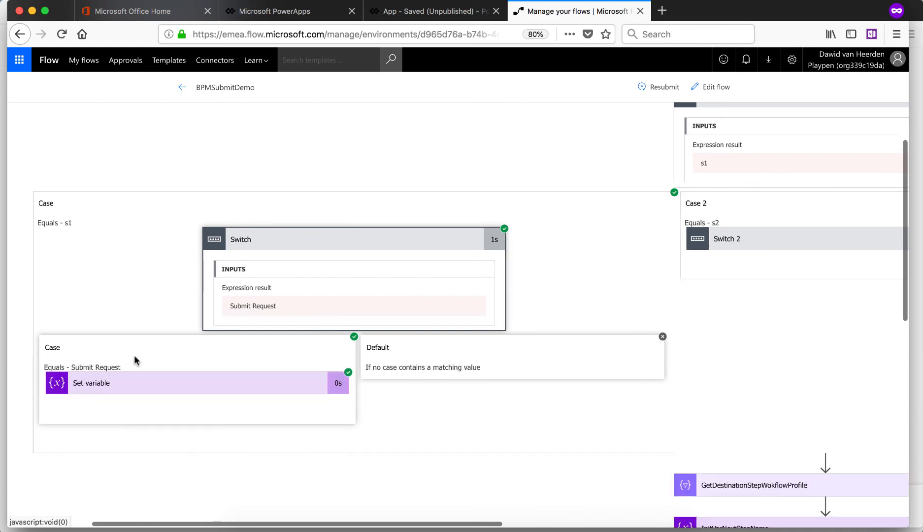
{"action": "left_click", "coordinate": [130, 382]}
{"action": "scroll", "coordinate": [251, 326], "scroll_direction": "down", "scroll_amount": 3}
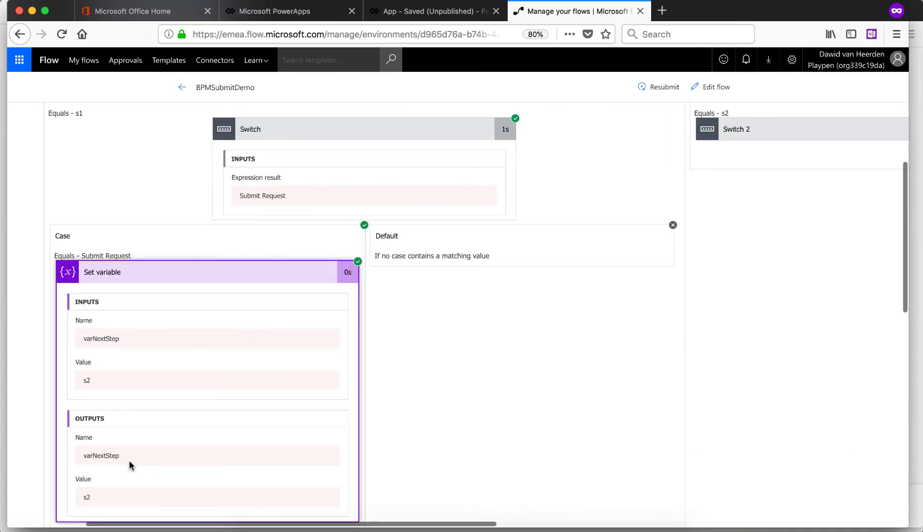
{"action": "scroll", "coordinate": [133, 471], "scroll_direction": "down", "scroll_amount": 2}
{"action": "scroll", "coordinate": [462, 389], "scroll_direction": "right", "scroll_amount": 15}
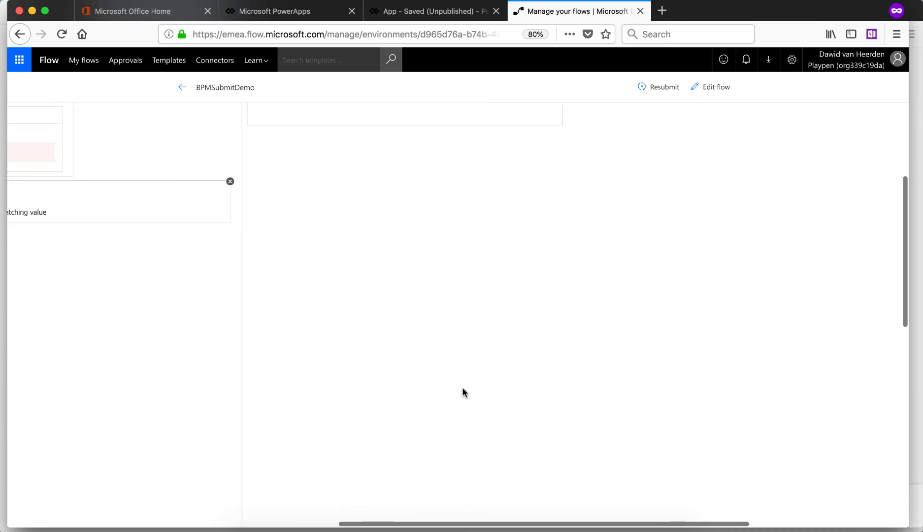
{"action": "scroll", "coordinate": [462, 391], "scroll_direction": "down", "scroll_amount": 5}
{"action": "scroll", "coordinate": [461, 389], "scroll_direction": "left", "scroll_amount": 7}
{"action": "scroll", "coordinate": [462, 389], "scroll_direction": "down", "scroll_amount": 5}
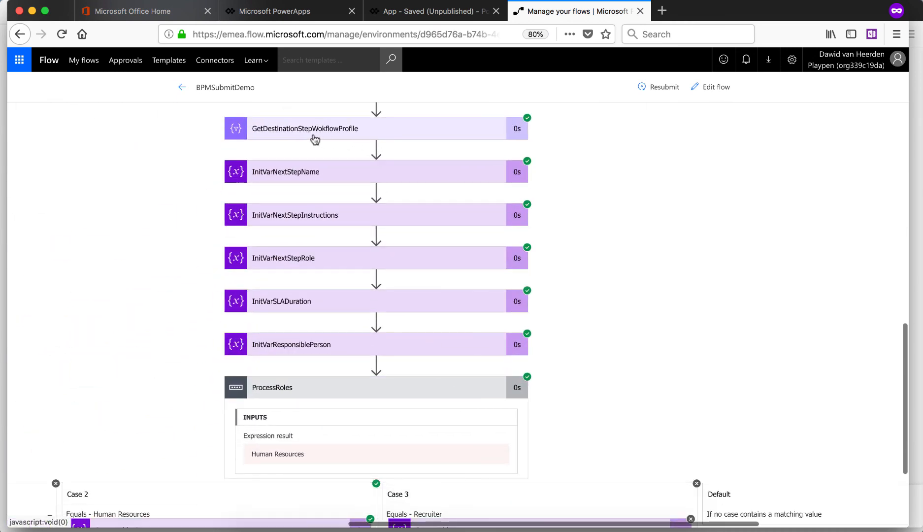
Expand the GetDestinationStepWokflowProfile run step to view its input and output JSON.
{"action": "left_click", "coordinate": [382, 126]}
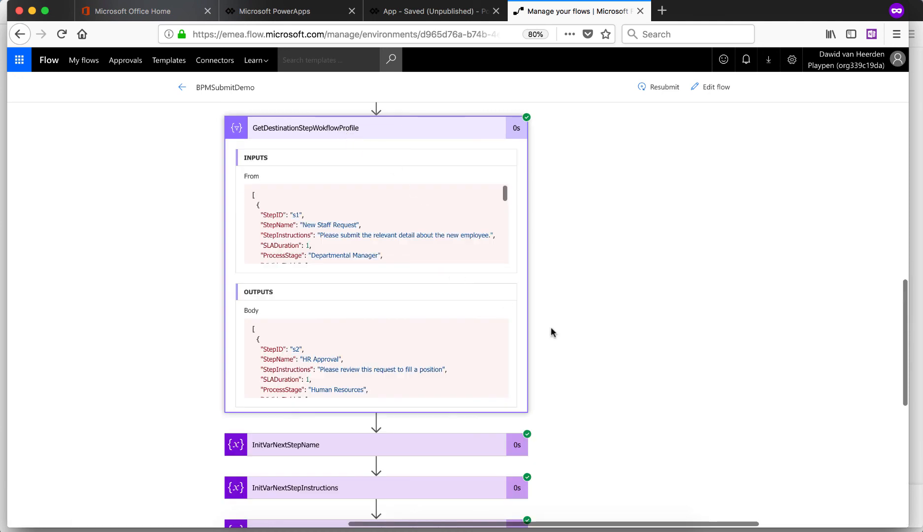
{"action": "scroll", "coordinate": [379, 349], "scroll_direction": "down", "scroll_amount": 3}
{"action": "scroll", "coordinate": [379, 350], "scroll_direction": "down", "scroll_amount": 5}
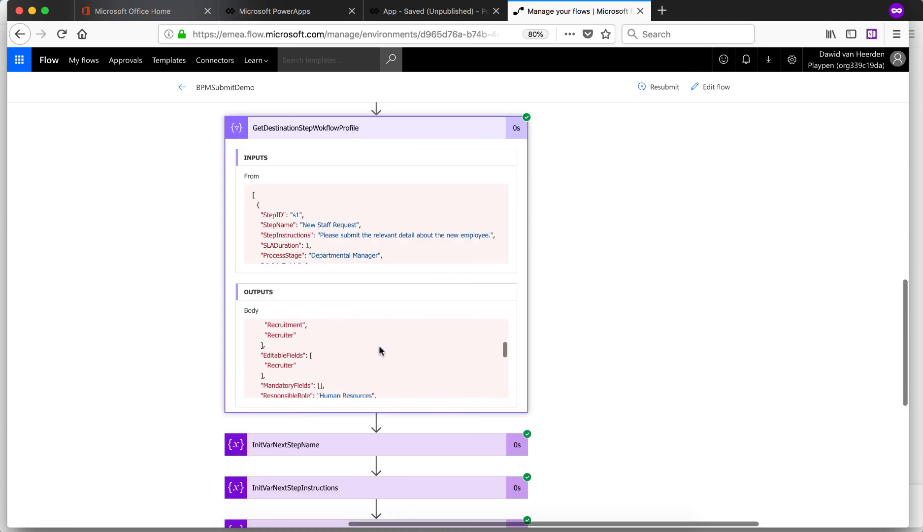
{"action": "scroll", "coordinate": [630, 325], "scroll_direction": "down", "scroll_amount": 8}
{"action": "scroll", "coordinate": [630, 325], "scroll_direction": "left", "scroll_amount": 1}
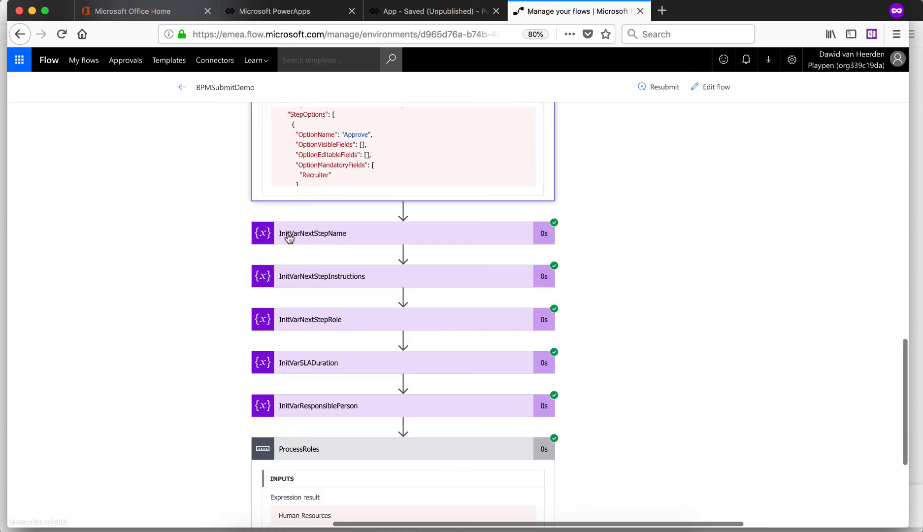
Inspect the values given to varNextStepName (HR Approval) and varNextStepInstructions.
{"action": "left_click", "coordinate": [291, 236]}
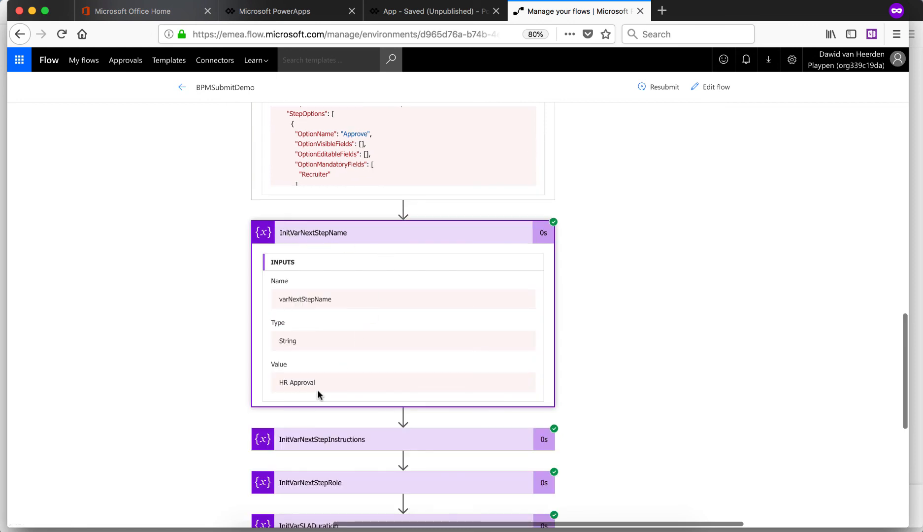
{"action": "scroll", "coordinate": [347, 420], "scroll_direction": "down", "scroll_amount": 2}
{"action": "scroll", "coordinate": [347, 420], "scroll_direction": "left", "scroll_amount": 1}
{"action": "left_click", "coordinate": [349, 335]}
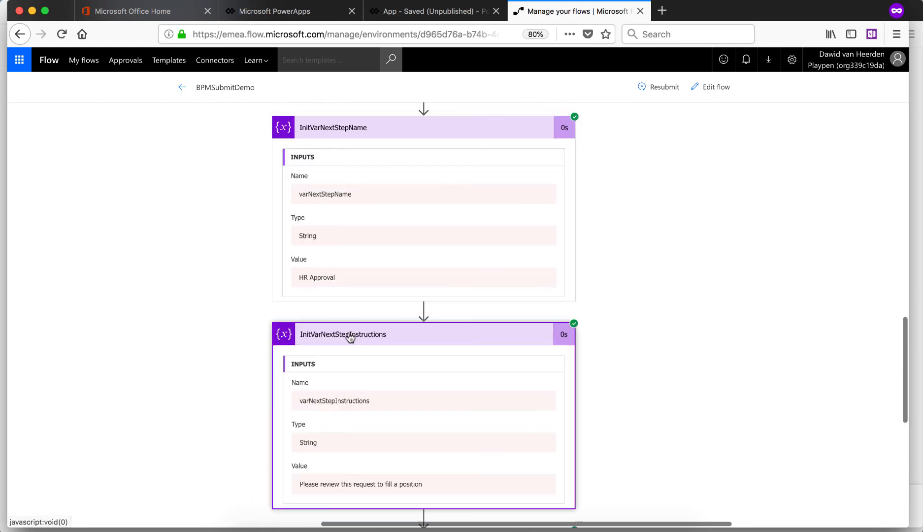
{"action": "scroll", "coordinate": [458, 340], "scroll_direction": "down", "scroll_amount": 2}
{"action": "scroll", "coordinate": [457, 340], "scroll_direction": "left", "scroll_amount": 1}
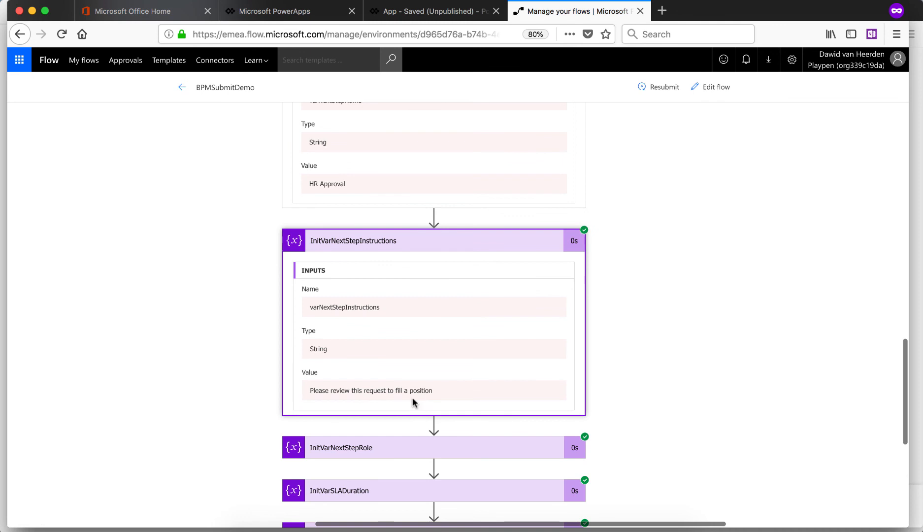
{"action": "scroll", "coordinate": [451, 394], "scroll_direction": "down", "scroll_amount": 2}
{"action": "scroll", "coordinate": [452, 393], "scroll_direction": "left", "scroll_amount": 1}
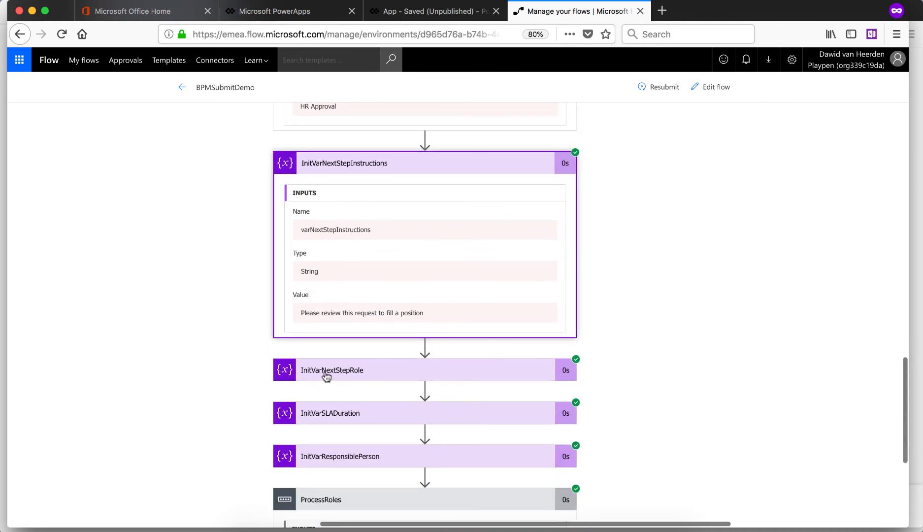
Check varNextStepRole (Human Resources), varSLADuration (1) and varResponsiblePerson's initial value.
{"action": "left_click", "coordinate": [345, 369]}
{"action": "scroll", "coordinate": [514, 335], "scroll_direction": "down", "scroll_amount": 2}
{"action": "scroll", "coordinate": [514, 335], "scroll_direction": "left", "scroll_amount": 1}
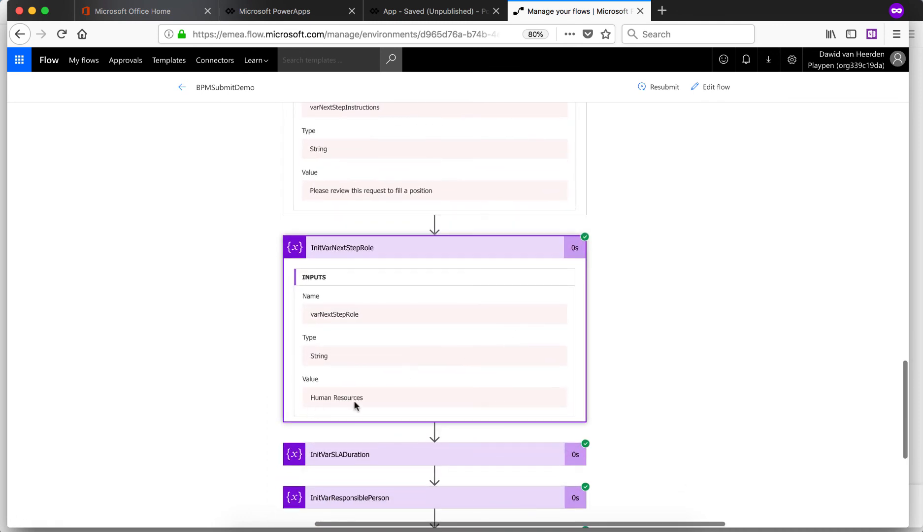
{"action": "scroll", "coordinate": [373, 418], "scroll_direction": "down", "scroll_amount": 3}
{"action": "scroll", "coordinate": [373, 418], "scroll_direction": "left", "scroll_amount": 1}
{"action": "left_click", "coordinate": [378, 311]}
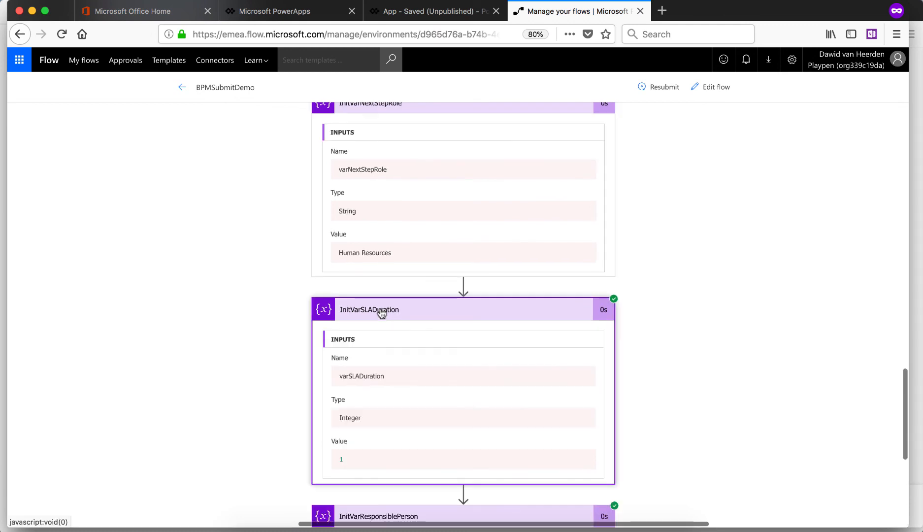
{"action": "scroll", "coordinate": [379, 308], "scroll_direction": "down", "scroll_amount": 2}
{"action": "scroll", "coordinate": [379, 308], "scroll_direction": "left", "scroll_amount": 1}
{"action": "left_click", "coordinate": [401, 414]}
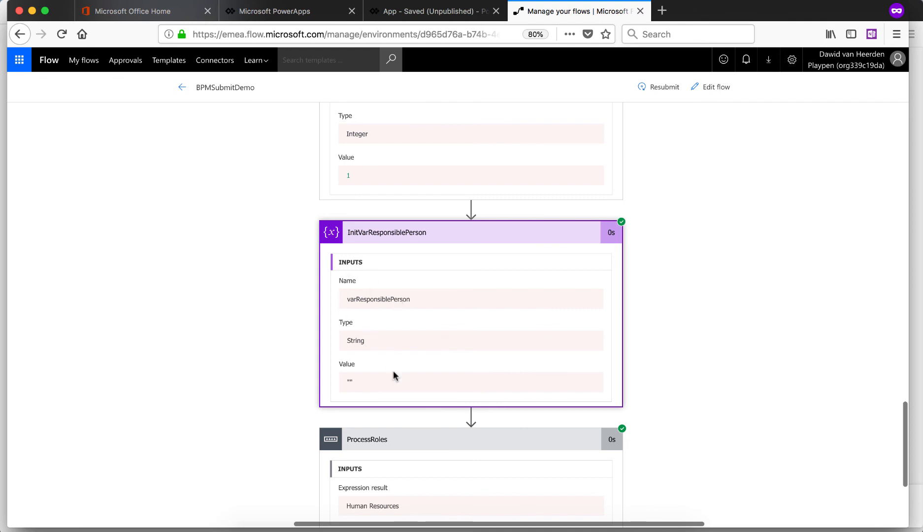
Expand Set variable 6 to see who was made the responsible person.
{"action": "scroll", "coordinate": [376, 379], "scroll_direction": "down", "scroll_amount": 5}
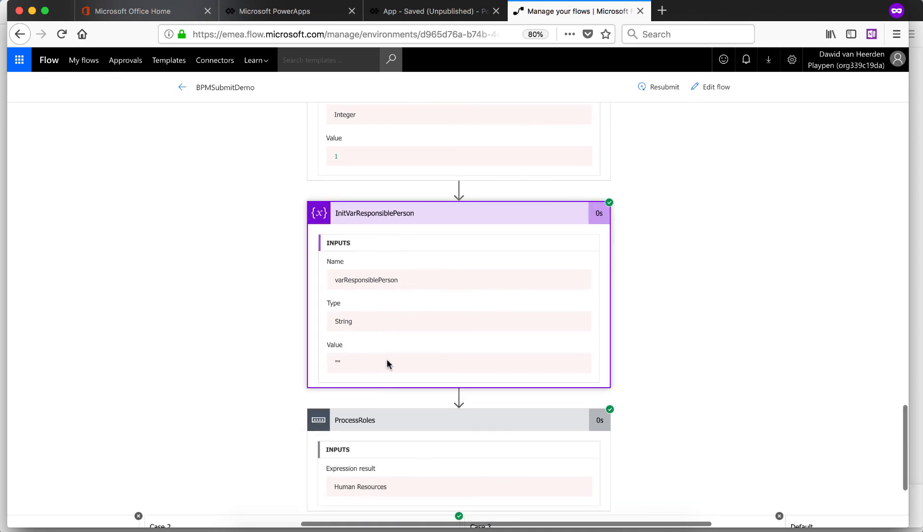
{"action": "scroll", "coordinate": [354, 348], "scroll_direction": "down", "scroll_amount": 2}
{"action": "scroll", "coordinate": [354, 347], "scroll_direction": "left", "scroll_amount": 1}
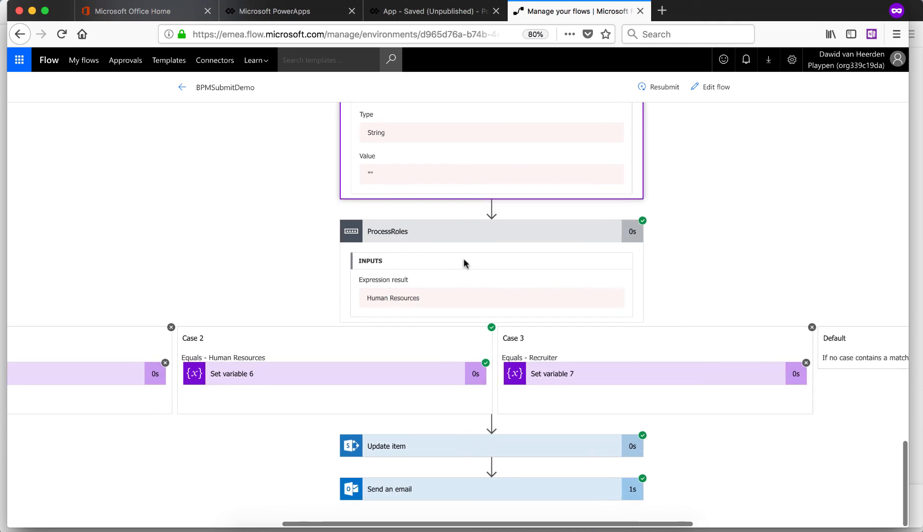
{"action": "left_click", "coordinate": [259, 379]}
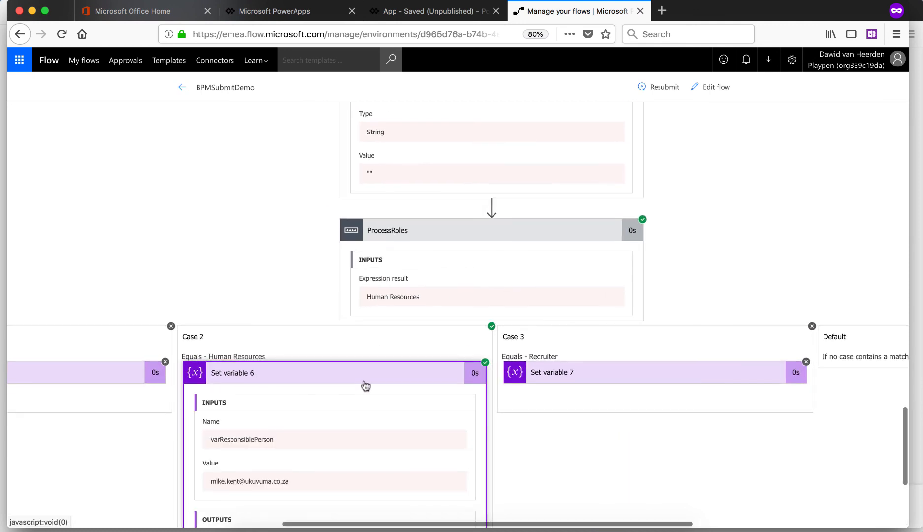
{"action": "scroll", "coordinate": [365, 383], "scroll_direction": "down", "scroll_amount": 5}
{"action": "scroll", "coordinate": [364, 383], "scroll_direction": "left", "scroll_amount": 1}
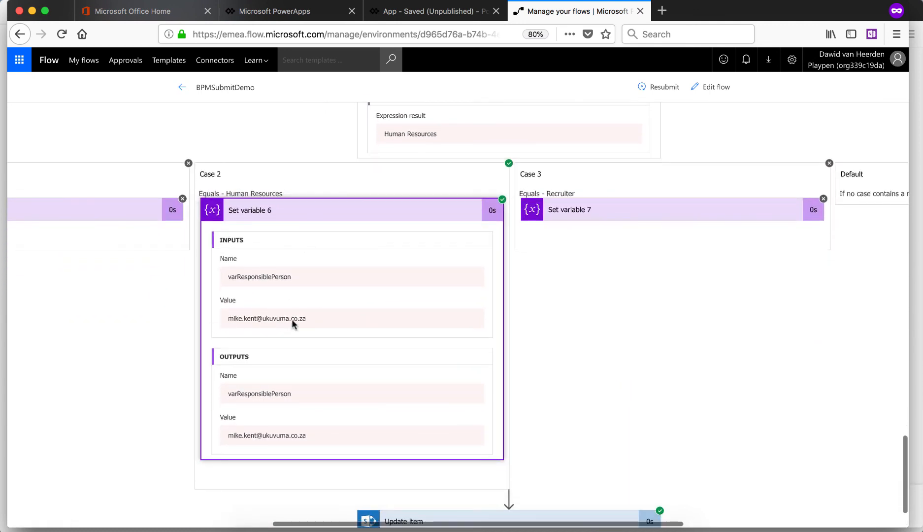
{"action": "scroll", "coordinate": [292, 319], "scroll_direction": "down", "scroll_amount": 2}
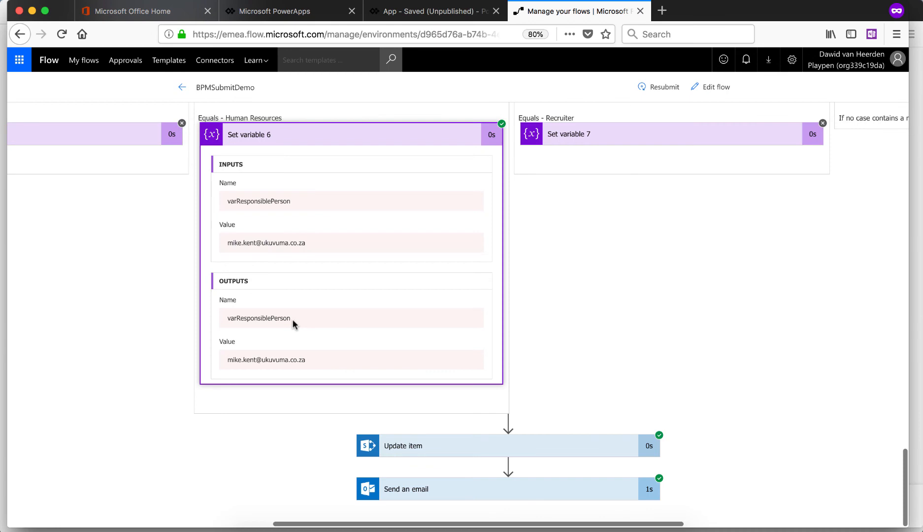
Review the Update item inputs and the completed Send an email step details.
{"action": "left_click", "coordinate": [532, 444]}
{"action": "scroll", "coordinate": [532, 443], "scroll_direction": "down", "scroll_amount": 8}
{"action": "scroll", "coordinate": [531, 446], "scroll_direction": "down", "scroll_amount": 1}
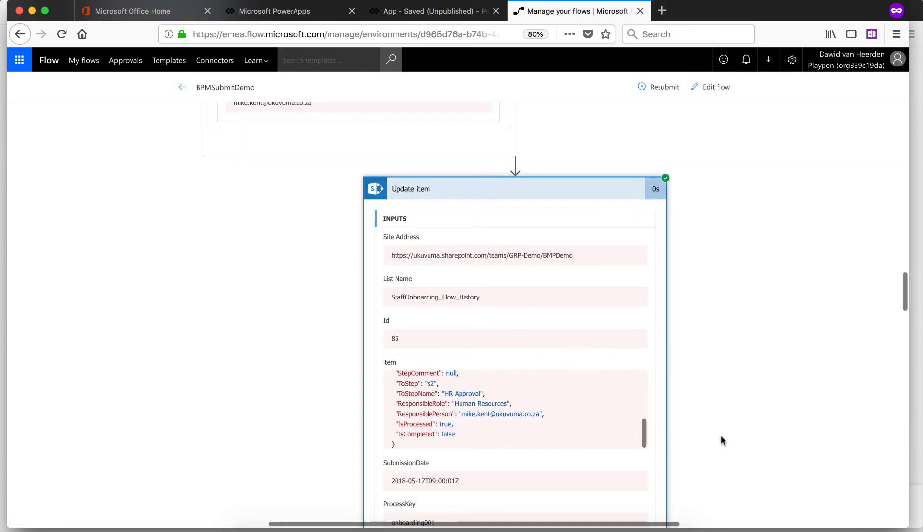
{"action": "scroll", "coordinate": [745, 433], "scroll_direction": "down", "scroll_amount": 15}
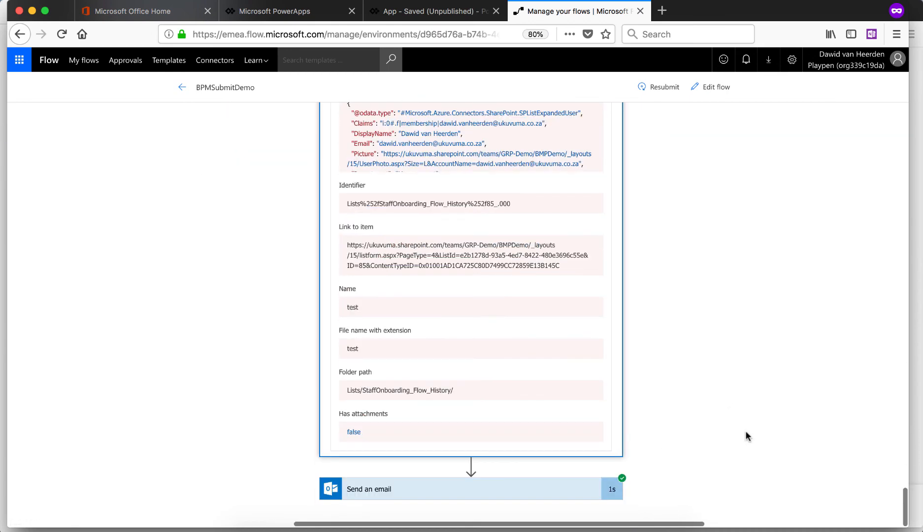
{"action": "left_click", "coordinate": [453, 488]}
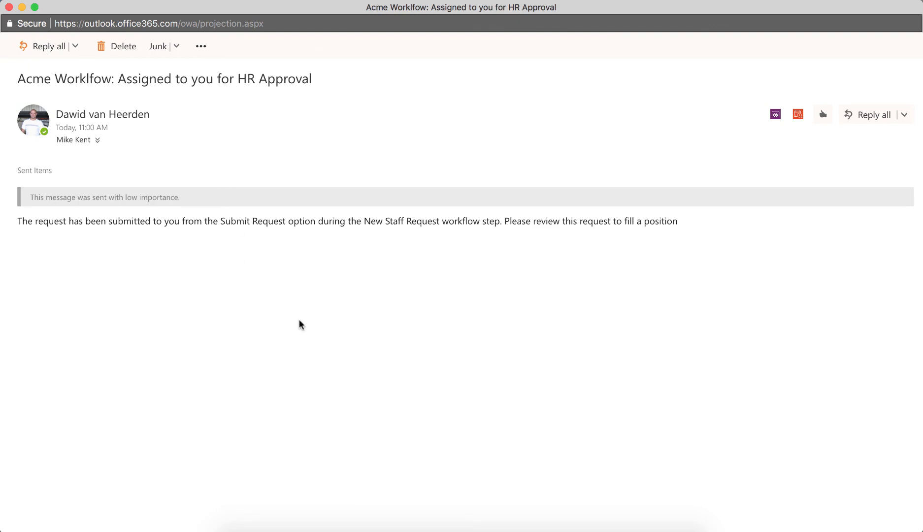
Return from Outlook to the browser's BPMSubmitDemo flow management page.
{"action": "left_click", "coordinate": [422, 527]}
{"action": "left_click", "coordinate": [429, 10]}
{"action": "left_click", "coordinate": [309, 12]}
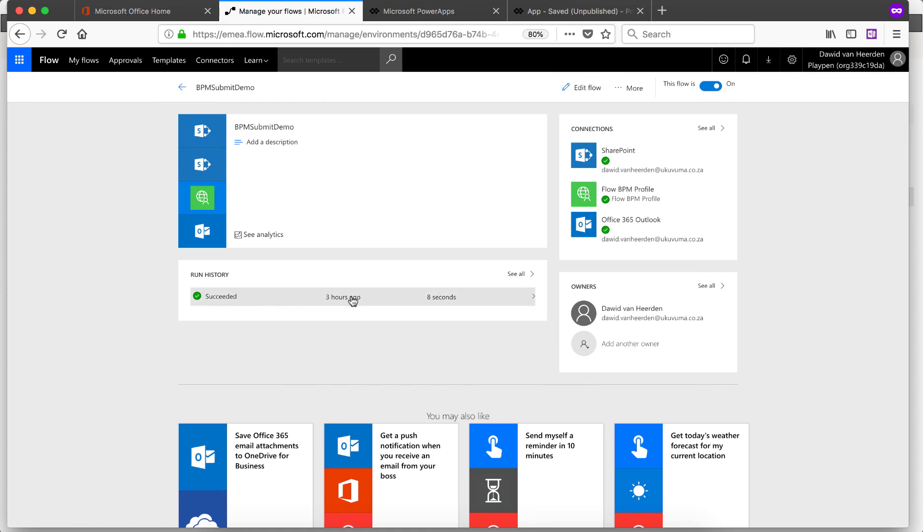
Open the Succeeded BPMSubmitDemo run from Run History to view its step diagram.
{"action": "left_click", "coordinate": [431, 304]}
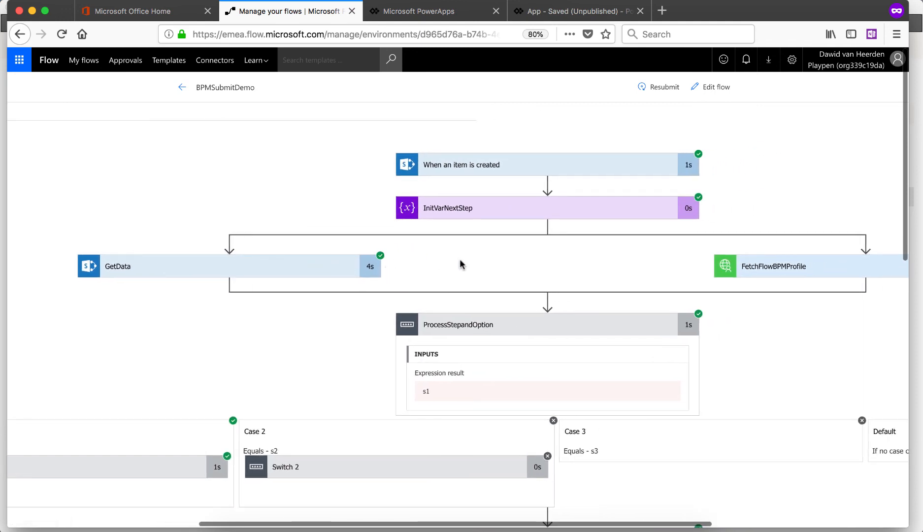
{"action": "scroll", "coordinate": [451, 264], "scroll_direction": "right", "scroll_amount": 5}
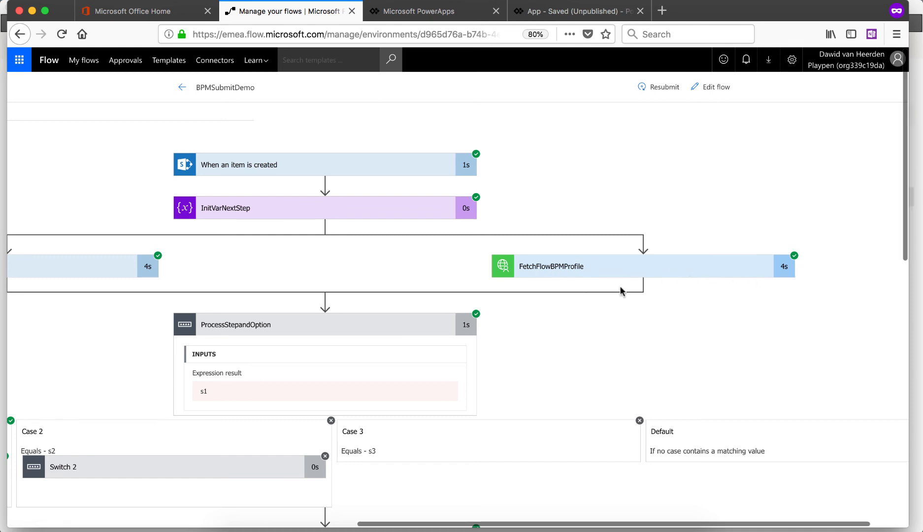
{"action": "scroll", "coordinate": [530, 300], "scroll_direction": "left", "scroll_amount": 3}
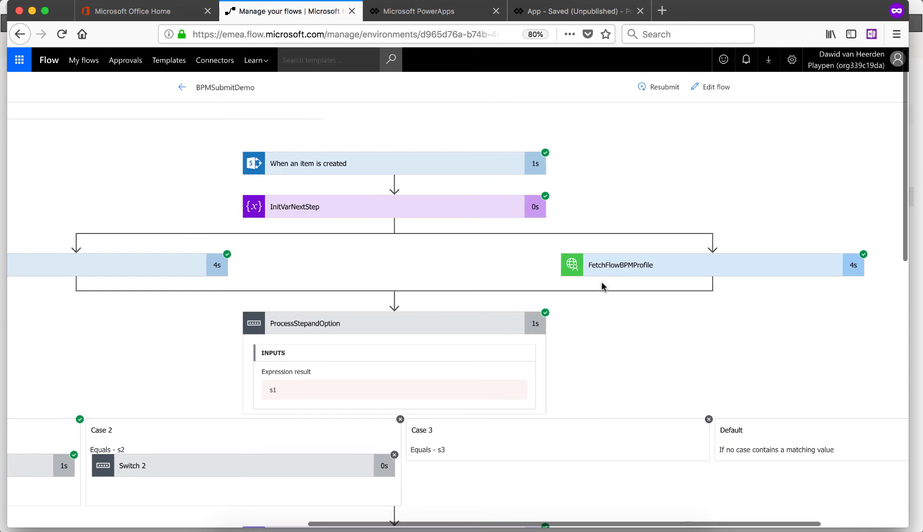